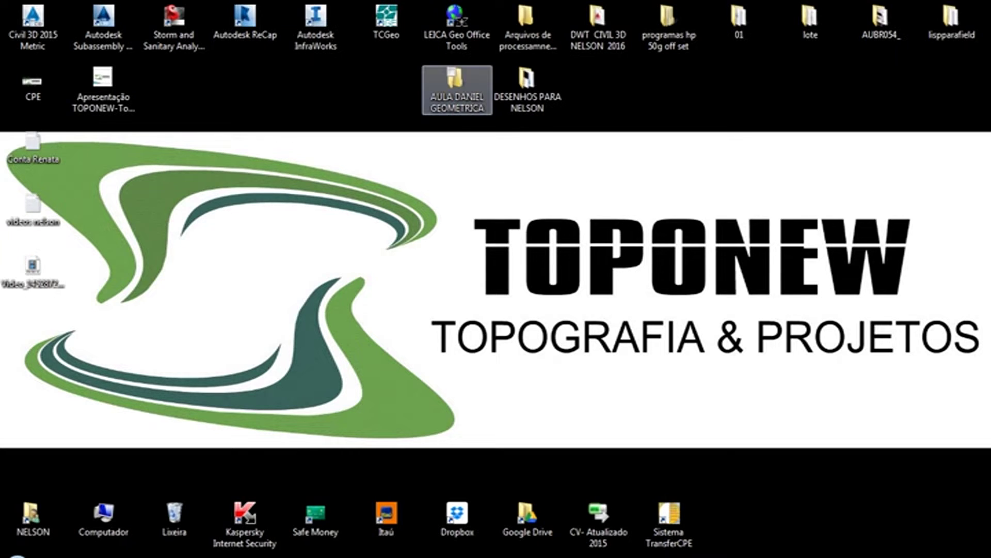
Step: Open the geometry class folder and look into the ARQUIVO BRUTO and DADOS COLET-GEOMÉTRICA subfolders
{"action": "key", "text": "Return"}
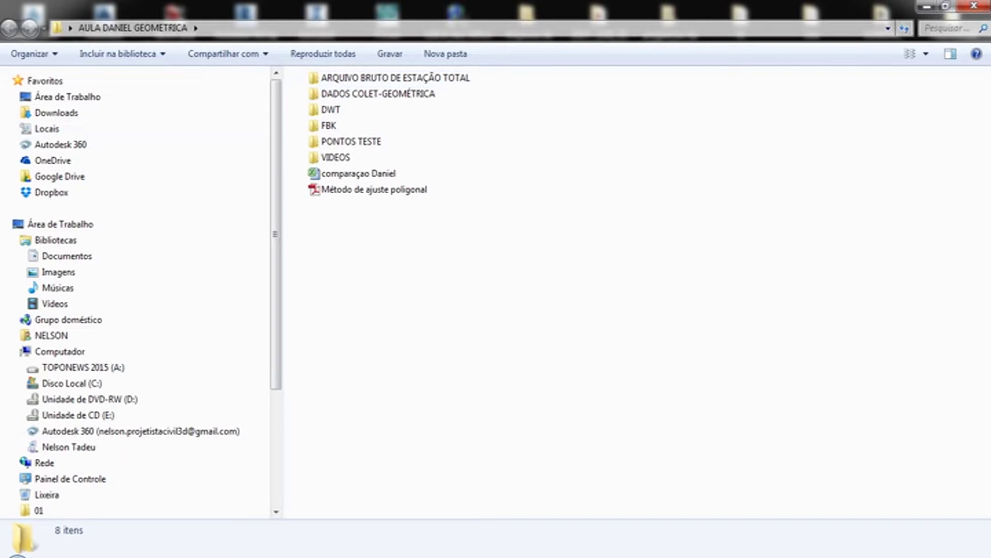
{"action": "double_click", "coordinate": [396, 77]}
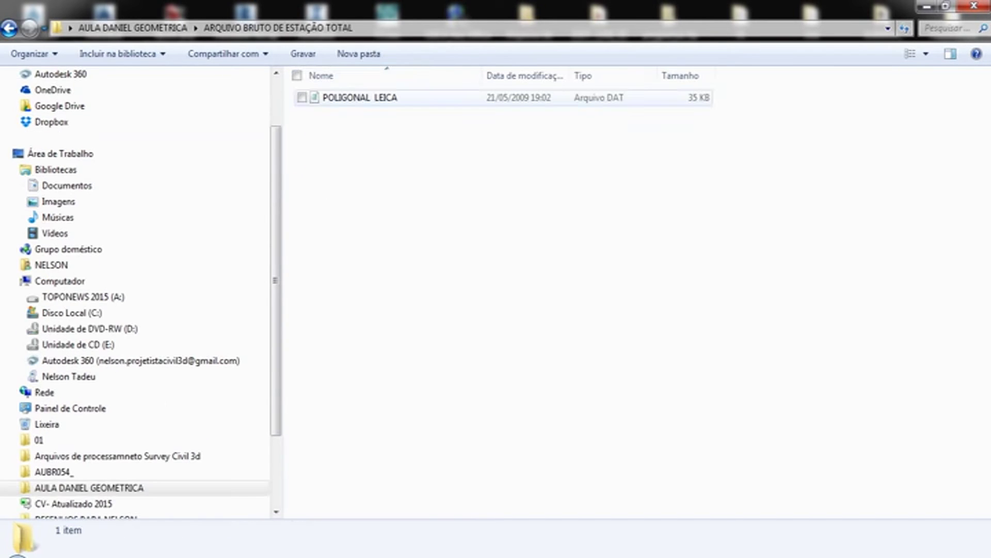
{"action": "key", "text": "alt+Left"}
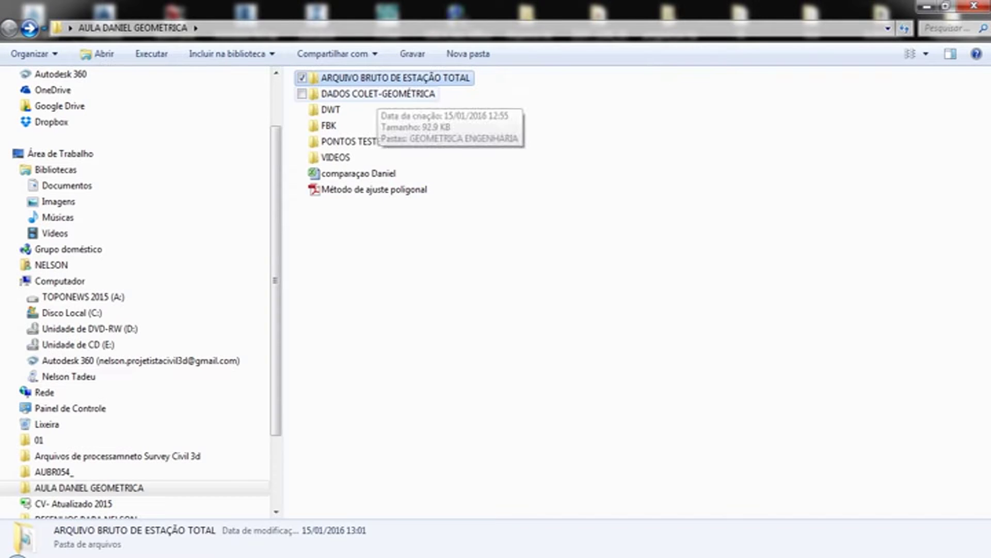
{"action": "double_click", "coordinate": [377, 94]}
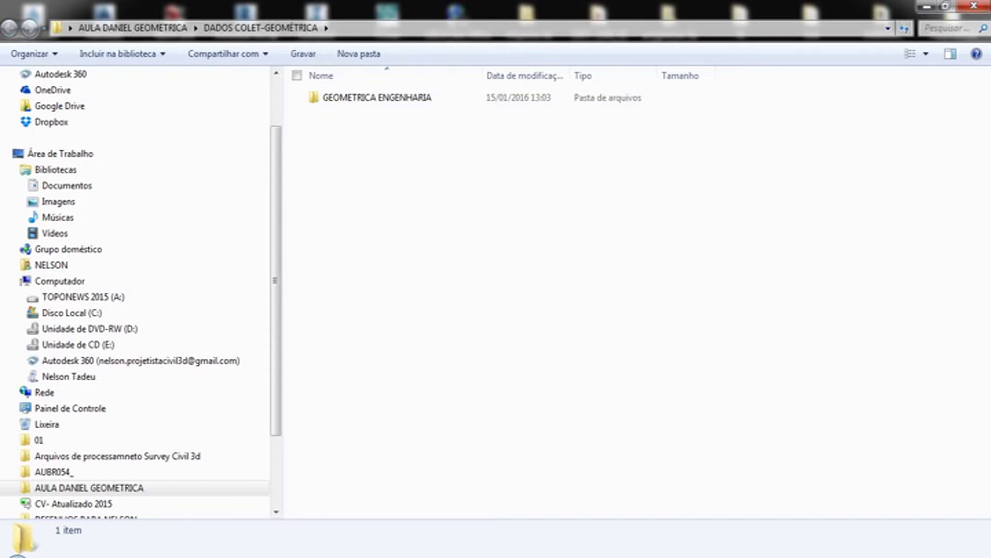
{"action": "key", "text": "BackSpace"}
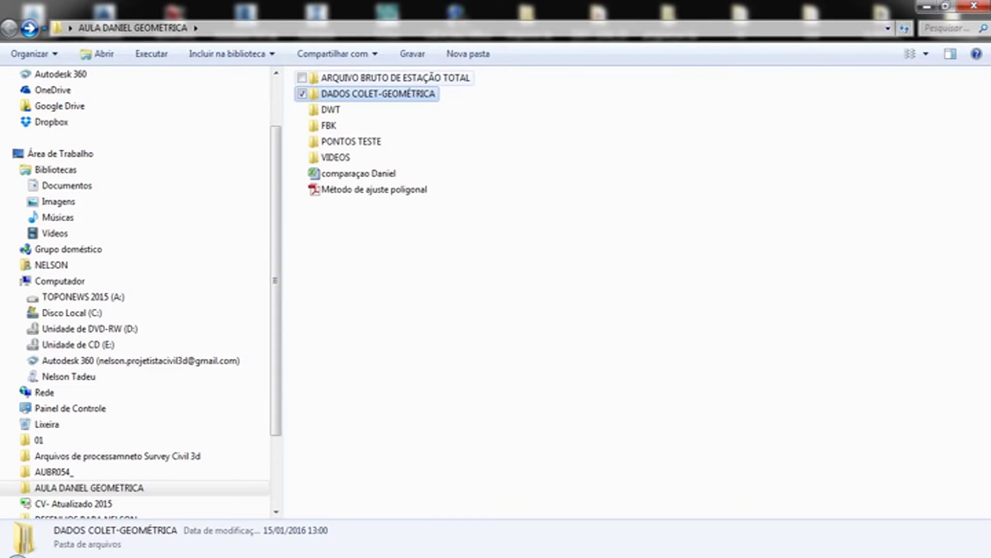
{"action": "double_click", "coordinate": [395, 77]}
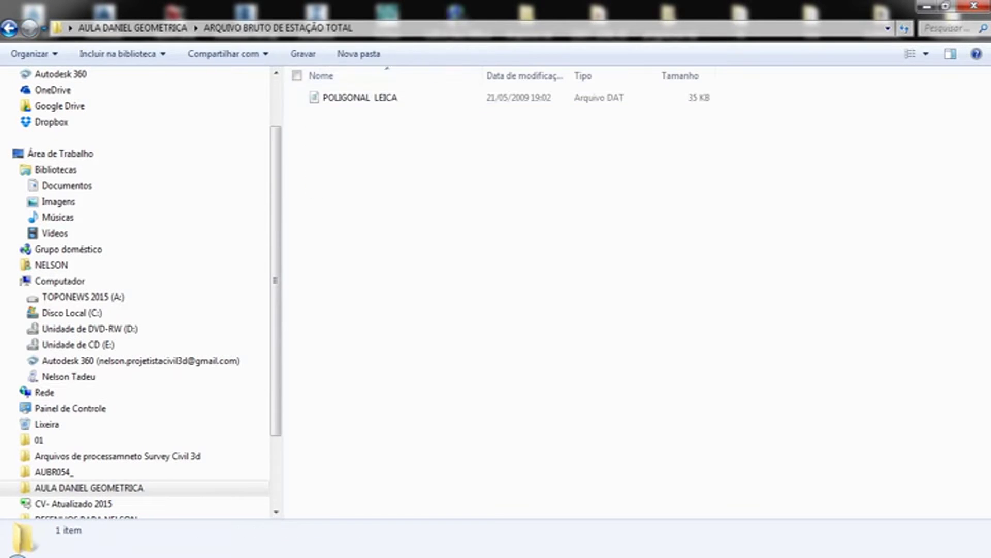
{"action": "key", "text": "BackSpace"}
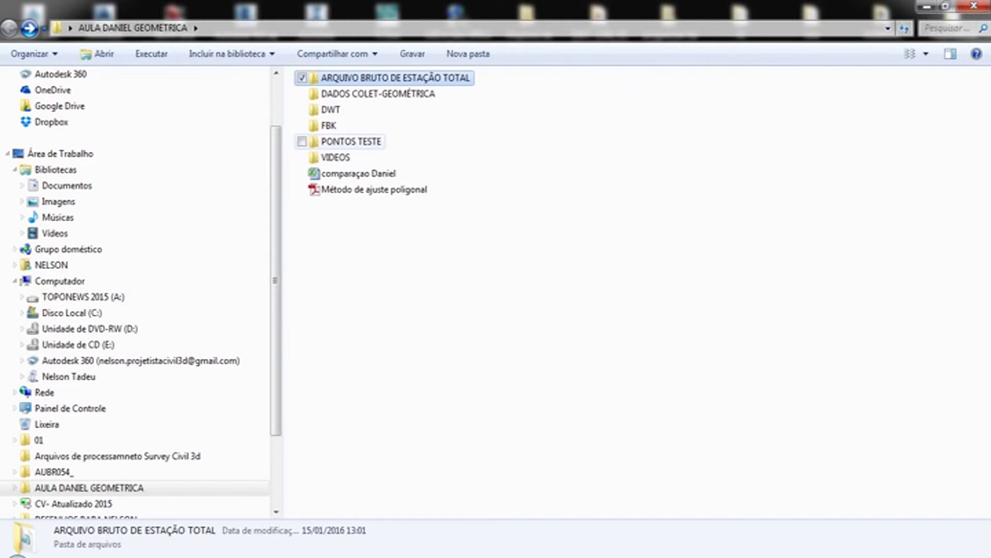
Step: Check the DWT and FBK folders, then open the PONTOS TESTE folder
{"action": "double_click", "coordinate": [331, 110]}
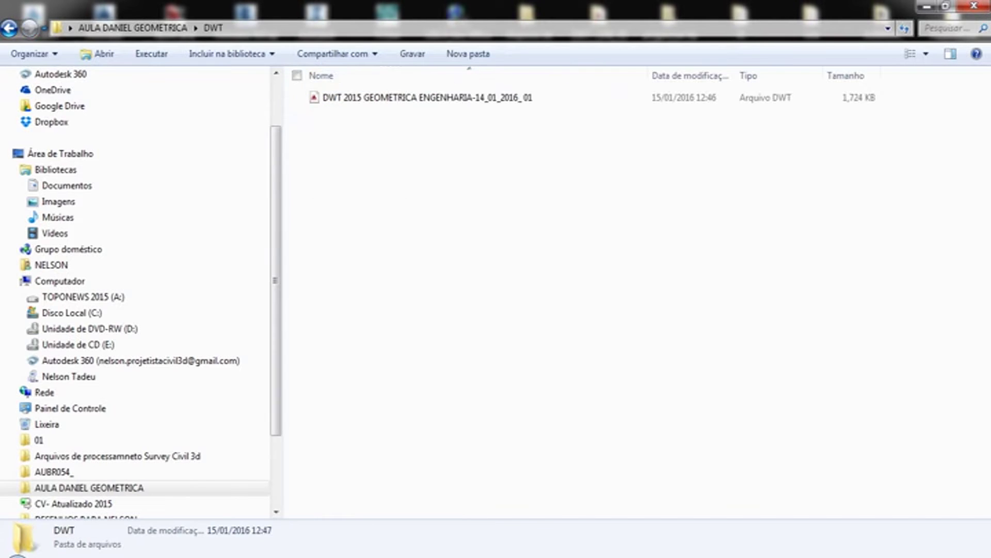
{"action": "key", "text": "BackSpace"}
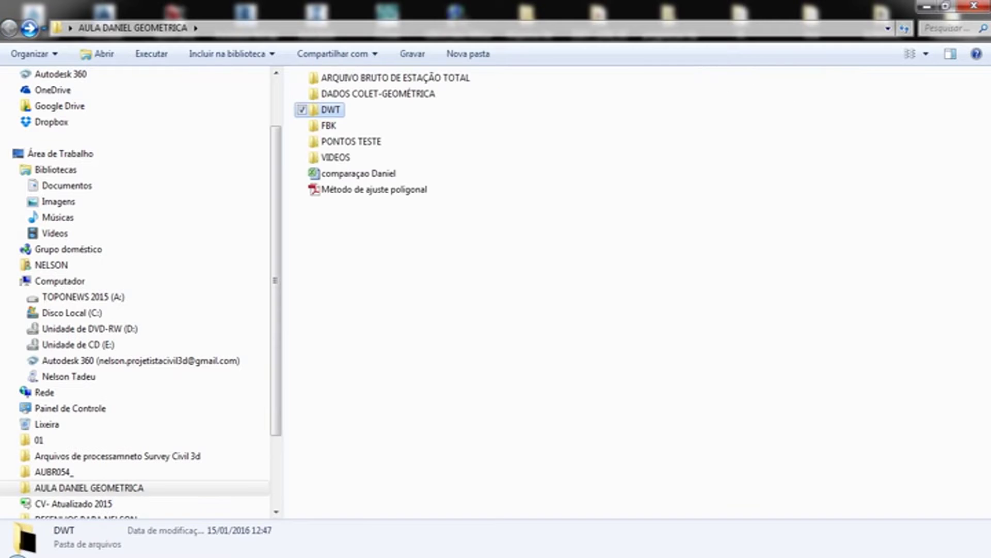
{"action": "double_click", "coordinate": [328, 126]}
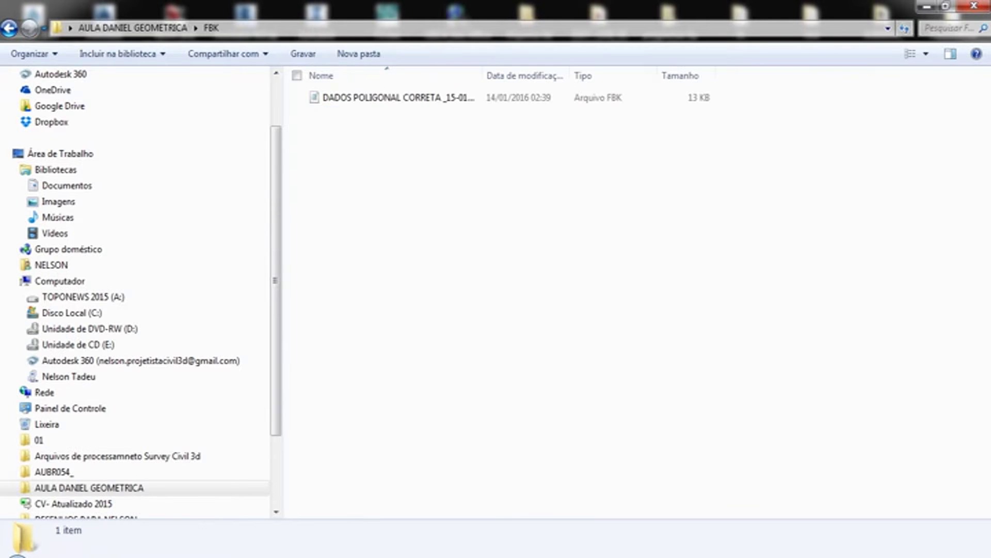
{"action": "key", "text": "BackSpace"}
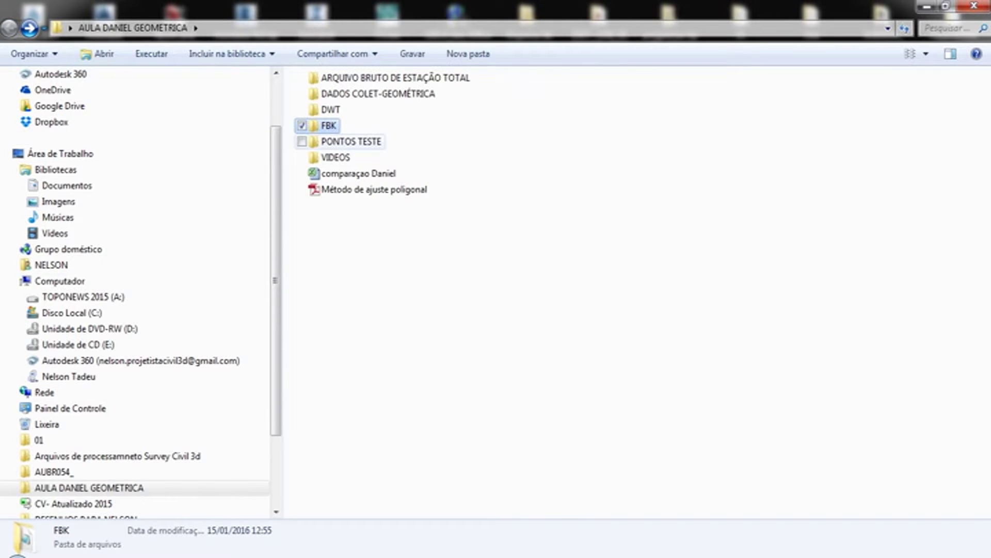
{"action": "double_click", "coordinate": [351, 141]}
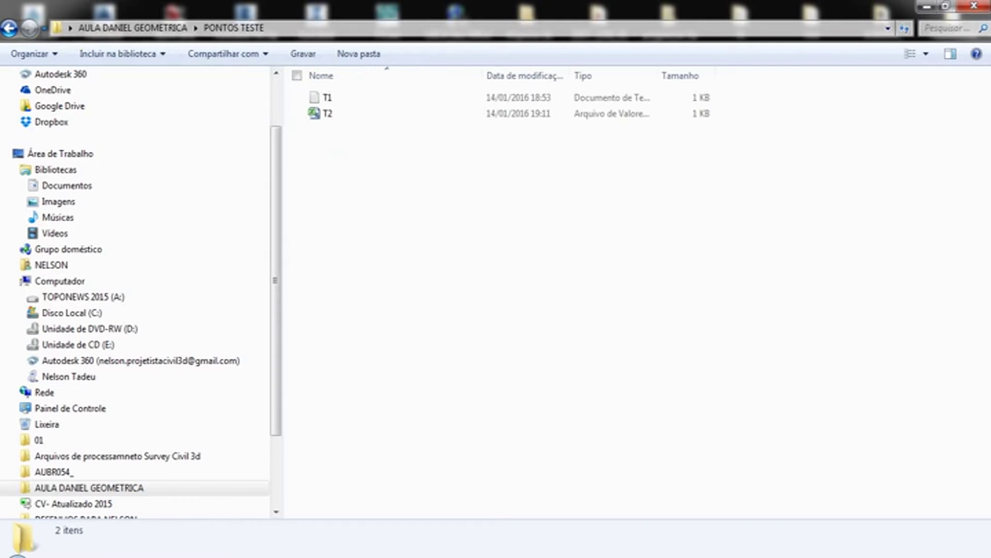
{"action": "double_click", "coordinate": [327, 97]}
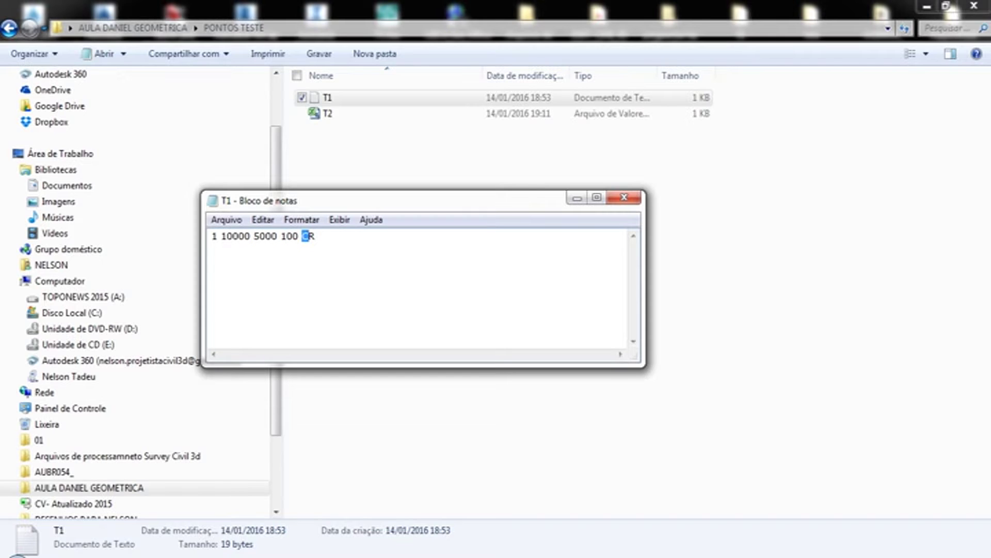
{"action": "left_click", "coordinate": [624, 198]}
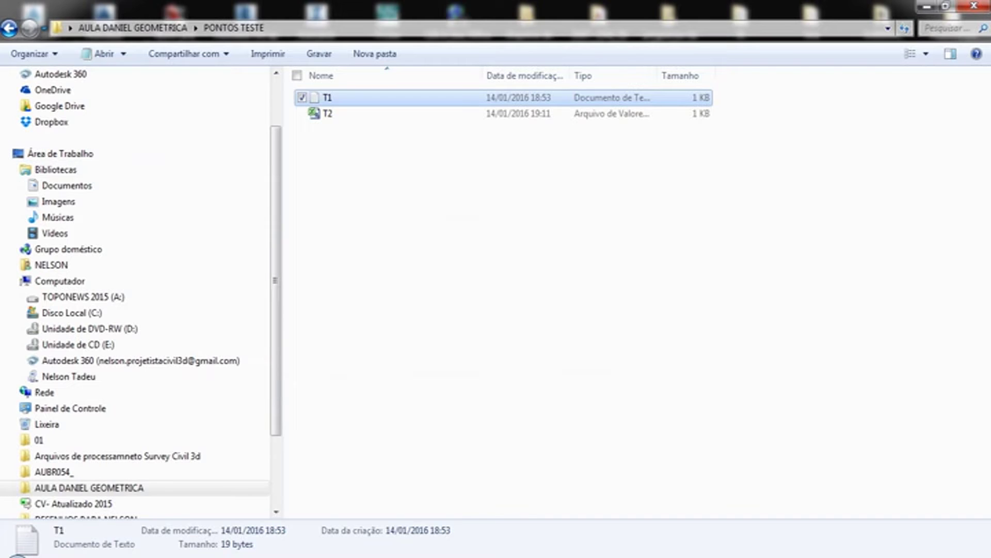
{"action": "key", "text": "Down"}
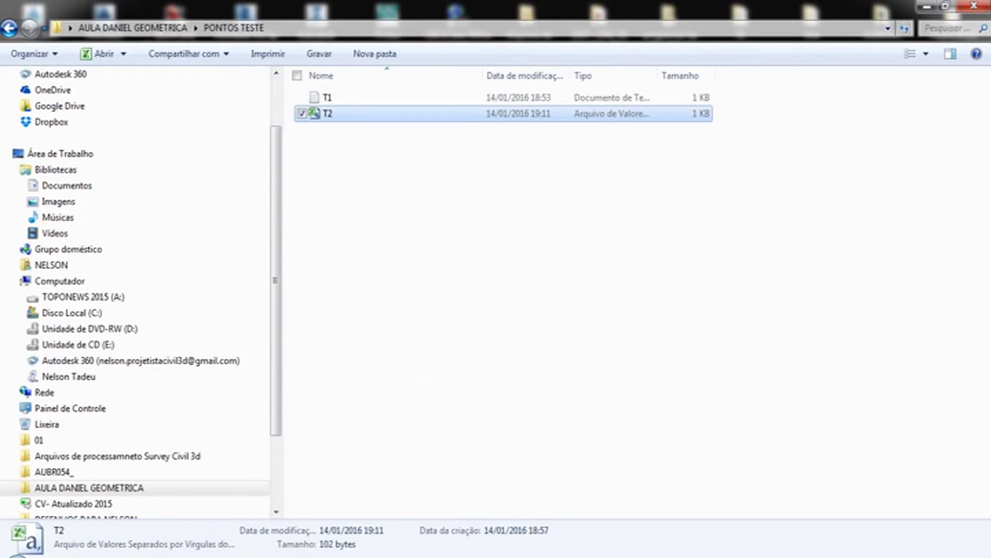
Step: Open T2 in Excel and review the first point's name and values
{"action": "key", "text": "Return"}
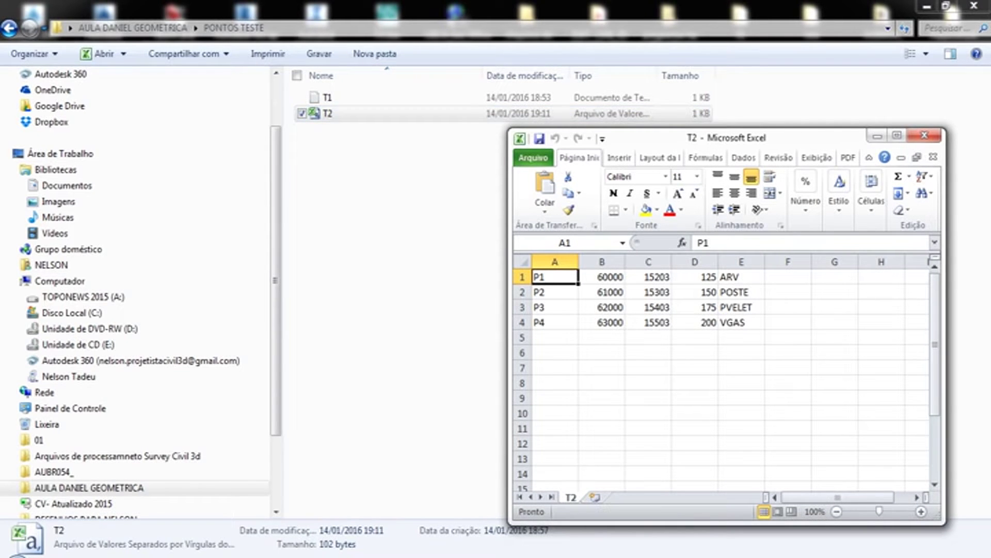
{"action": "key", "text": "Down"}
{"action": "key", "text": "Down"}
{"action": "key", "text": "Down"}
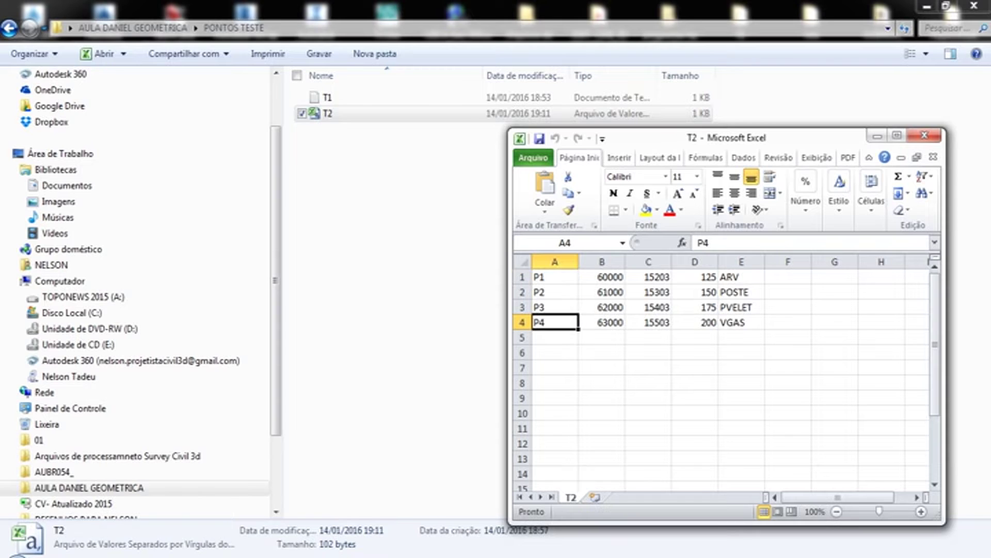
{"action": "key", "text": "ctrl+Home"}
{"action": "key", "text": "Right"}
{"action": "key", "text": "Right"}
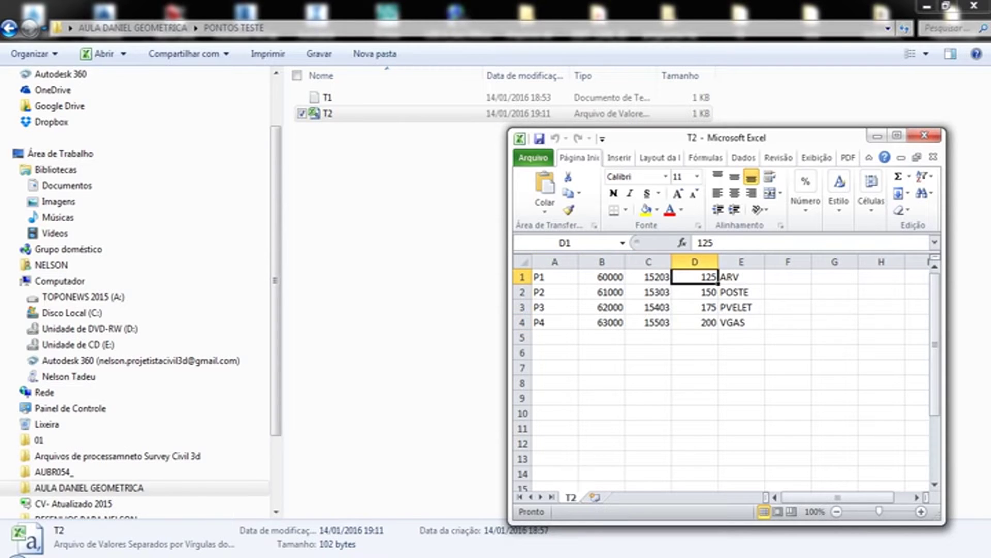
{"action": "key", "text": "Right"}
{"action": "key", "text": "Down"}
Step: Review the point codes in column E, starting from ARV, then close Excel and return to the class folder
{"action": "key", "text": "Down"}
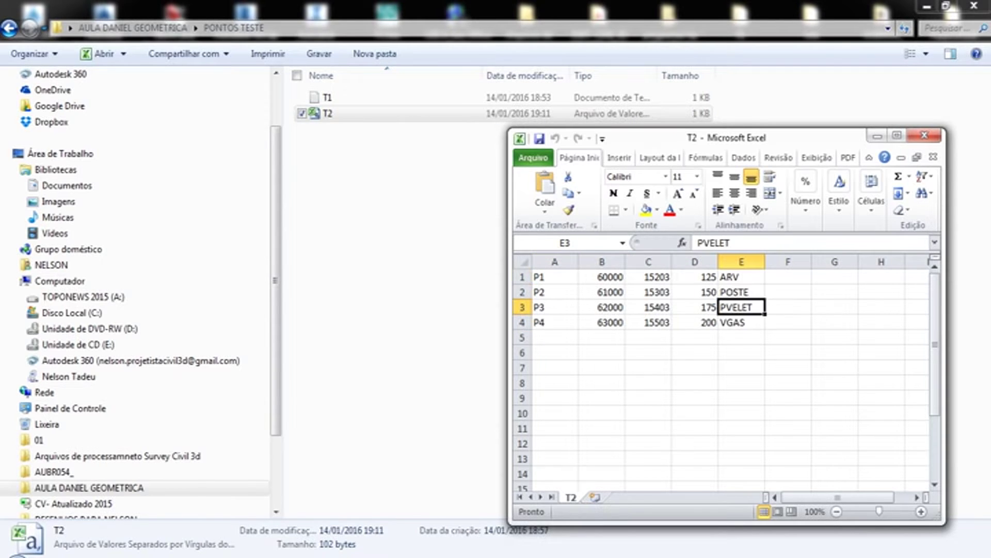
{"action": "key", "text": "Down"}
{"action": "key", "text": "Up"}
{"action": "key", "text": "Up"}
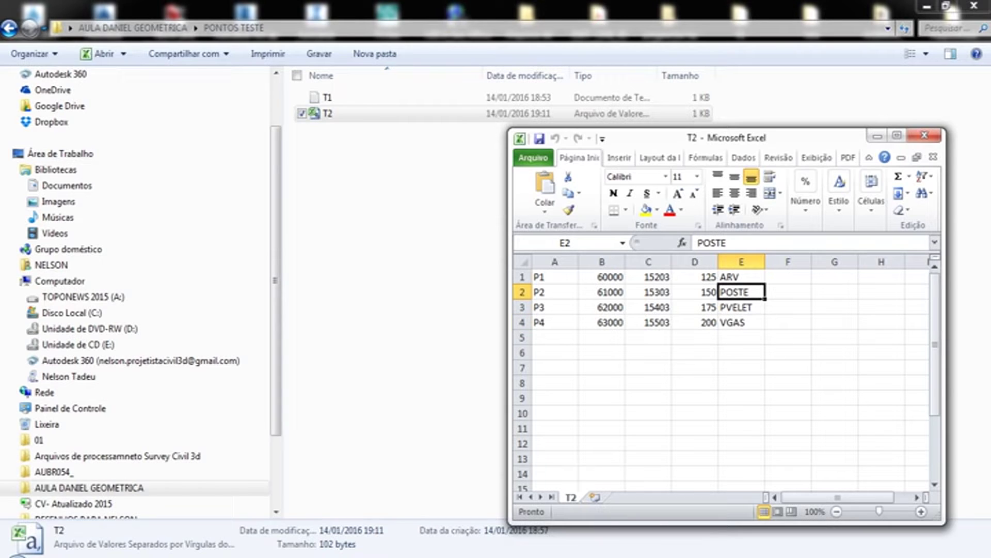
{"action": "key", "text": "Up"}
{"action": "key", "text": "Down"}
{"action": "key", "text": "Down"}
{"action": "key", "text": "Down"}
{"action": "key", "text": "Up"}
{"action": "key", "text": "Up"}
{"action": "key", "text": "Up"}
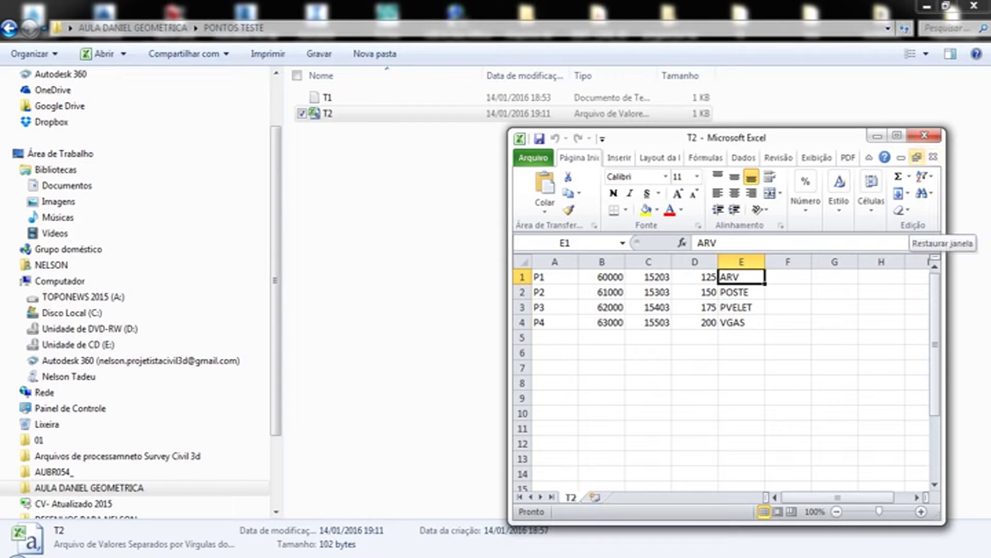
{"action": "left_click", "coordinate": [924, 136]}
{"action": "left_click", "coordinate": [9, 28]}
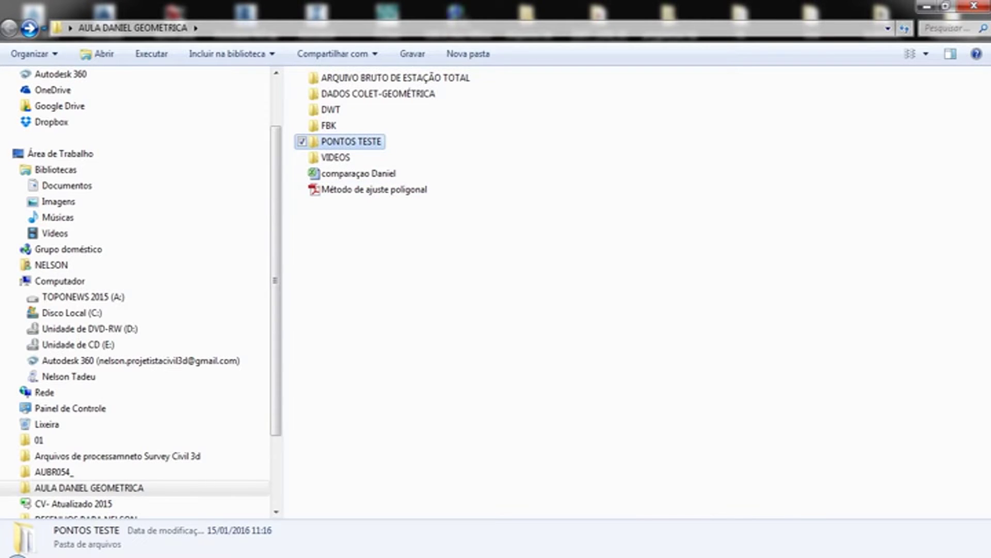
Step: Open Método de ajuste poligonal.pdf and highlight the word 'vertical' in the heading
{"action": "double_click", "coordinate": [361, 189]}
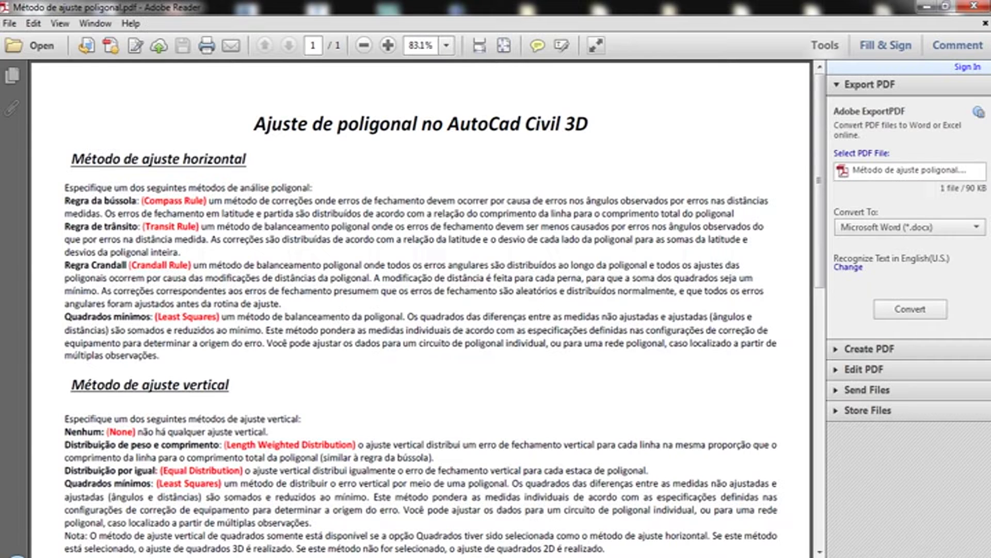
{"action": "left_click_drag", "start_coordinate": [182, 159], "coordinate": [246, 159]}
{"action": "scroll", "coordinate": [246, 159], "scroll_direction": "down", "scroll_amount": 3}
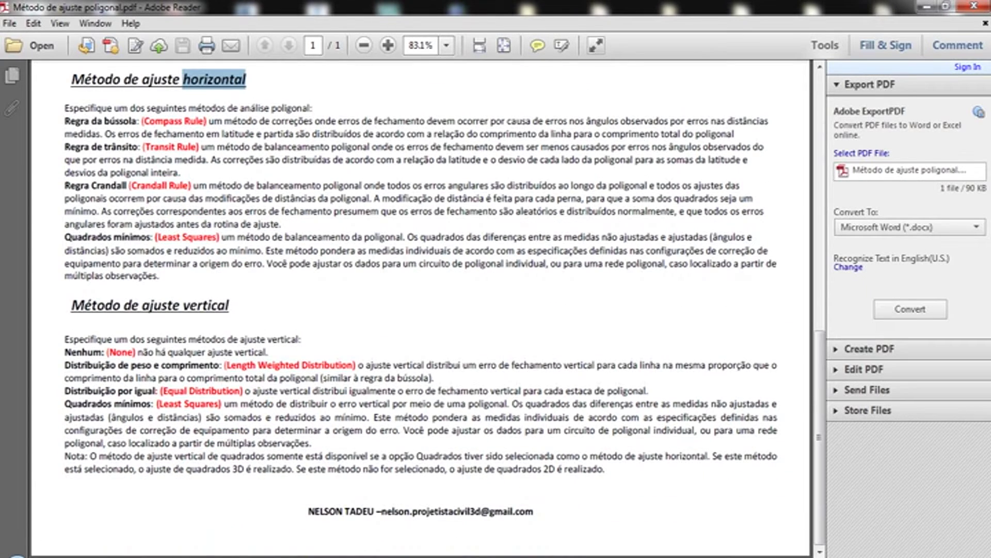
{"action": "left_click_drag", "start_coordinate": [182, 304], "coordinate": [230, 305]}
{"action": "left_click", "coordinate": [229, 305]}
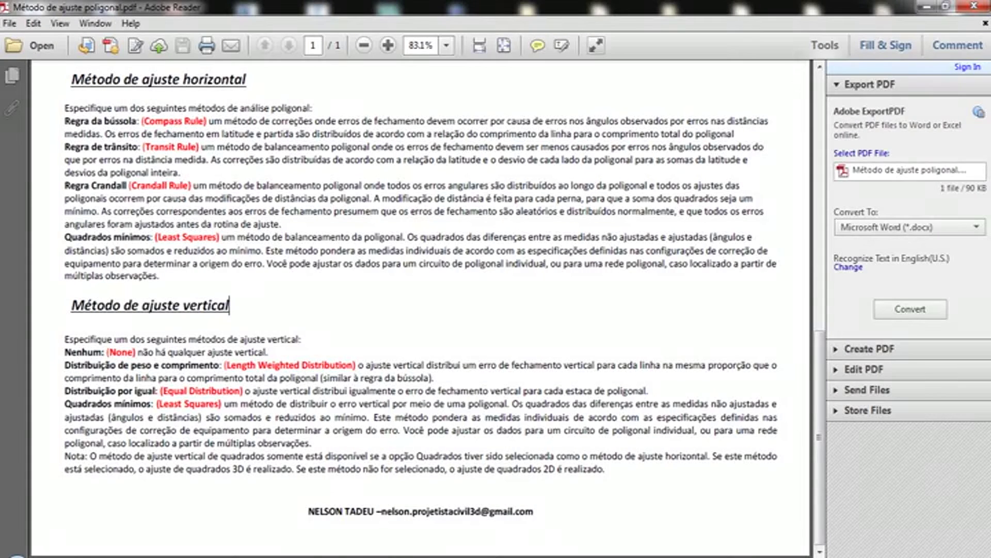
Step: Highlight the Compass Rule definition and the '(Compass Rule)' mention, then clear them
{"action": "left_click_drag", "start_coordinate": [208, 120], "coordinate": [769, 121]}
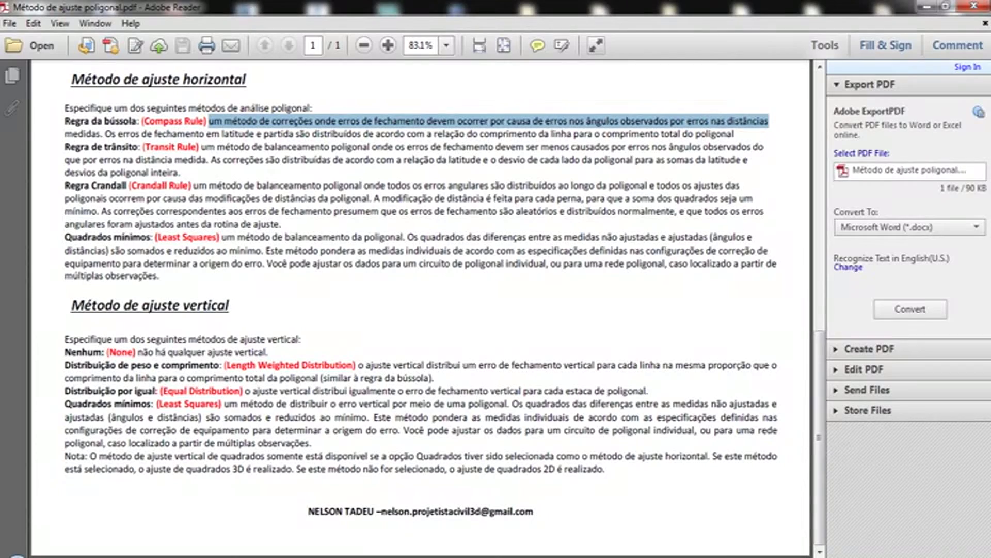
{"action": "left_click", "coordinate": [769, 121]}
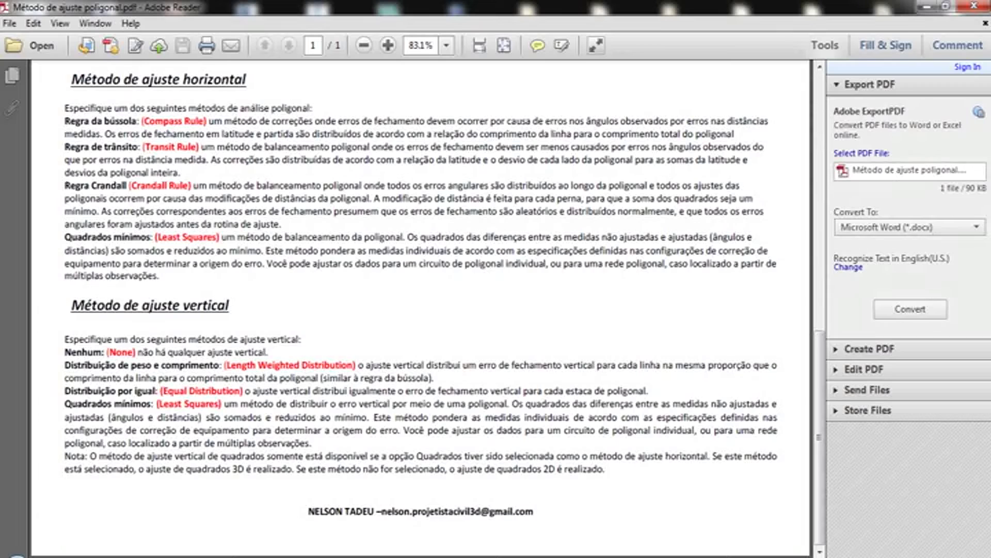
{"action": "left_click_drag", "start_coordinate": [141, 121], "coordinate": [222, 121]}
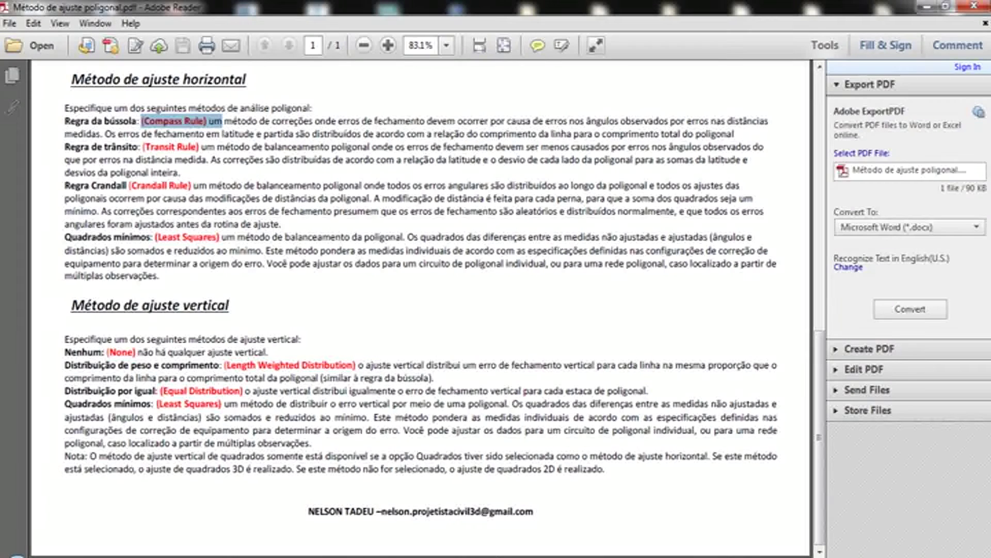
{"action": "left_click", "coordinate": [223, 121]}
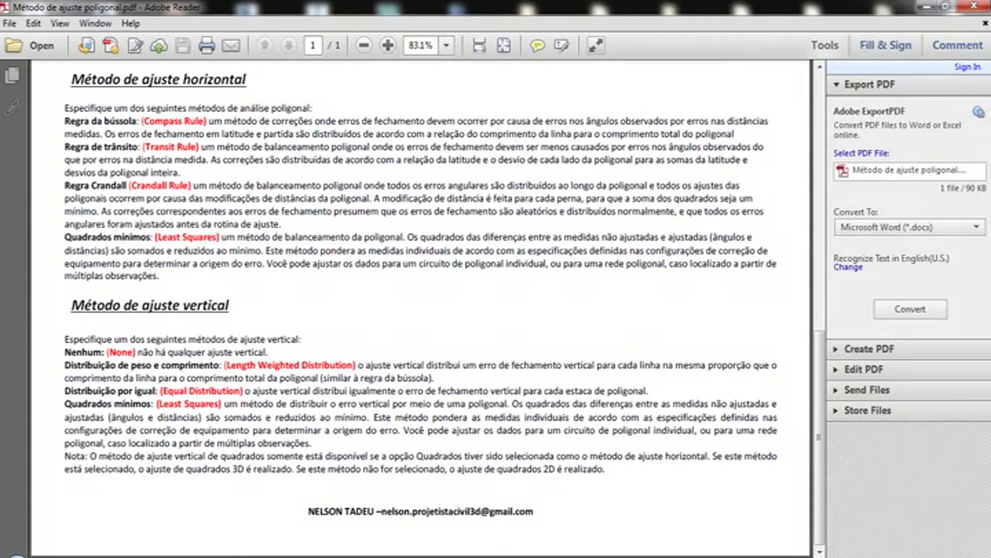
Step: Highlight the Distribuição por igual, Quadrados mínimos and Least Squares passages, then minimize Adobe Reader
{"action": "left_click_drag", "start_coordinate": [64, 391], "coordinate": [156, 391]}
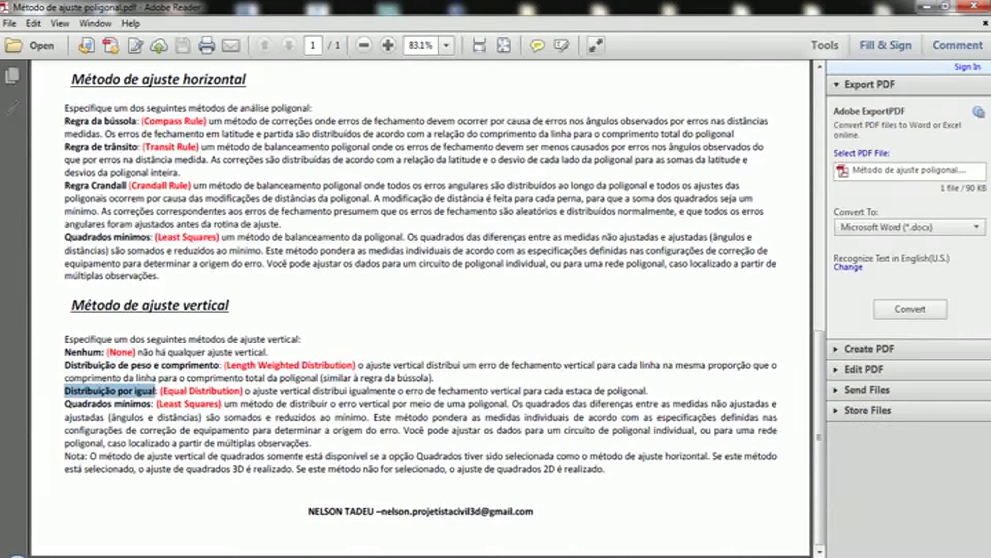
{"action": "left_click_drag", "start_coordinate": [245, 391], "coordinate": [648, 391]}
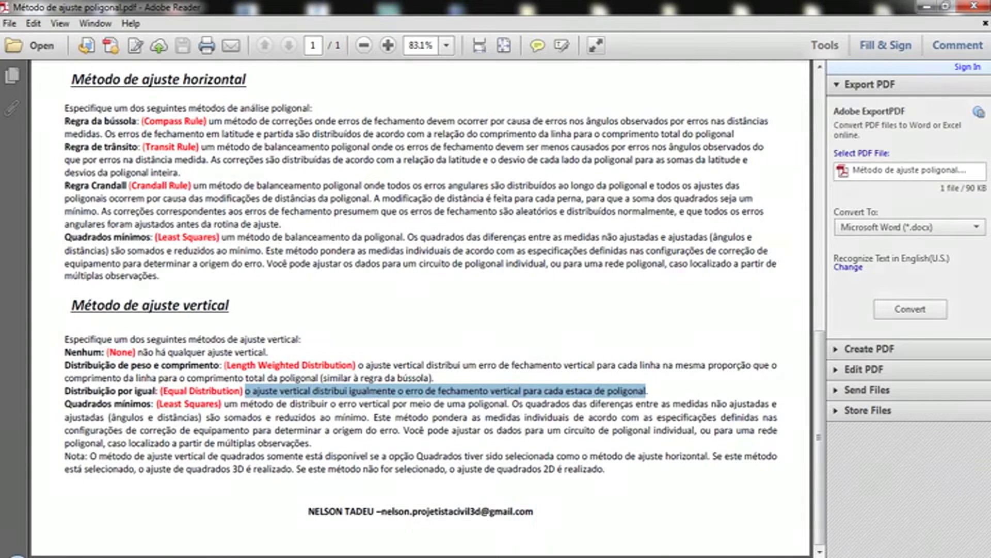
{"action": "left_click", "coordinate": [646, 391]}
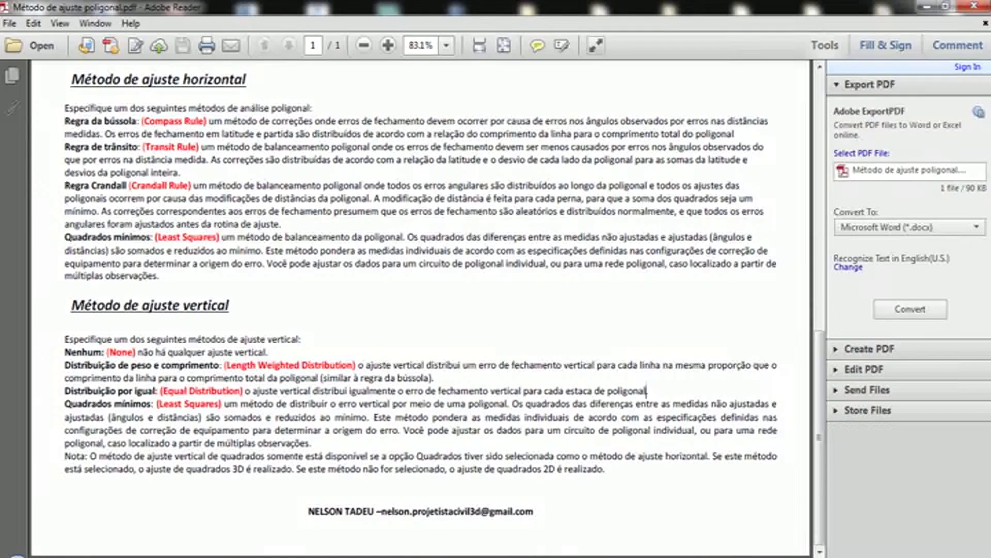
{"action": "left_click_drag", "start_coordinate": [65, 237], "coordinate": [150, 237]}
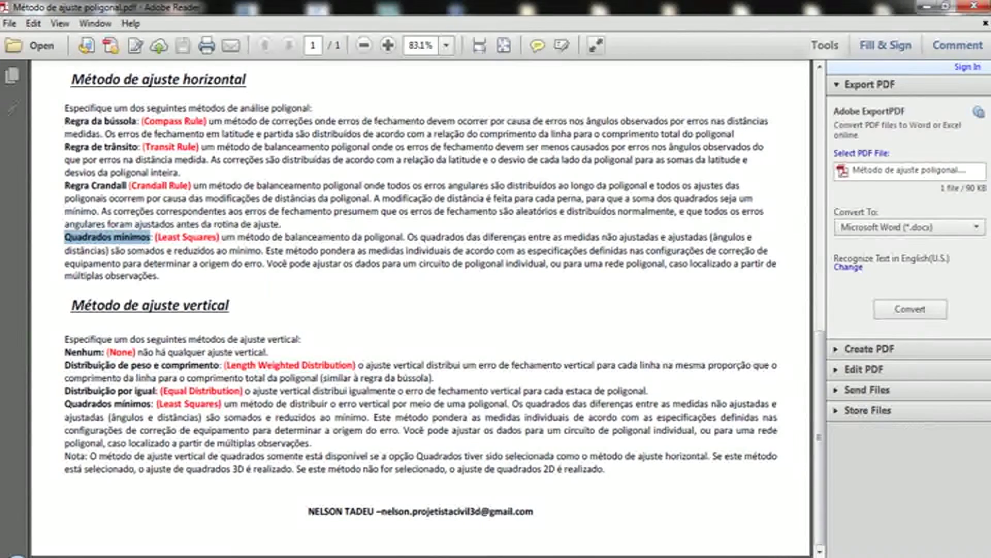
{"action": "left_click_drag", "start_coordinate": [157, 404], "coordinate": [222, 403]}
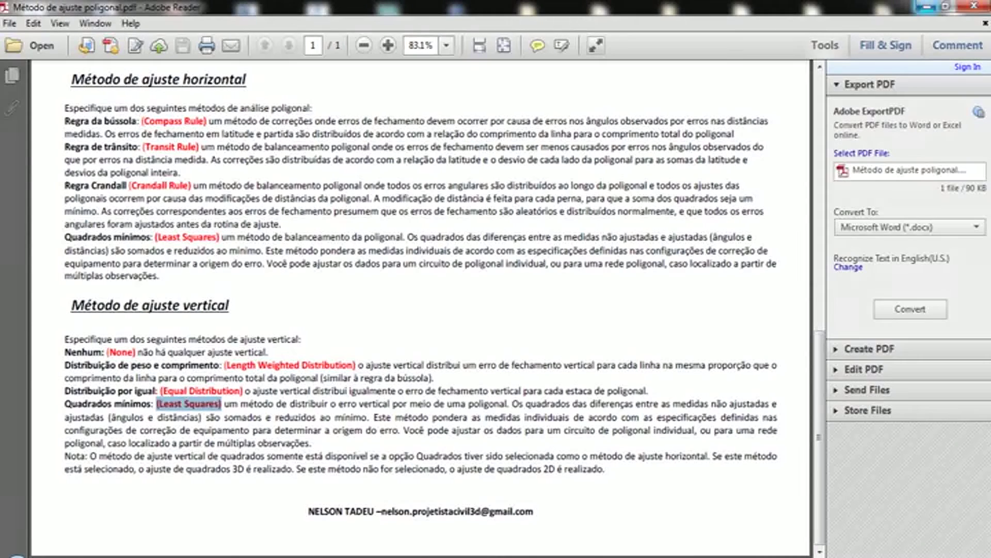
{"action": "left_click", "coordinate": [927, 6]}
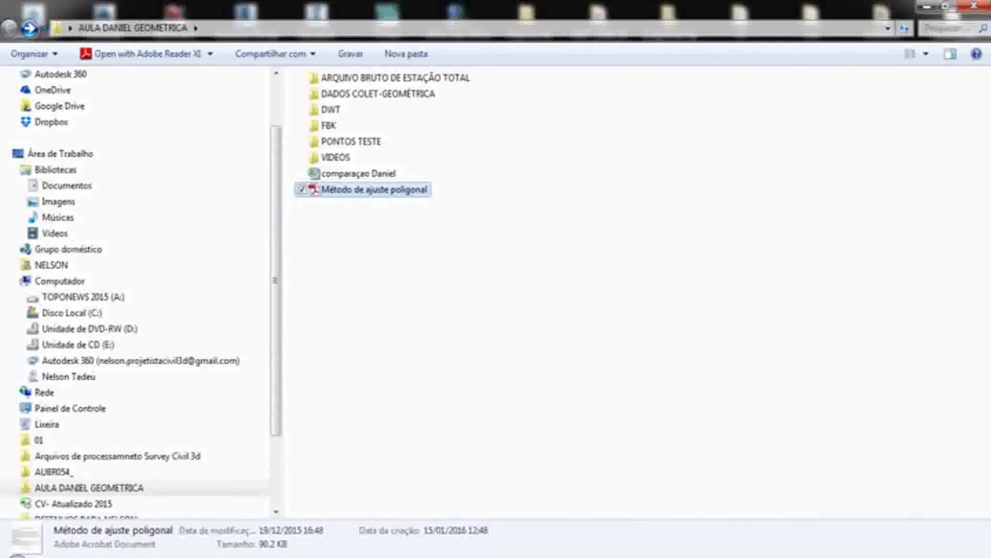
Step: Open comparação Daniel.xlsx in a maximized Excel window and scroll through it
{"action": "key", "text": "Up"}
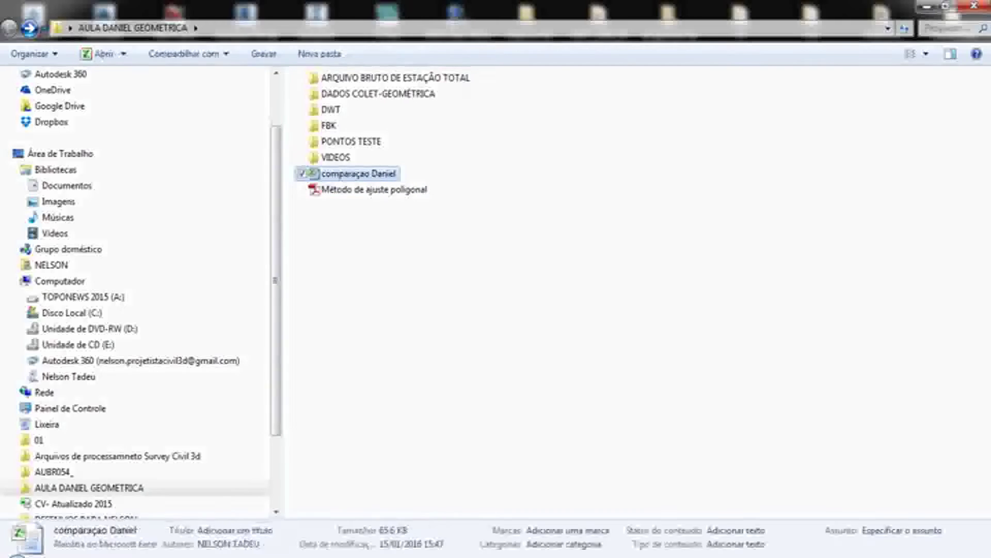
{"action": "key", "text": "Return"}
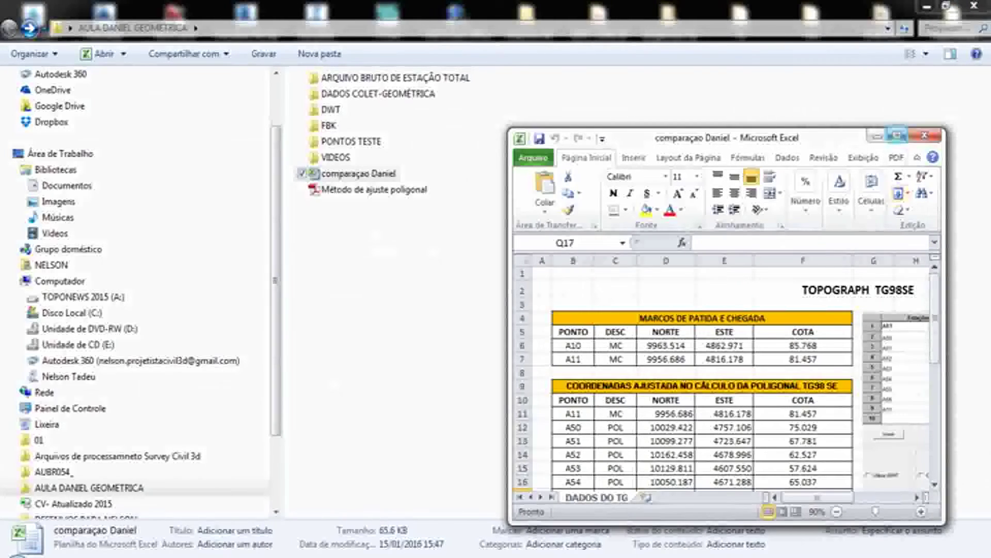
{"action": "left_click", "coordinate": [896, 136]}
{"action": "scroll", "coordinate": [496, 330], "scroll_direction": "down", "scroll_amount": 5}
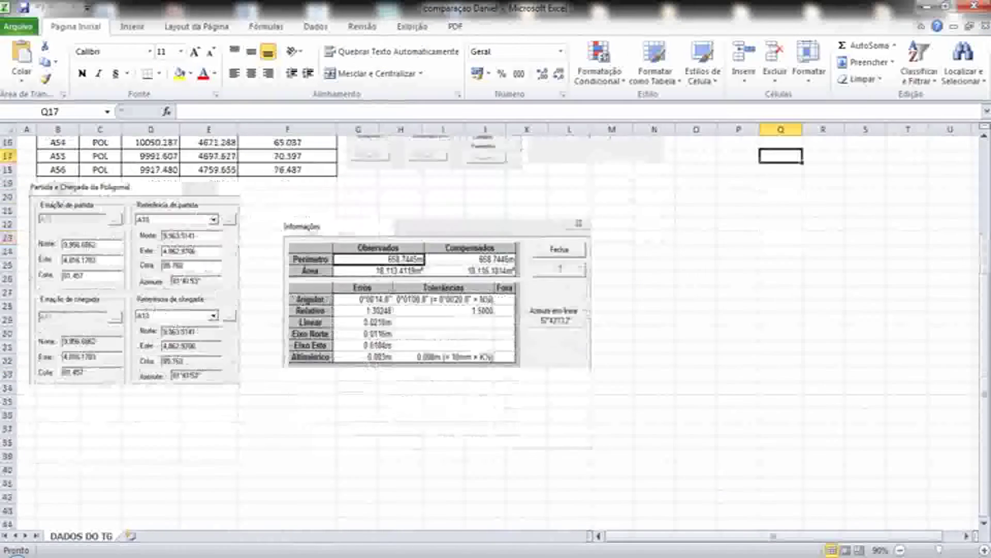
{"action": "scroll", "coordinate": [496, 331], "scroll_direction": "down", "scroll_amount": 1}
{"action": "scroll", "coordinate": [496, 330], "scroll_direction": "up", "scroll_amount": 4}
{"action": "scroll", "coordinate": [495, 330], "scroll_direction": "up", "scroll_amount": 1}
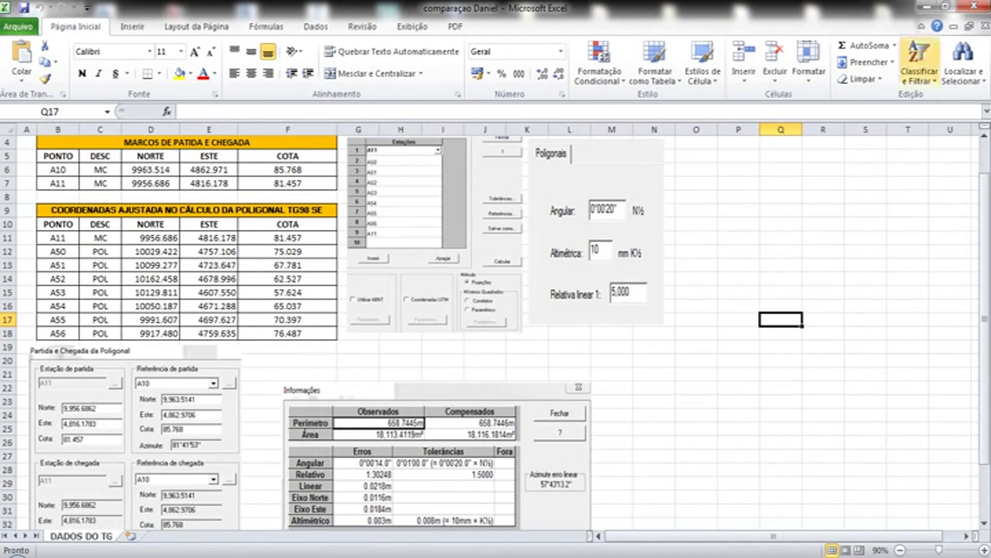
{"action": "scroll", "coordinate": [496, 330], "scroll_direction": "down", "scroll_amount": 2}
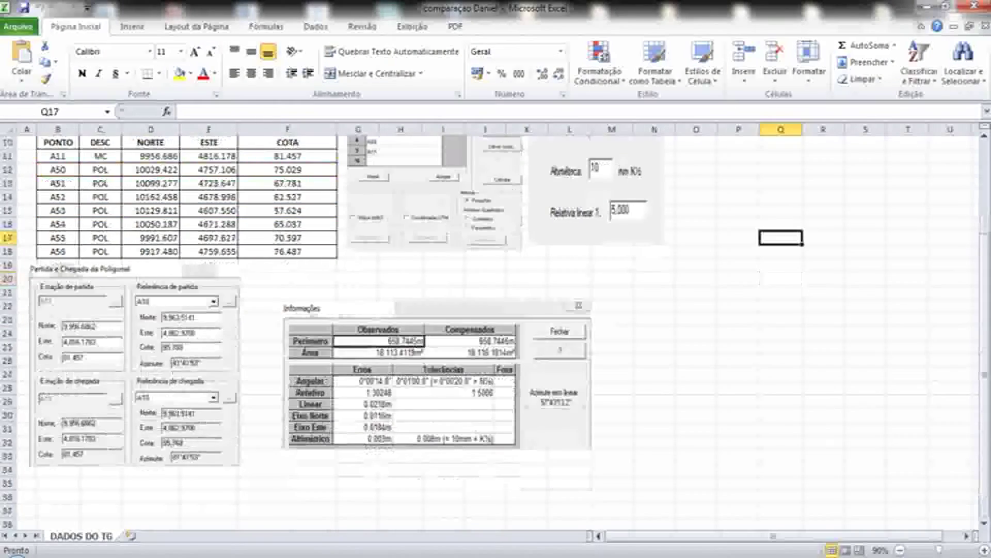
{"action": "scroll", "coordinate": [495, 331], "scroll_direction": "up", "scroll_amount": 3}
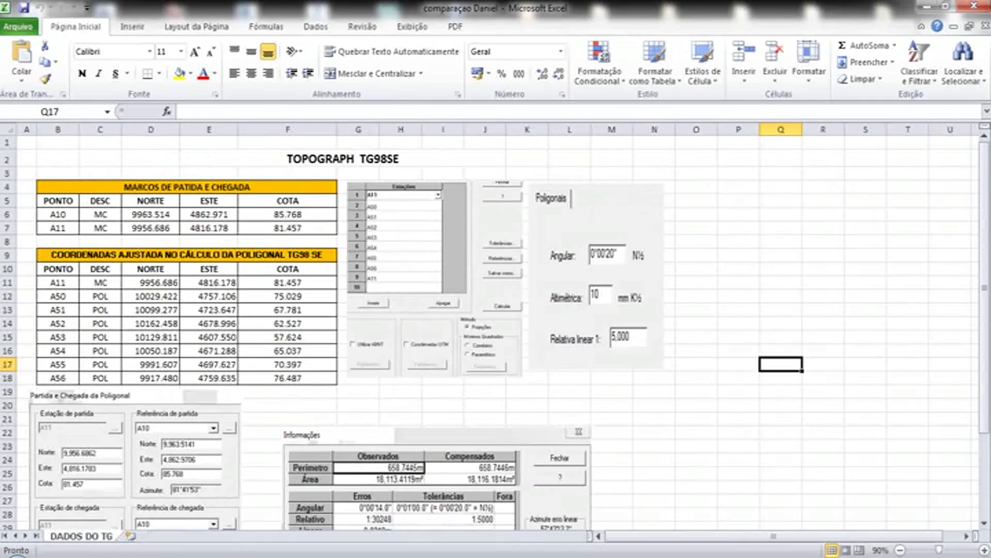
Step: Select the A10–A11 benchmarks, the A11–A56 adjusted coordinates and the Poligonais tolerance picture
{"action": "left_click_drag", "start_coordinate": [58, 215], "coordinate": [58, 227]}
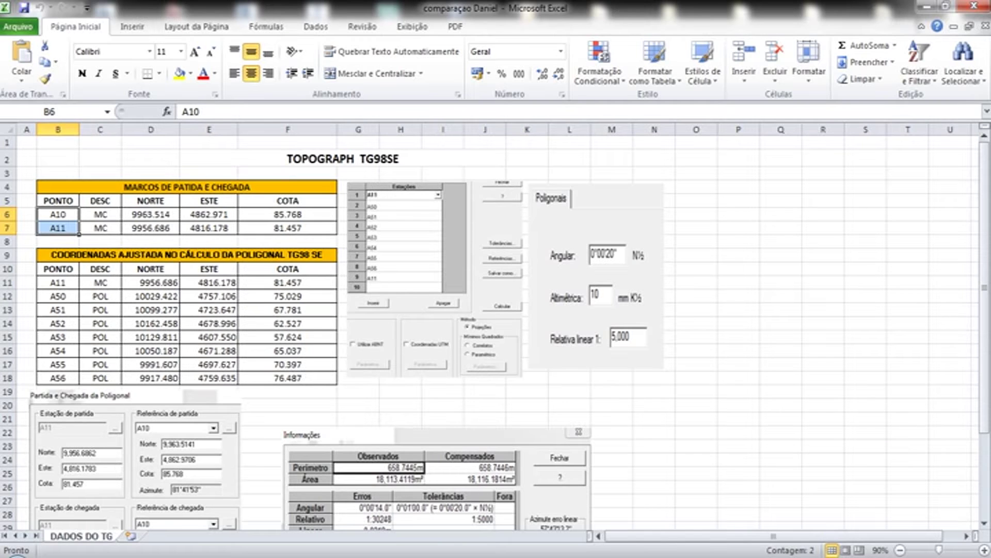
{"action": "mouse_move", "coordinate": [58, 283]}
{"action": "left_mouse_down"}
{"action": "mouse_move", "coordinate": [287, 296]}
{"action": "mouse_move", "coordinate": [287, 377]}
{"action": "left_mouse_up"}
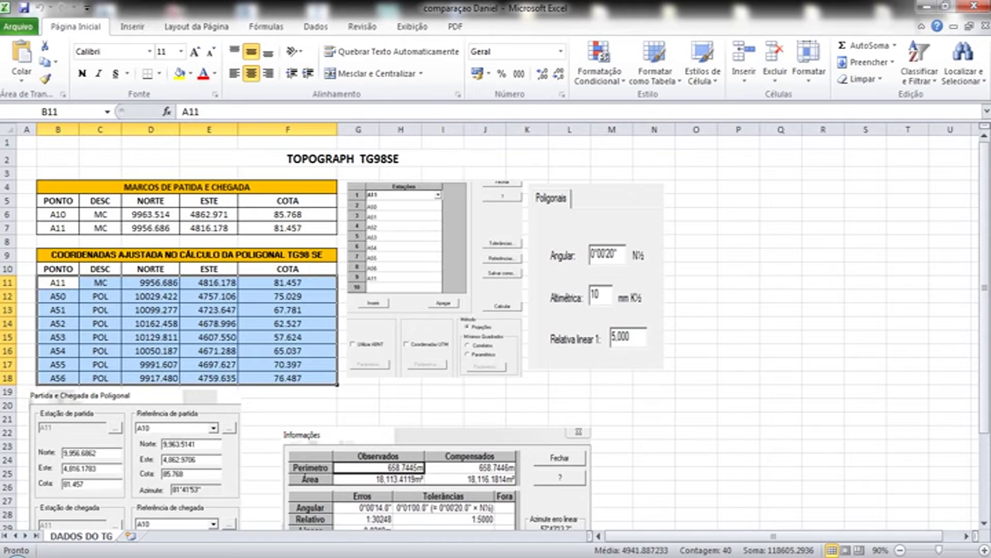
{"action": "left_click", "coordinate": [780, 391]}
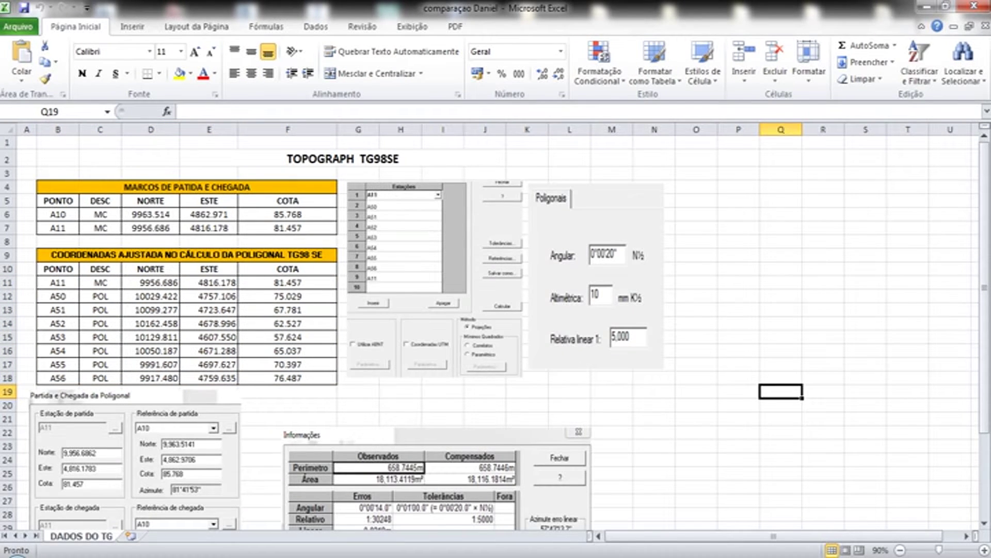
{"action": "left_click", "coordinate": [436, 279]}
{"action": "left_click", "coordinate": [594, 279]}
{"action": "left_click", "coordinate": [436, 279]}
{"action": "left_click", "coordinate": [594, 279]}
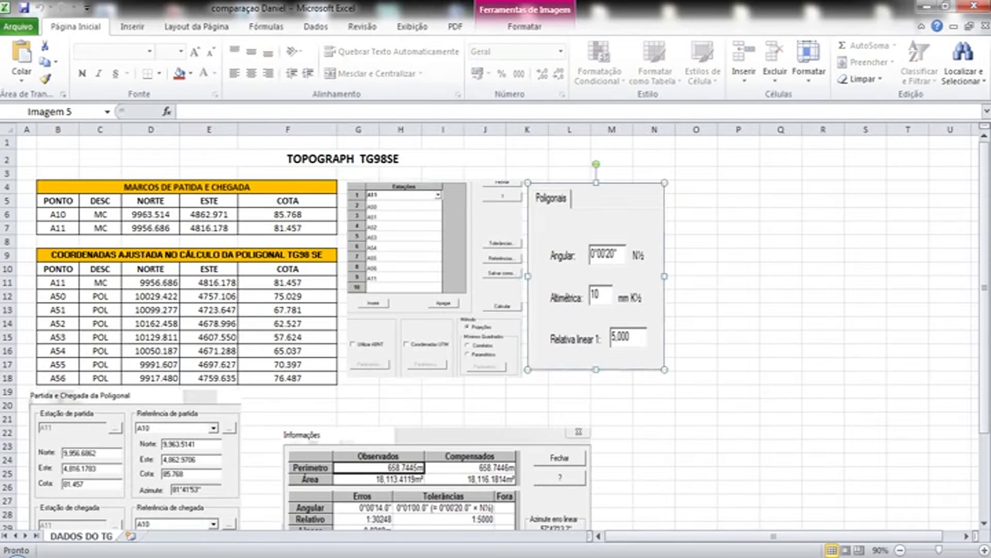
{"action": "left_click", "coordinate": [866, 323]}
Step: Select the Partida e Chegada and Informações closure result pictures
{"action": "scroll", "coordinate": [866, 323], "scroll_direction": "down", "scroll_amount": 4}
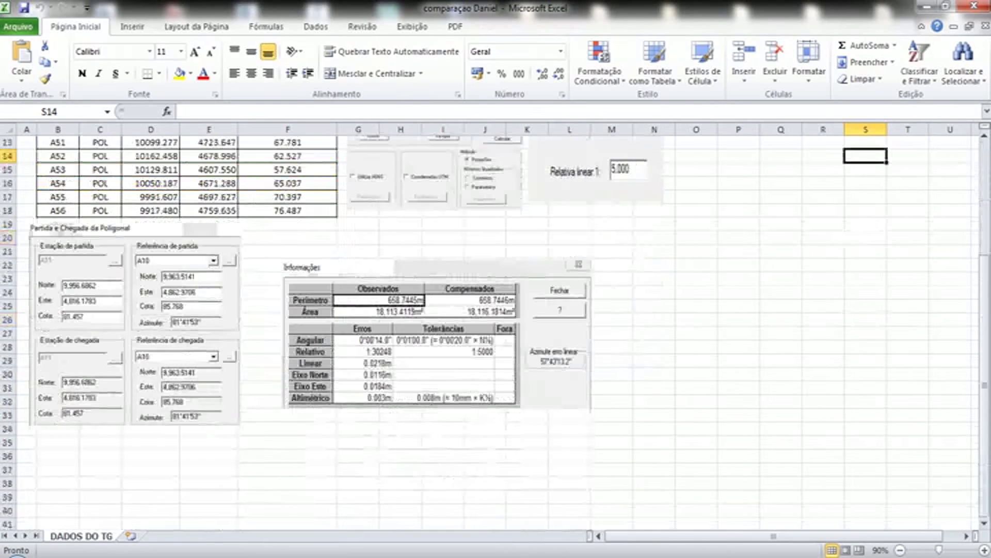
{"action": "left_click", "coordinate": [134, 325]}
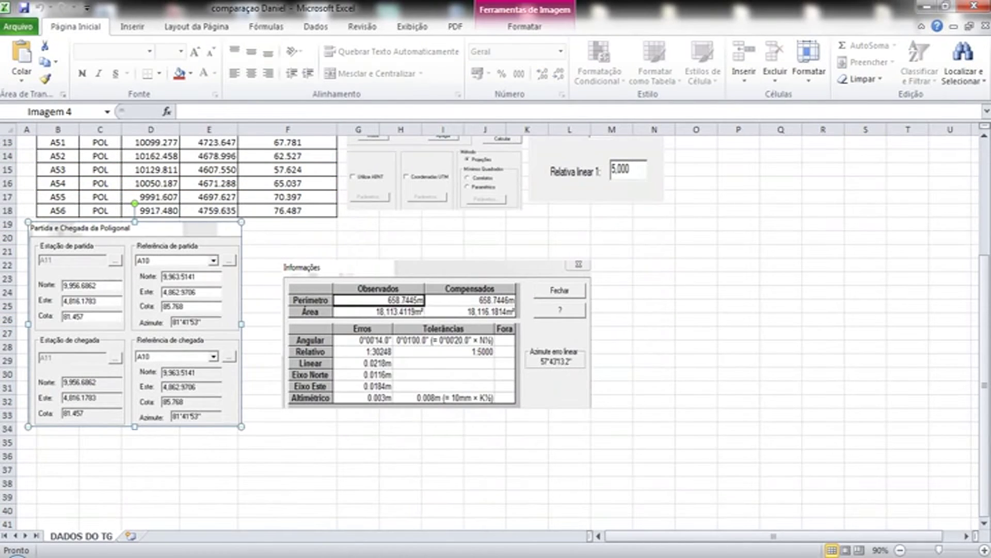
{"action": "left_click", "coordinate": [436, 333]}
{"action": "left_click", "coordinate": [654, 347]}
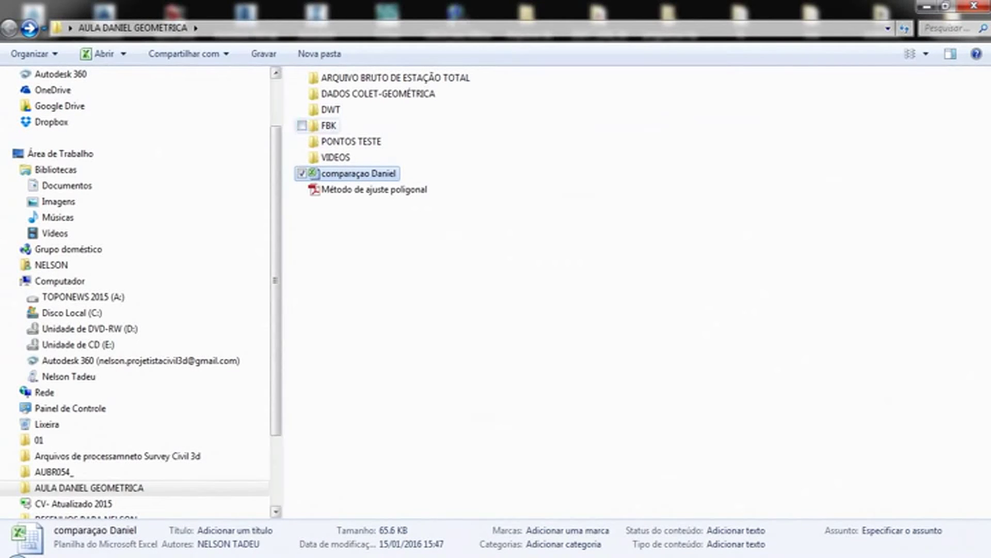
Step: Launch the DWT drawing in AutoCAD Civil 3D 2015 and minimize Explorer
{"action": "double_click", "coordinate": [330, 109]}
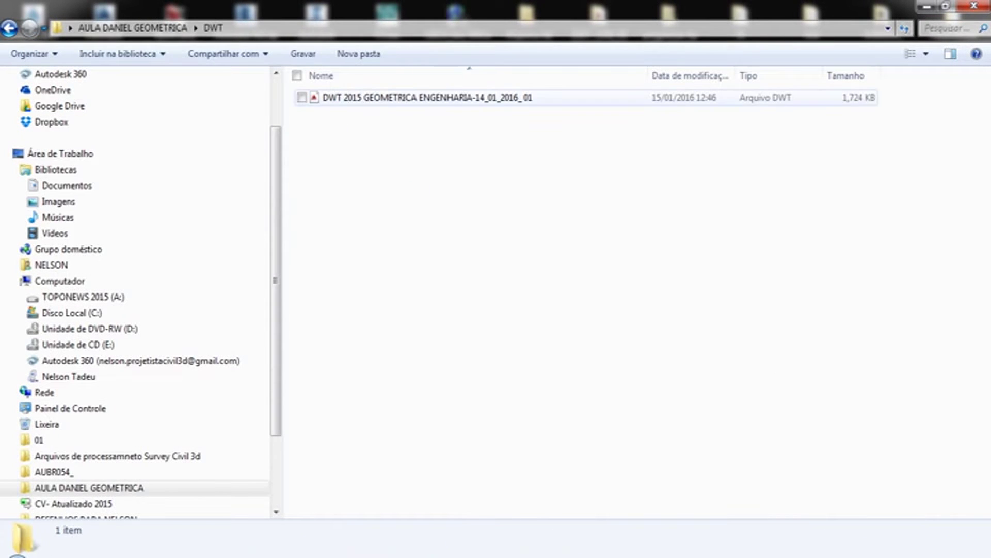
{"action": "double_click", "coordinate": [371, 97]}
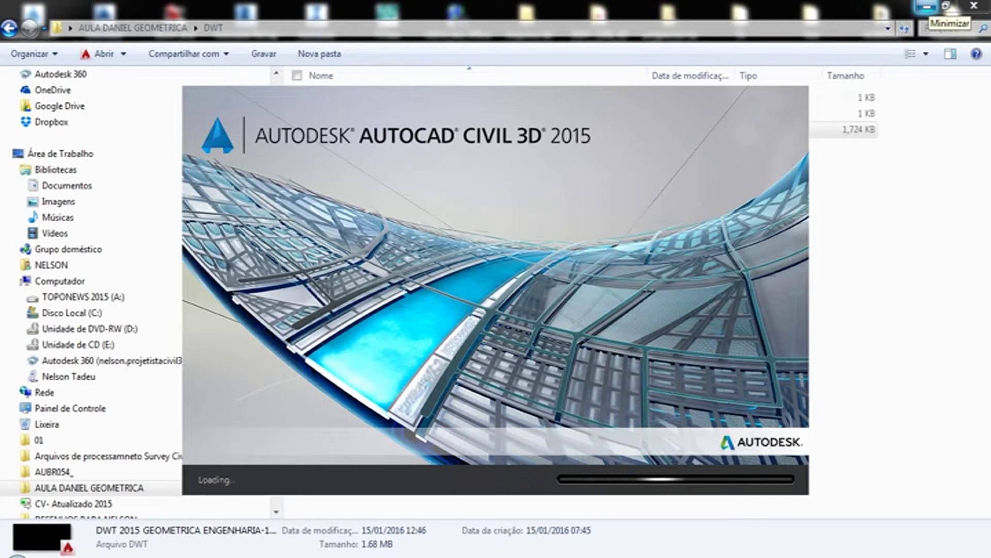
{"action": "left_click", "coordinate": [926, 6]}
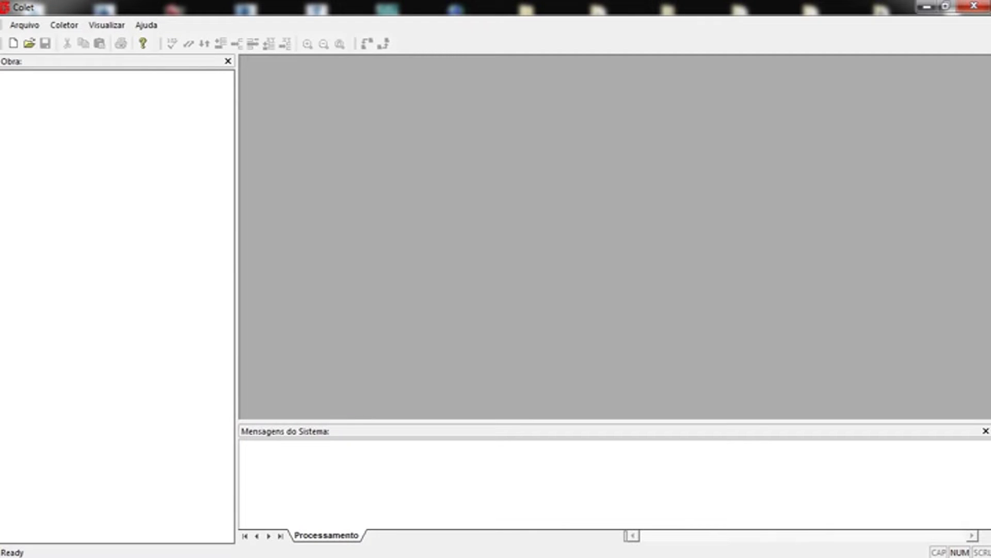
Step: Open GEOMETRICA ENGENHARIA.clt and maximize the DADOS POLIGONAL CORRETA _15-01- 2016 field book
{"action": "left_click", "coordinate": [29, 43]}
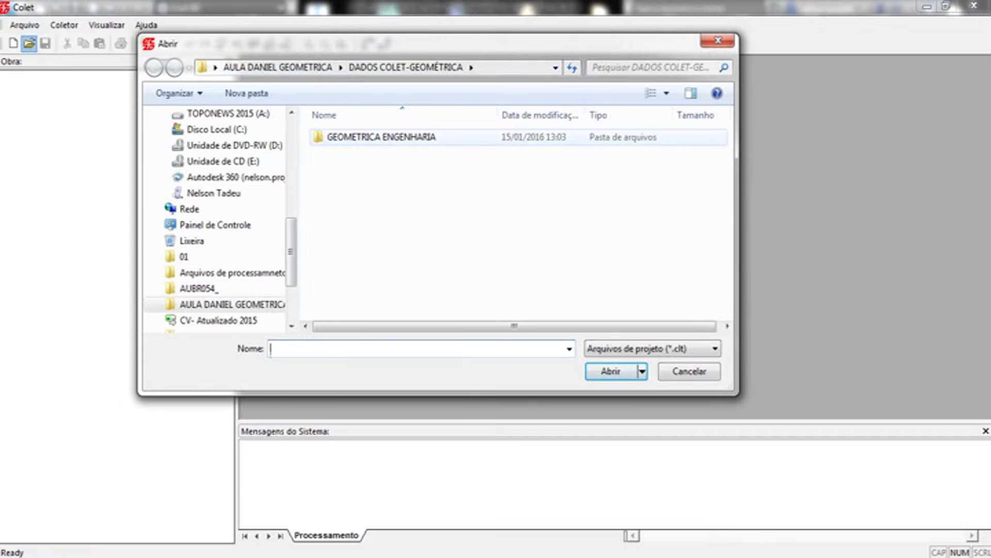
{"action": "double_click", "coordinate": [381, 137]}
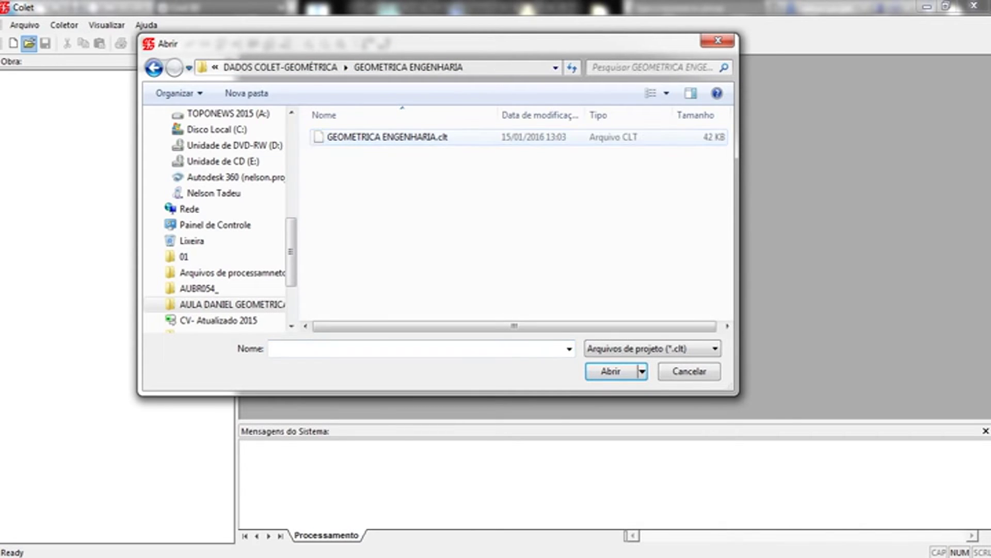
{"action": "double_click", "coordinate": [382, 136]}
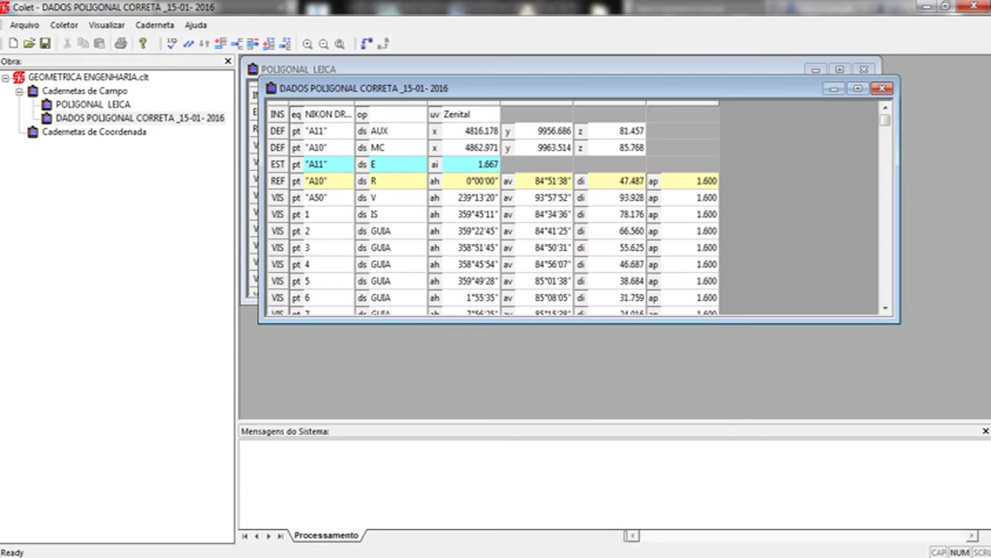
{"action": "left_click", "coordinate": [858, 88]}
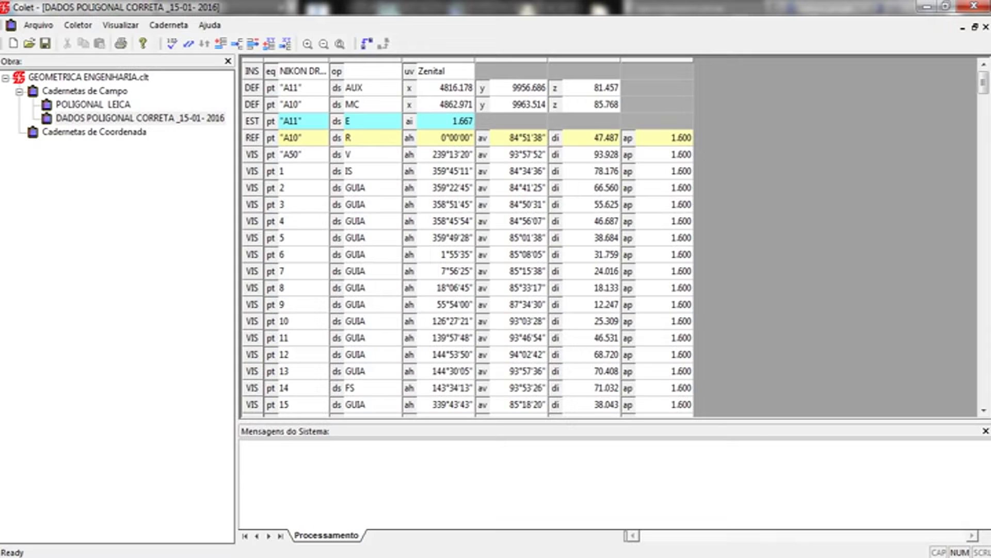
{"action": "left_click", "coordinate": [93, 105]}
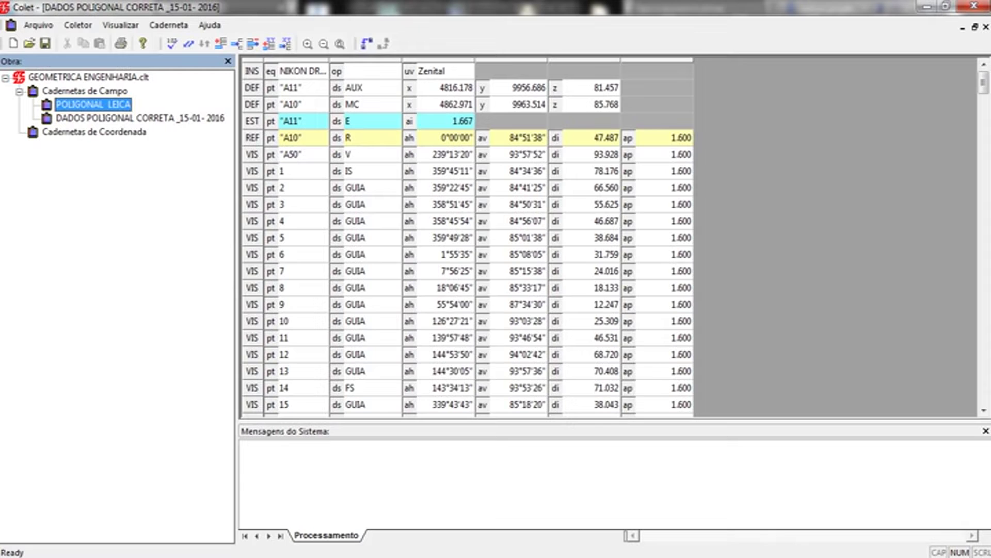
{"action": "key", "text": "Return"}
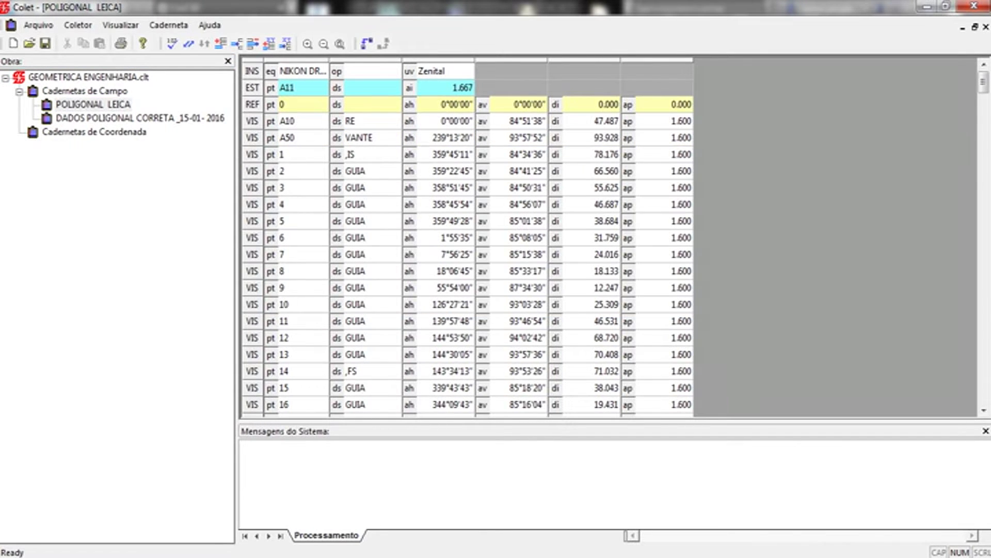
{"action": "left_click", "coordinate": [39, 25]}
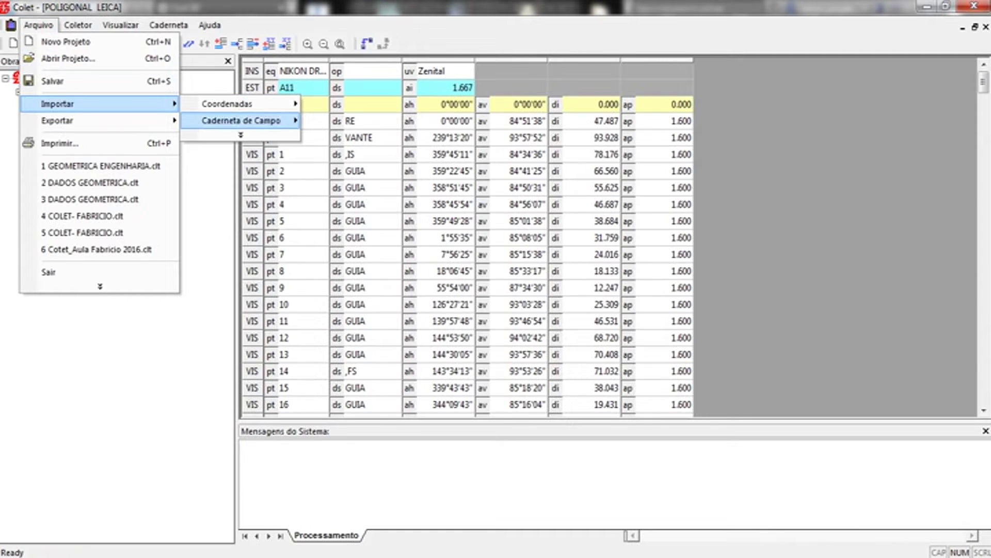
{"action": "left_click", "coordinate": [241, 134]}
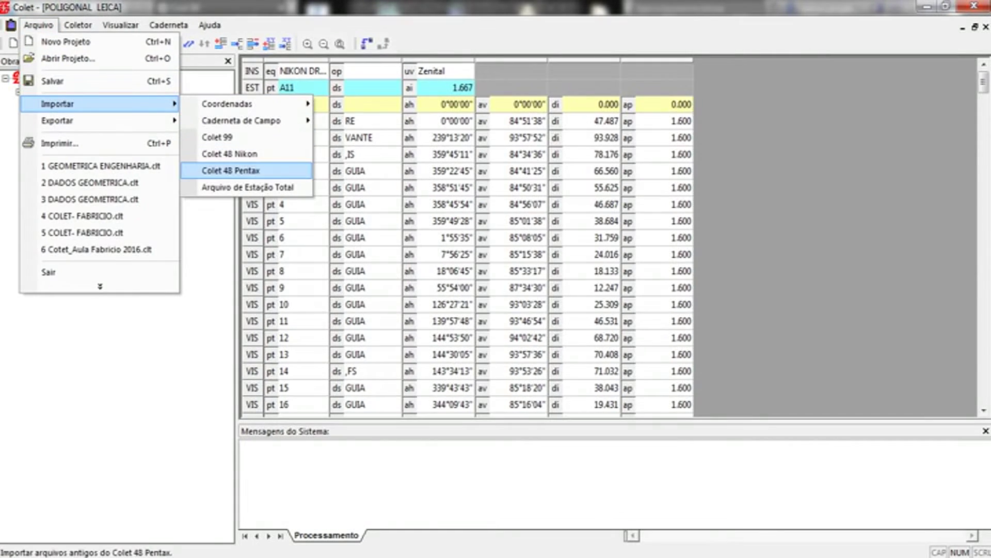
{"action": "left_click", "coordinate": [248, 187]}
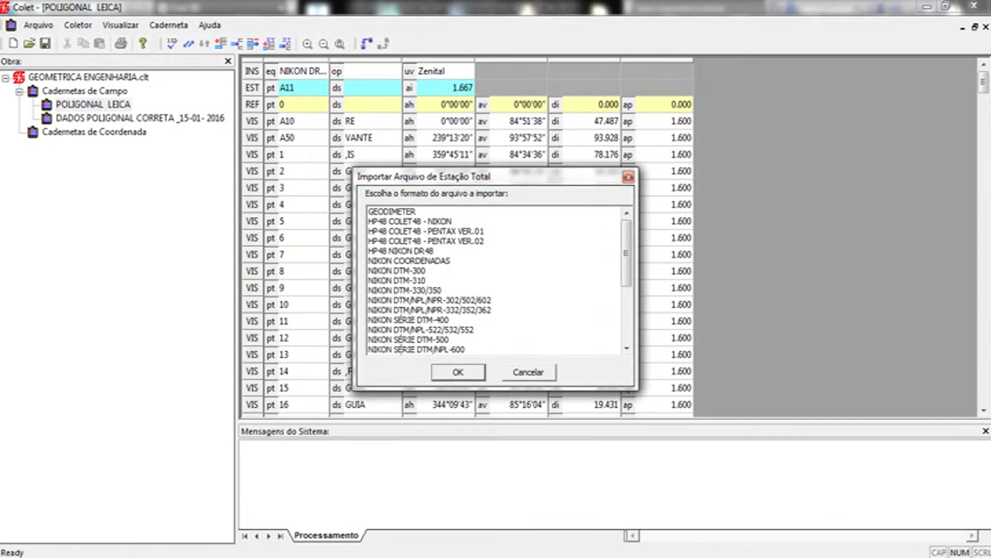
{"action": "scroll", "coordinate": [496, 279], "scroll_direction": "down", "scroll_amount": 2}
{"action": "scroll", "coordinate": [496, 279], "scroll_direction": "down", "scroll_amount": 2}
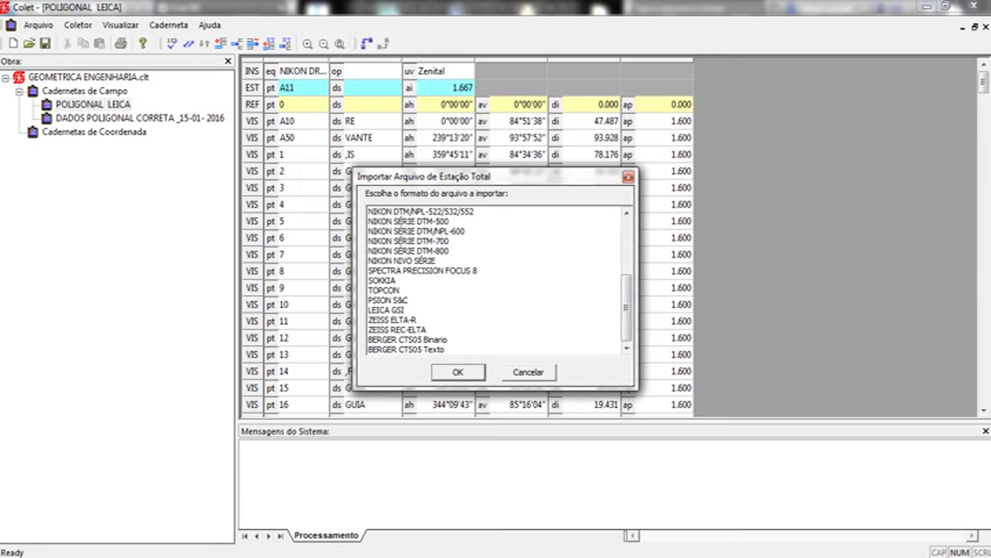
{"action": "left_click", "coordinate": [387, 310]}
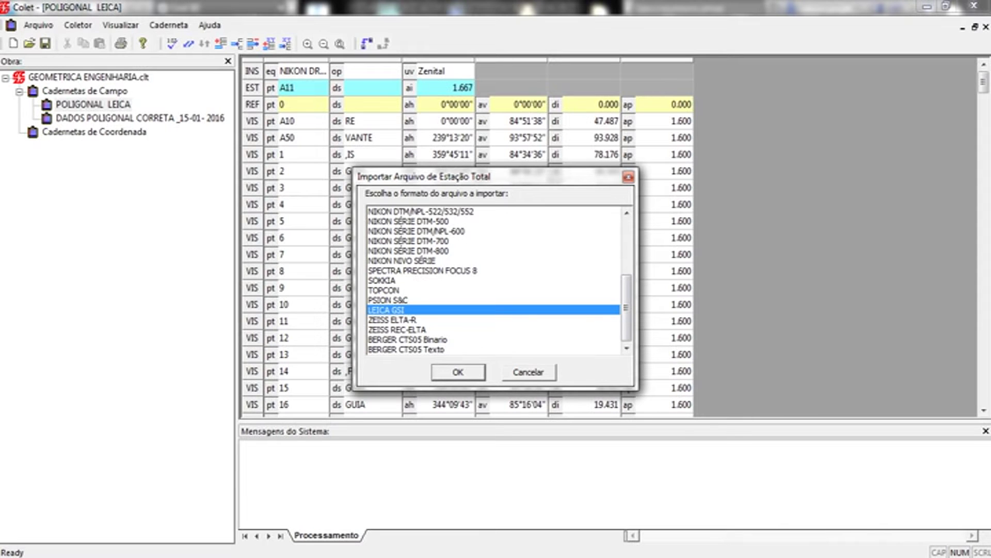
{"action": "left_click", "coordinate": [457, 372]}
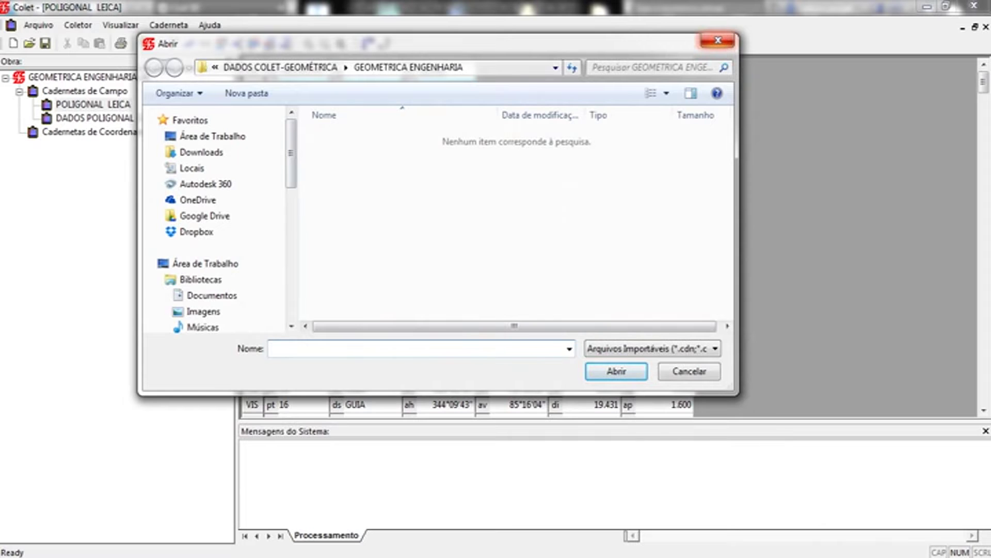
{"action": "left_click", "coordinate": [717, 40]}
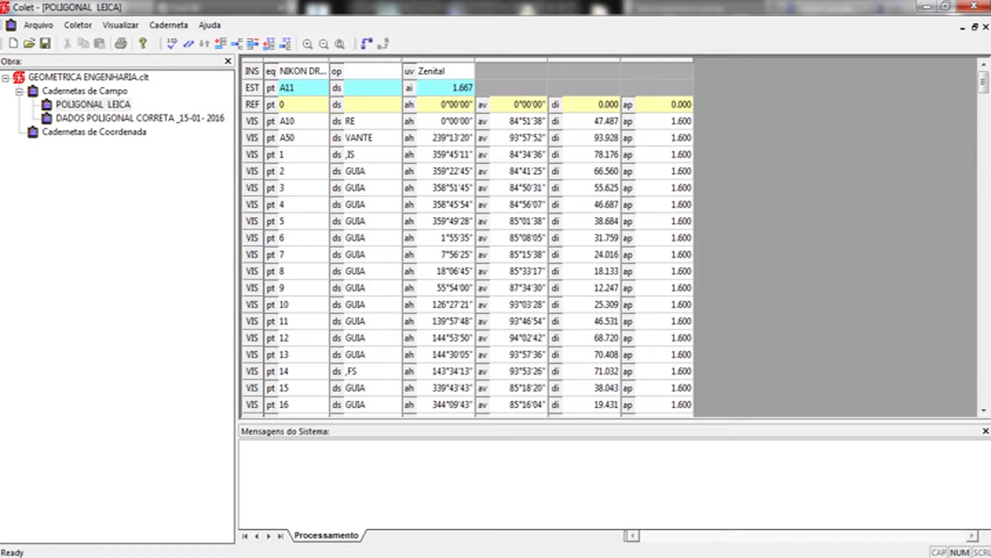
Step: In POLIGONAL LEICA, widen the eq column and keep NIKON DR 48 as equipment
{"action": "left_click", "coordinate": [93, 105]}
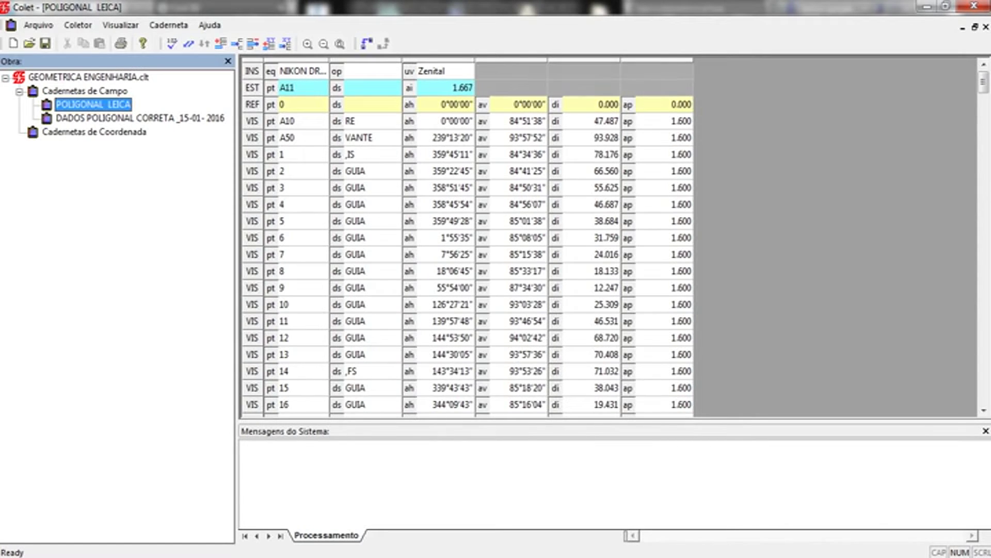
{"action": "key", "text": "Tab"}
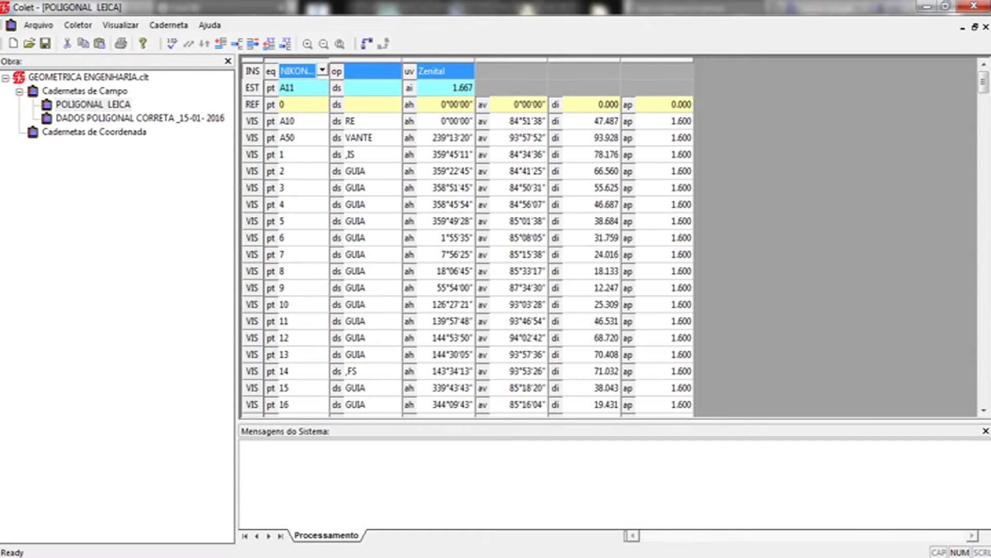
{"action": "left_click_drag", "start_coordinate": [331, 60], "coordinate": [457, 60]}
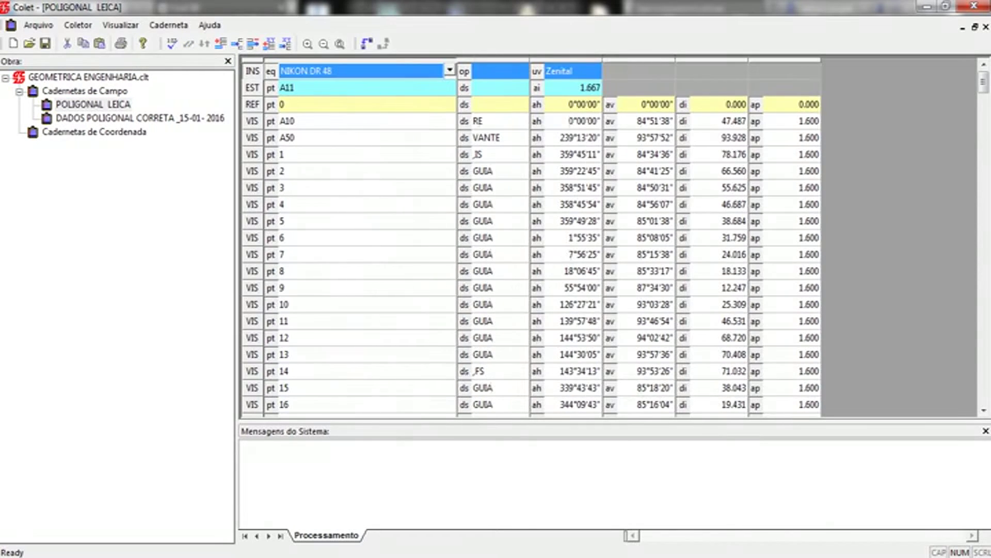
{"action": "left_click", "coordinate": [449, 70]}
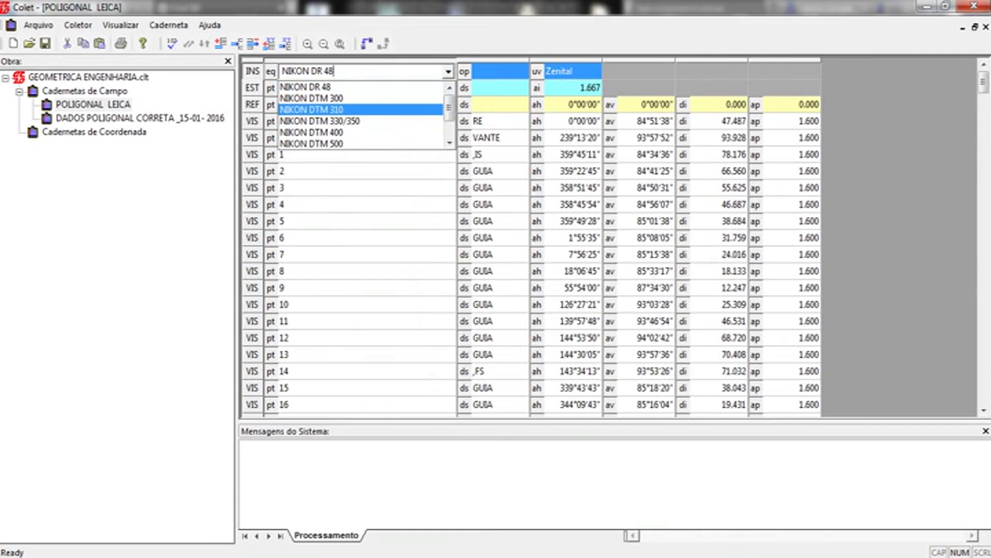
{"action": "scroll", "coordinate": [361, 119], "scroll_direction": "down", "scroll_amount": 1}
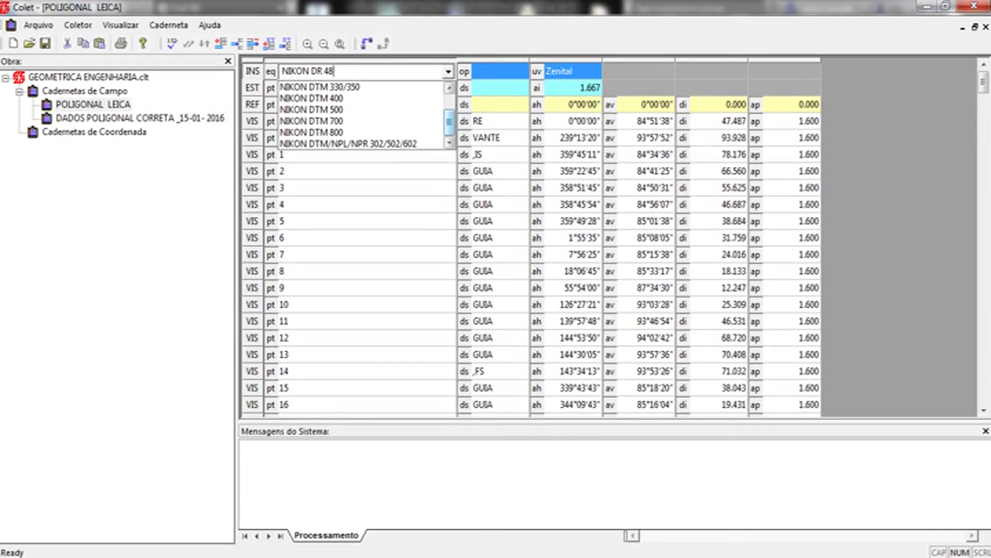
{"action": "key", "text": "Escape"}
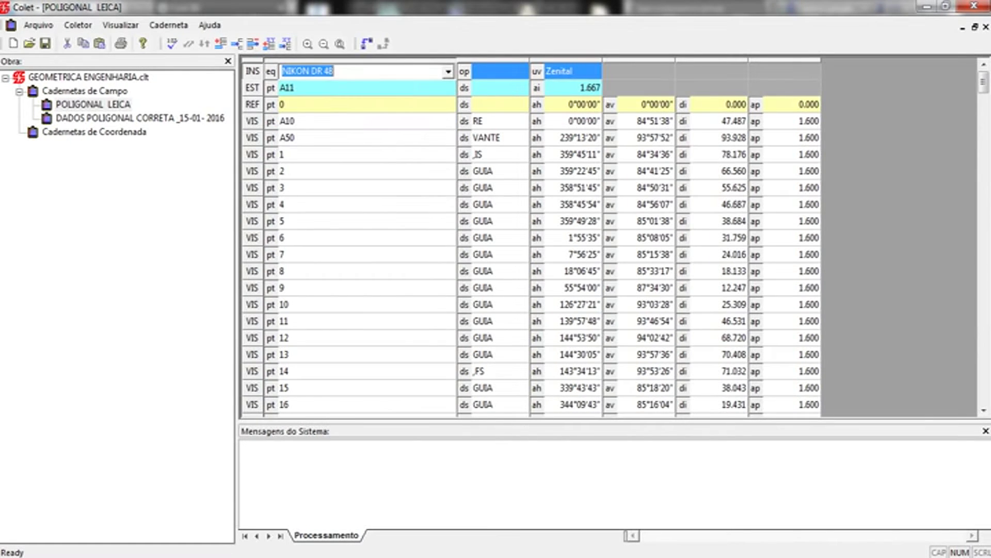
Step: Leave the operator empty, keep Zenital vertical angles, and go to the point 4 observation row
{"action": "key", "text": "Tab"}
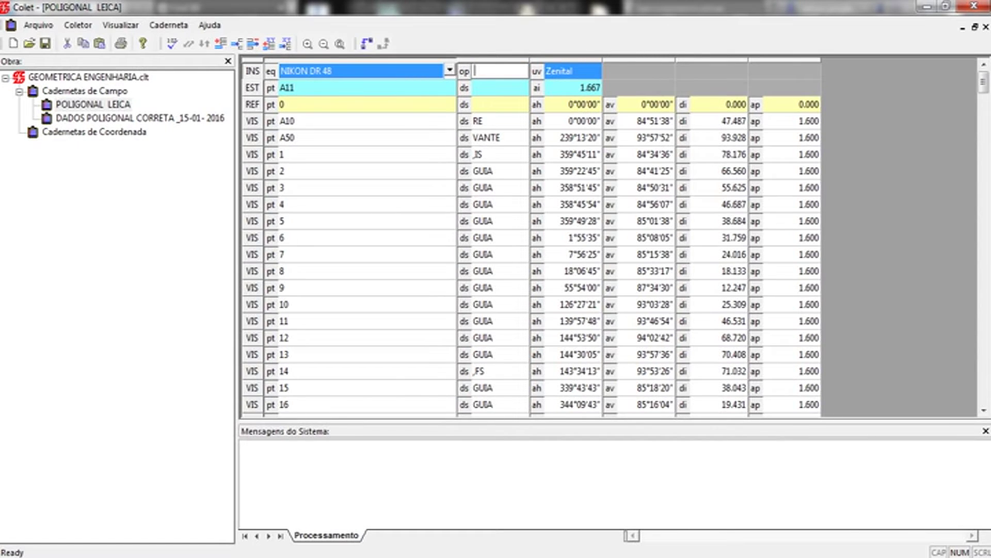
{"action": "key", "text": "Tab"}
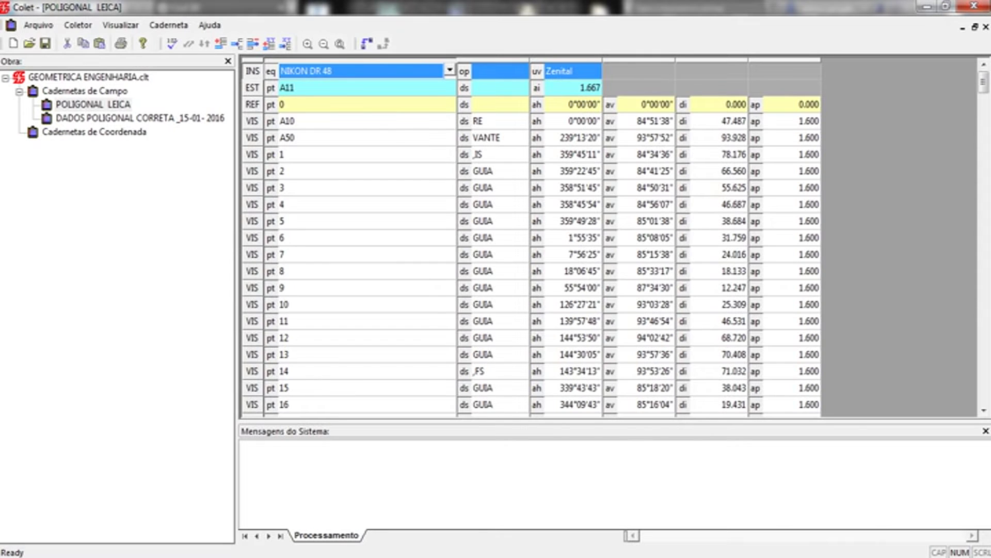
{"action": "key", "text": "Tab"}
{"action": "key", "text": "alt+Down"}
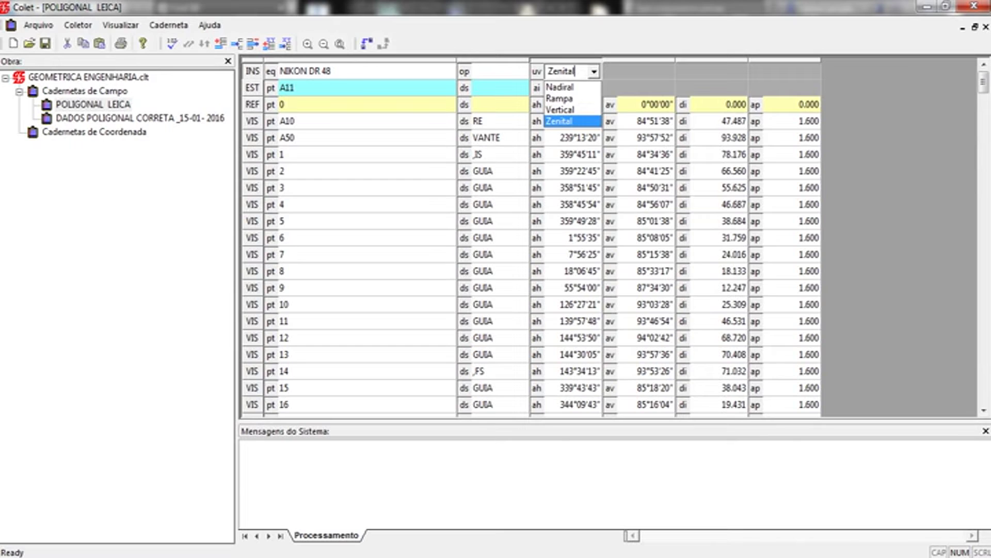
{"action": "key", "text": "Return"}
{"action": "key", "text": "Tab"}
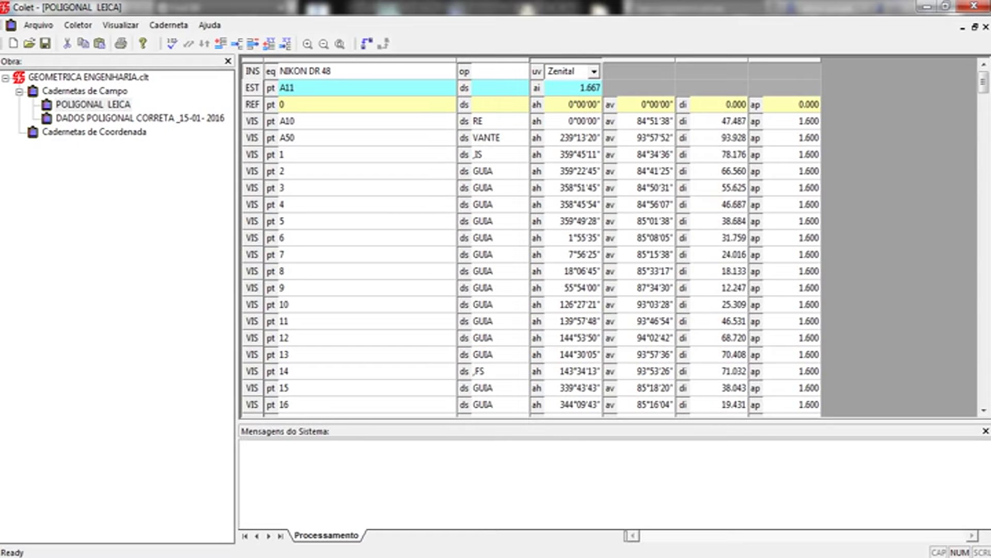
{"action": "left_click", "coordinate": [367, 204]}
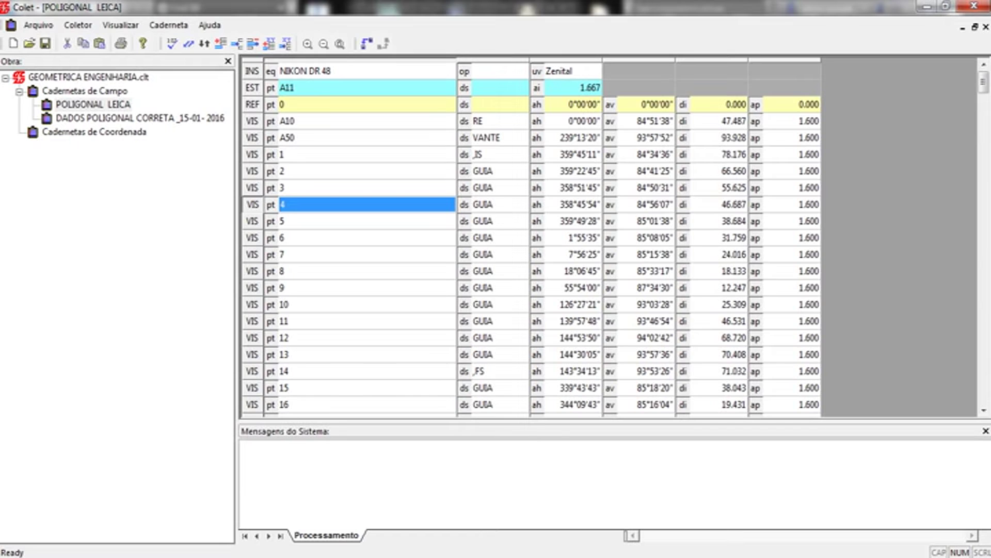
{"action": "key", "text": "ctrl+Home"}
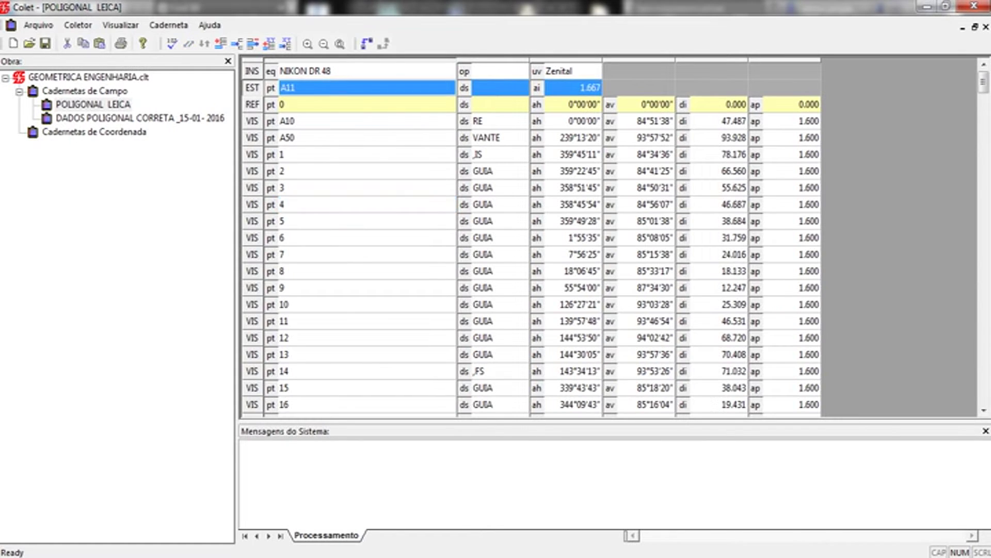
{"action": "key", "text": "Down"}
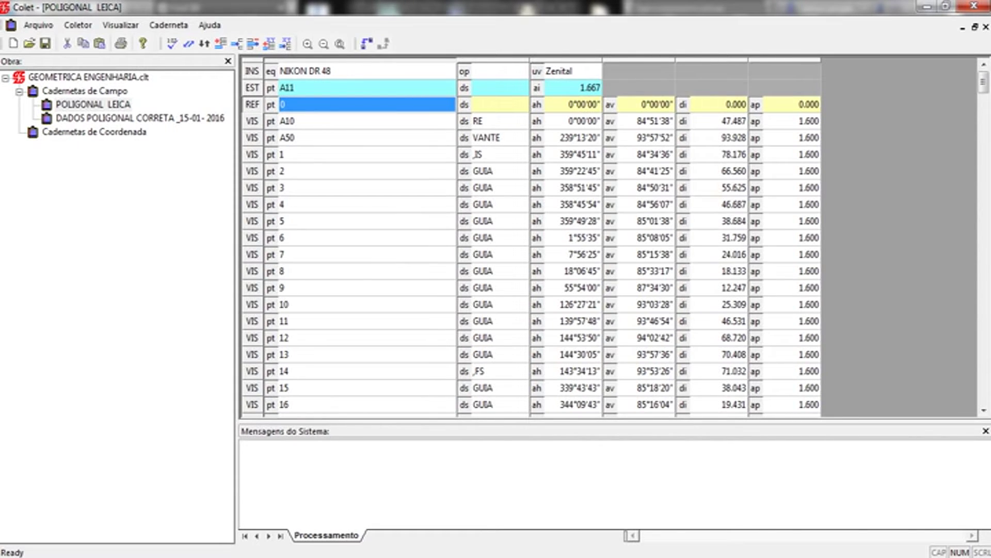
{"action": "key", "text": "shift+Tab"}
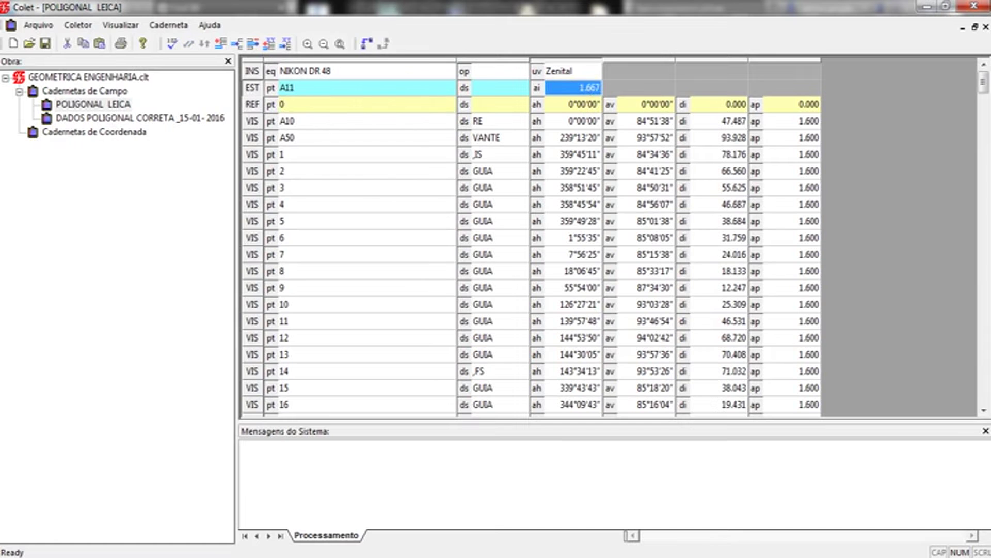
{"action": "key", "text": "Tab"}
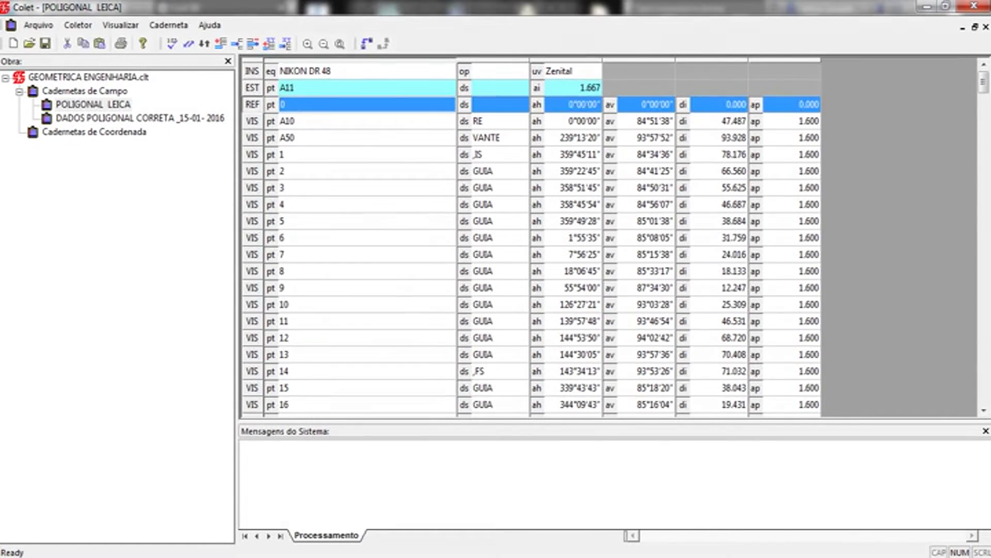
{"action": "key", "text": "Down"}
{"action": "key", "text": "Down"}
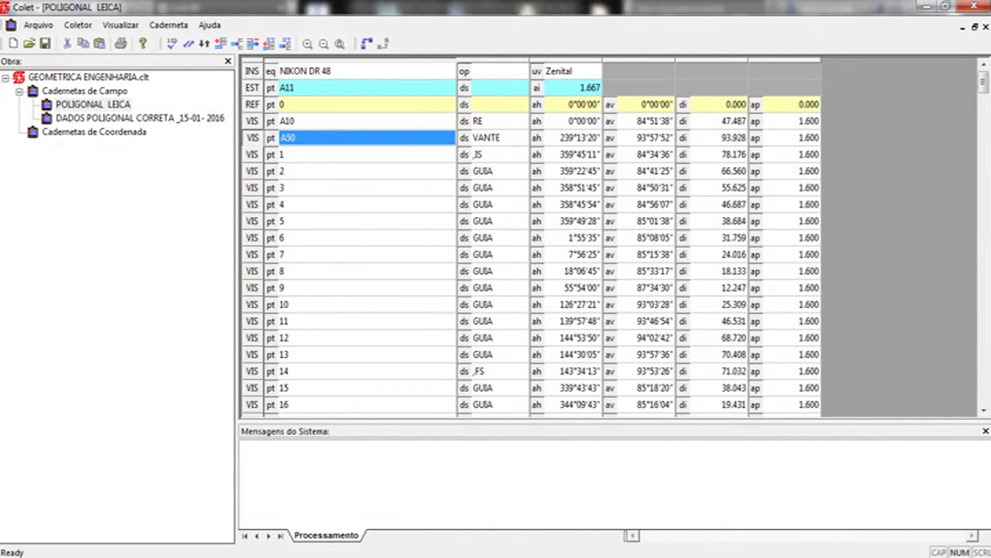
{"action": "key", "text": "Up"}
{"action": "key", "text": "Up"}
{"action": "key", "text": "Down"}
{"action": "key", "text": "Down"}
{"action": "key", "text": "Up"}
{"action": "key", "text": "Down"}
{"action": "key", "text": "Up"}
{"action": "key", "text": "Right"}
{"action": "key", "text": "Right"}
{"action": "key", "text": "Right"}
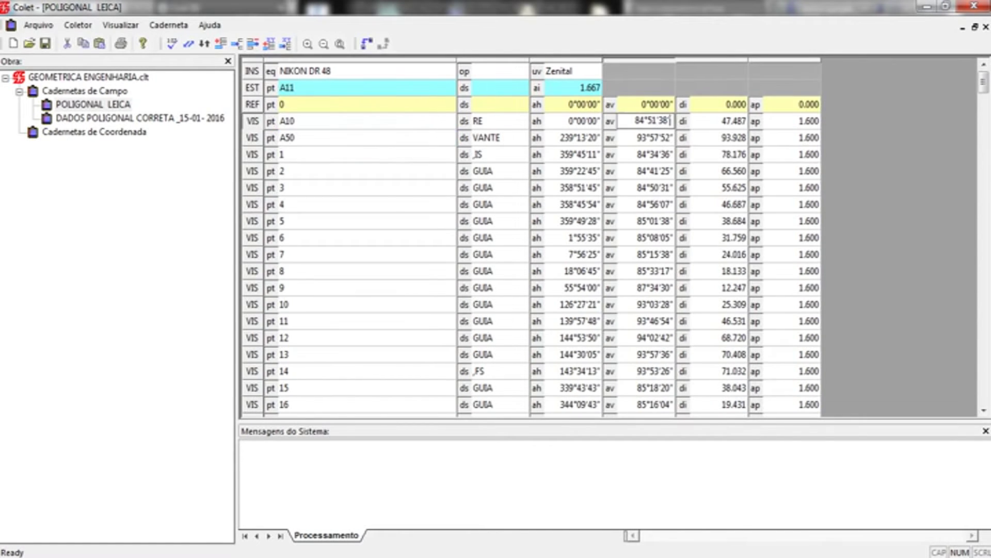
{"action": "key", "text": "shift+F10"}
{"action": "key", "text": "Down"}
{"action": "key", "text": "Down"}
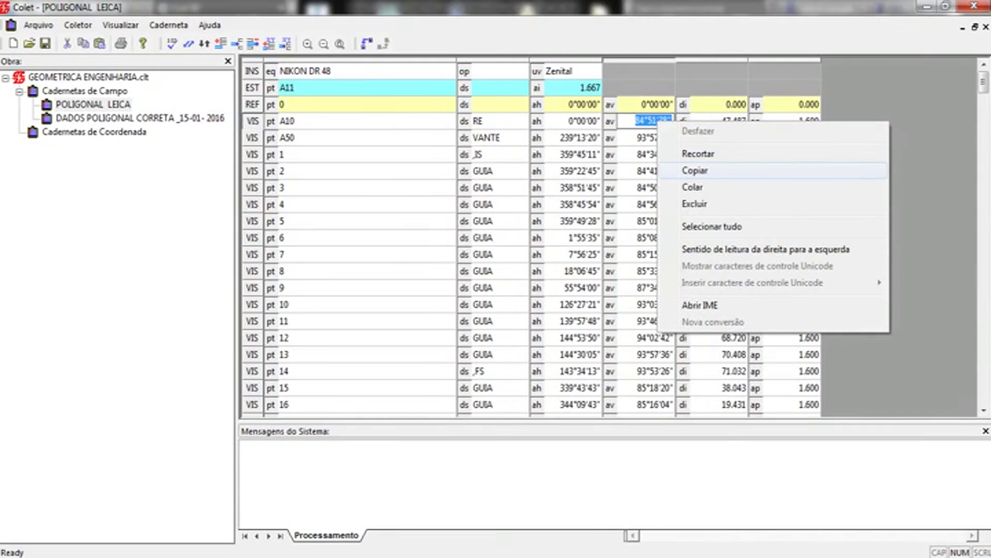
{"action": "key", "text": "Return"}
{"action": "key", "text": "Up"}
{"action": "key", "text": "F2"}
{"action": "key", "text": "shift+F10"}
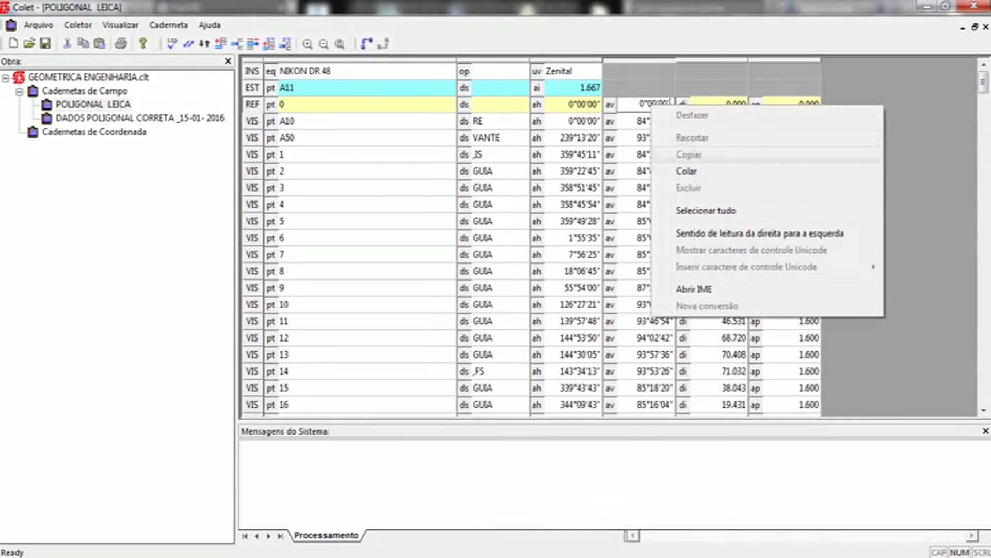
{"action": "key", "text": "Down"}
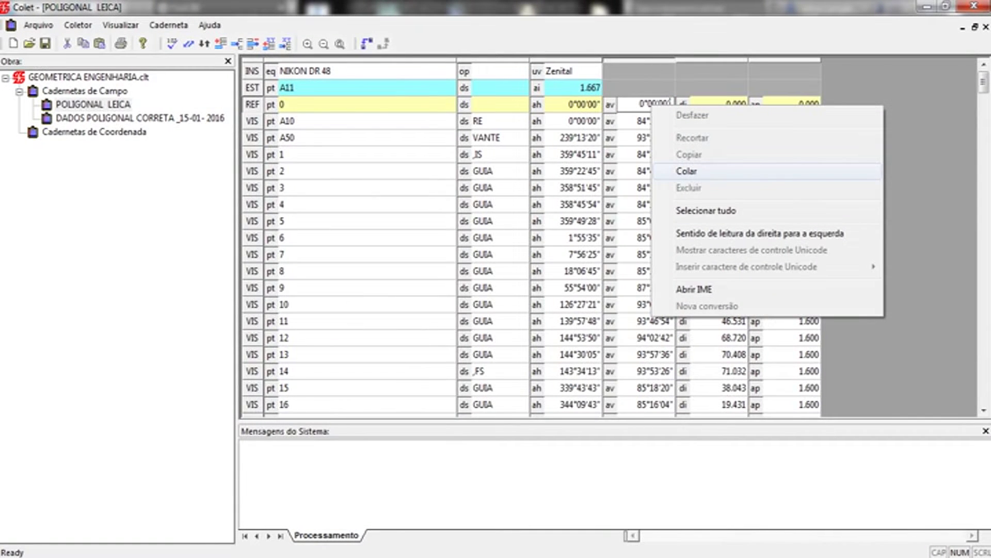
{"action": "key", "text": "Return"}
{"action": "key", "text": "Down"}
{"action": "key", "text": "Down"}
{"action": "key", "text": "Down"}
{"action": "key", "text": "Left"}
{"action": "key", "text": "Left"}
{"action": "key", "text": "Left"}
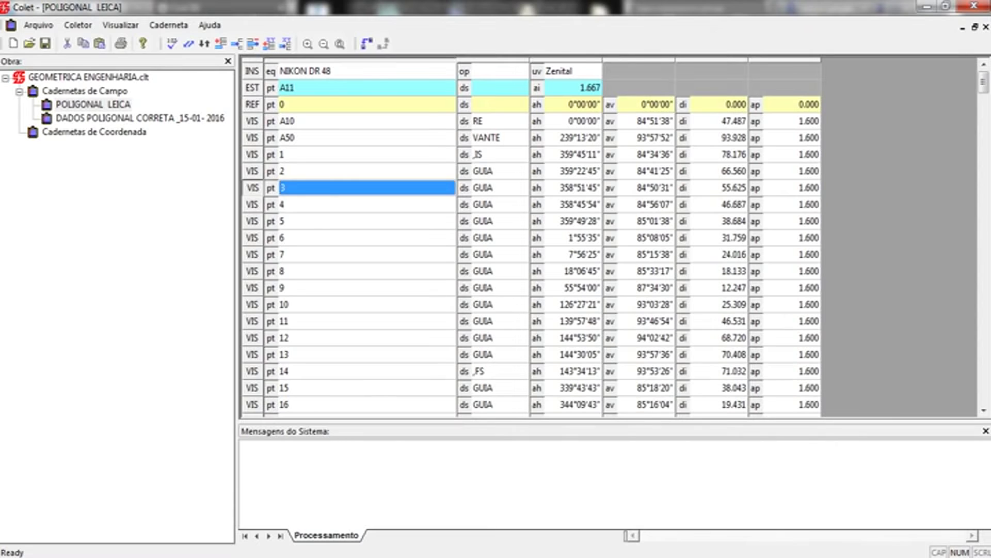
{"action": "key", "text": "Up"}
{"action": "key", "text": "Up"}
{"action": "key", "text": "Up"}
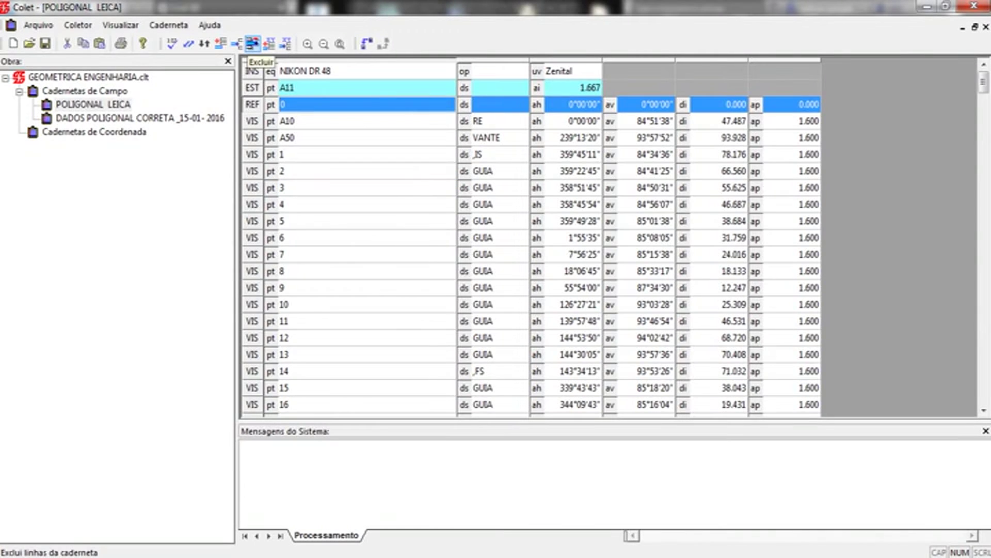
{"action": "left_click", "coordinate": [236, 43]}
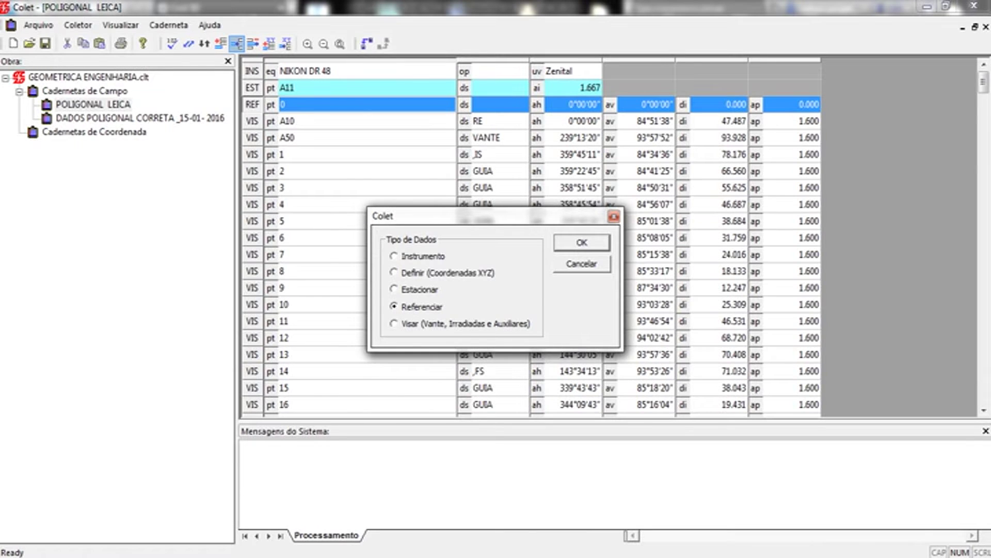
{"action": "key", "text": "Return"}
{"action": "key", "text": "Down"}
{"action": "key", "text": "Down"}
{"action": "key", "text": "Down"}
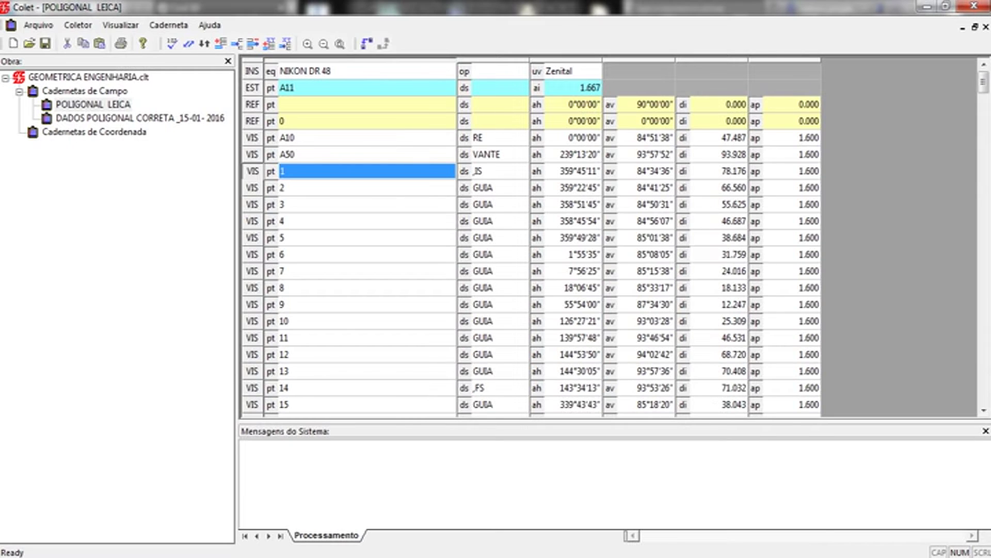
{"action": "key", "text": "Up"}
{"action": "key", "text": "Up"}
{"action": "key", "text": "Up"}
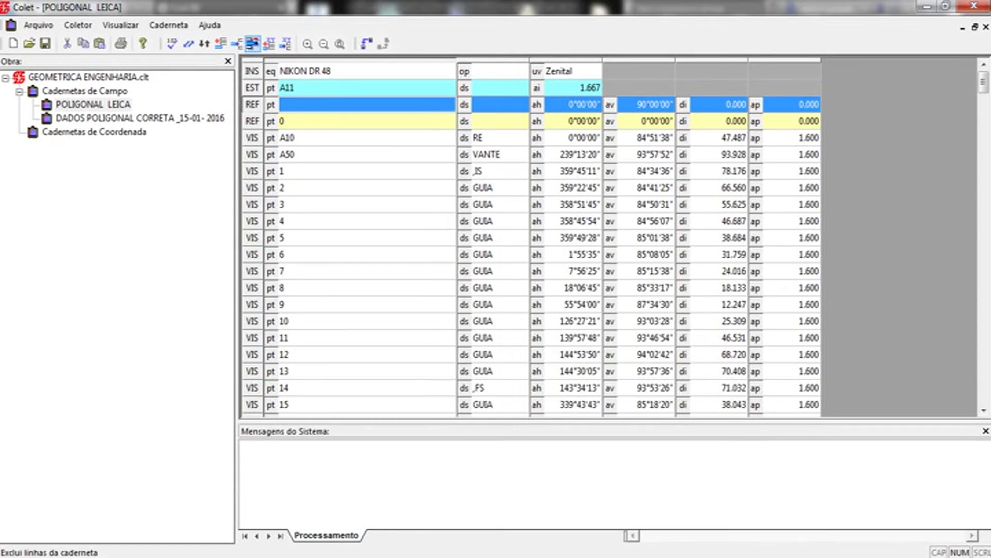
{"action": "left_click", "coordinate": [253, 45]}
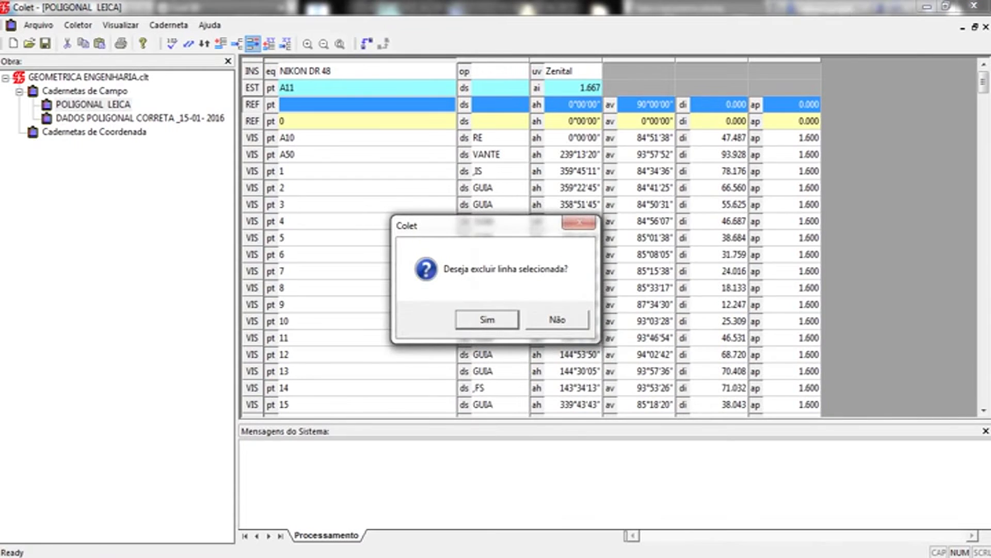
{"action": "key", "text": "Return"}
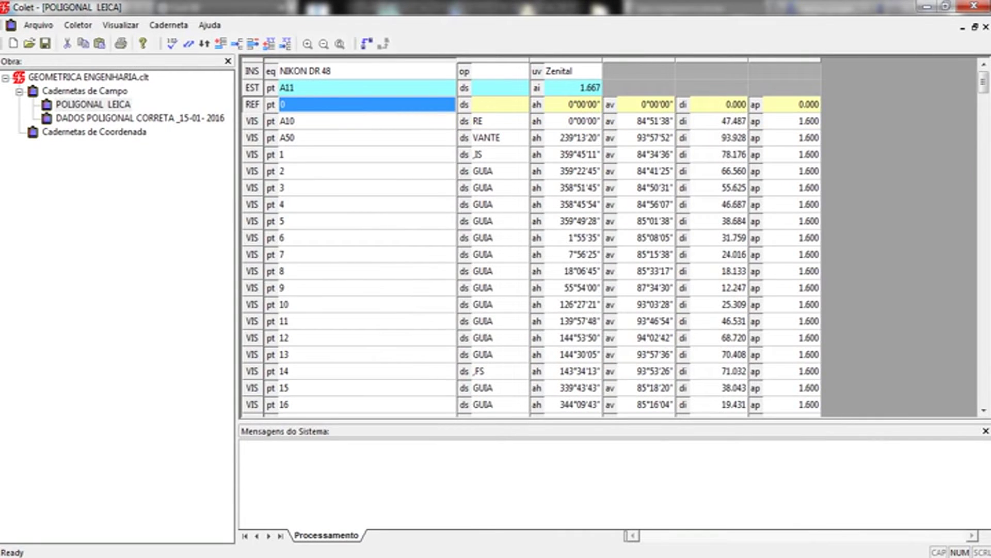
{"action": "key", "text": "Down"}
{"action": "key", "text": "Down"}
{"action": "key", "text": "Down"}
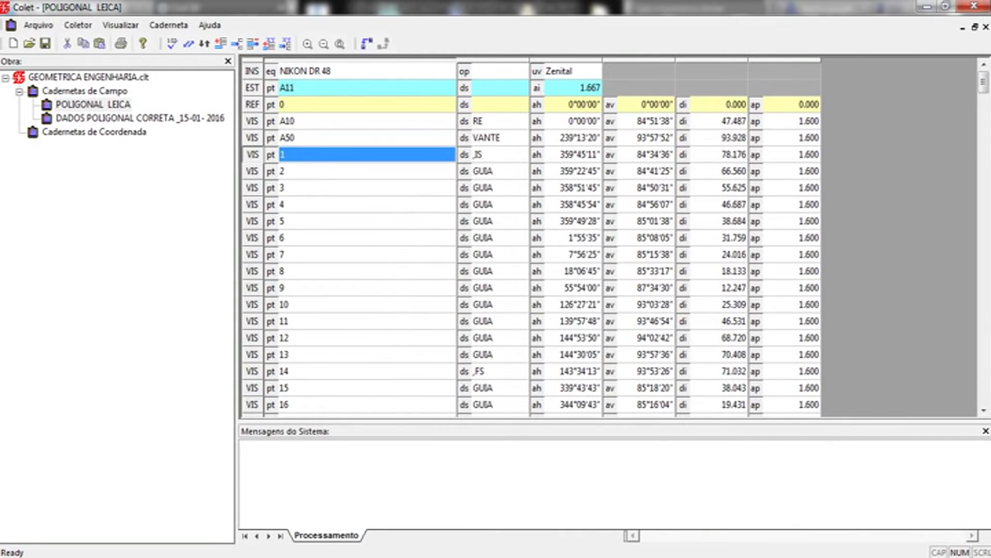
{"action": "left_click", "coordinate": [653, 121]}
{"action": "right_click", "coordinate": [649, 121]}
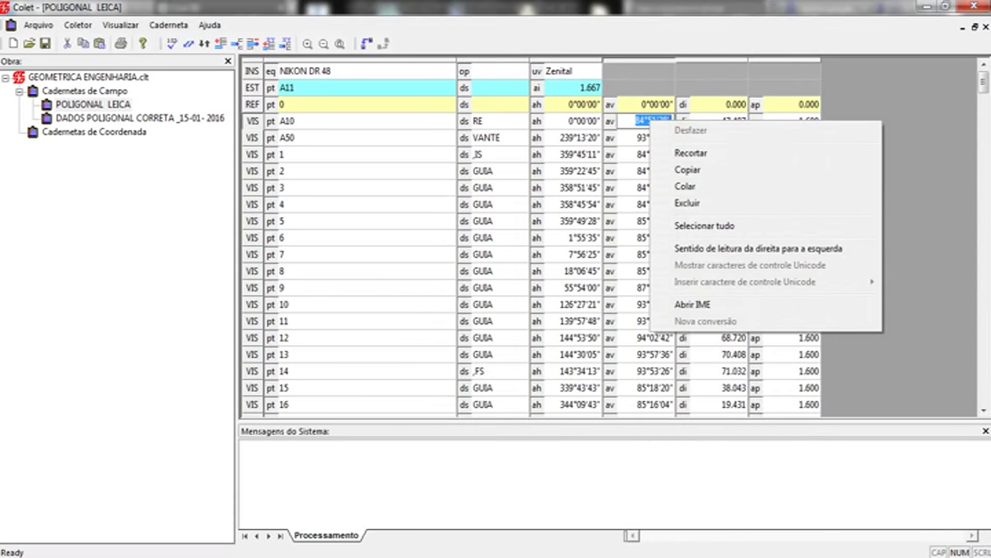
Step: Paste the A10 vertical angle 84°51'38" into the REF row's av
{"action": "left_click", "coordinate": [687, 169]}
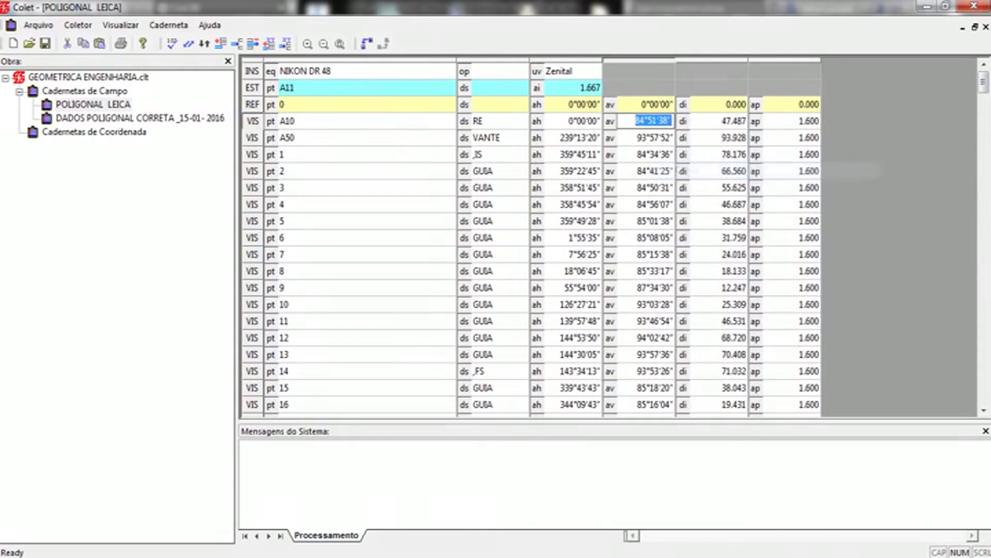
{"action": "left_click", "coordinate": [653, 105]}
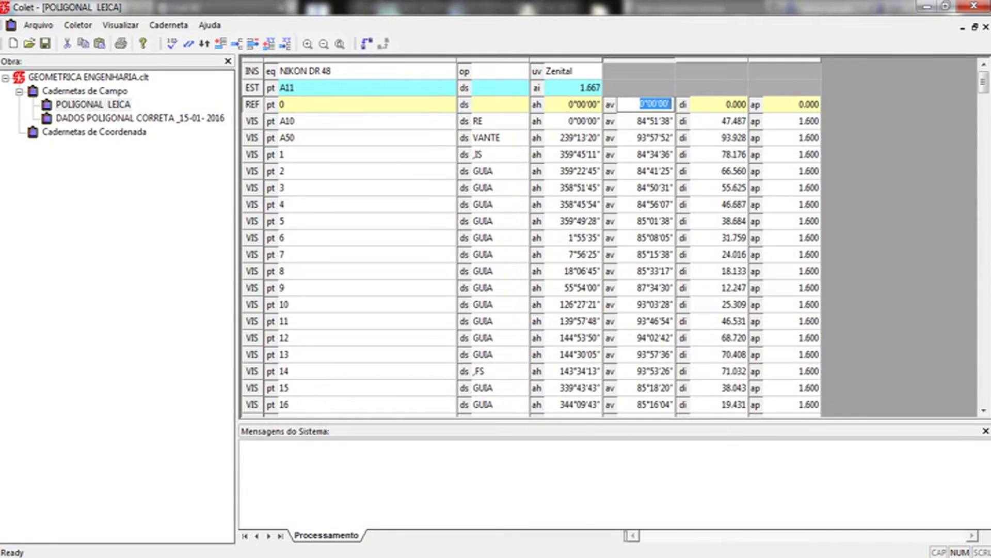
{"action": "right_click", "coordinate": [655, 106]}
{"action": "left_click", "coordinate": [691, 174]}
Step: Copy the A10 distance 47.487 into the REF row's di
{"action": "left_click", "coordinate": [723, 120]}
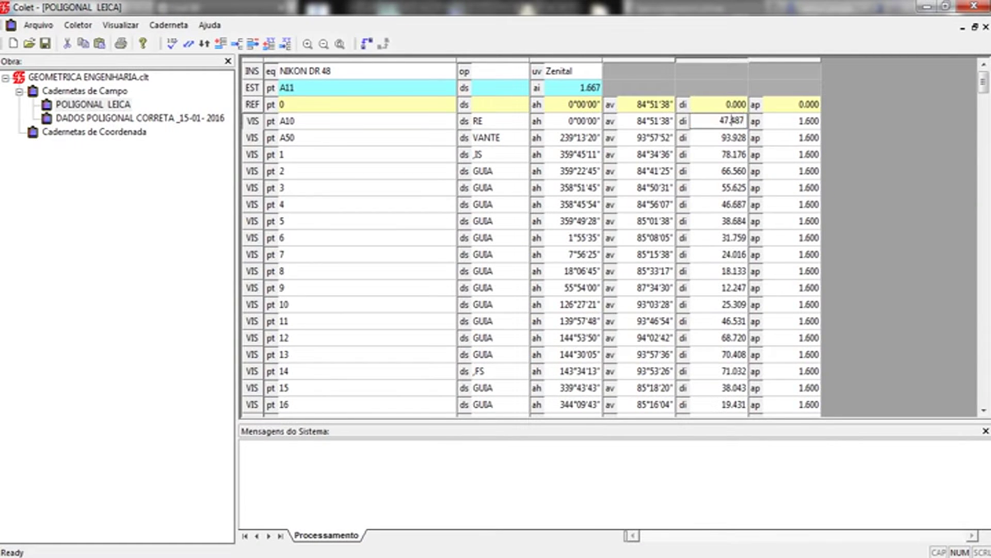
{"action": "double_click", "coordinate": [728, 121]}
{"action": "right_click", "coordinate": [730, 120]}
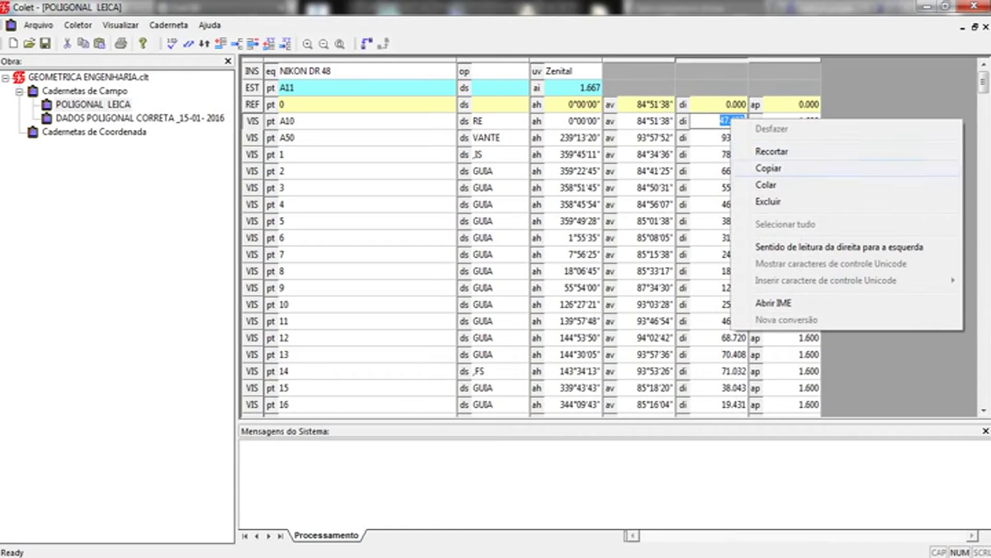
{"action": "left_click", "coordinate": [768, 168]}
{"action": "left_click", "coordinate": [723, 104]}
{"action": "double_click", "coordinate": [722, 104]}
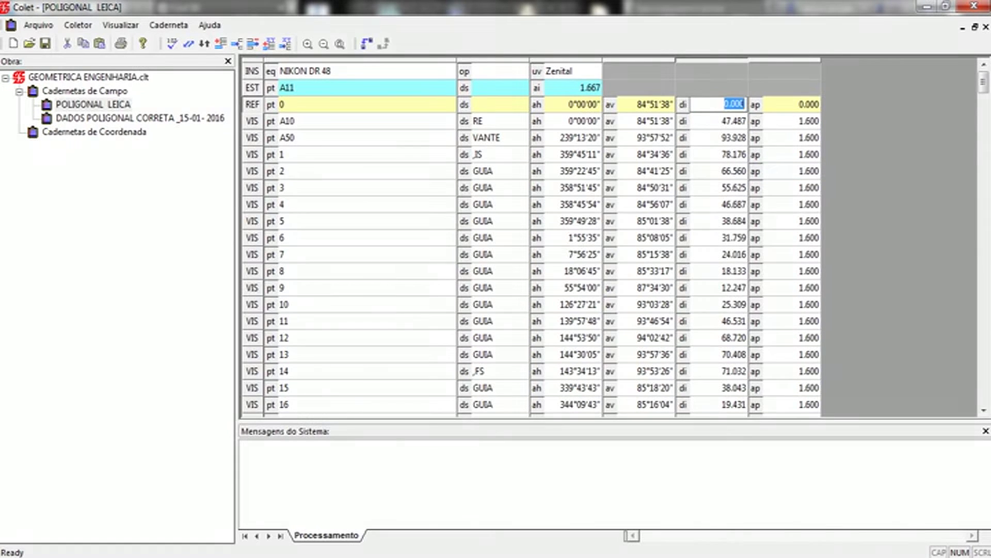
{"action": "right_click", "coordinate": [717, 104]}
{"action": "left_click", "coordinate": [751, 169]}
{"action": "left_click", "coordinate": [723, 137]}
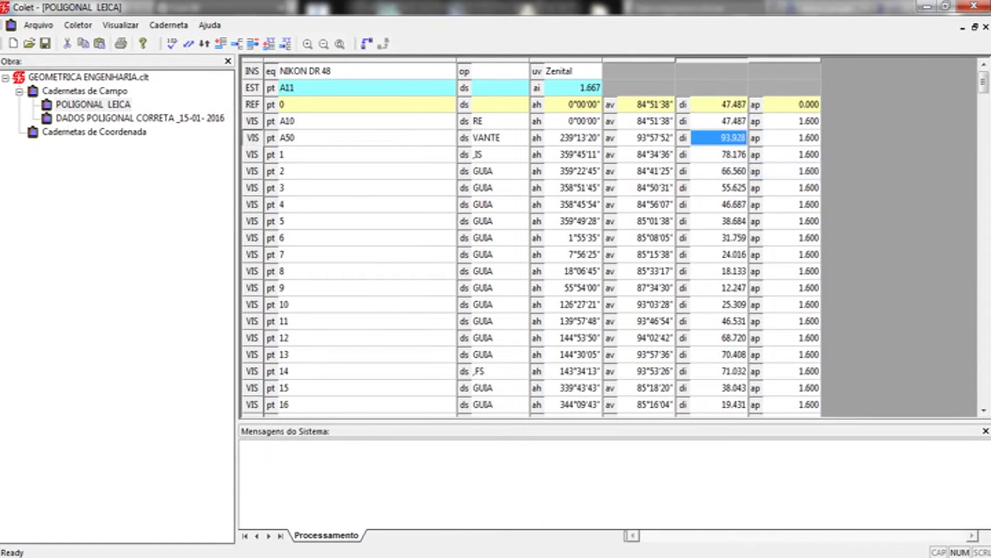
Step: Set the REF row's ap to 1.600
{"action": "key", "text": "Up"}
{"action": "key", "text": "Up"}
{"action": "key", "text": "Right"}
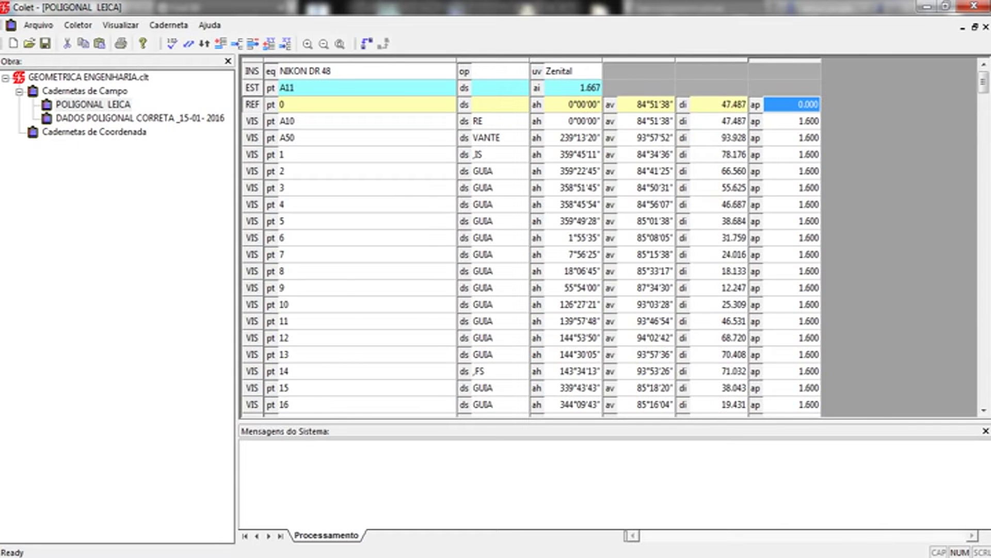
{"action": "type", "text": "1.6"}
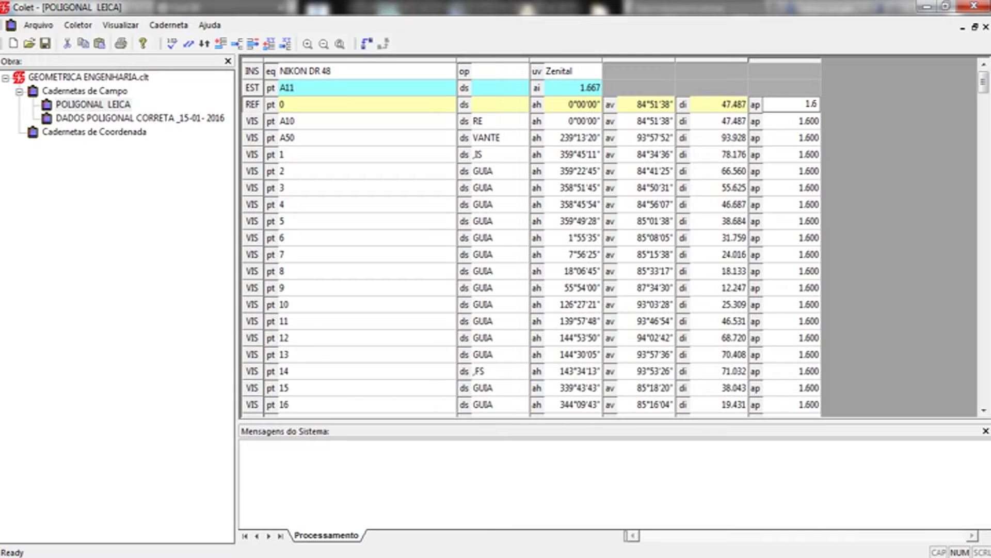
{"action": "key", "text": "Return"}
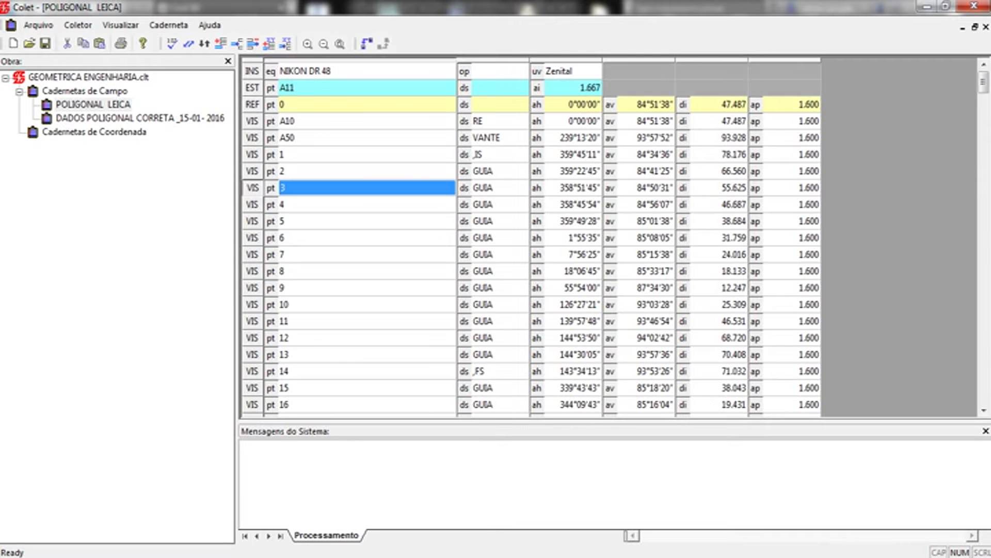
Step: Delete the first, duplicate EST A50 row, then check the A11 backsight's angle values
{"action": "scroll", "coordinate": [609, 237], "scroll_direction": "down", "scroll_amount": 2}
{"action": "scroll", "coordinate": [610, 237], "scroll_direction": "down", "scroll_amount": 5}
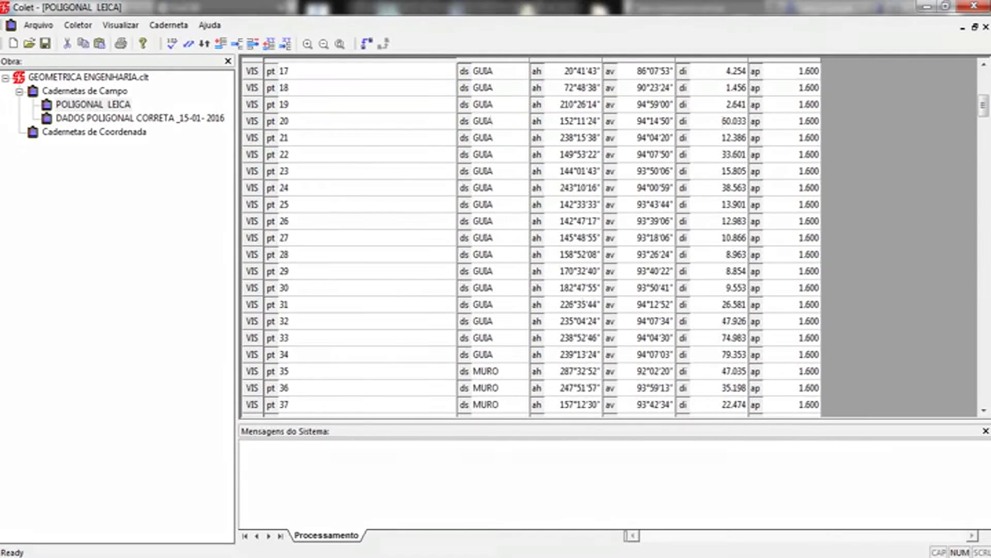
{"action": "scroll", "coordinate": [609, 238], "scroll_direction": "down", "scroll_amount": 4}
{"action": "scroll", "coordinate": [610, 238], "scroll_direction": "down", "scroll_amount": 5}
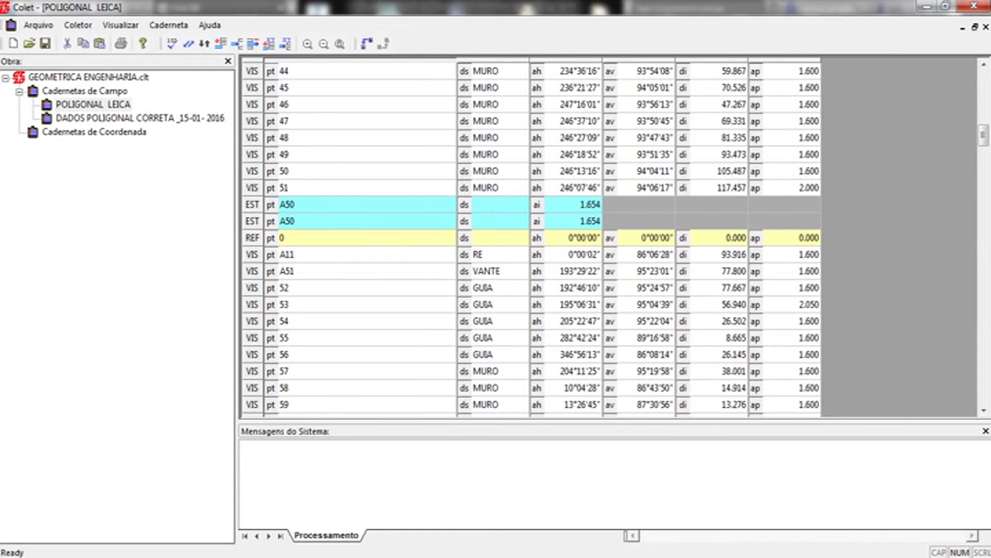
{"action": "left_click", "coordinate": [362, 204]}
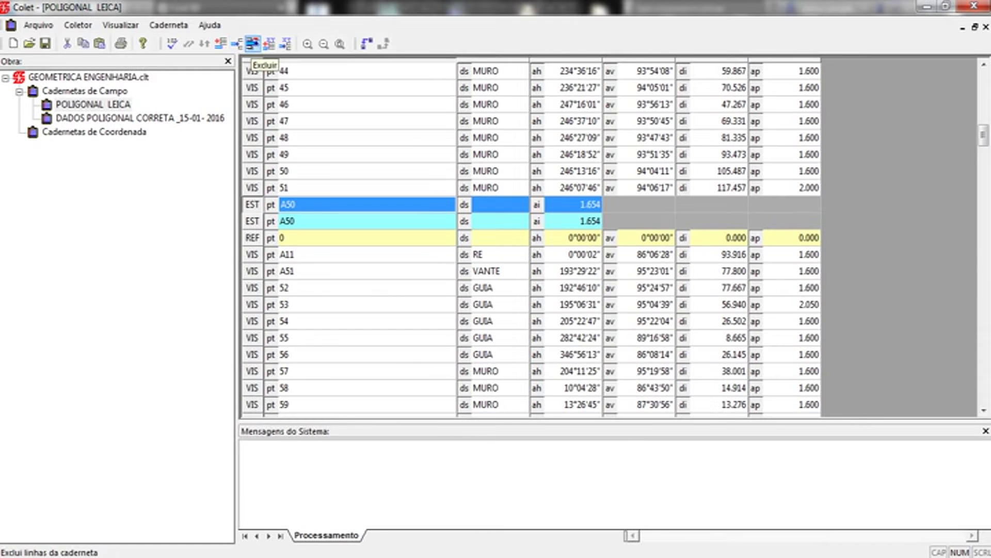
{"action": "left_click", "coordinate": [252, 44]}
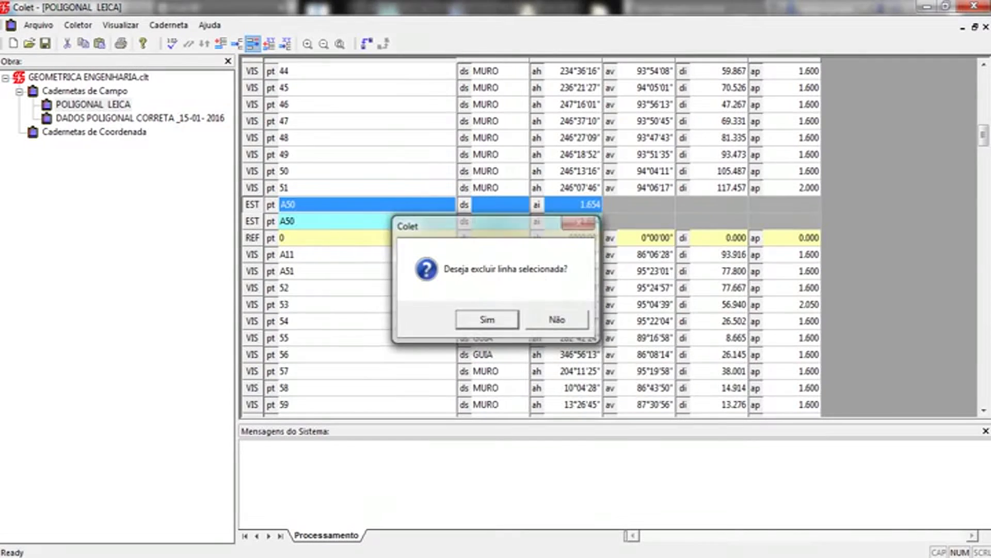
{"action": "left_click", "coordinate": [472, 317]}
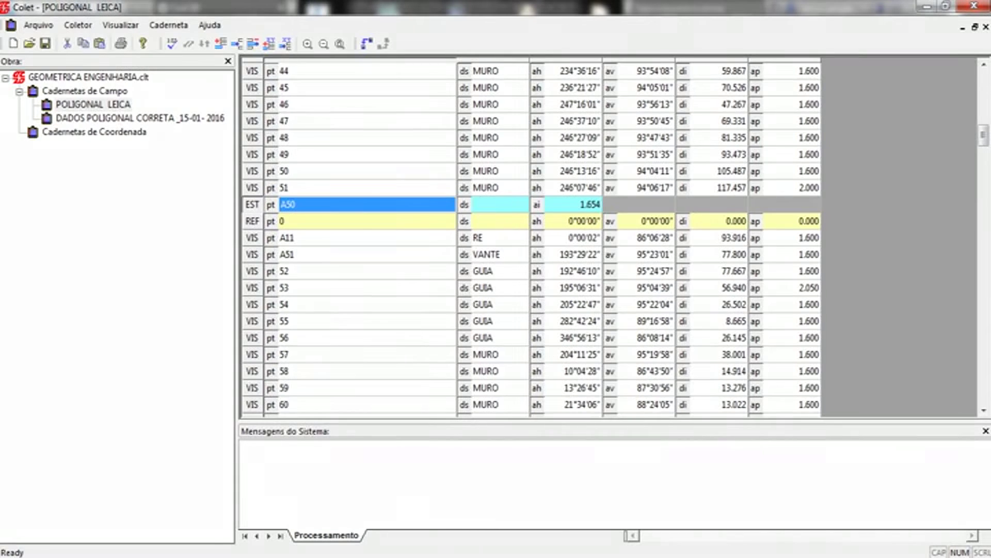
{"action": "left_click", "coordinate": [646, 238]}
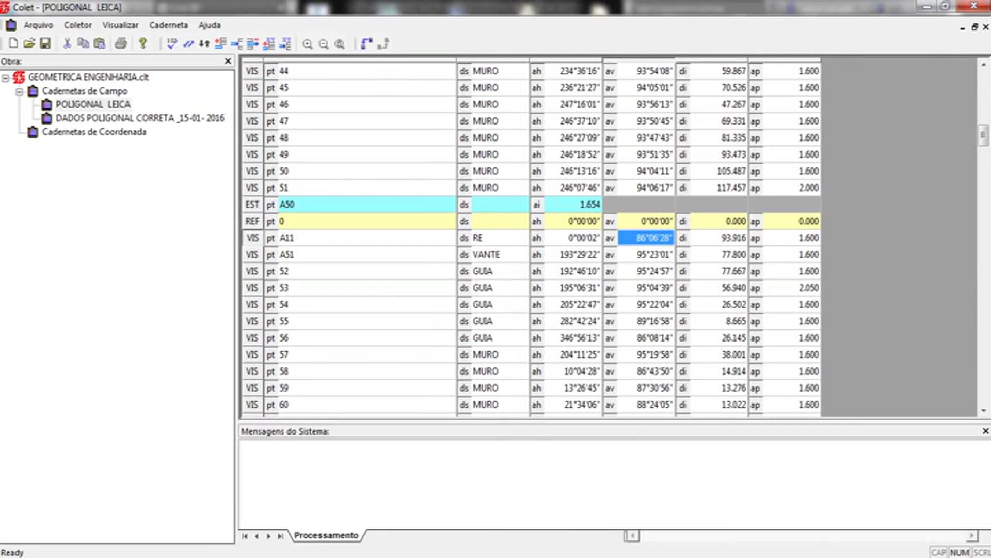
{"action": "key", "text": "Left"}
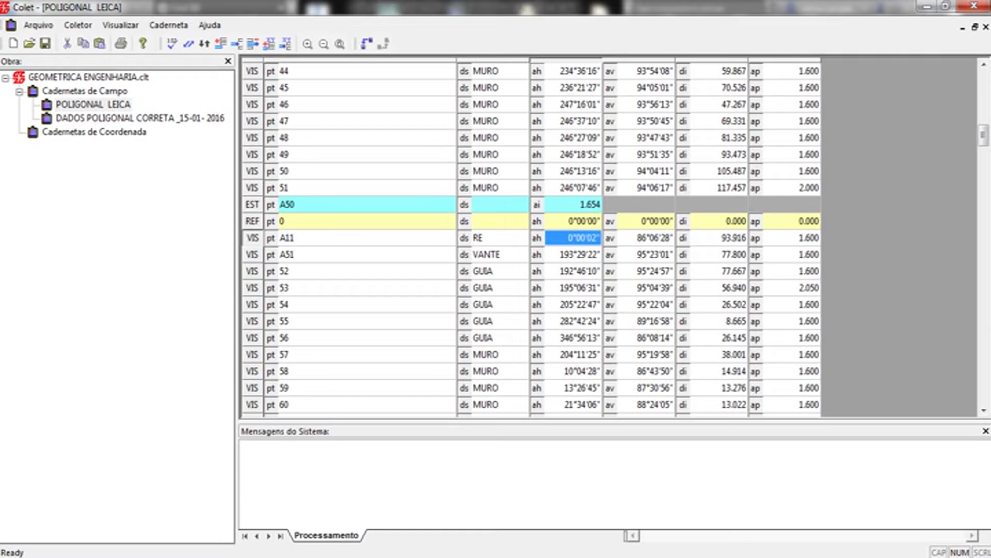
Step: Scroll down the field book to the A51 reference and A52 station rows
{"action": "scroll", "coordinate": [532, 237], "scroll_direction": "down", "scroll_amount": 2}
{"action": "scroll", "coordinate": [532, 238], "scroll_direction": "down", "scroll_amount": 3}
{"action": "scroll", "coordinate": [532, 237], "scroll_direction": "down", "scroll_amount": 4}
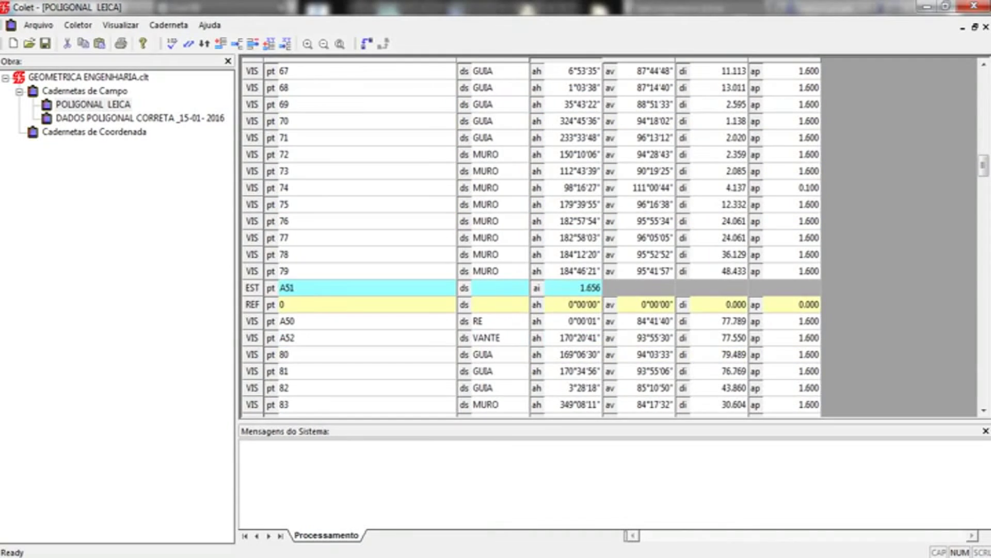
{"action": "scroll", "coordinate": [532, 238], "scroll_direction": "down", "scroll_amount": 2}
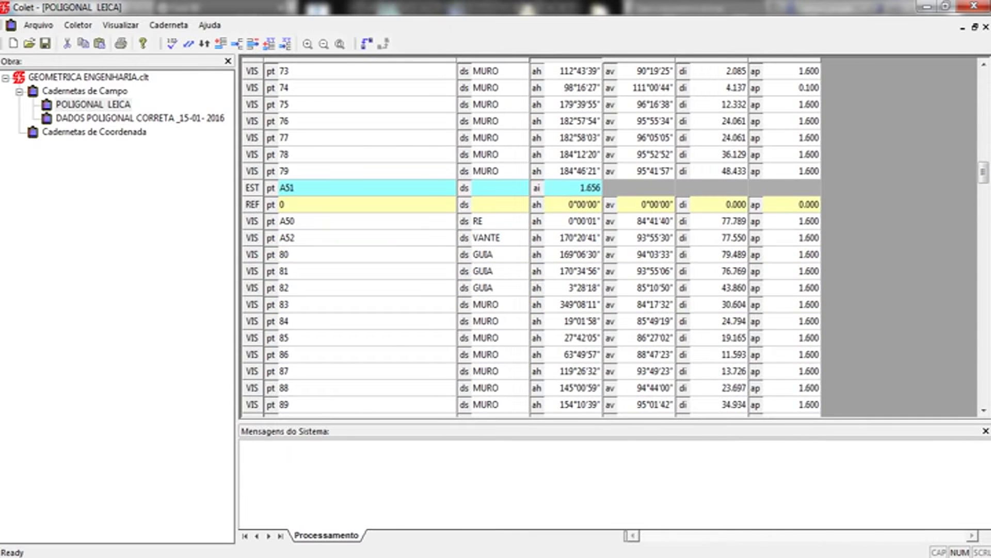
{"action": "left_click", "coordinate": [361, 203]}
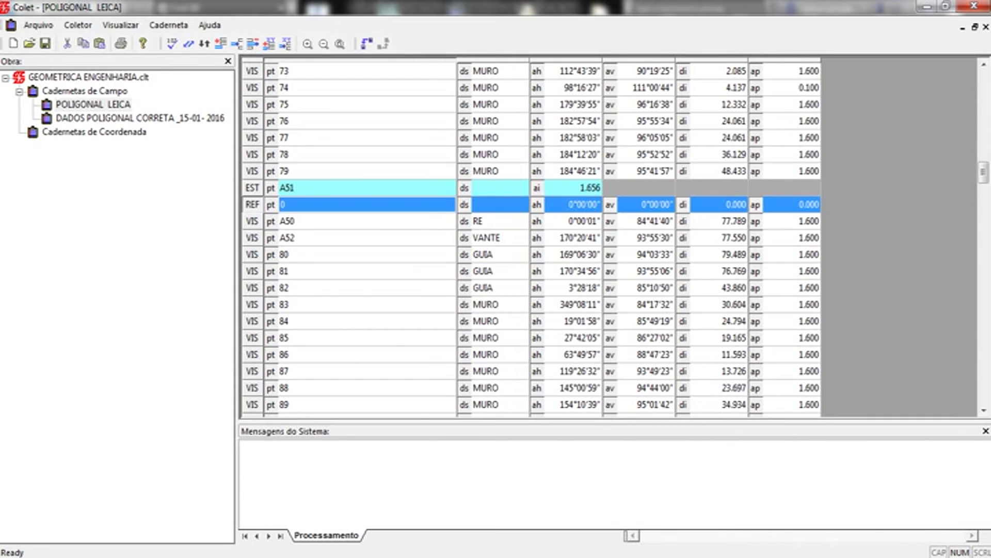
{"action": "key", "text": "Down"}
{"action": "key", "text": "Down"}
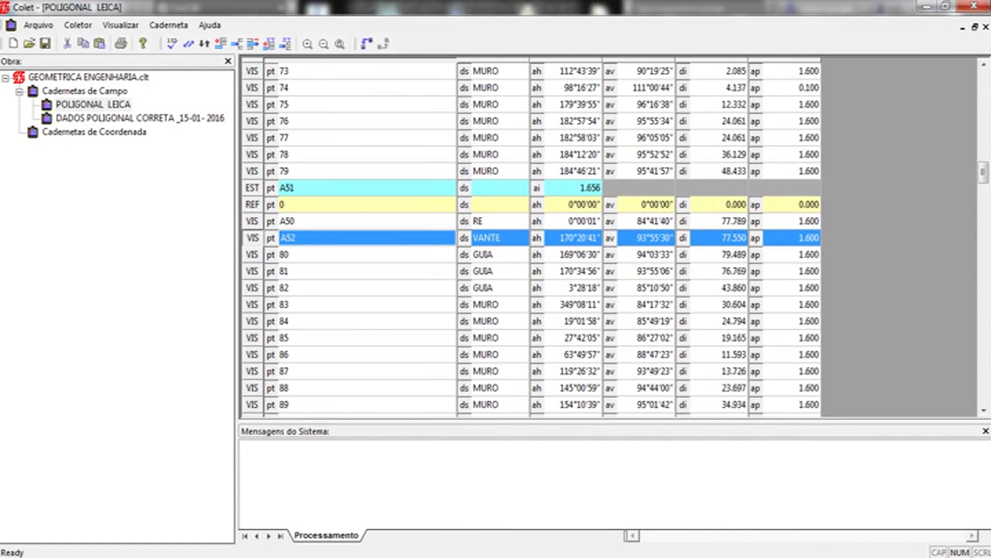
Step: Recode the A51 backsight under station A52 from ds RE to R
{"action": "scroll", "coordinate": [609, 237], "scroll_direction": "down", "scroll_amount": 2}
{"action": "scroll", "coordinate": [609, 237], "scroll_direction": "down", "scroll_amount": 2}
{"action": "scroll", "coordinate": [609, 237], "scroll_direction": "down", "scroll_amount": 2}
{"action": "scroll", "coordinate": [609, 237], "scroll_direction": "down", "scroll_amount": 2}
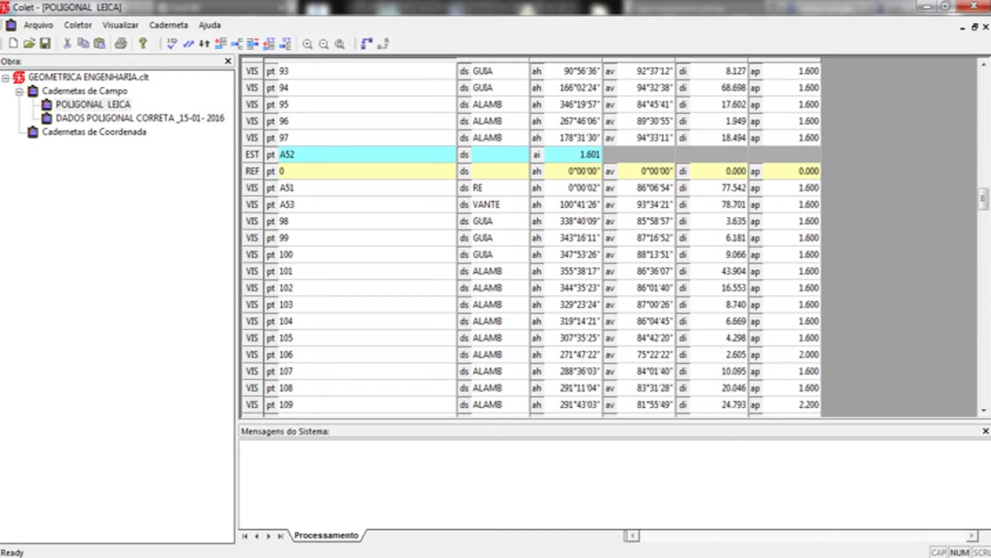
{"action": "left_click", "coordinate": [491, 188]}
{"action": "key", "text": "F4"}
{"action": "key", "text": "BackSpace"}
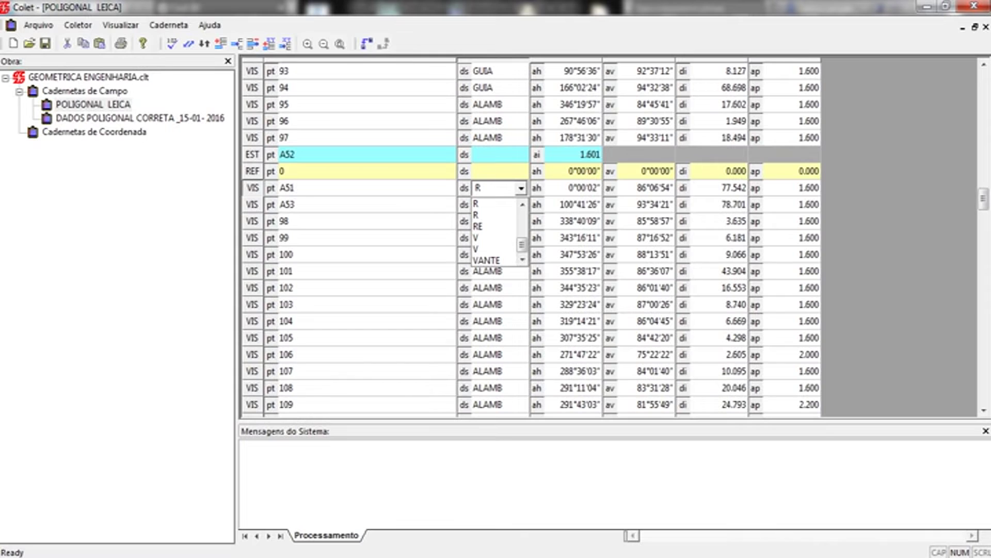
{"action": "key", "text": "Tab"}
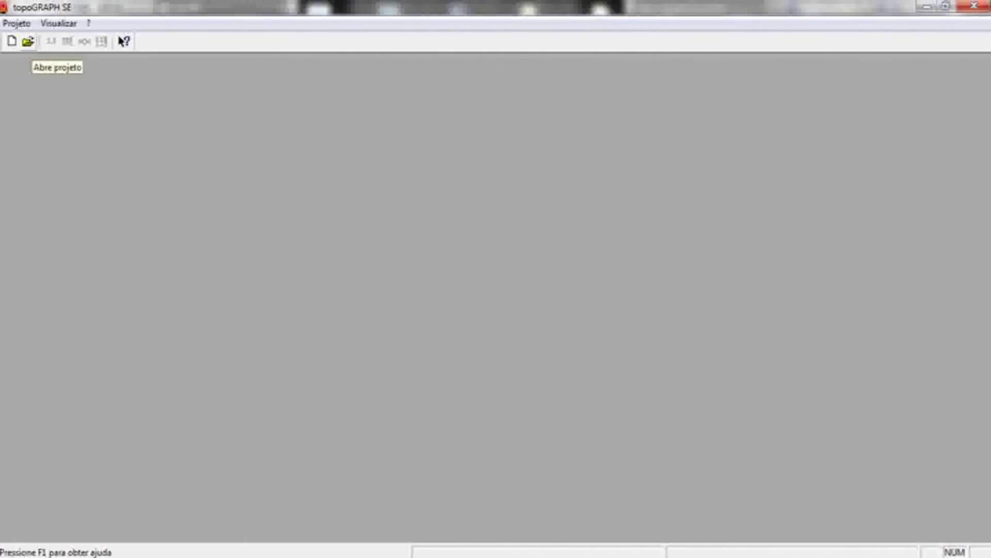
Step: Open the AULA FABRICIO project in topoGRAPH SE and close the Coordenadas table
{"action": "left_click", "coordinate": [28, 42]}
{"action": "double_click", "coordinate": [409, 248]}
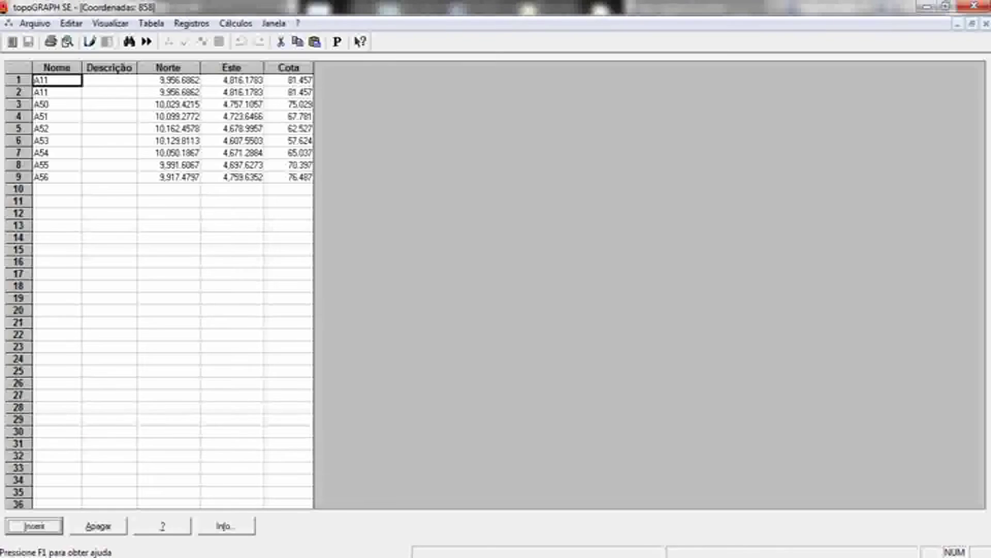
{"action": "key", "text": "ctrl+F4"}
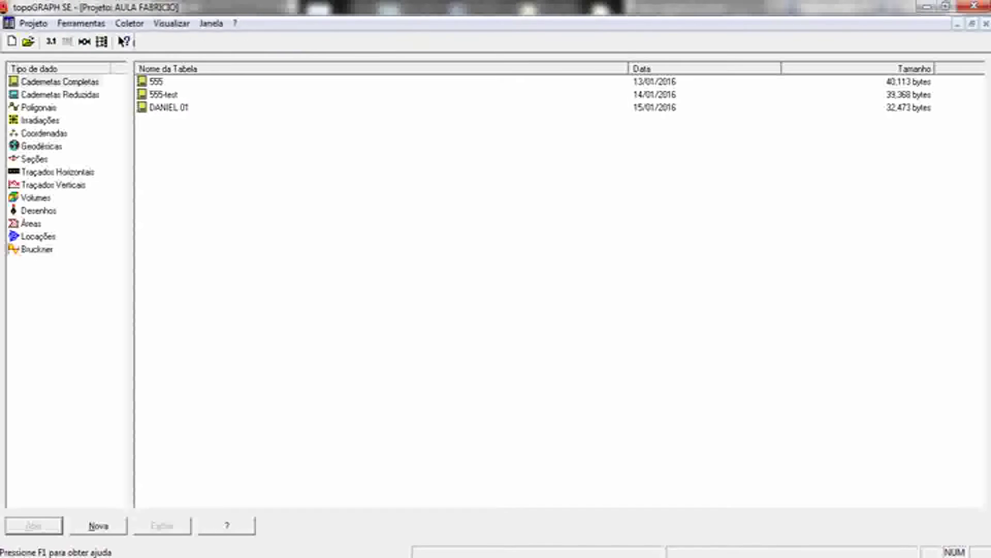
Step: Open complete field book 555 and review station A1's reading types, keeping row 3 Irradiado
{"action": "double_click", "coordinate": [156, 82]}
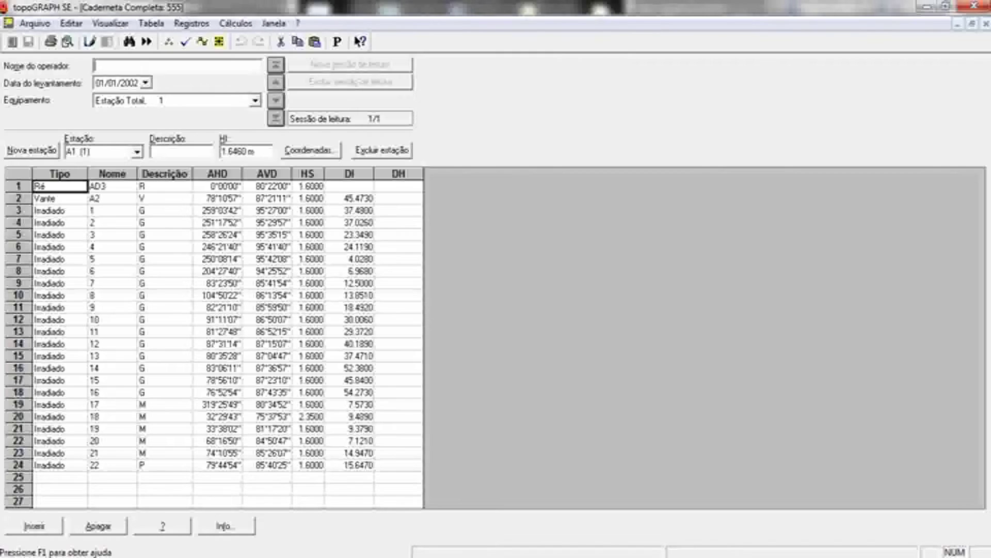
{"action": "left_click", "coordinate": [164, 186]}
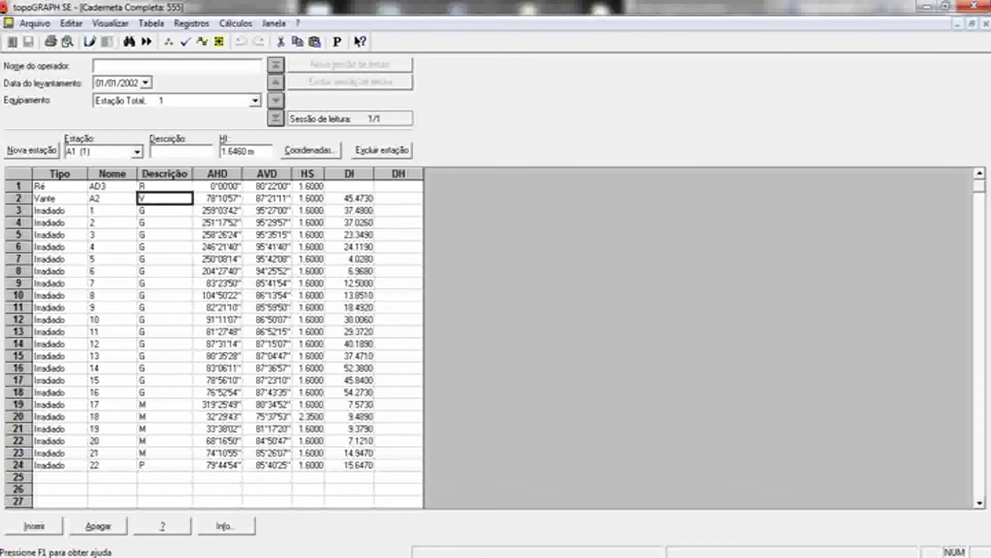
{"action": "key", "text": "Down"}
{"action": "key", "text": "Home"}
{"action": "key", "text": "Up"}
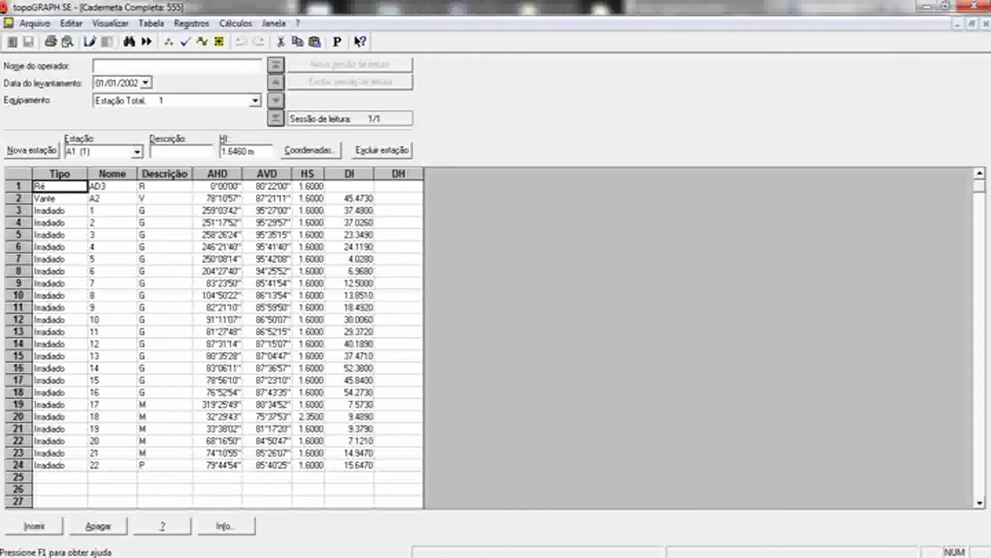
{"action": "key", "text": "Down"}
{"action": "key", "text": "Down"}
{"action": "key", "text": "Right"}
{"action": "key", "text": "Right"}
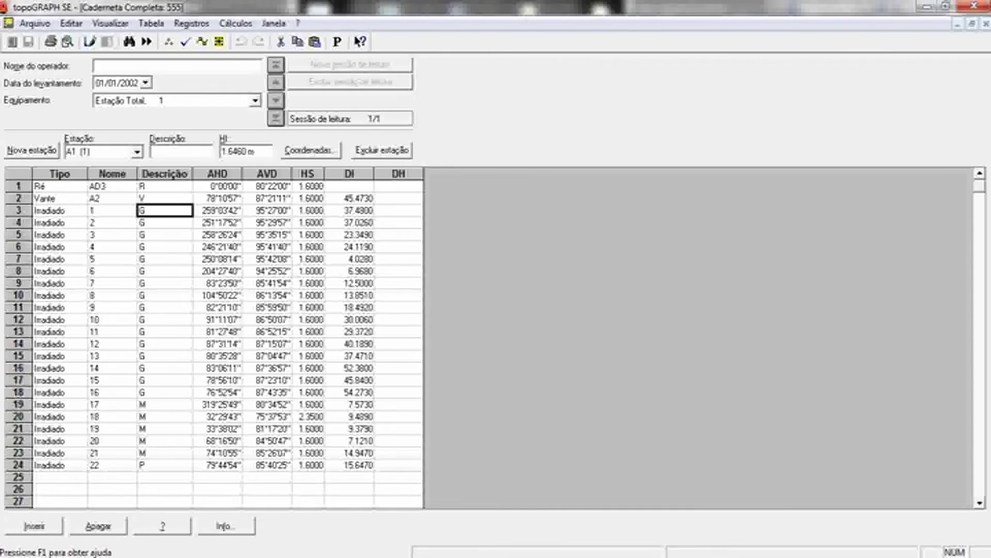
{"action": "key", "text": "Home"}
{"action": "key", "text": "F4"}
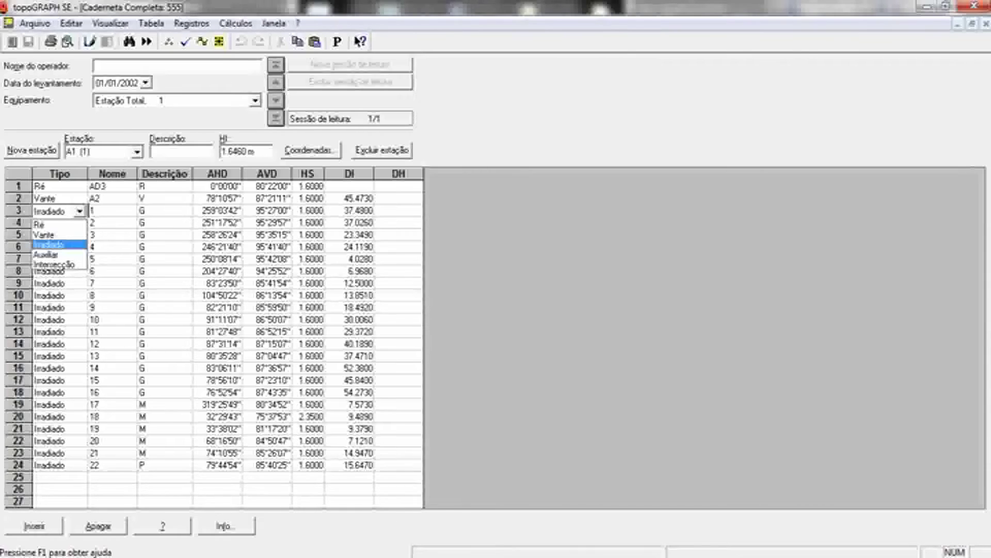
{"action": "key", "text": "Return"}
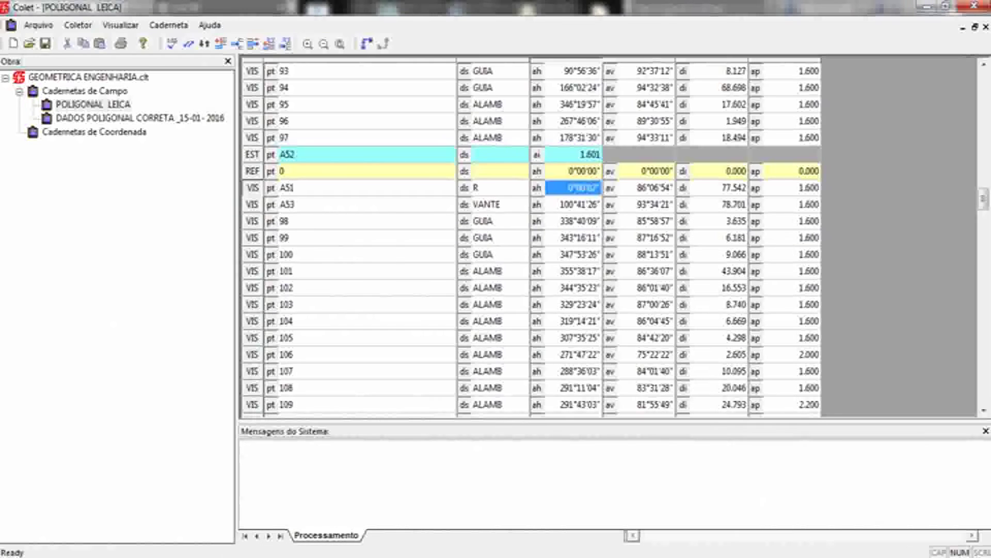
{"action": "mouse_move", "coordinate": [983, 198]}
{"action": "left_mouse_down"}
{"action": "mouse_move", "coordinate": [984, 272]}
{"action": "mouse_move", "coordinate": [983, 249]}
{"action": "left_mouse_up"}
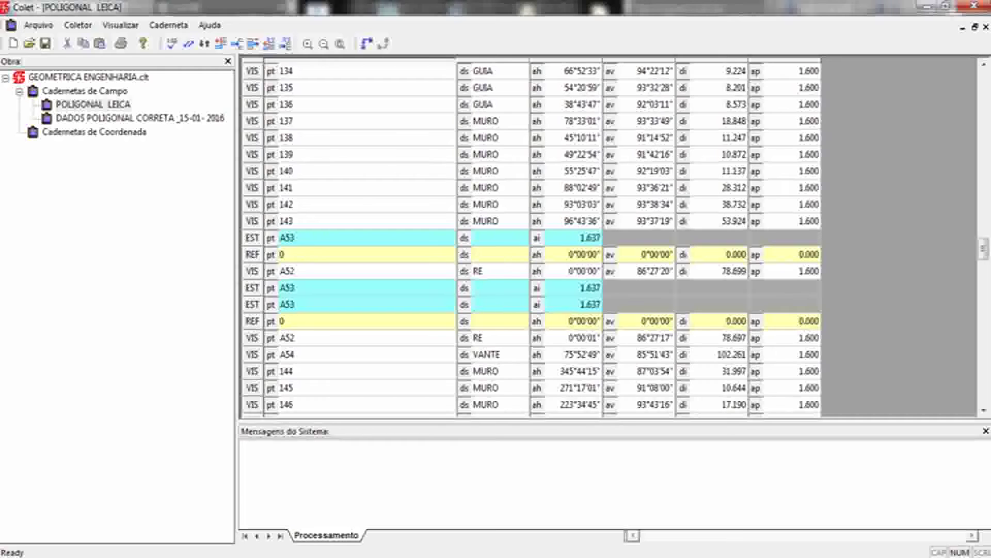
{"action": "scroll", "coordinate": [610, 238], "scroll_direction": "down", "scroll_amount": 3}
{"action": "scroll", "coordinate": [609, 237], "scroll_direction": "down", "scroll_amount": 6}
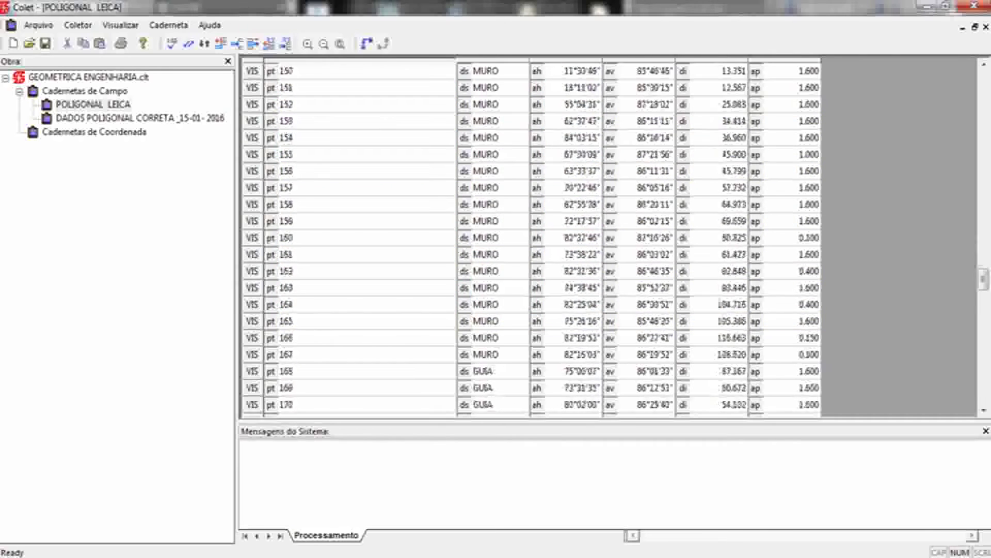
{"action": "scroll", "coordinate": [609, 238], "scroll_direction": "down", "scroll_amount": 5}
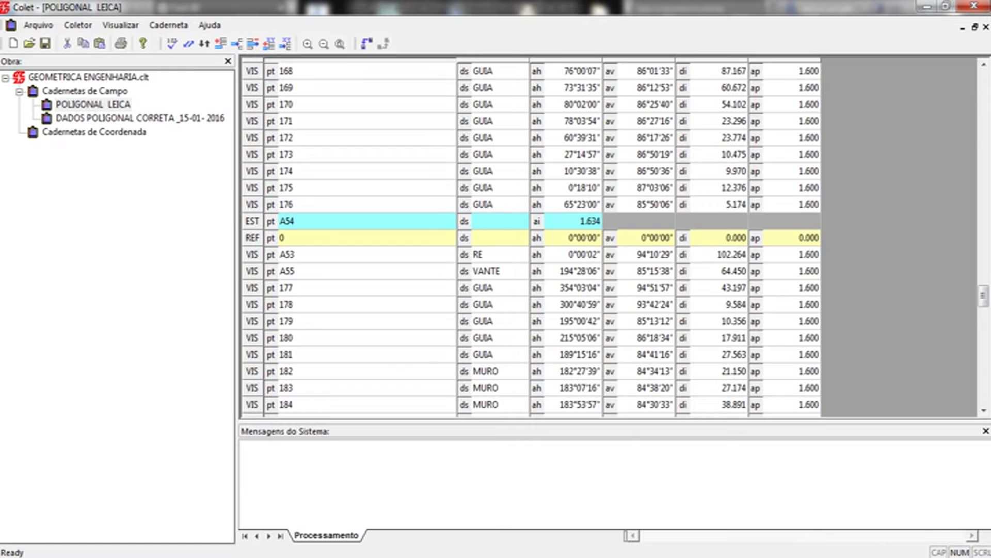
{"action": "scroll", "coordinate": [610, 238], "scroll_direction": "down", "scroll_amount": 6}
{"action": "scroll", "coordinate": [609, 237], "scroll_direction": "down", "scroll_amount": 8}
{"action": "scroll", "coordinate": [609, 238], "scroll_direction": "down", "scroll_amount": 5}
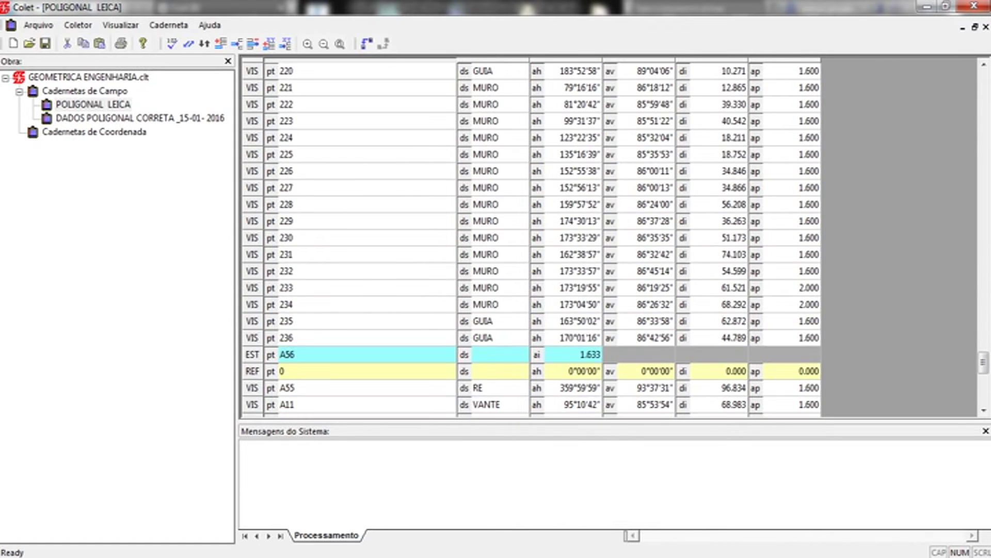
{"action": "scroll", "coordinate": [609, 237], "scroll_direction": "down", "scroll_amount": 6}
{"action": "scroll", "coordinate": [610, 237], "scroll_direction": "up", "scroll_amount": 1}
{"action": "scroll", "coordinate": [609, 237], "scroll_direction": "down", "scroll_amount": 4}
{"action": "scroll", "coordinate": [609, 237], "scroll_direction": "up", "scroll_amount": 6}
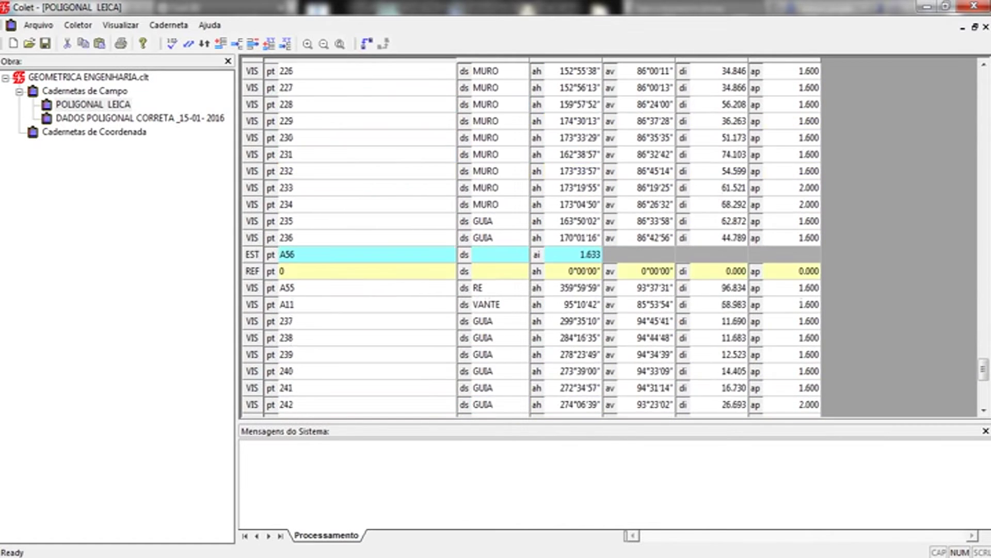
{"action": "scroll", "coordinate": [610, 238], "scroll_direction": "up", "scroll_amount": 8}
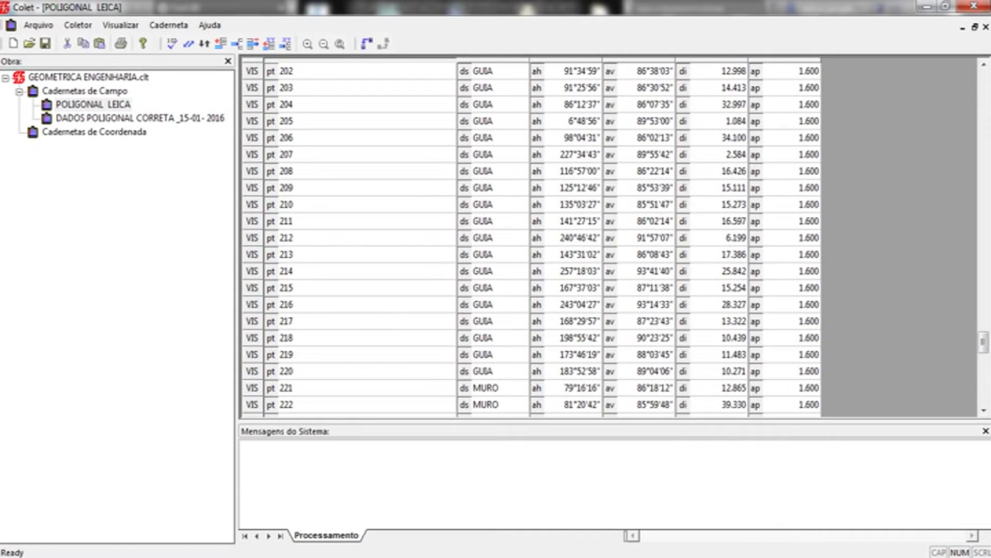
Step: Delete the POLIGONAL LEICA field book from the Obra tree with Apagar Item and confirm
{"action": "left_click", "coordinate": [92, 104]}
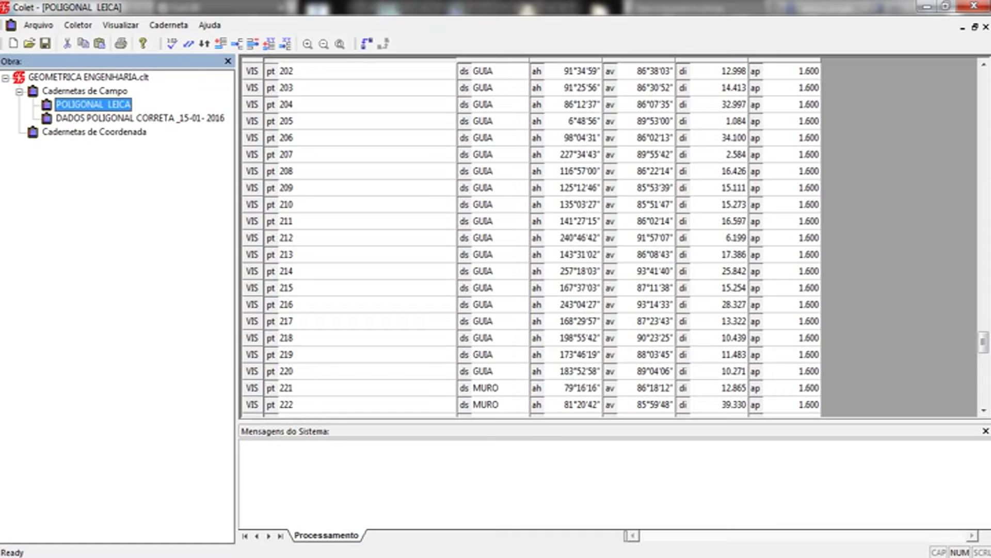
{"action": "right_click", "coordinate": [116, 105]}
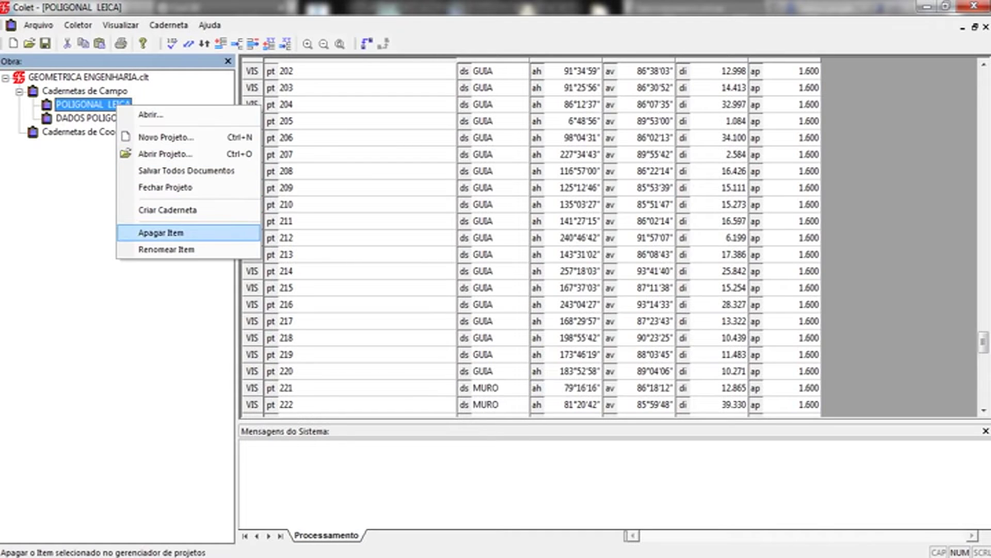
{"action": "left_click", "coordinate": [155, 233]}
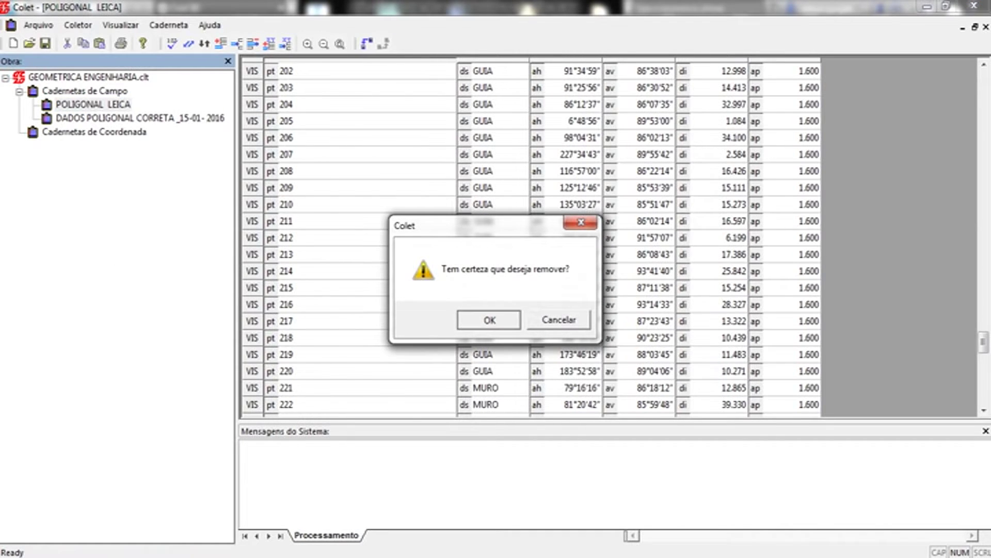
{"action": "left_click", "coordinate": [484, 319]}
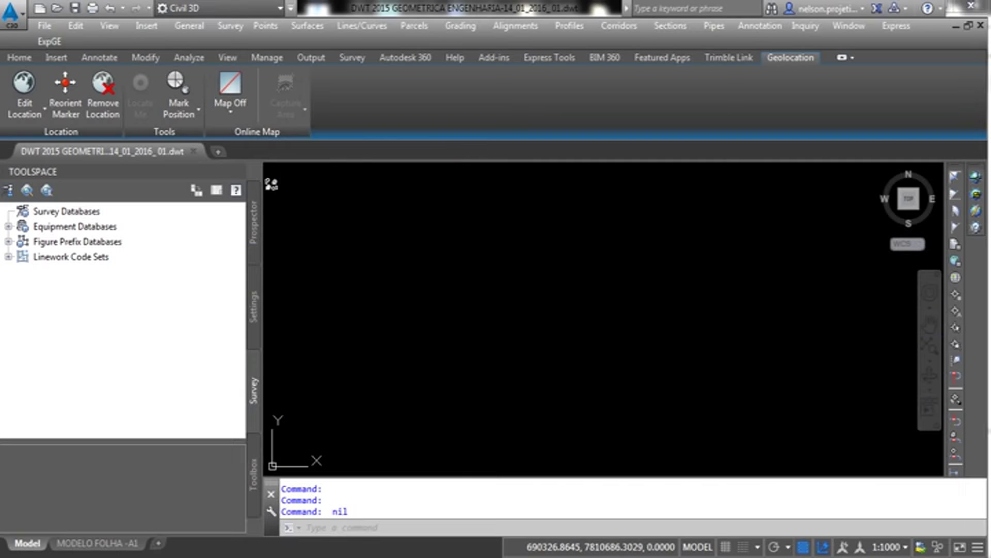
Step: Show the Prospector data tree and draw two test circles with the C command
{"action": "left_click", "coordinate": [253, 222]}
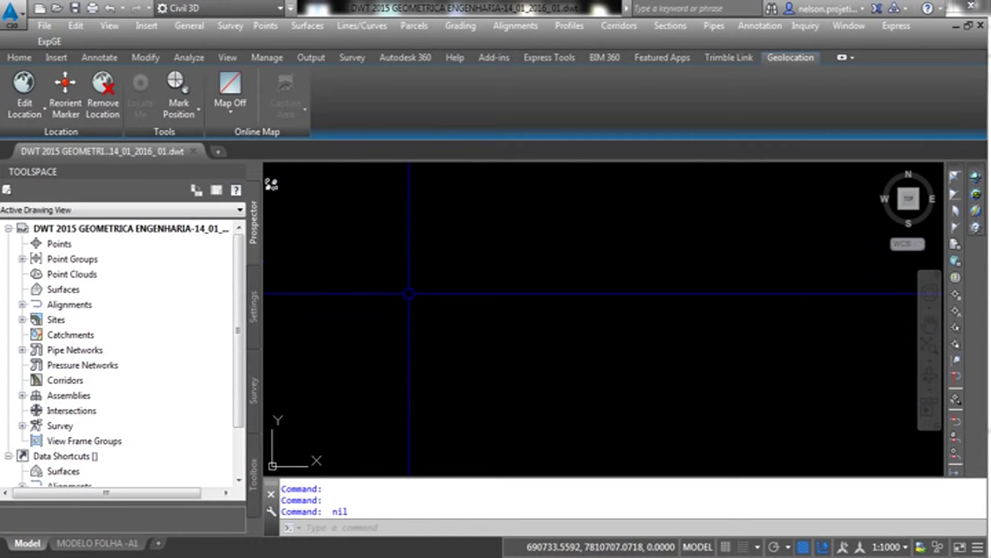
{"action": "type", "text": "c"}
{"action": "key", "text": "Return"}
{"action": "left_click", "coordinate": [416, 323]}
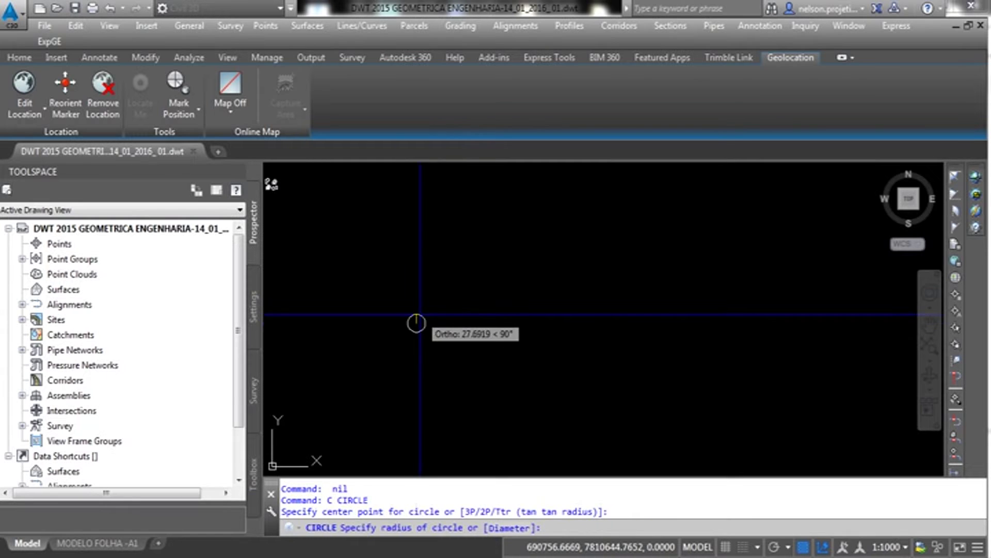
{"action": "left_click", "coordinate": [416, 314]}
{"action": "type", "text": "c"}
{"action": "key", "text": "Return"}
{"action": "left_click", "coordinate": [497, 332]}
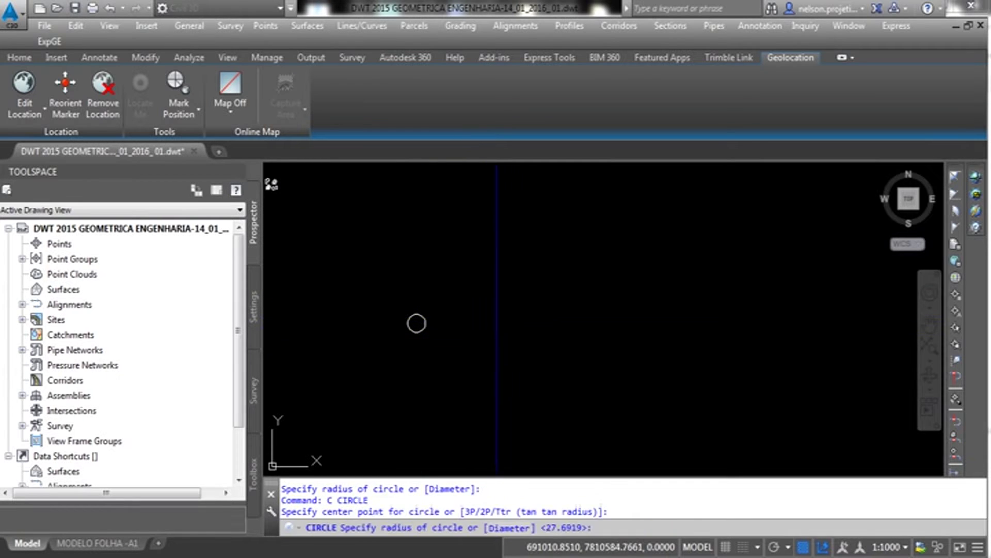
{"action": "left_click", "coordinate": [496, 321]}
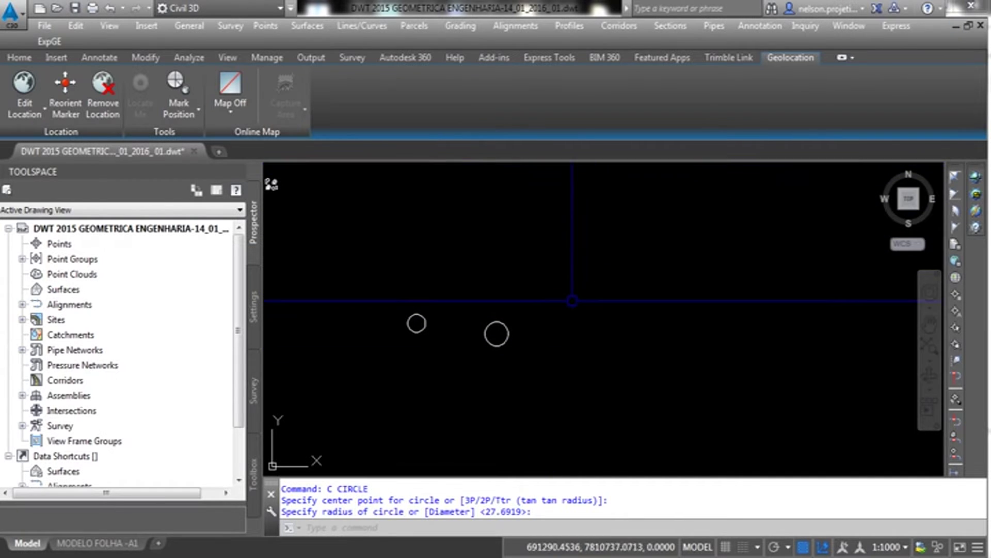
Step: Erase both test circles with a crossing window and minimize Civil 3D
{"action": "left_click", "coordinate": [568, 303]}
{"action": "left_click", "coordinate": [375, 369]}
{"action": "key", "text": "Delete"}
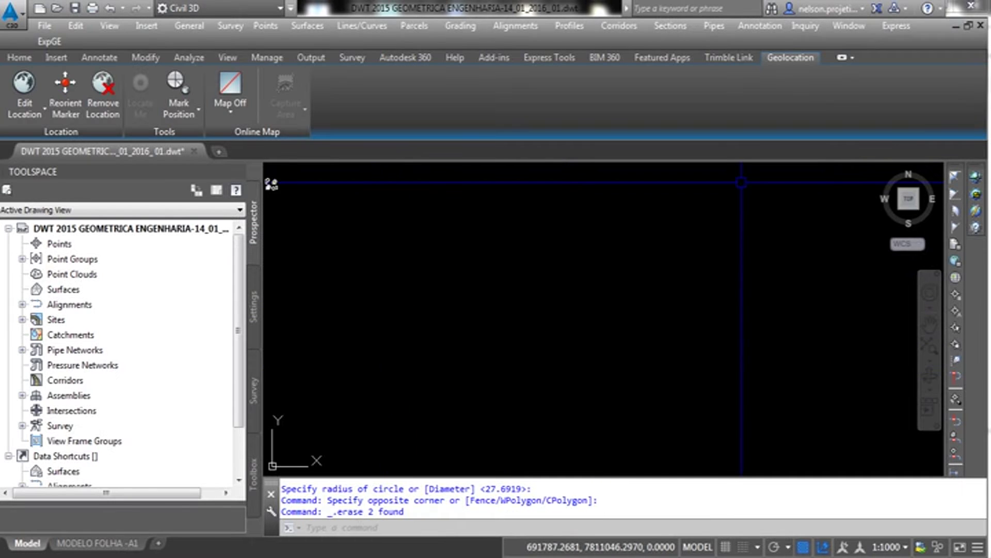
{"action": "left_click", "coordinate": [940, 8]}
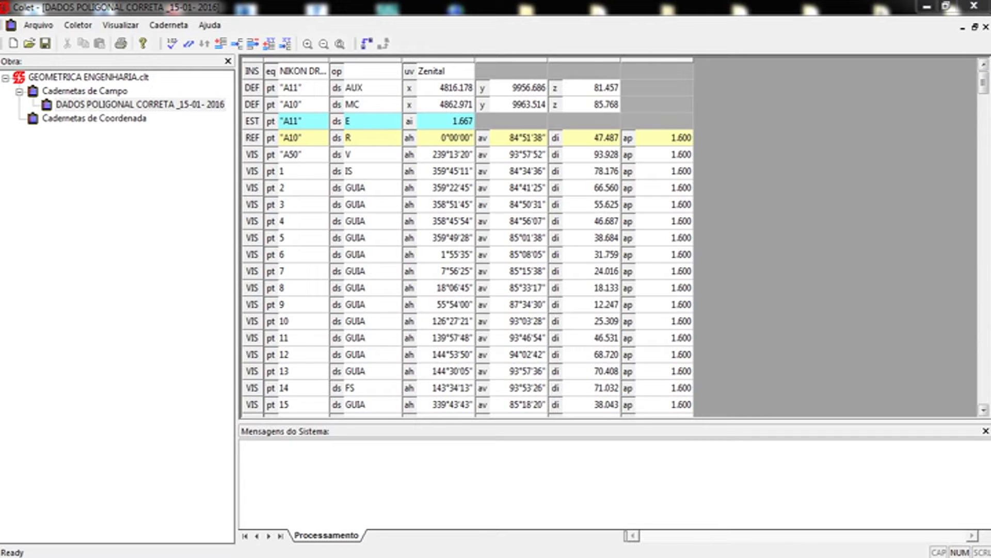
{"action": "left_click_drag", "start_coordinate": [984, 82], "coordinate": [984, 391]}
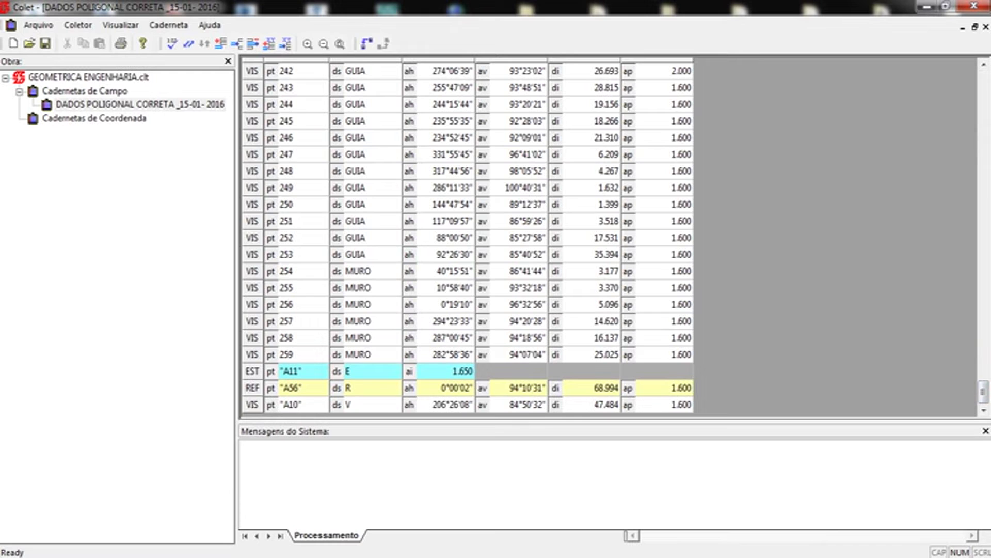
Step: Delete the empty DEF line after the A10 reading using Excluir linhas, then return to the top
{"action": "left_click", "coordinate": [252, 405]}
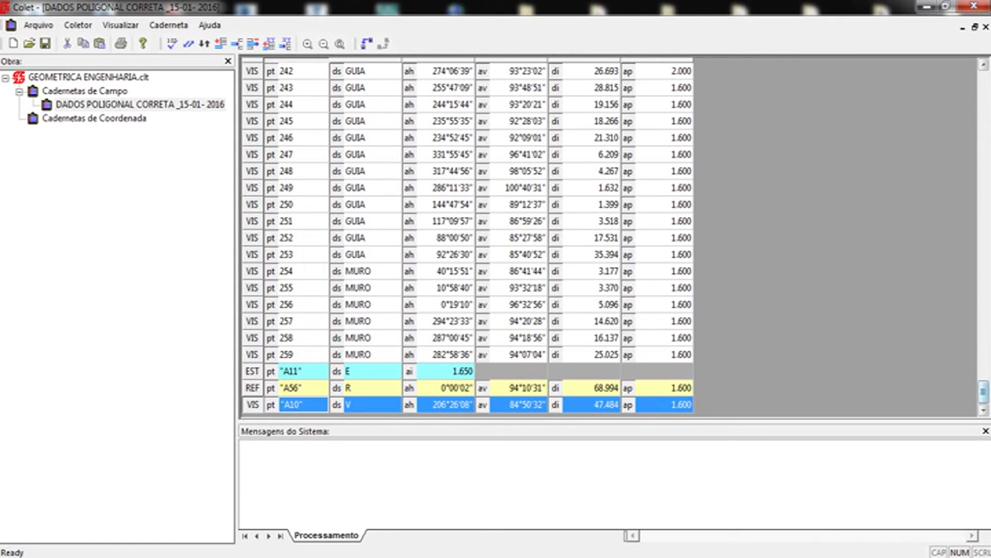
{"action": "mouse_move", "coordinate": [983, 393]}
{"action": "left_mouse_down"}
{"action": "mouse_move", "coordinate": [983, 83]}
{"action": "mouse_move", "coordinate": [983, 393]}
{"action": "left_mouse_up"}
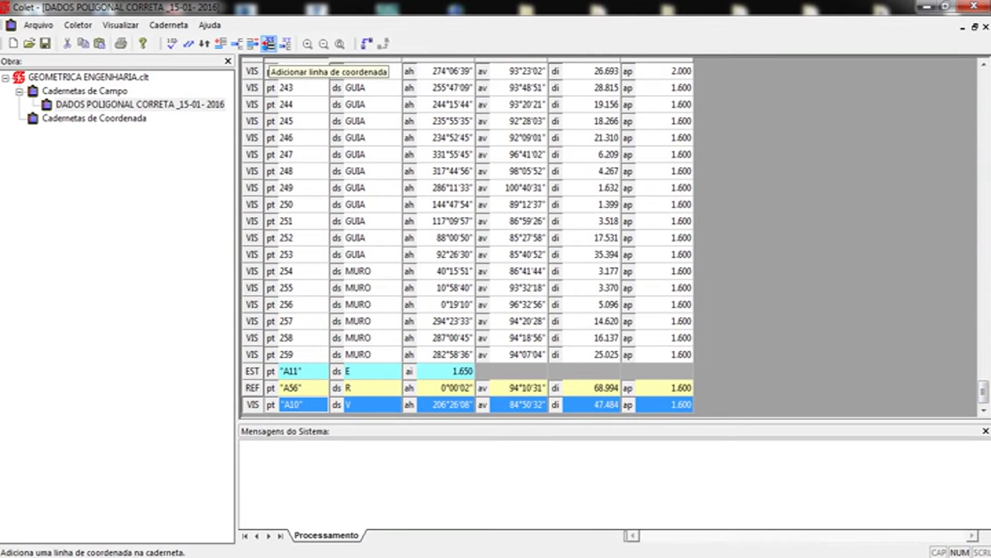
{"action": "left_click", "coordinate": [269, 43]}
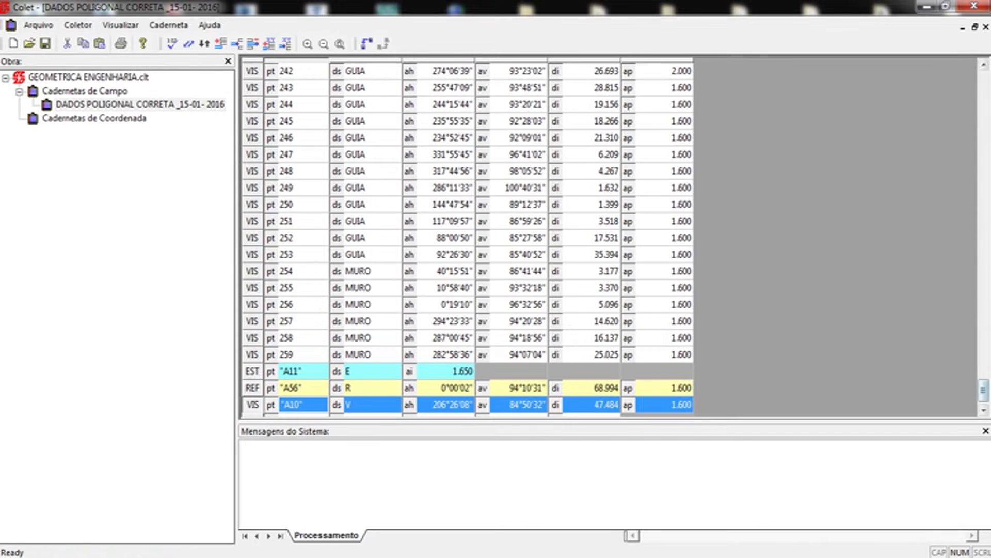
{"action": "key", "text": "Down"}
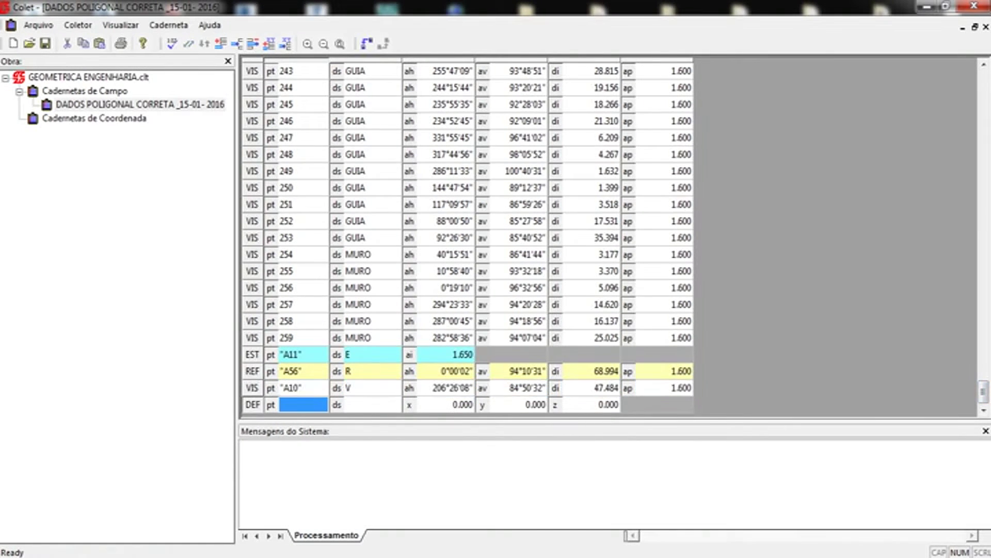
{"action": "key", "text": "Tab"}
{"action": "key", "text": "Tab"}
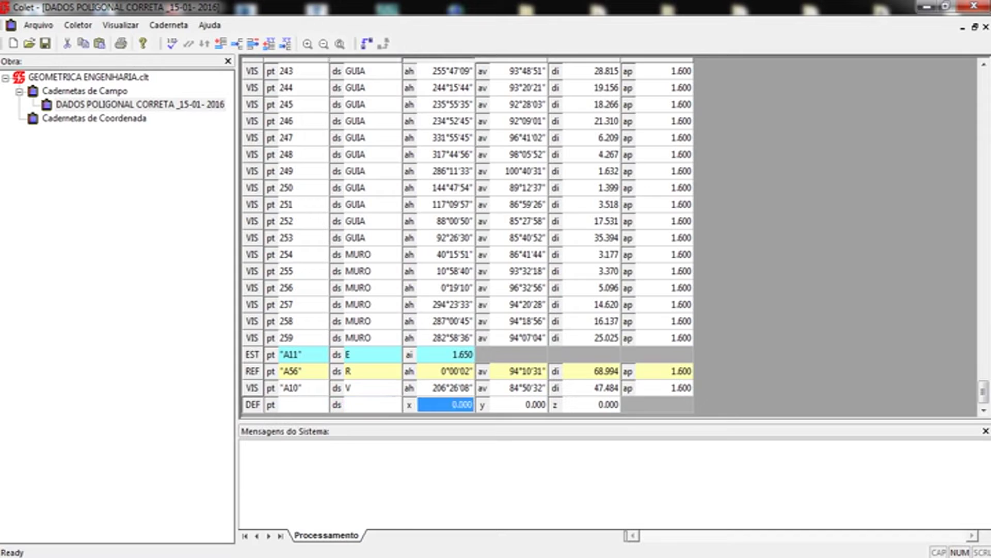
{"action": "key", "text": "Tab"}
{"action": "key", "text": "Tab"}
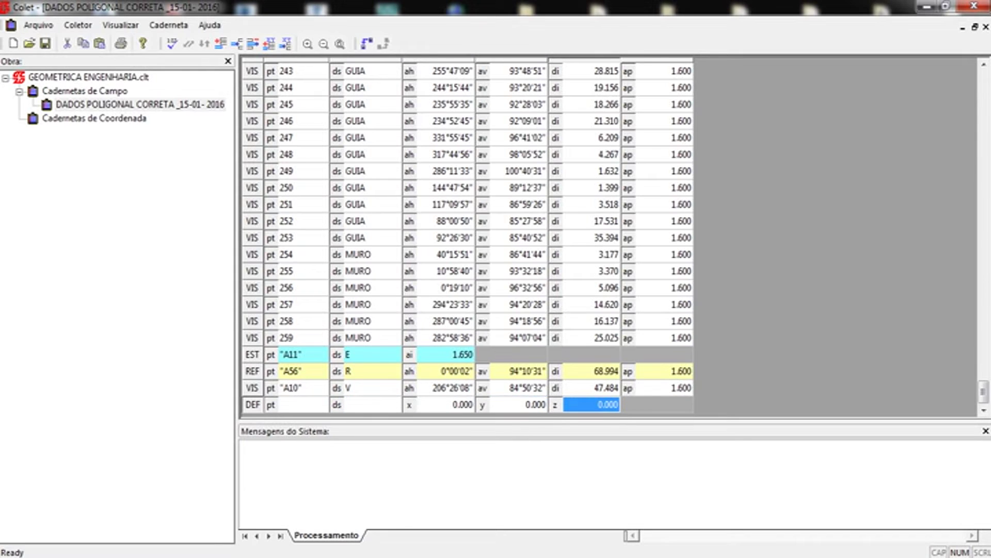
{"action": "key", "text": "Return"}
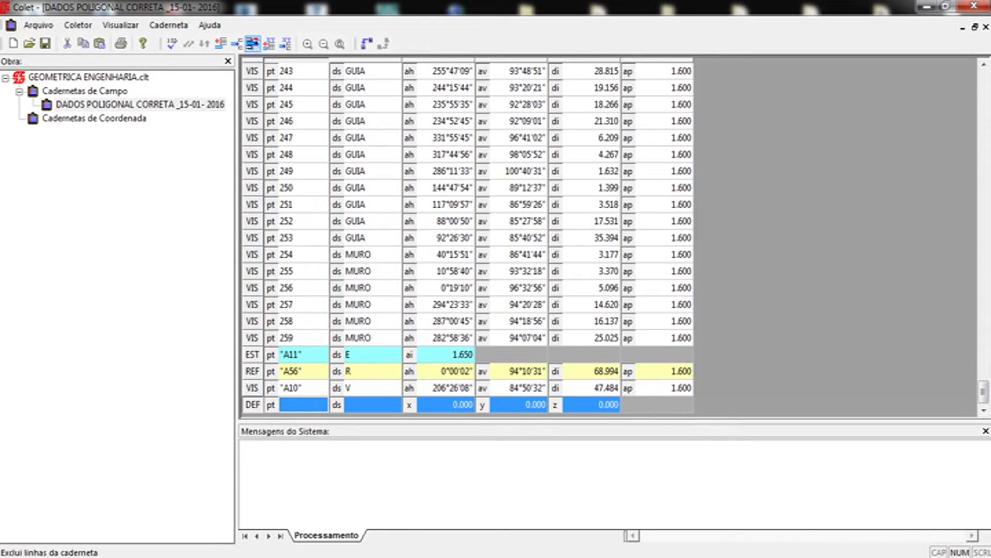
{"action": "left_click", "coordinate": [253, 44]}
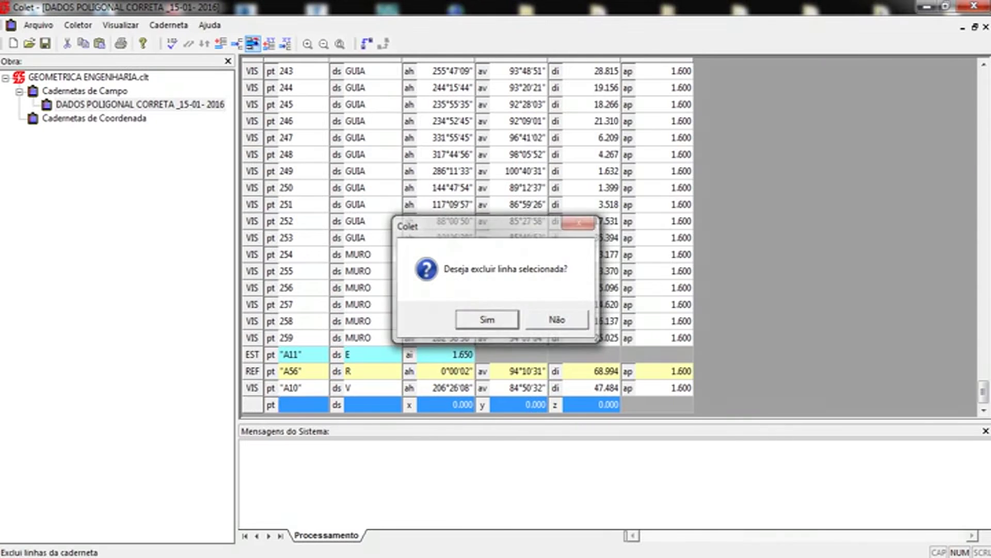
{"action": "key", "text": "Return"}
{"action": "key", "text": "Page_Up"}
{"action": "key", "text": "Page_Up"}
{"action": "key", "text": "Page_Up"}
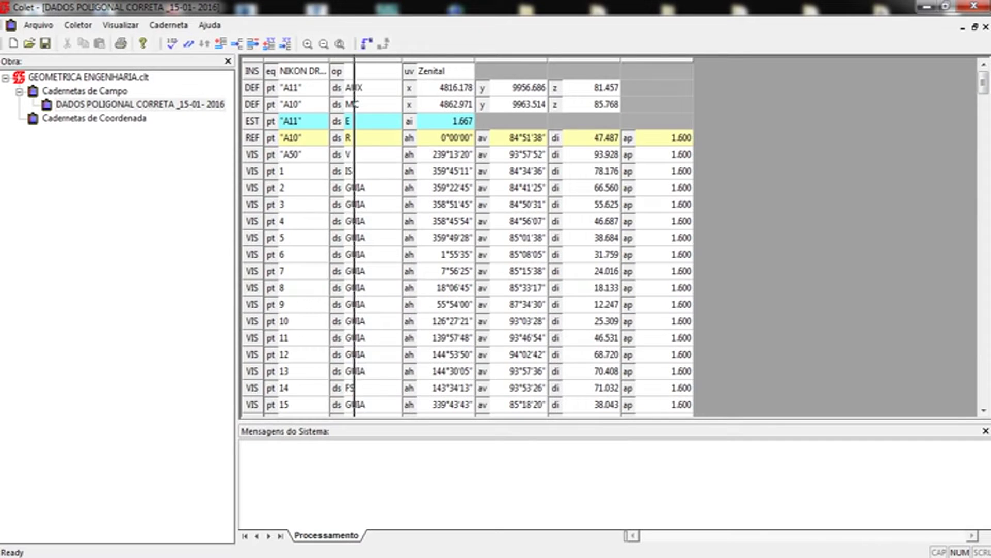
Step: Widen the eq/op column to show NIKON DR 48 and check the A11 and A10 control points
{"action": "left_click_drag", "start_coordinate": [329, 71], "coordinate": [356, 71]}
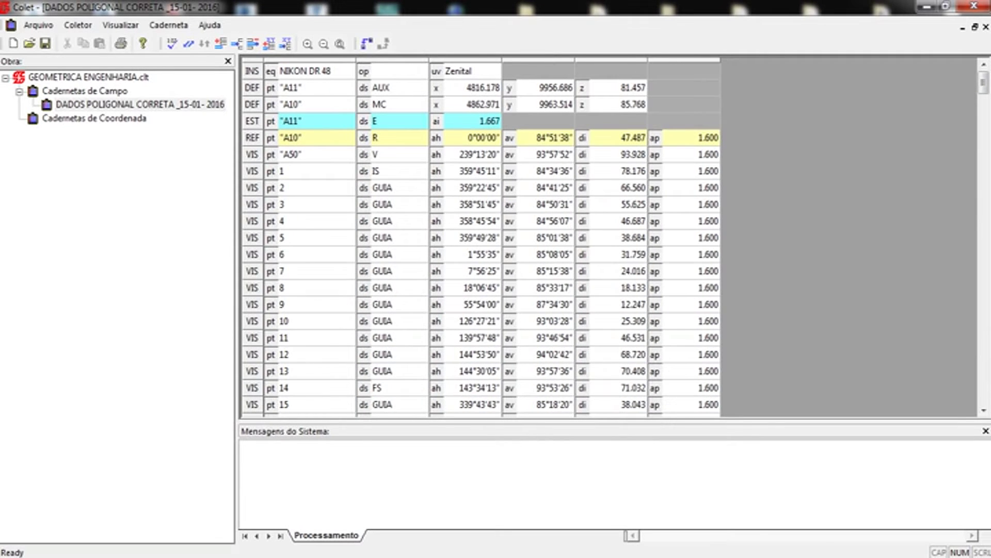
{"action": "left_click", "coordinate": [317, 88]}
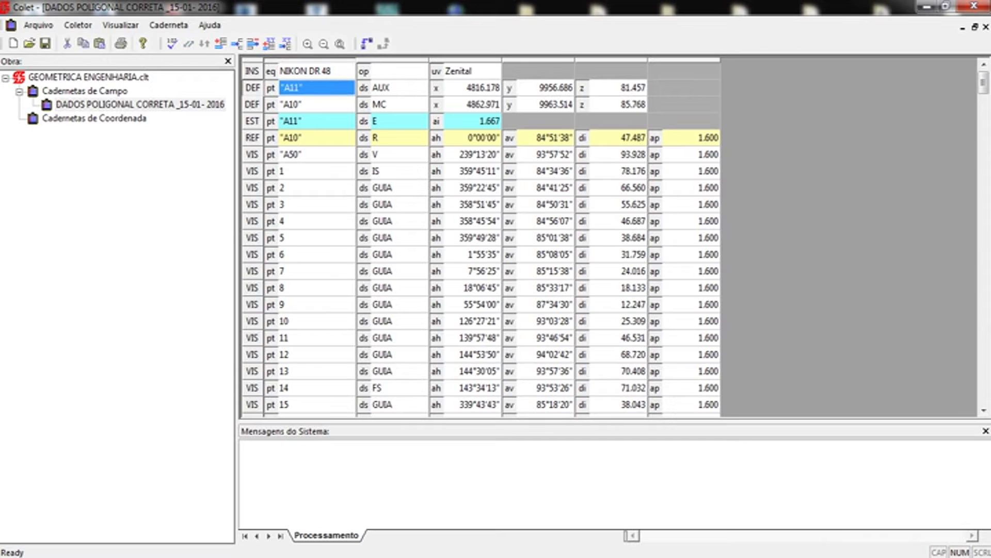
{"action": "key", "text": "Tab"}
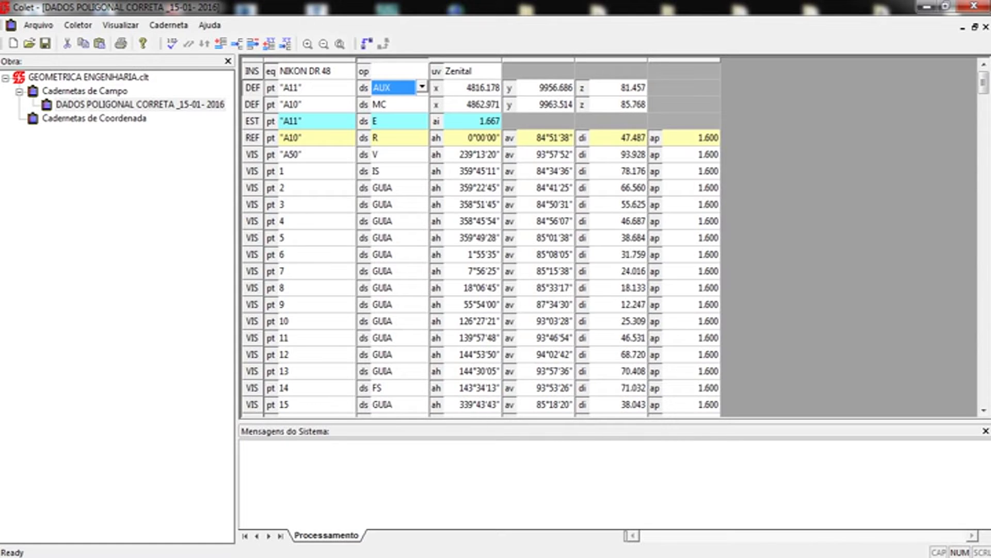
{"action": "key", "text": "Tab"}
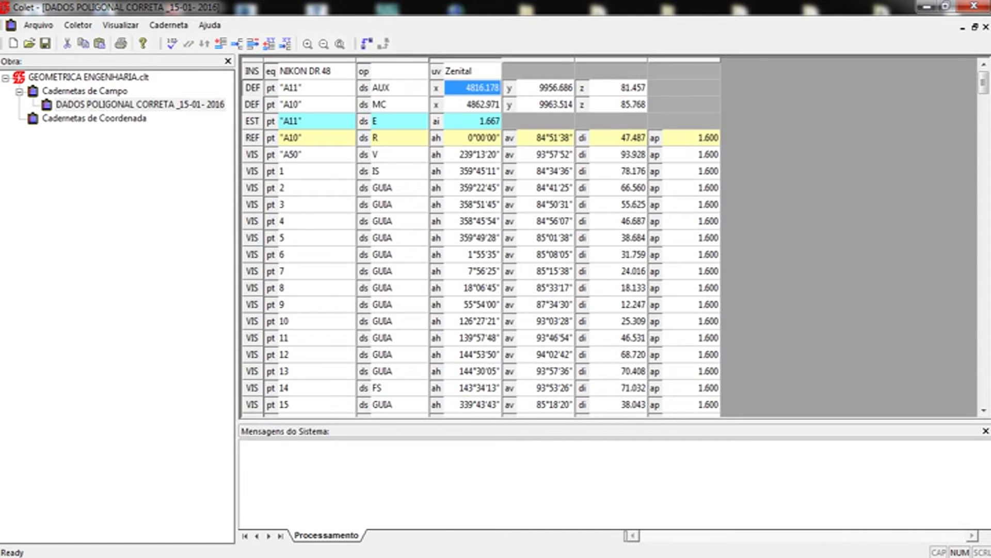
{"action": "key", "text": "Tab"}
{"action": "key", "text": "Tab"}
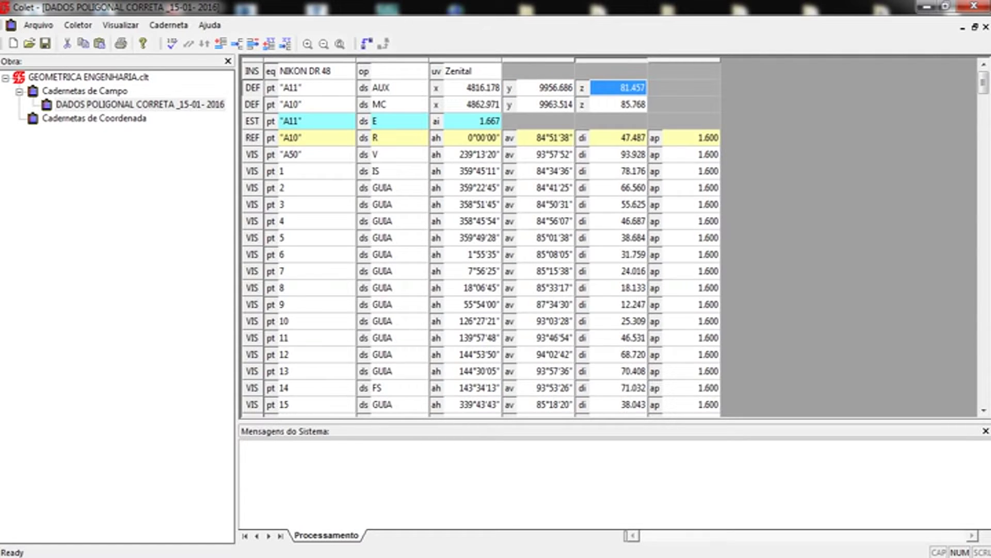
{"action": "key", "text": "Tab"}
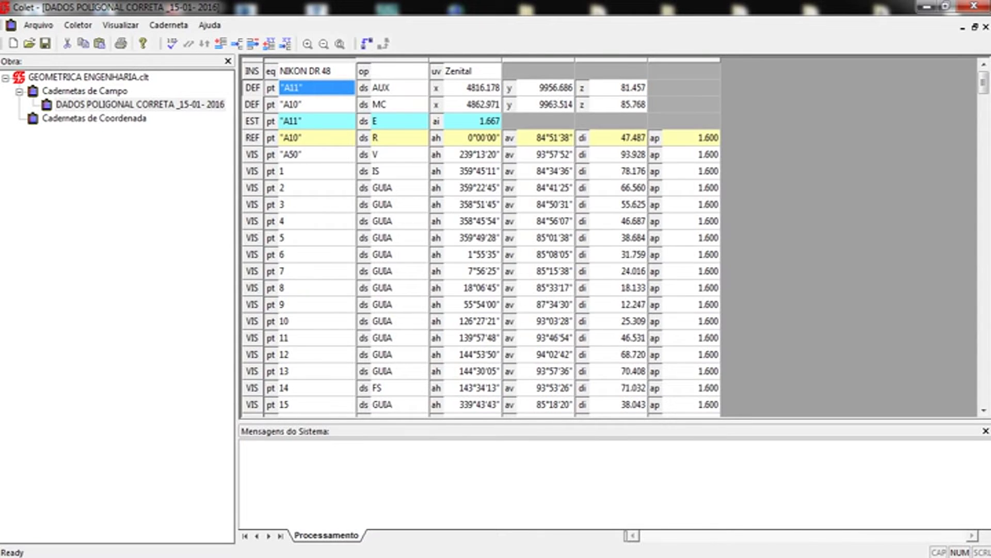
{"action": "key", "text": "Down"}
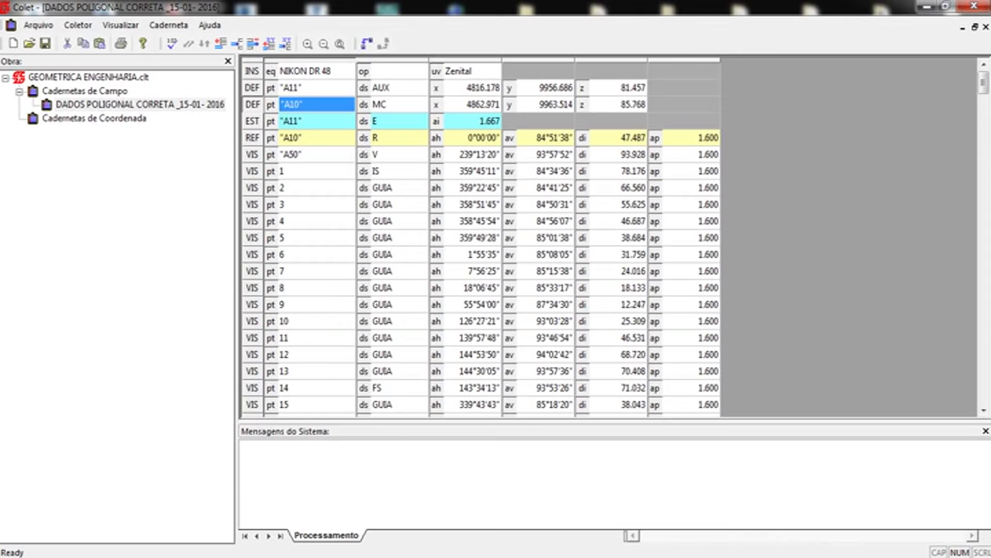
Step: Check the station E, reference R and A50 V entries and the reference angles
{"action": "left_click", "coordinate": [392, 204]}
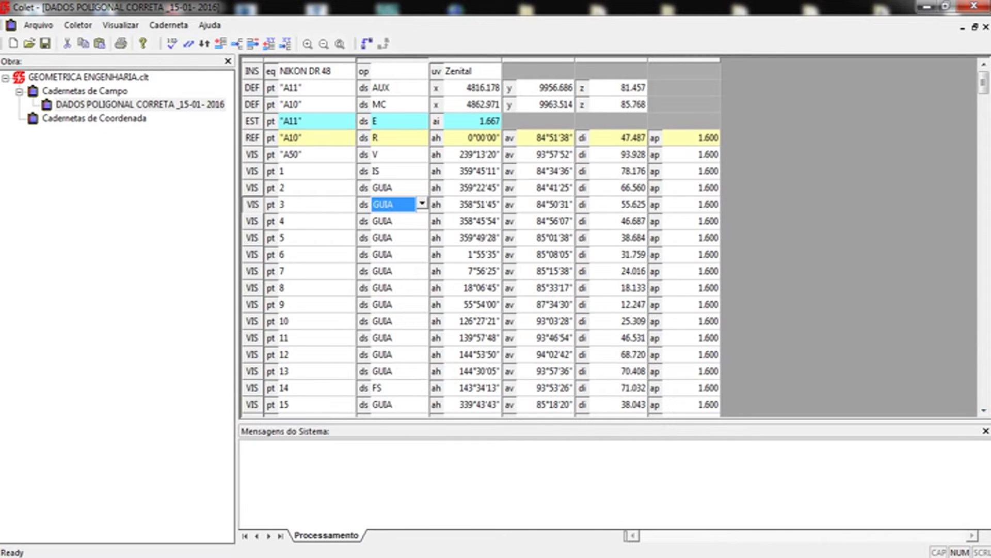
{"action": "left_click", "coordinate": [310, 121]}
{"action": "left_click", "coordinate": [392, 121]}
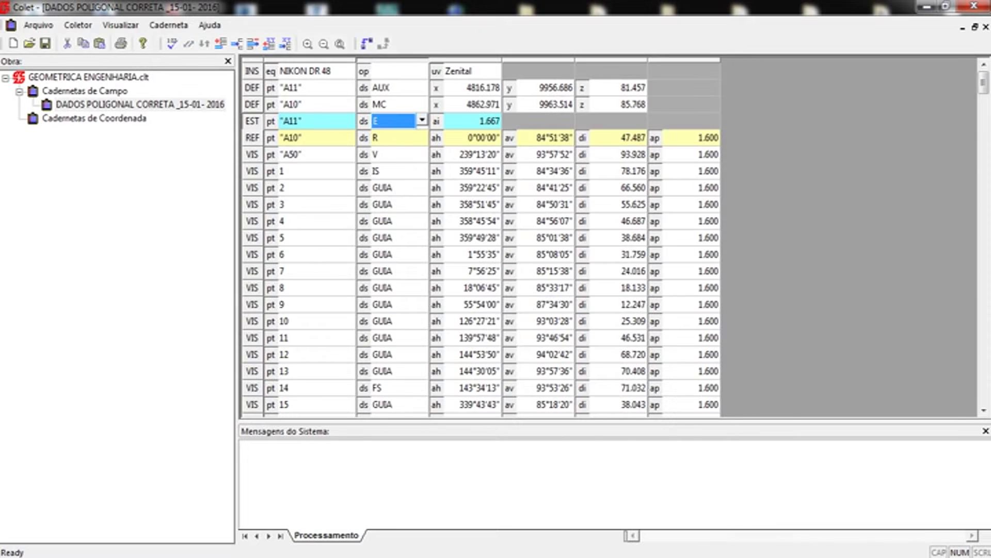
{"action": "key", "text": "Down"}
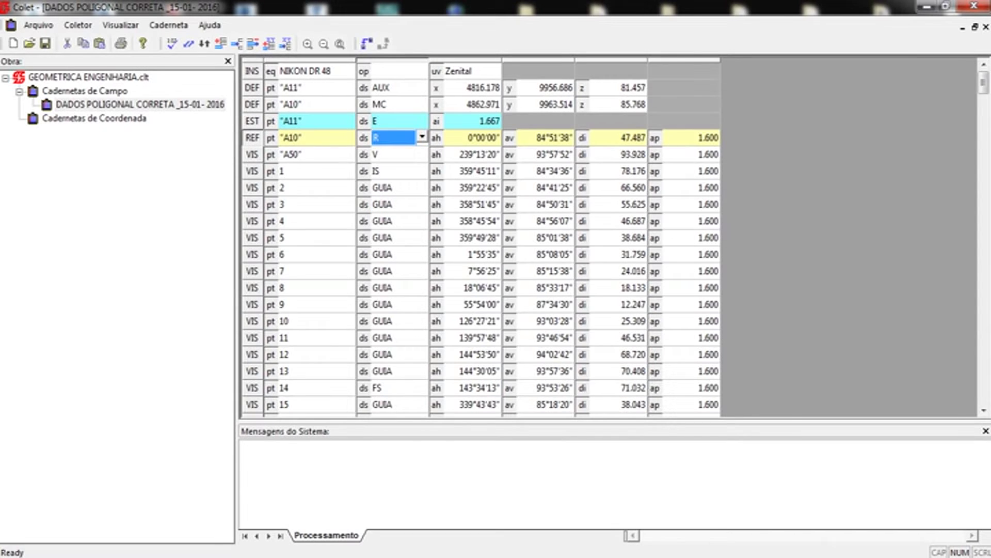
{"action": "key", "text": "Down"}
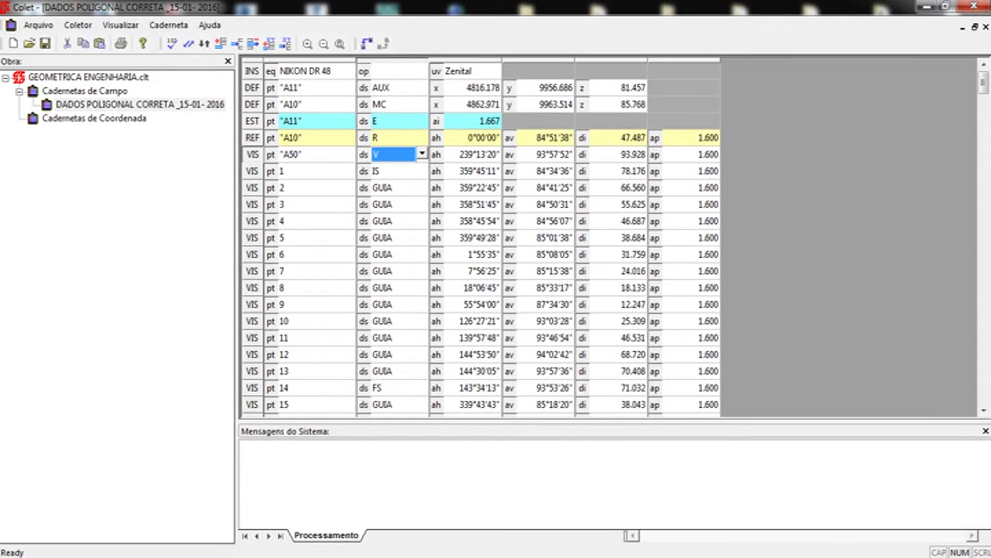
{"action": "key", "text": "Up"}
{"action": "key", "text": "Right"}
{"action": "key", "text": "Right"}
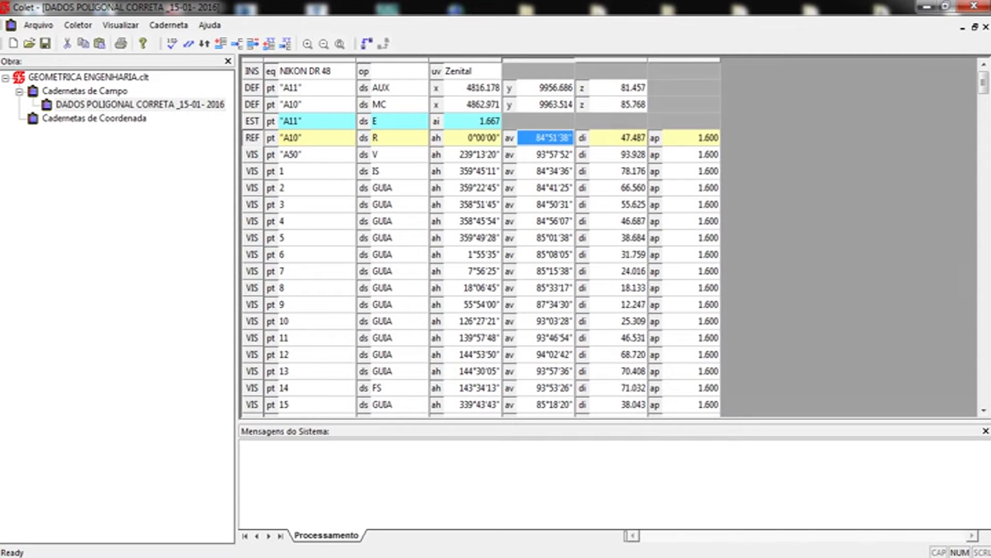
{"action": "key", "text": "Right"}
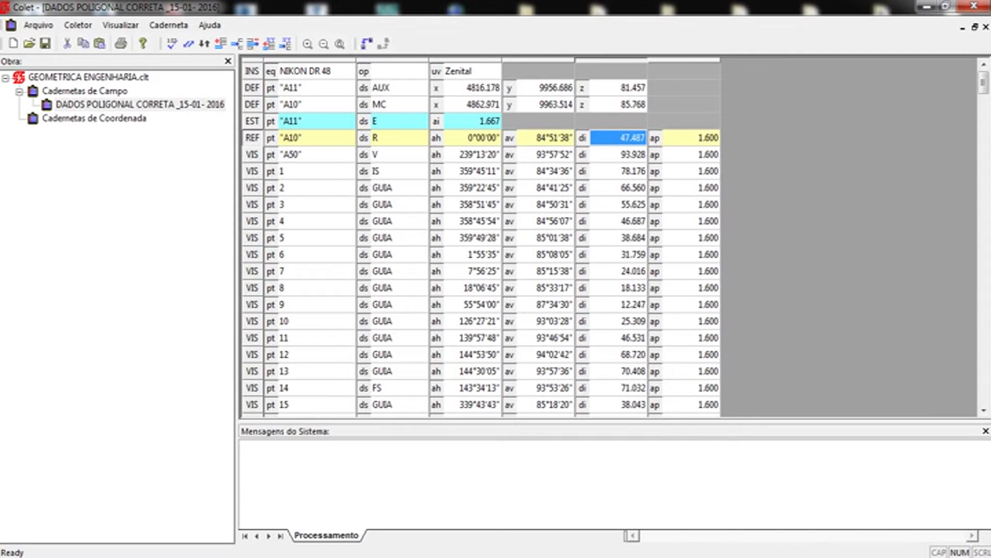
{"action": "left_click", "coordinate": [983, 409]}
{"action": "left_click", "coordinate": [984, 409]}
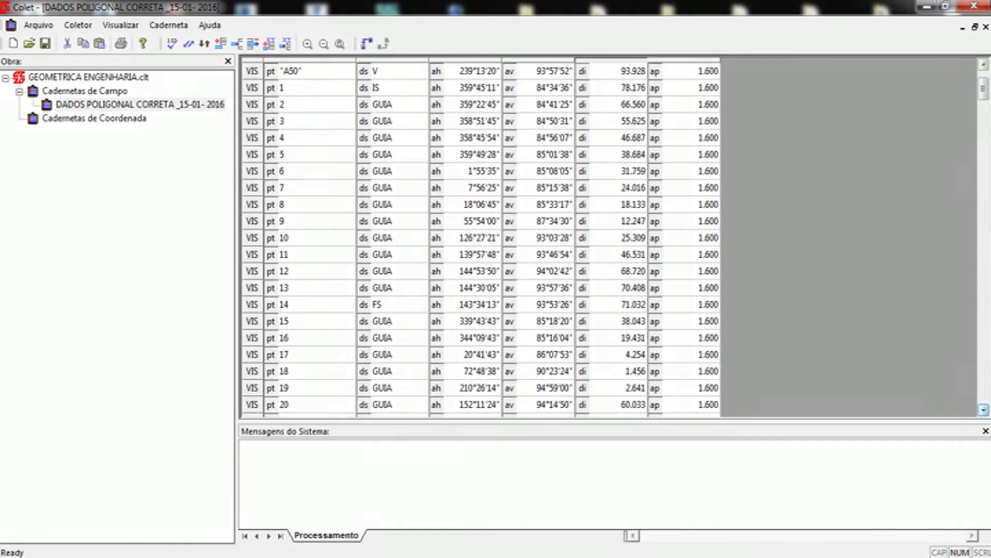
{"action": "left_click", "coordinate": [984, 409]}
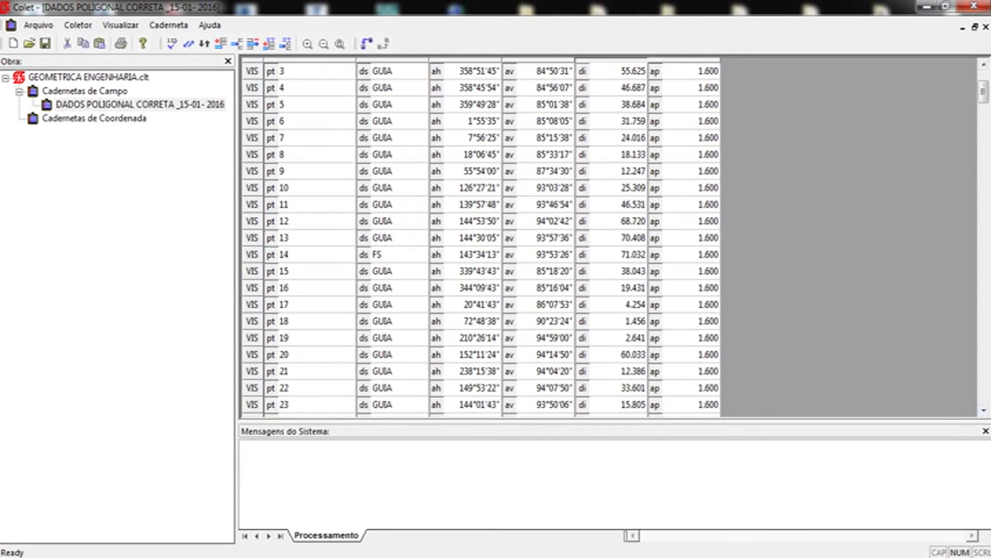
{"action": "left_click", "coordinate": [392, 254]}
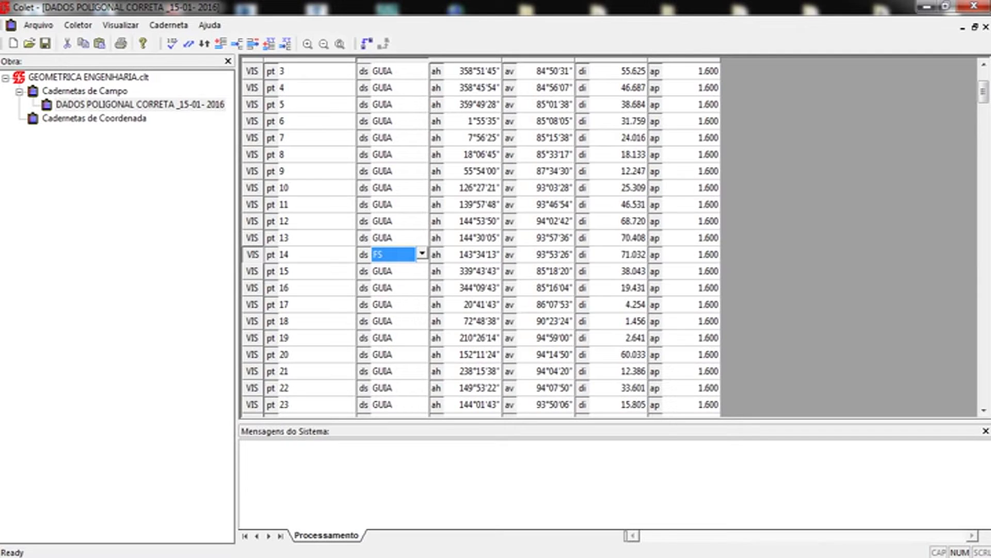
{"action": "key", "text": "alt+Down"}
{"action": "key", "text": "Return"}
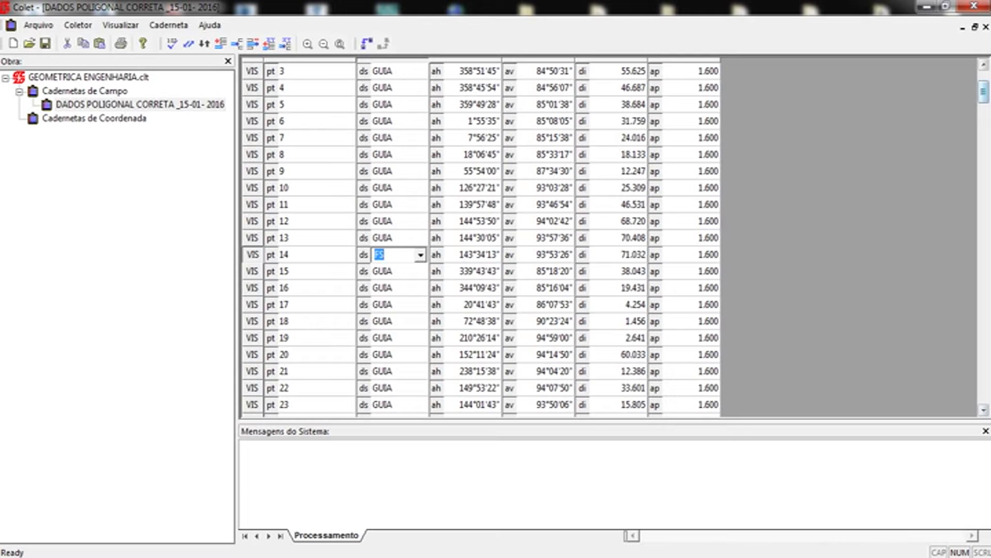
{"action": "left_click_drag", "start_coordinate": [983, 91], "coordinate": [983, 141]}
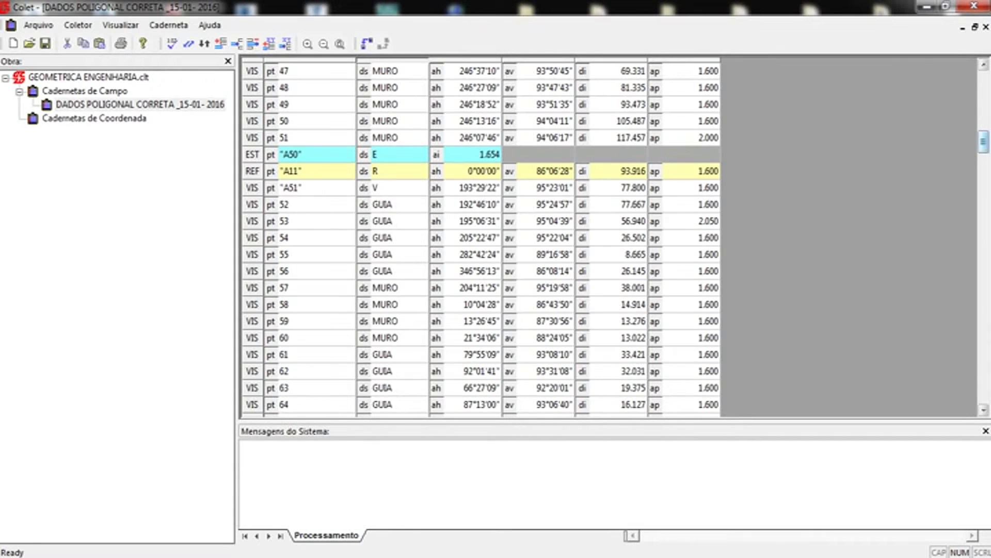
{"action": "left_click_drag", "start_coordinate": [983, 141], "coordinate": [983, 171]}
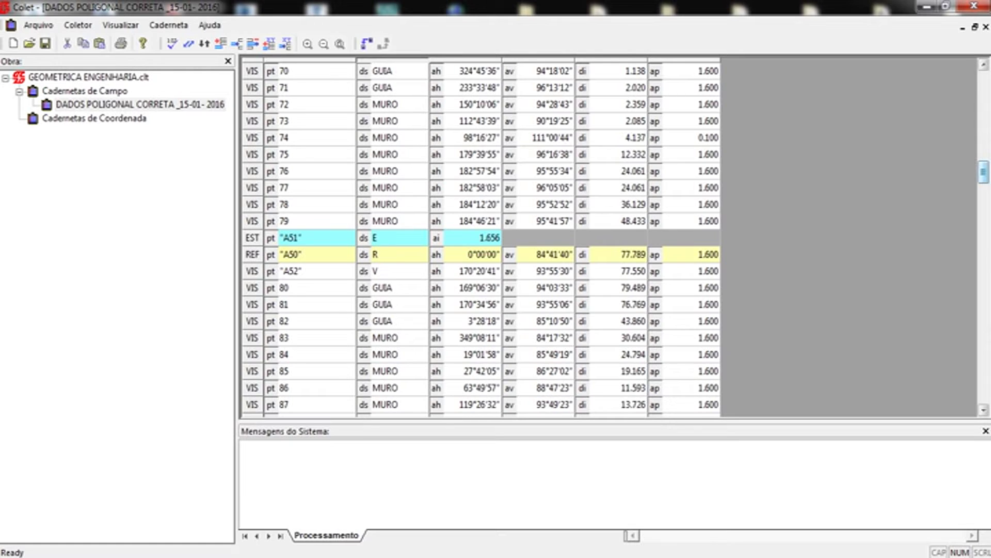
{"action": "left_click_drag", "start_coordinate": [984, 172], "coordinate": [984, 209]}
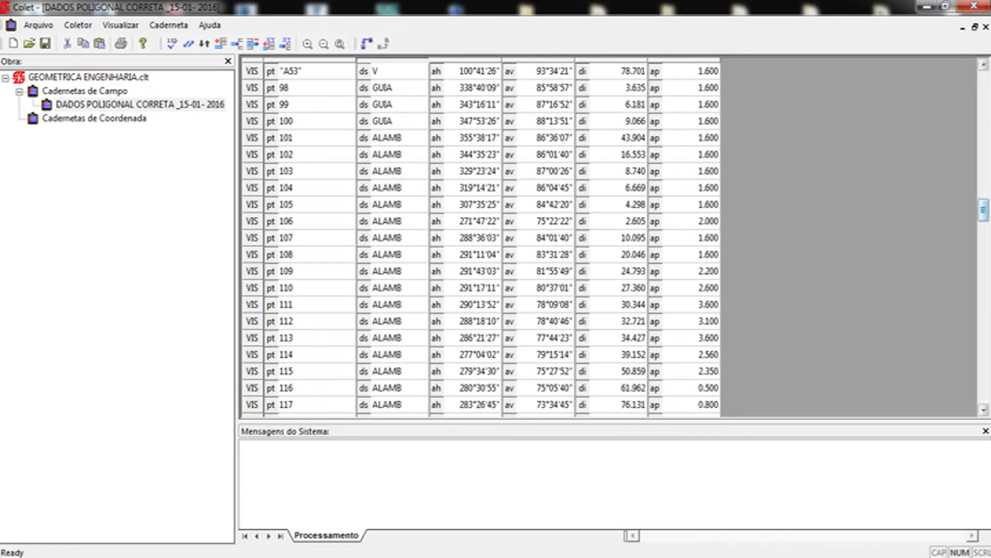
{"action": "left_click_drag", "start_coordinate": [984, 209], "coordinate": [984, 82]}
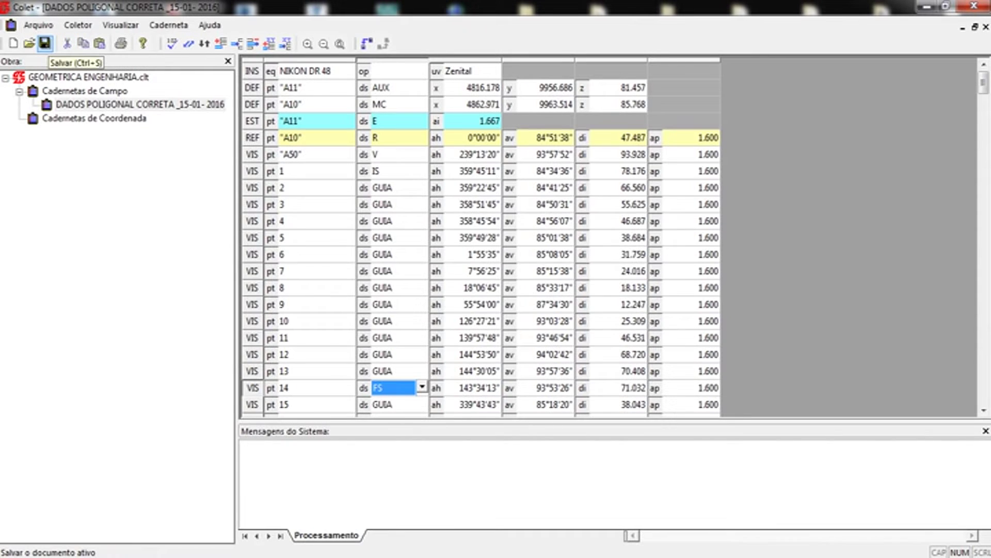
{"action": "left_click", "coordinate": [45, 43]}
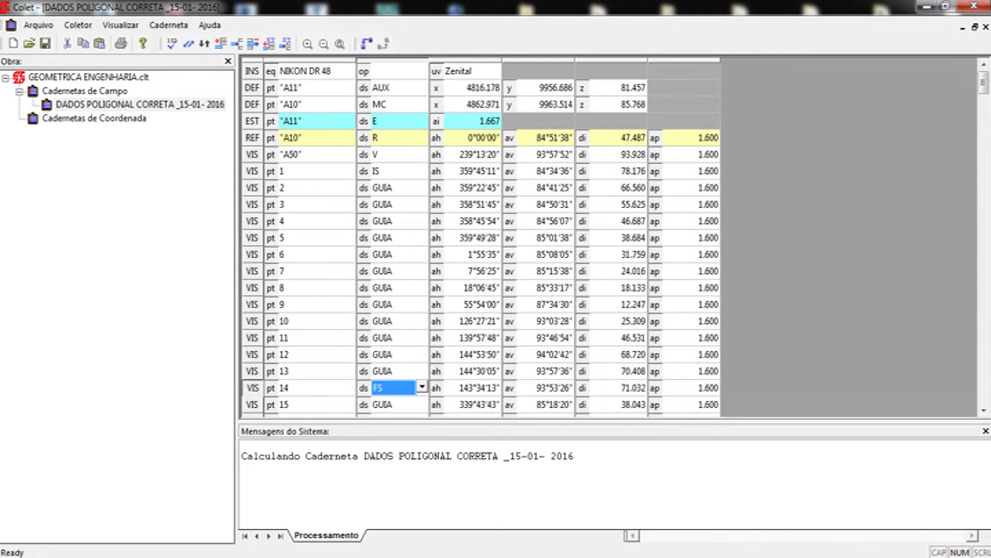
{"action": "left_click_drag", "start_coordinate": [241, 456], "coordinate": [364, 455]}
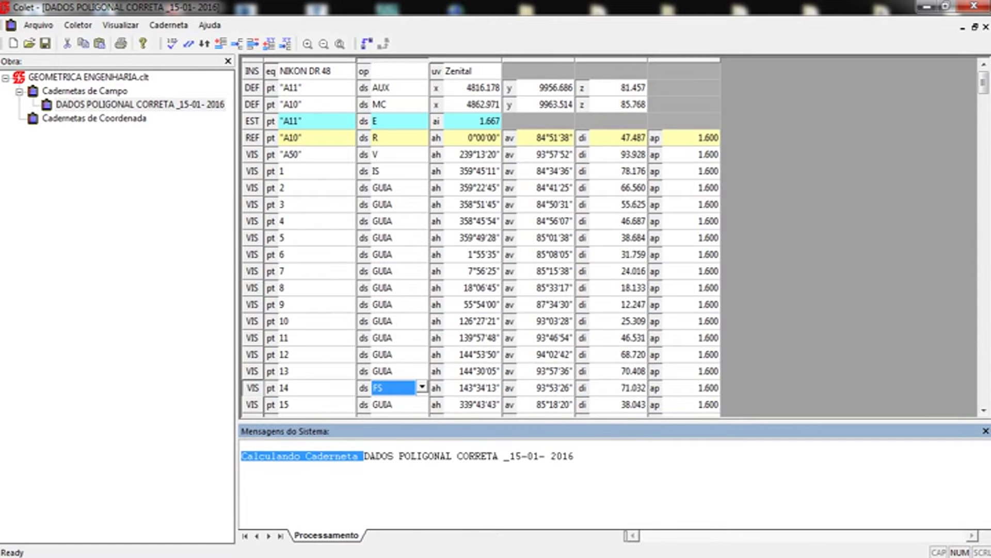
{"action": "left_click_drag", "start_coordinate": [573, 455], "coordinate": [247, 455]}
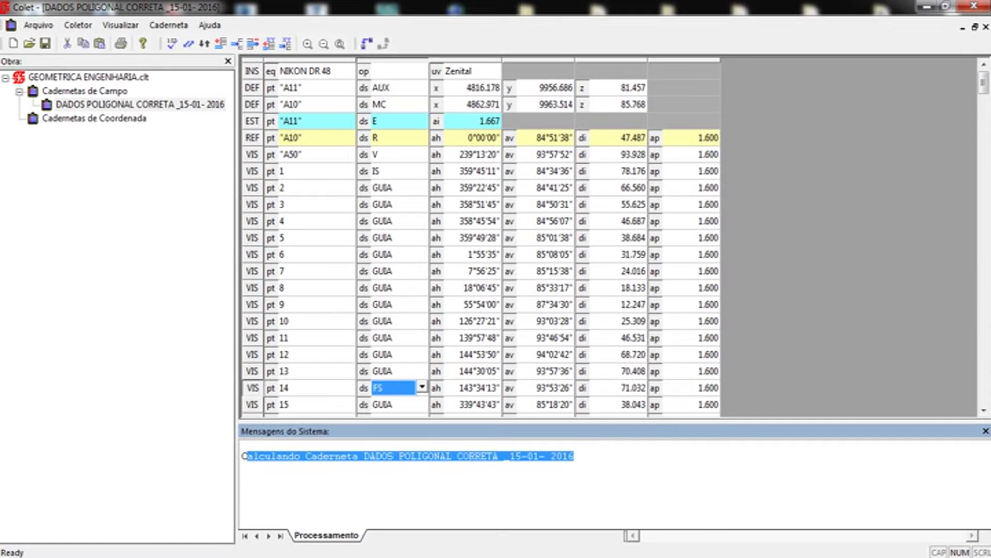
{"action": "key", "text": "End"}
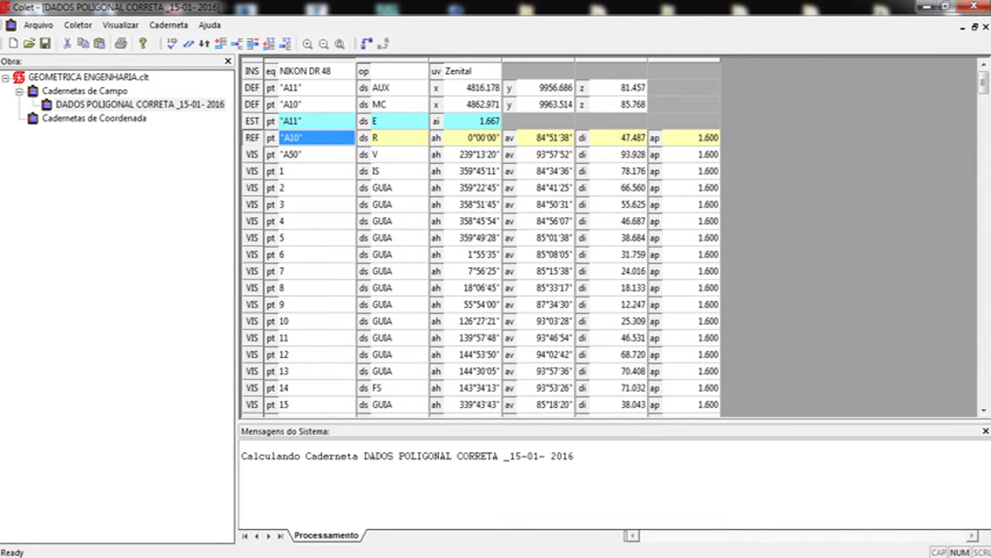
{"action": "key", "text": "F2"}
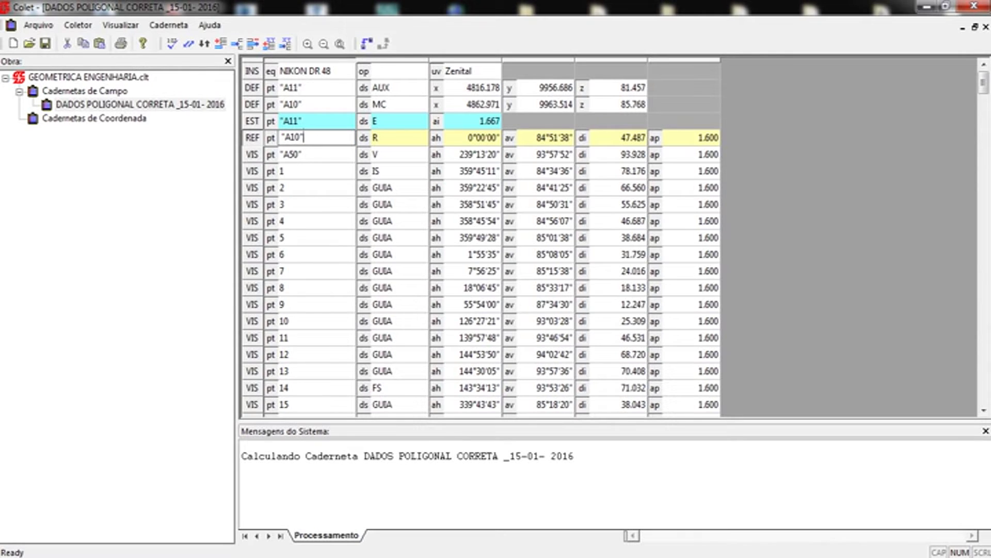
{"action": "key", "text": "Down"}
{"action": "key", "text": "Down"}
{"action": "key", "text": "Down"}
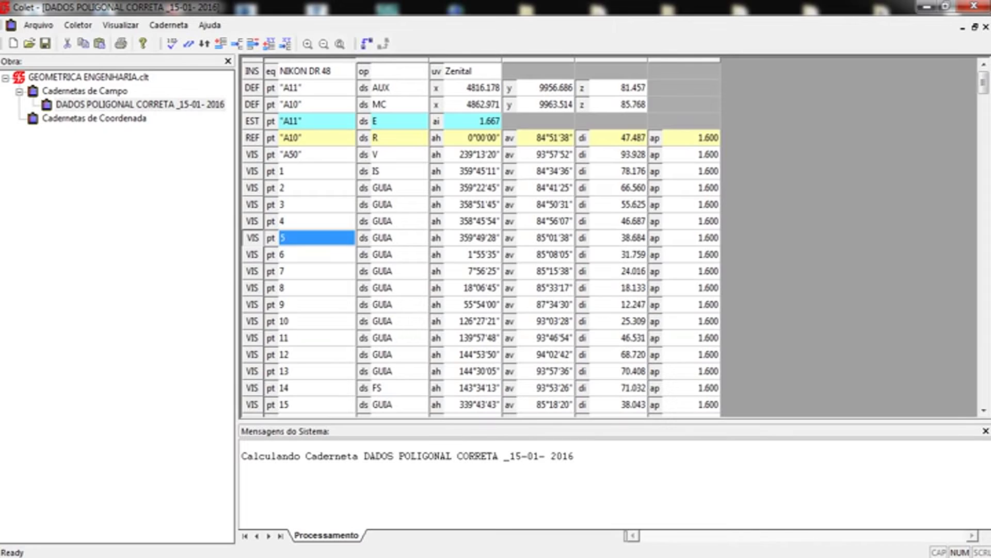
{"action": "left_click_drag", "start_coordinate": [241, 455], "coordinate": [357, 455]}
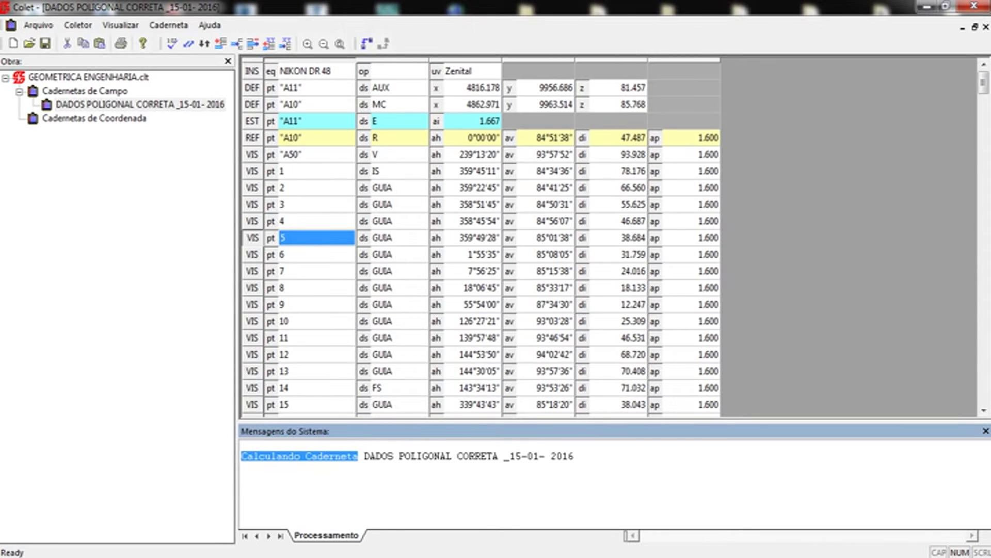
{"action": "left_click_drag", "start_coordinate": [574, 455], "coordinate": [241, 455]}
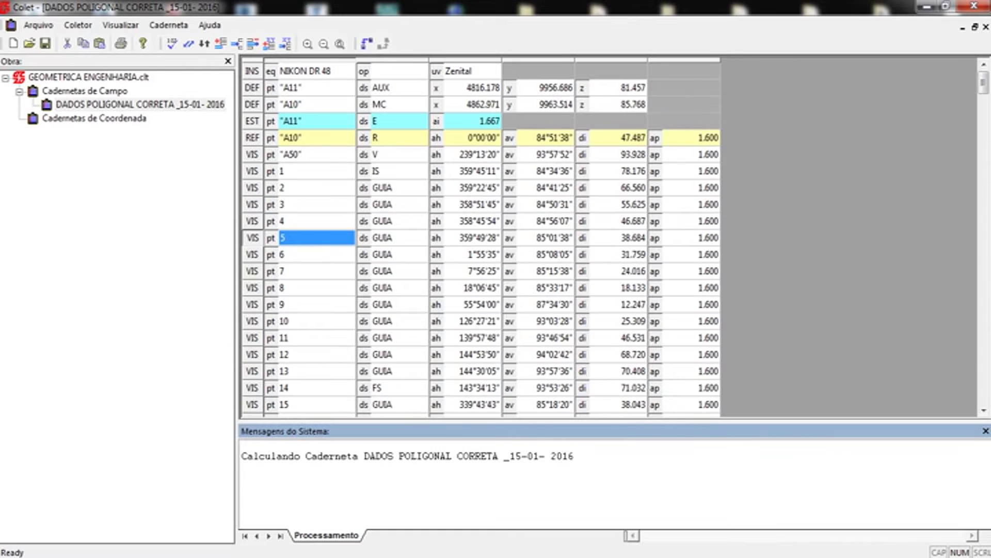
{"action": "key", "text": "Up"}
{"action": "key", "text": "Up"}
{"action": "key", "text": "Up"}
{"action": "key", "text": "Down"}
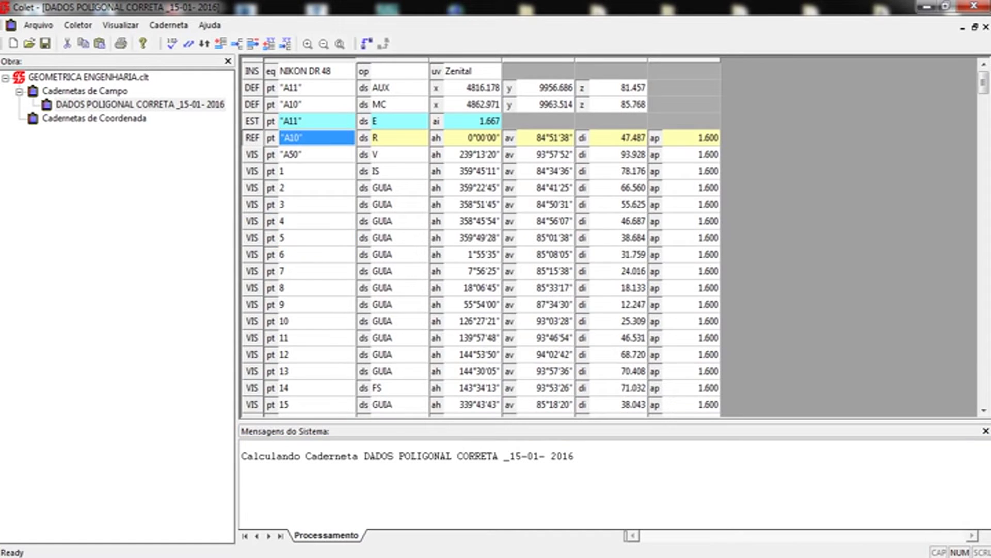
{"action": "key", "text": "Up"}
{"action": "key", "text": "Down"}
{"action": "key", "text": "Down"}
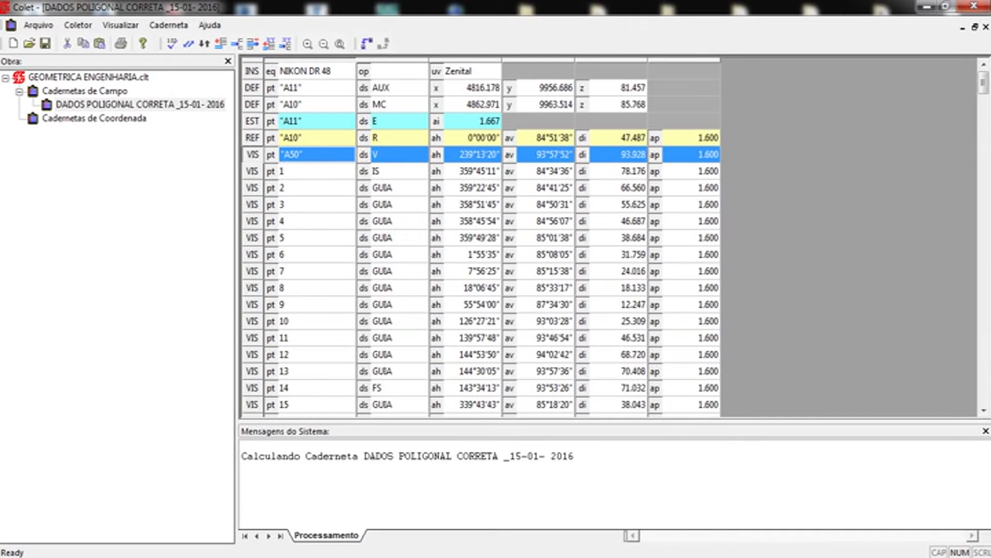
{"action": "key", "text": "Down"}
{"action": "key", "text": "Down"}
{"action": "key", "text": "Down"}
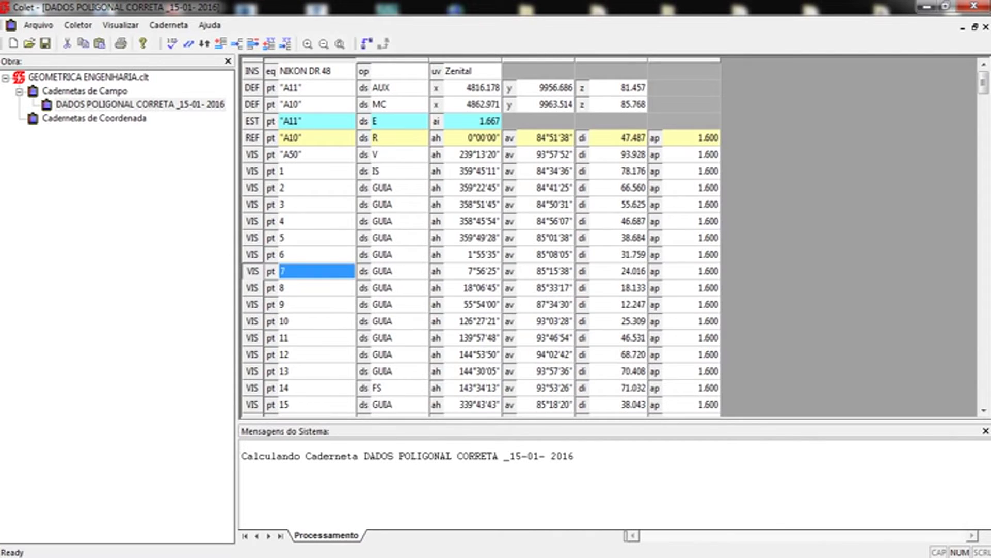
{"action": "left_click_drag", "start_coordinate": [246, 455], "coordinate": [364, 455]}
{"action": "key", "text": "End"}
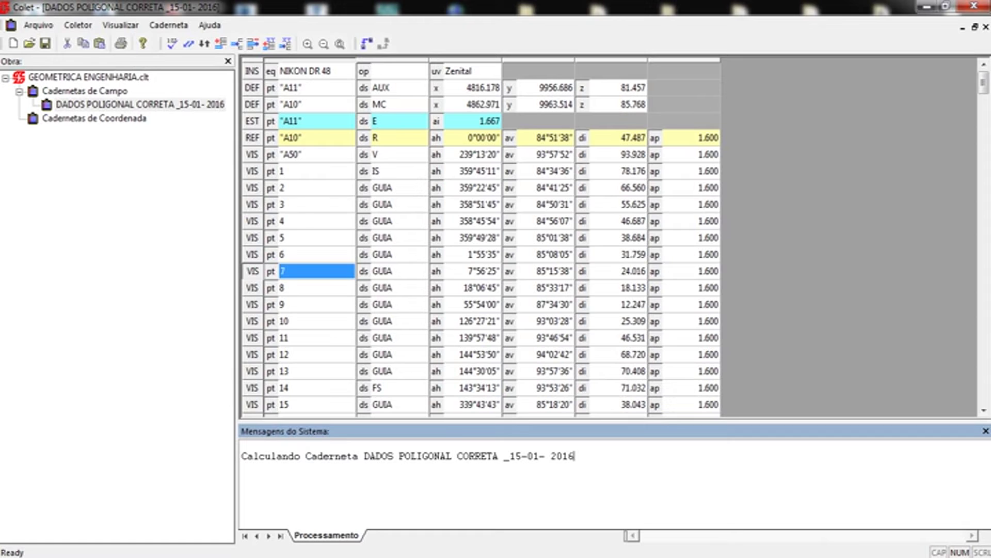
{"action": "key", "text": "F6"}
{"action": "key", "text": "alt"}
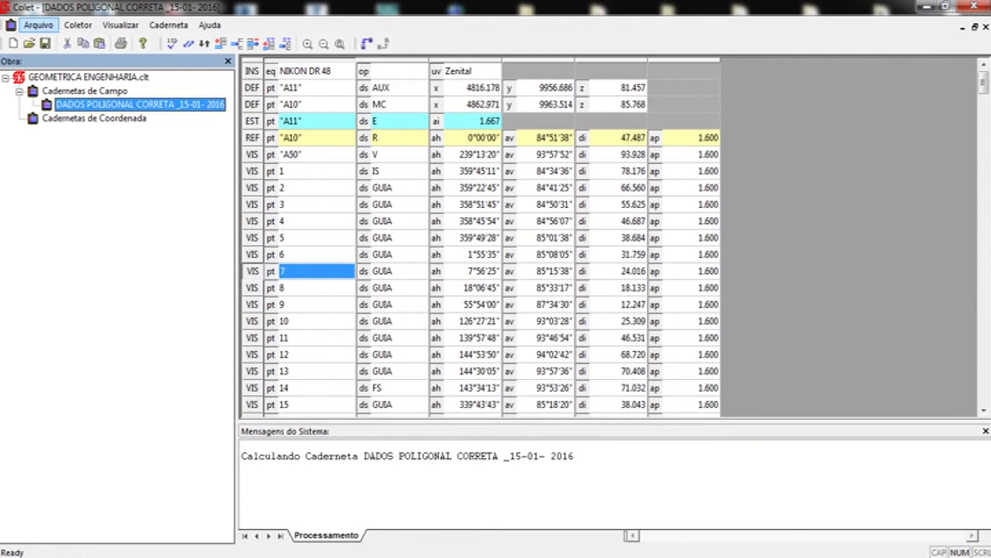
Step: Browse Arquivo > Exportar > Caderneta de Campo to the Civil Soft format, then dismiss the menu
{"action": "key", "text": "Down"}
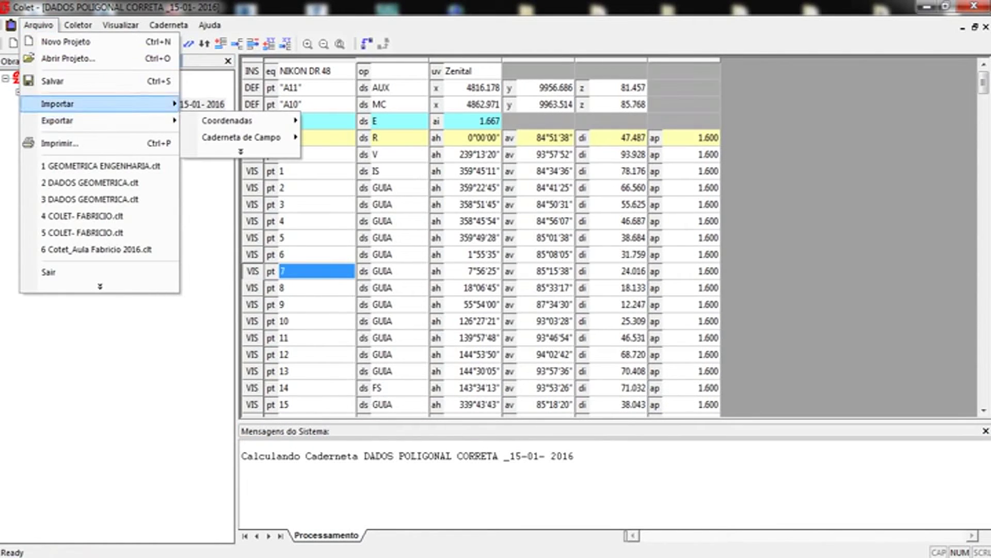
{"action": "key", "text": "Down"}
{"action": "key", "text": "Right"}
{"action": "key", "text": "Down"}
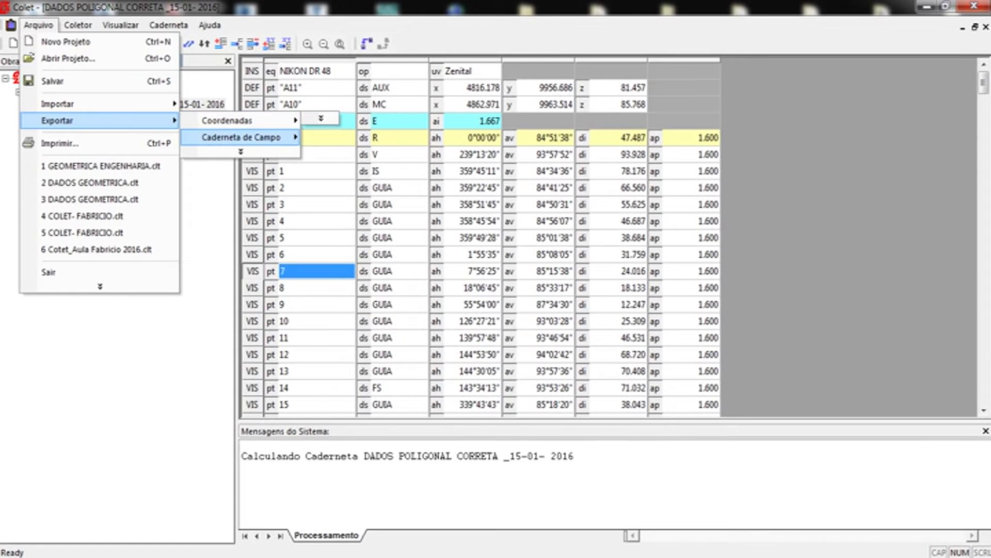
{"action": "key", "text": "Right"}
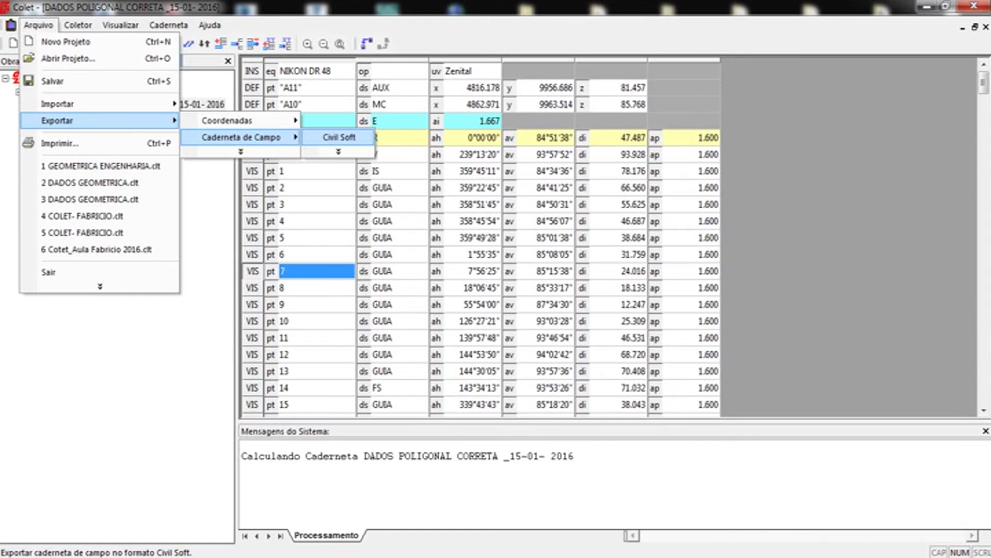
{"action": "key", "text": "Return"}
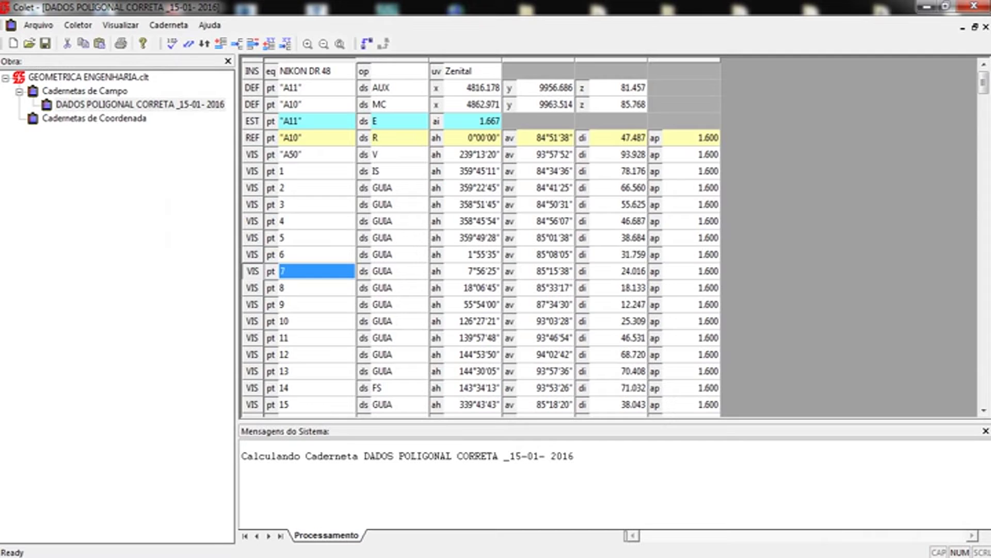
{"action": "key", "text": "Page_Up"}
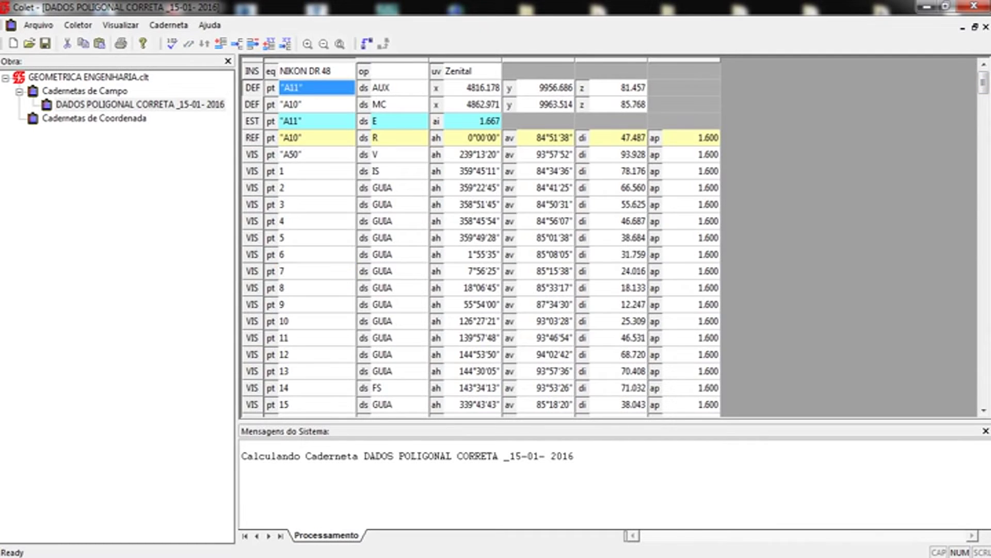
{"action": "key", "text": "Down"}
{"action": "key", "text": "Up"}
{"action": "key", "text": "Down"}
{"action": "key", "text": "Down"}
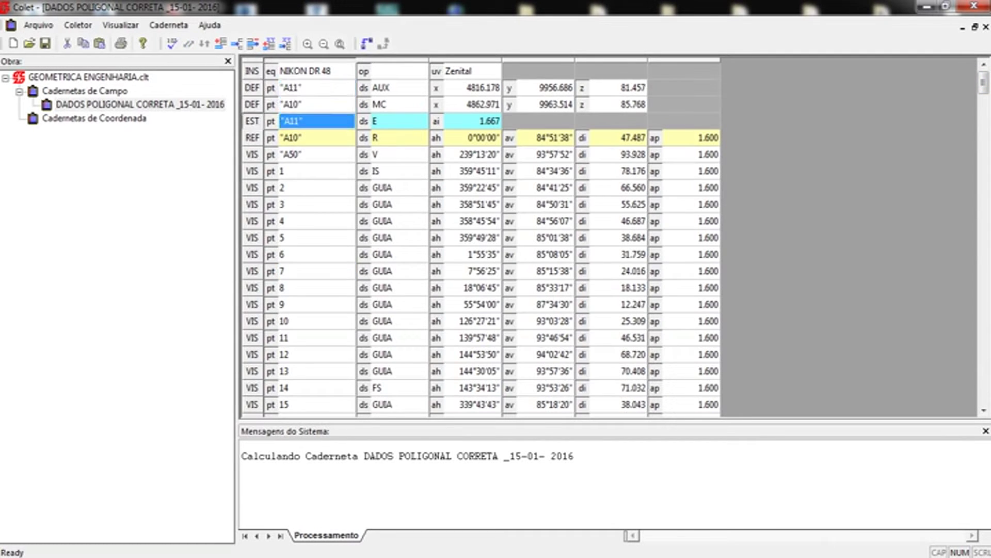
{"action": "key", "text": "Up"}
{"action": "key", "text": "Down"}
{"action": "key", "text": "Down"}
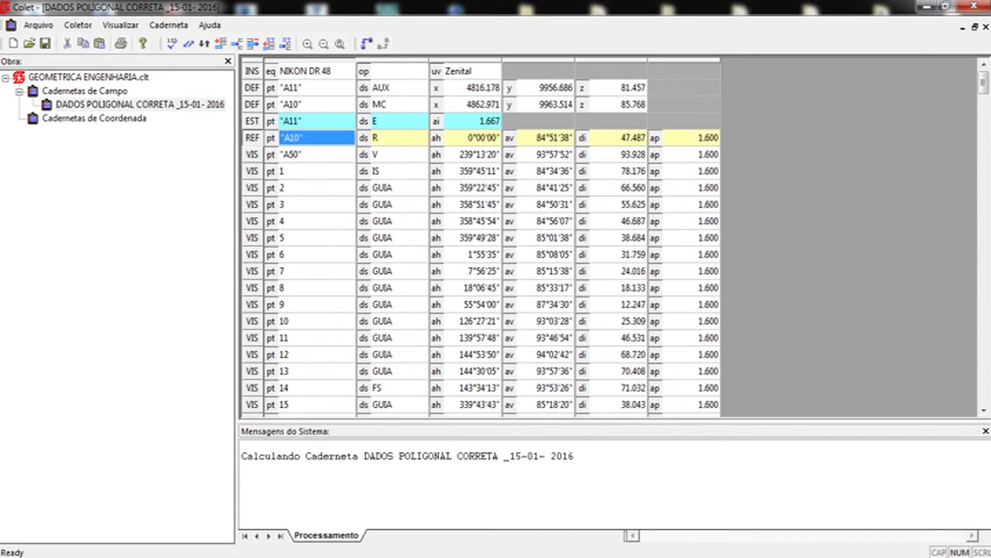
{"action": "key", "text": "Up"}
{"action": "key", "text": "Down"}
{"action": "key", "text": "Up"}
{"action": "key", "text": "Down"}
{"action": "key", "text": "Up"}
{"action": "key", "text": "Up"}
{"action": "key", "text": "Down"}
{"action": "key", "text": "Down"}
{"action": "key", "text": "Up"}
{"action": "key", "text": "Up"}
{"action": "key", "text": "Up"}
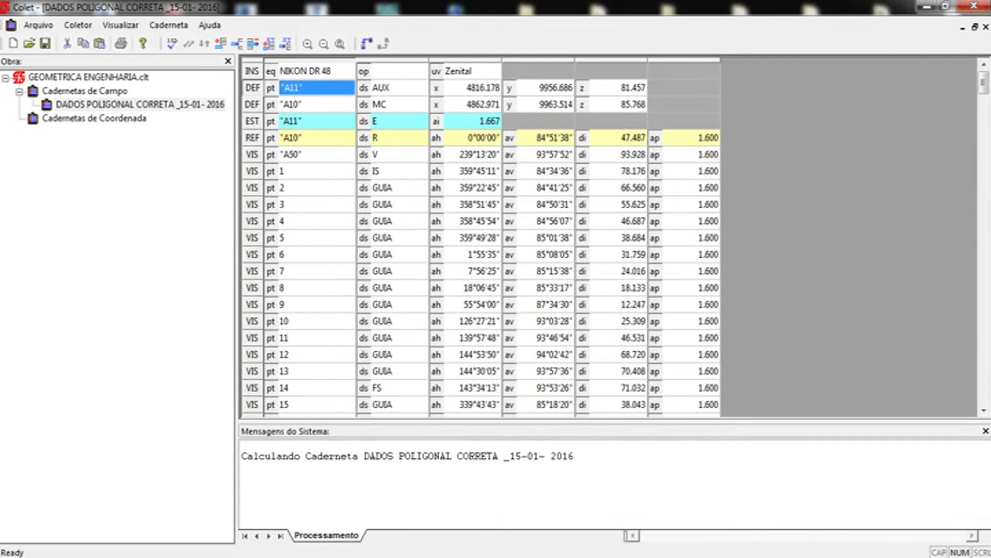
{"action": "key", "text": "Down"}
{"action": "key", "text": "Down"}
{"action": "key", "text": "Down"}
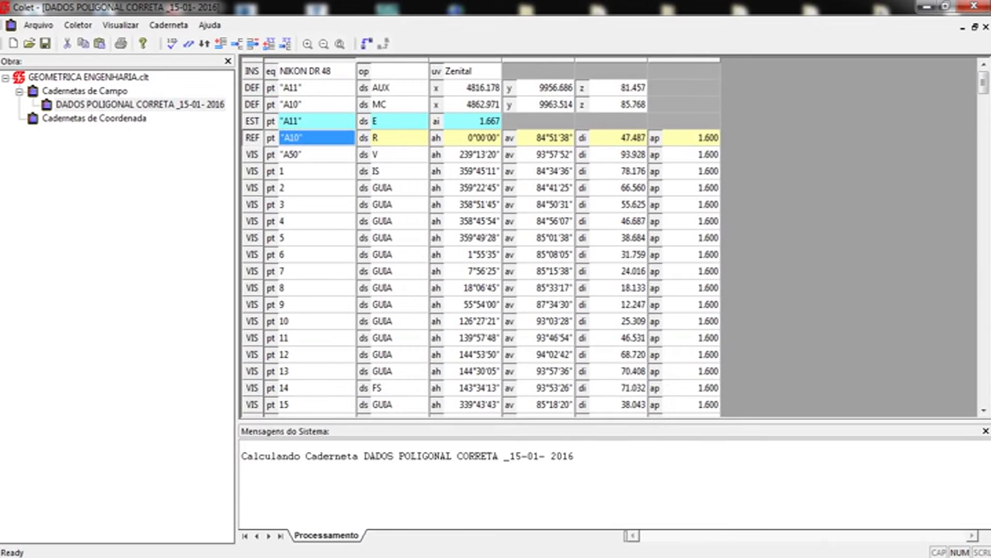
{"action": "key", "text": "Up"}
{"action": "key", "text": "Up"}
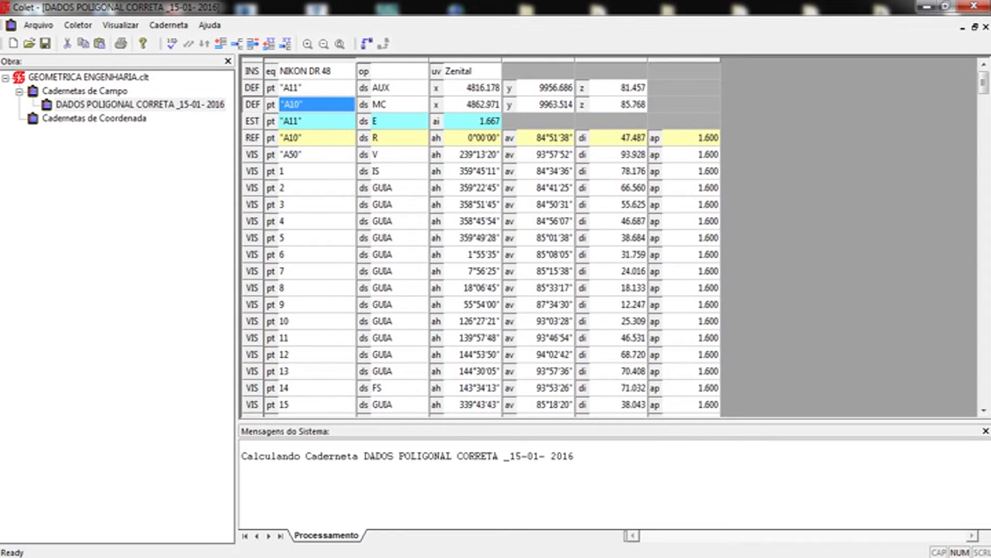
{"action": "key", "text": "Up"}
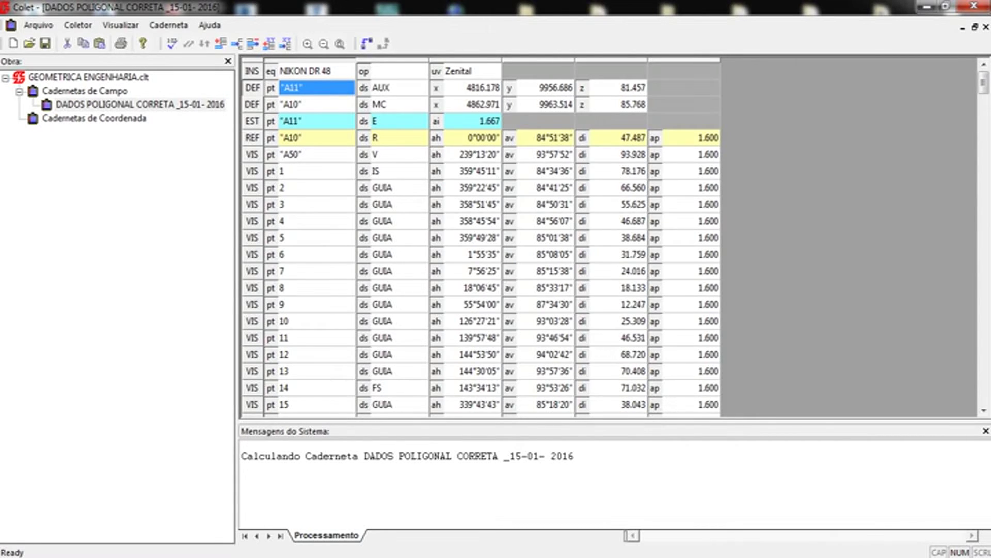
{"action": "key", "text": "F2"}
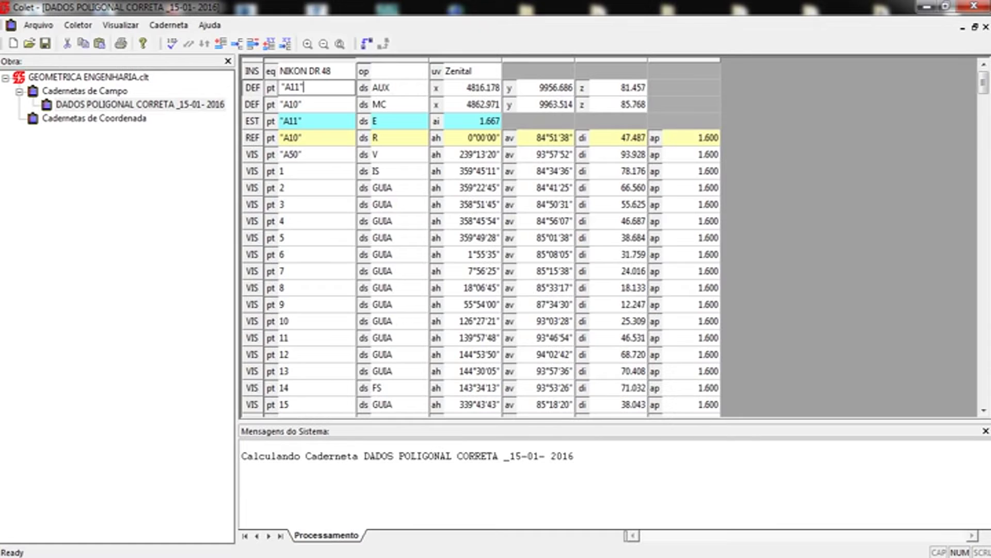
{"action": "key", "text": "Down"}
{"action": "key", "text": "Down"}
{"action": "key", "text": "Down"}
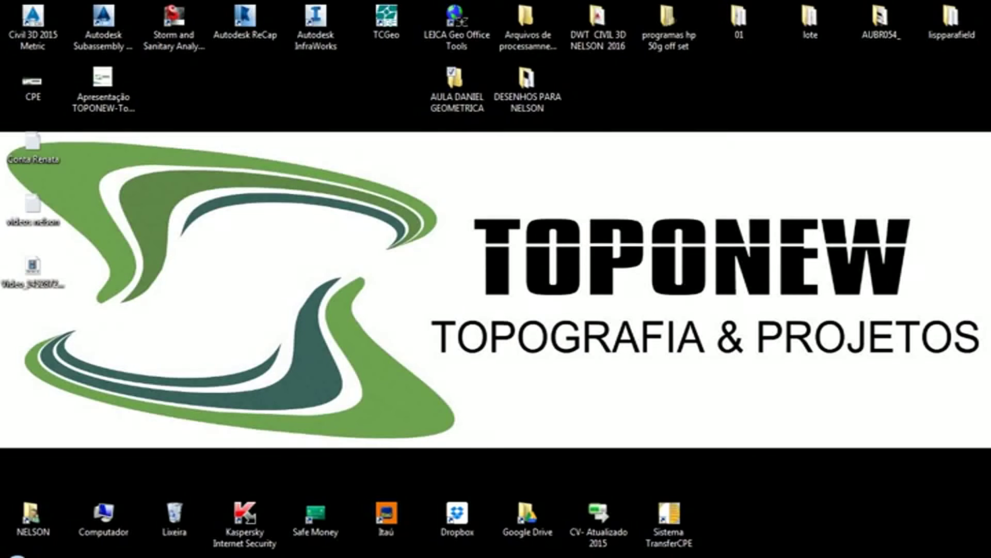
Step: Open the exported .fbk from AULA DANIEL GEOMETRICA\FBK in a maximized Notepad
{"action": "double_click", "coordinate": [454, 82]}
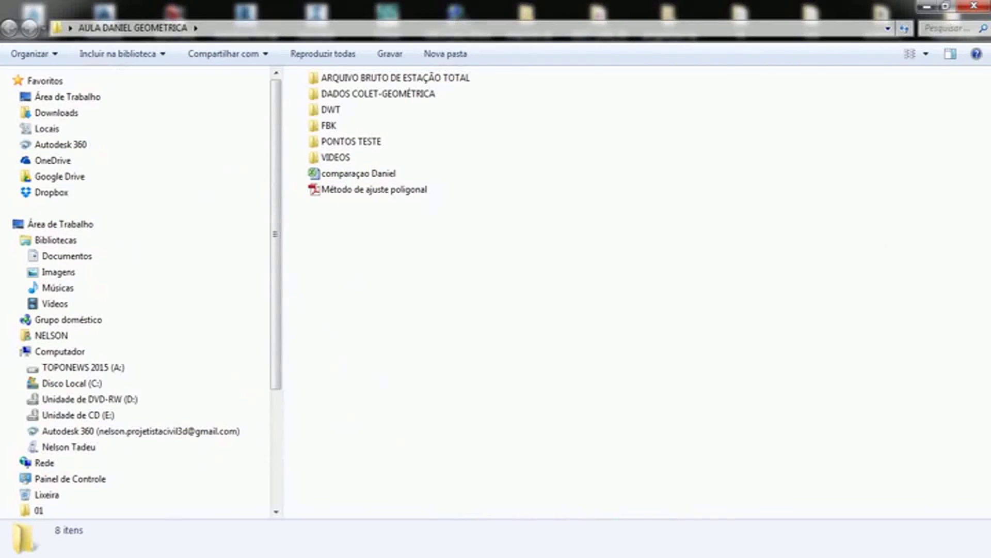
{"action": "double_click", "coordinate": [328, 125]}
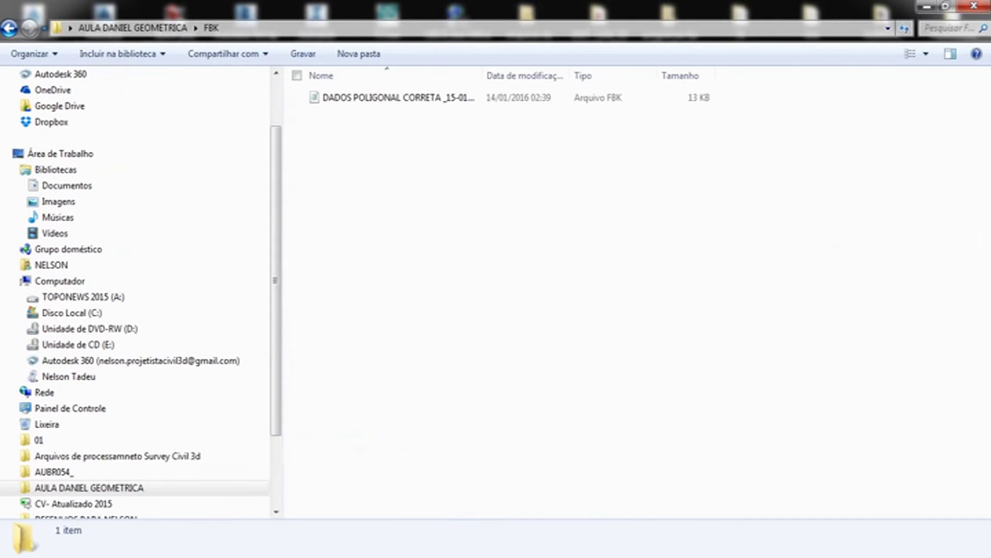
{"action": "double_click", "coordinate": [398, 97]}
{"action": "left_click", "coordinate": [597, 197]}
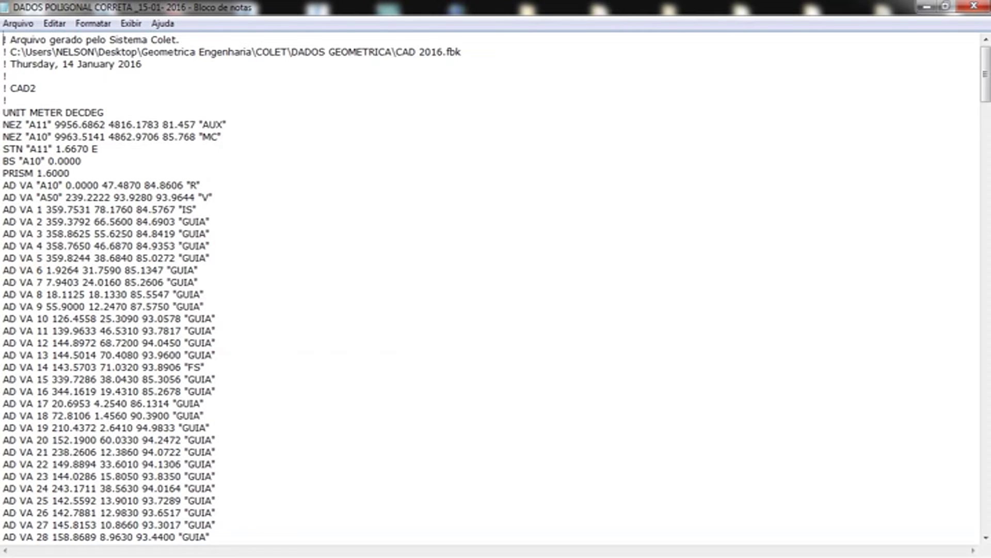
Step: Highlight CAD2, GUIA and A11 in the .fbk text, then browse the Editar and Arquivo menus
{"action": "left_click_drag", "start_coordinate": [36, 88], "coordinate": [10, 88]}
{"action": "left_click_drag", "start_coordinate": [179, 221], "coordinate": [209, 222]}
{"action": "left_click_drag", "start_coordinate": [28, 125], "coordinate": [51, 124]}
{"action": "left_click", "coordinate": [55, 24]}
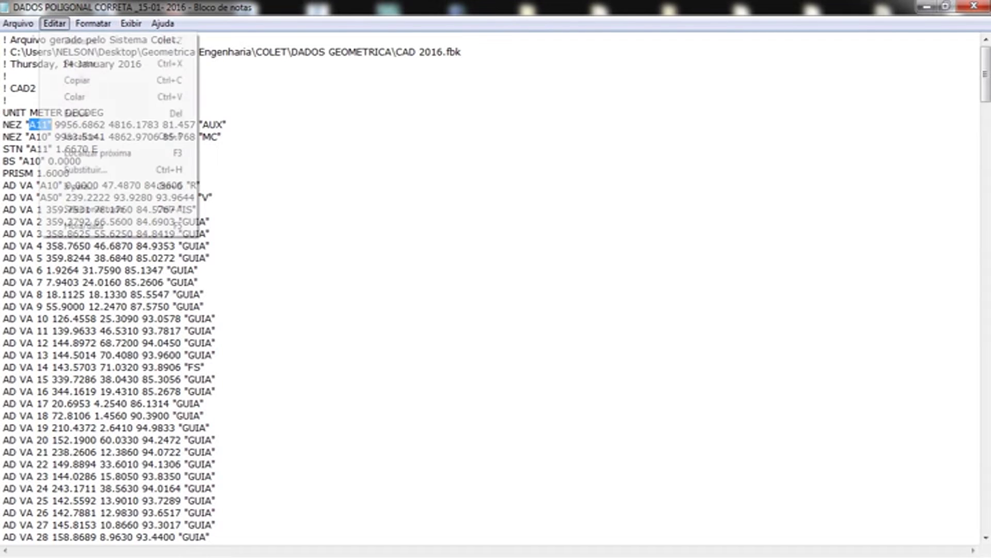
{"action": "left_click", "coordinate": [70, 173]}
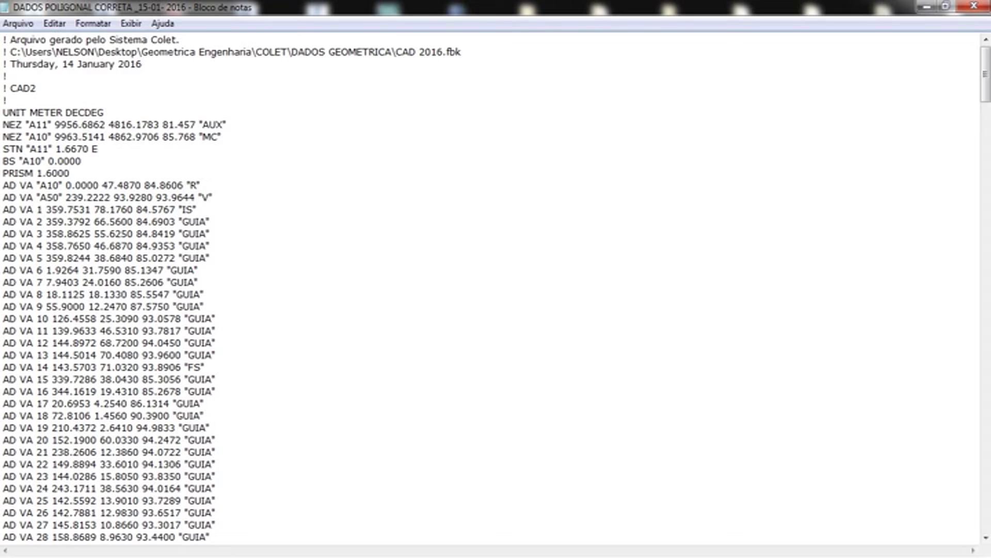
{"action": "left_click", "coordinate": [18, 23]}
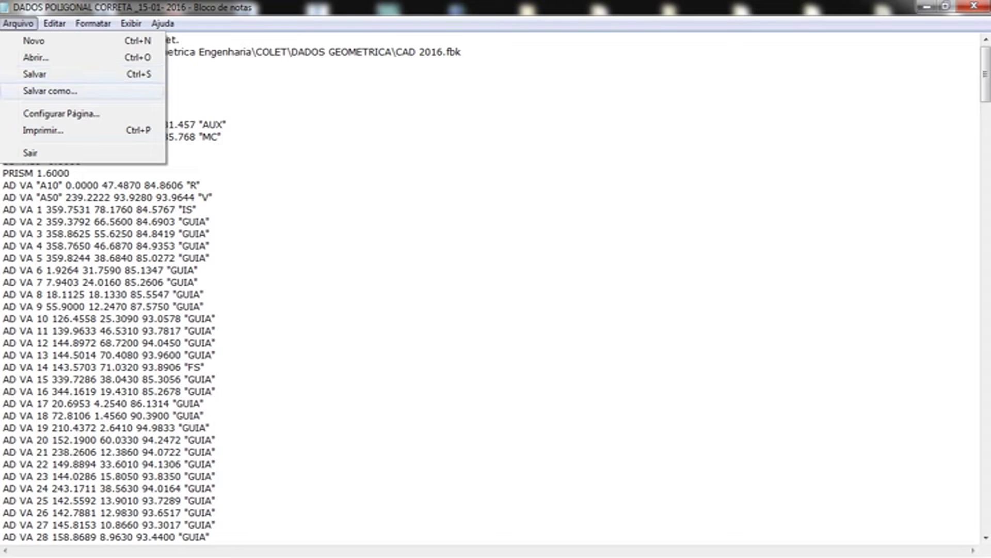
{"action": "left_click", "coordinate": [50, 91]}
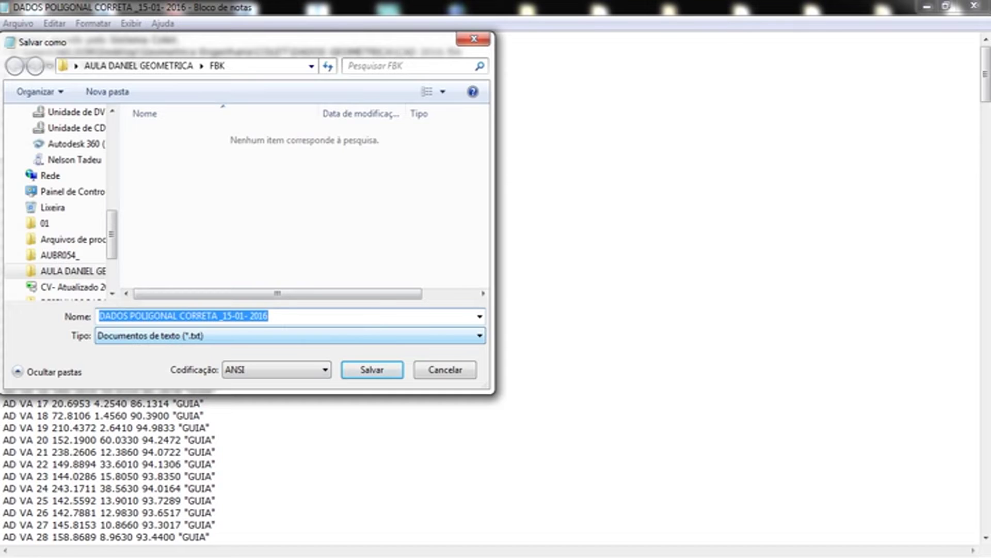
{"action": "left_click", "coordinate": [445, 369]}
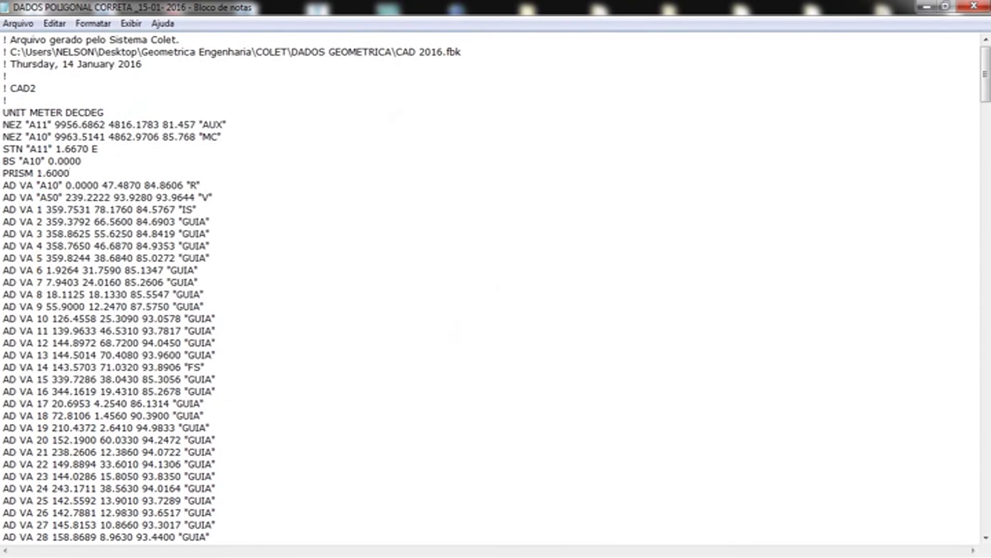
{"action": "left_click", "coordinate": [18, 23]}
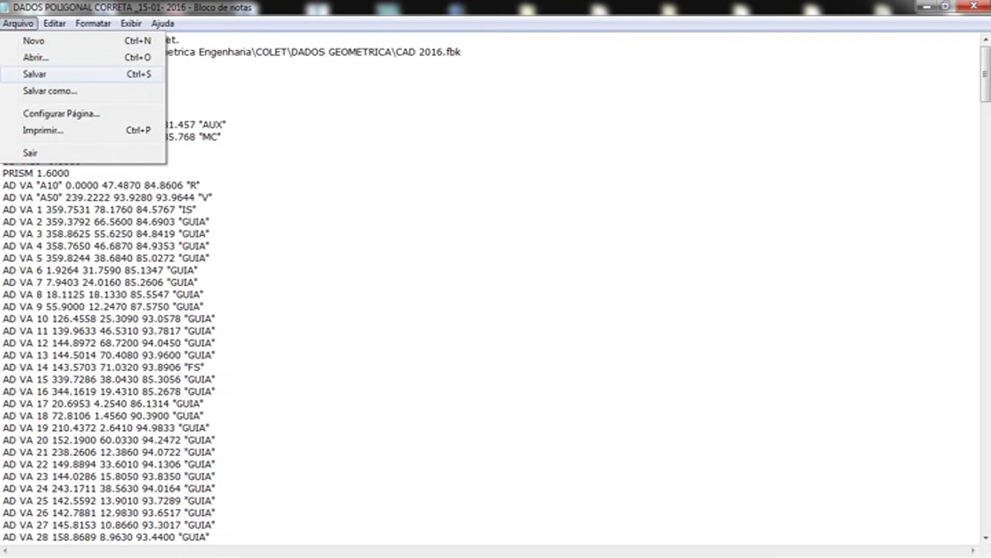
{"action": "left_click", "coordinate": [197, 208]}
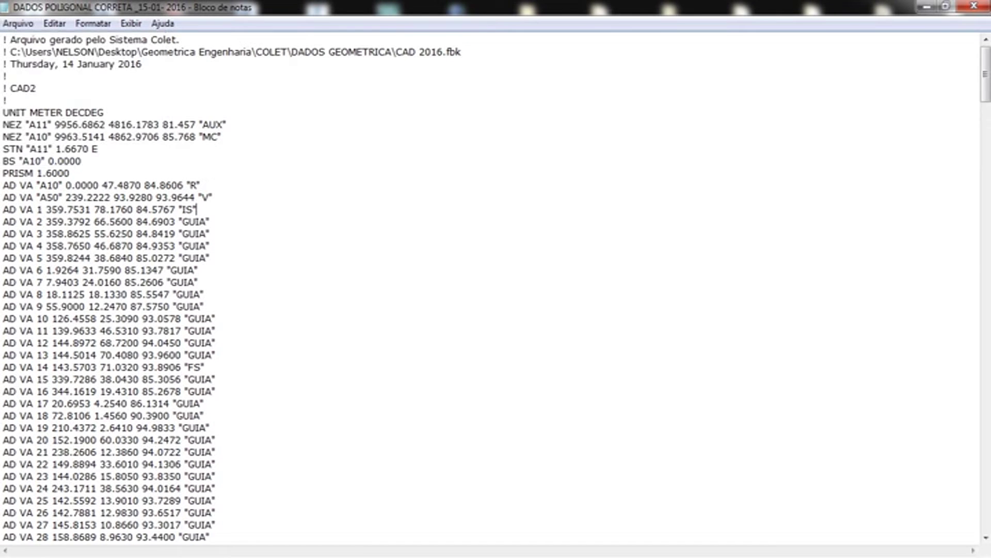
{"action": "left_click_drag", "start_coordinate": [183, 221], "coordinate": [207, 222]}
{"action": "left_click", "coordinate": [18, 23]}
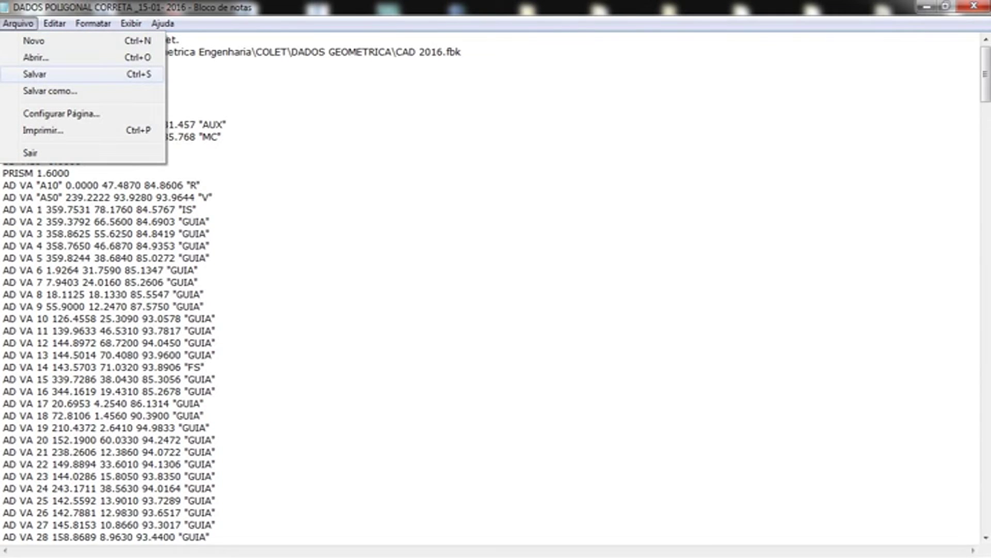
{"action": "key", "text": "Return"}
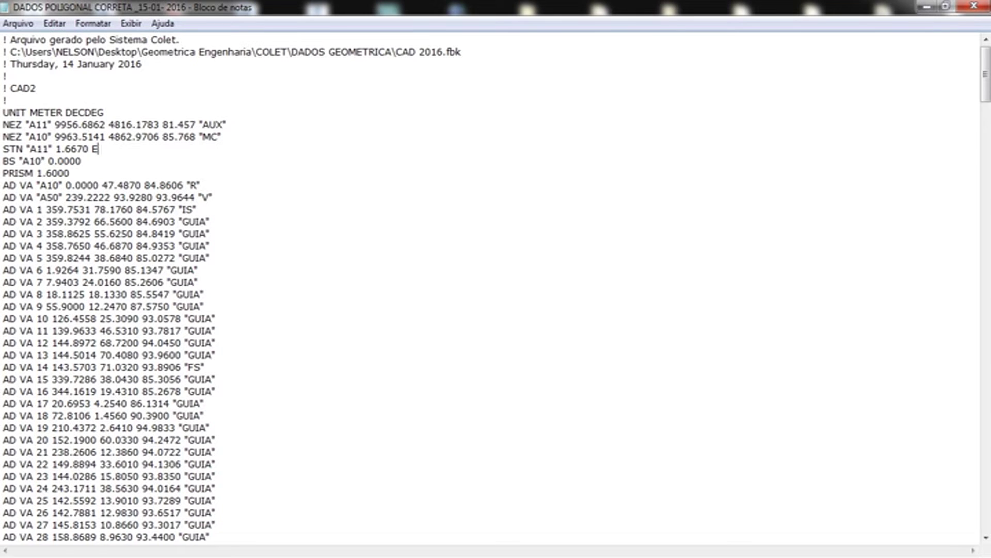
{"action": "double_click", "coordinate": [52, 173]}
{"action": "key", "text": "Right"}
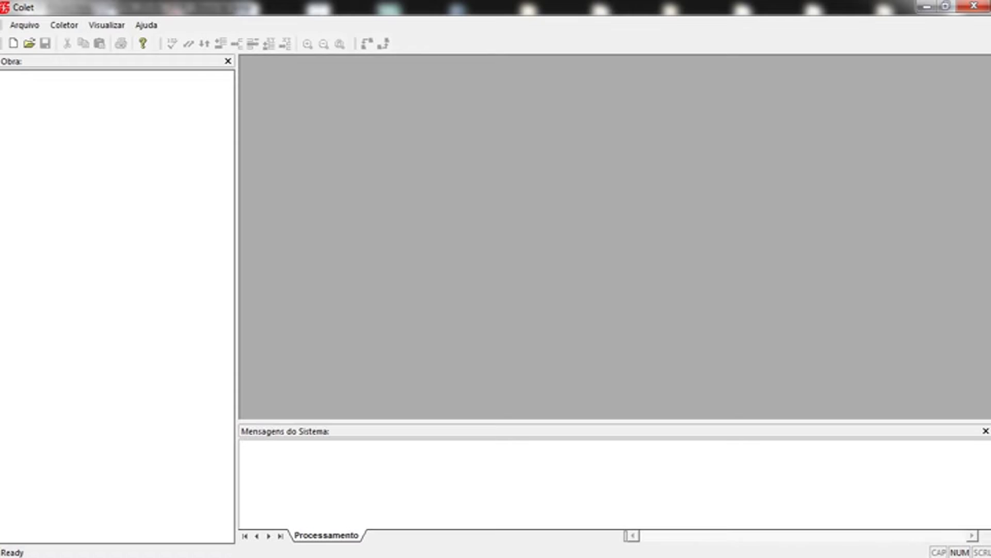
Step: Open GEOMETRICA ENGENHARIA.clt and maximize the DADOS POLIGONAL CORRETA field book window
{"action": "left_click", "coordinate": [28, 43]}
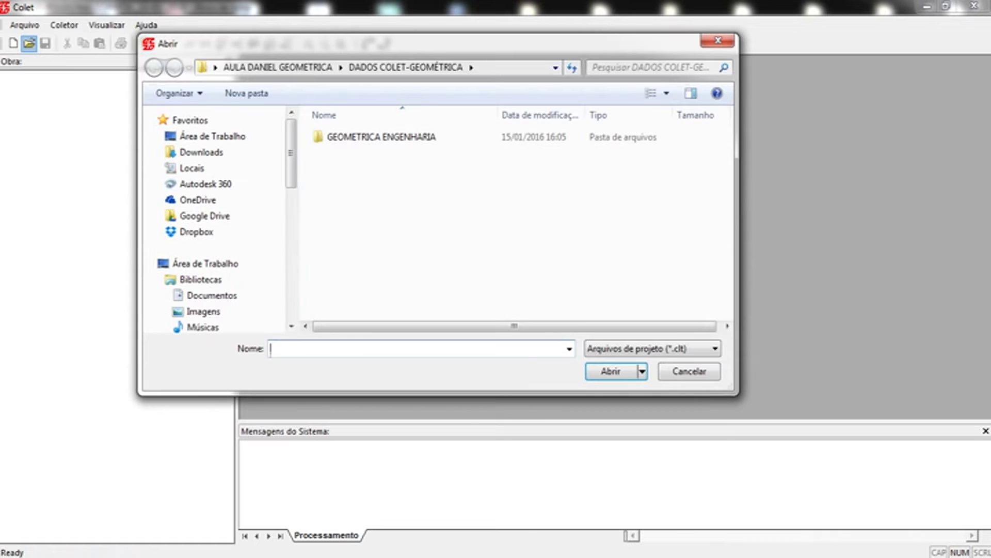
{"action": "double_click", "coordinate": [382, 137]}
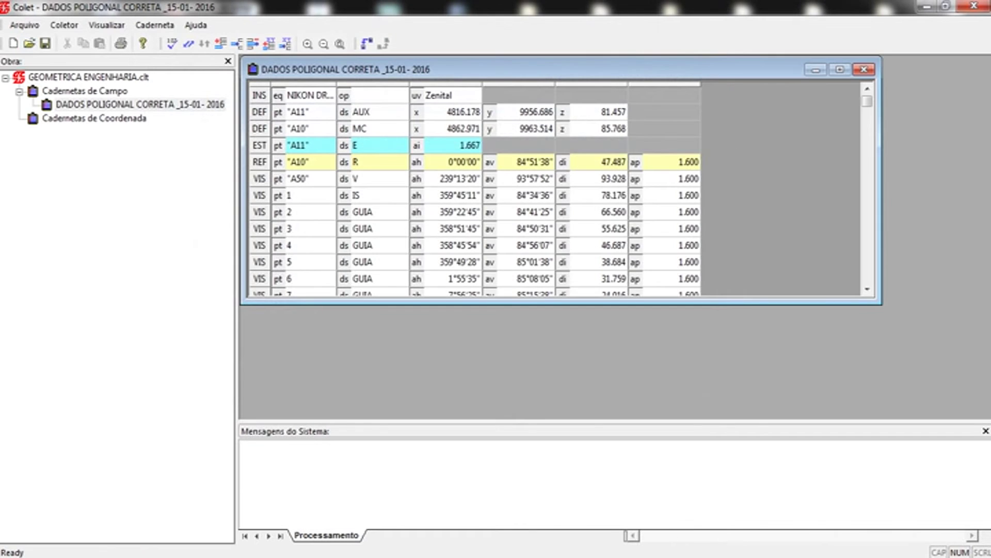
{"action": "left_click", "coordinate": [840, 69]}
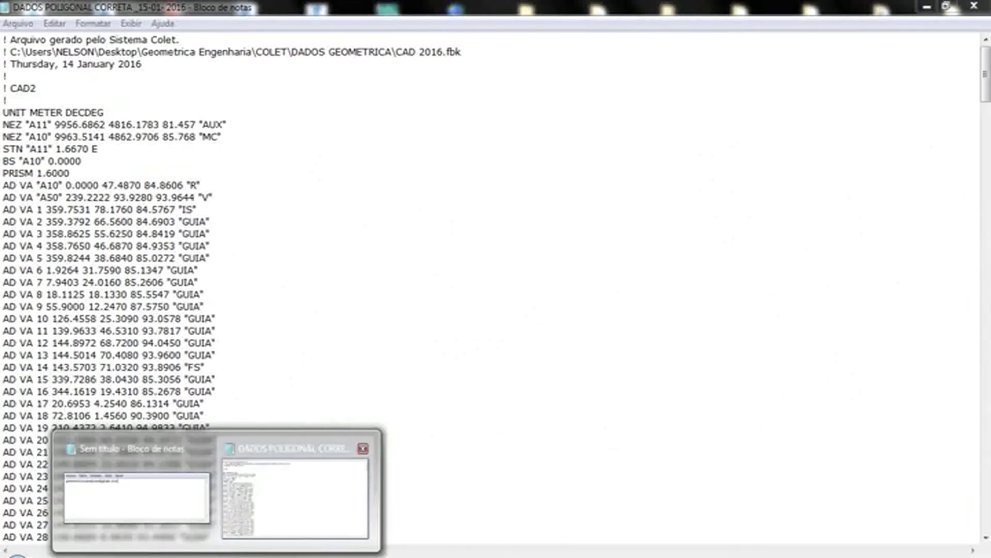
Step: Bring the exported .fbk up in Notepad as a smaller window moved over the Colet grid
{"action": "left_click", "coordinate": [294, 496]}
{"action": "left_click", "coordinate": [945, 5]}
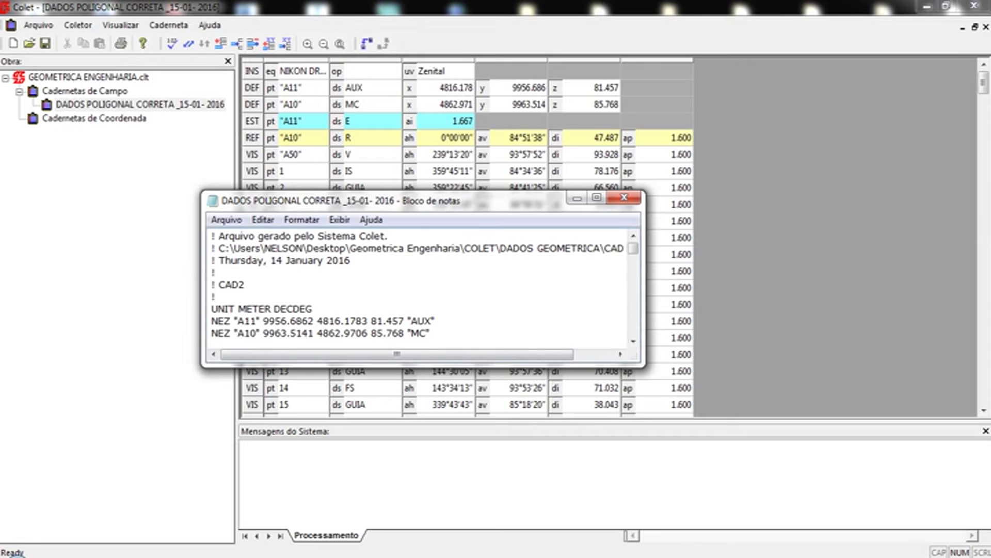
{"action": "left_click_drag", "start_coordinate": [361, 200], "coordinate": [657, 133]}
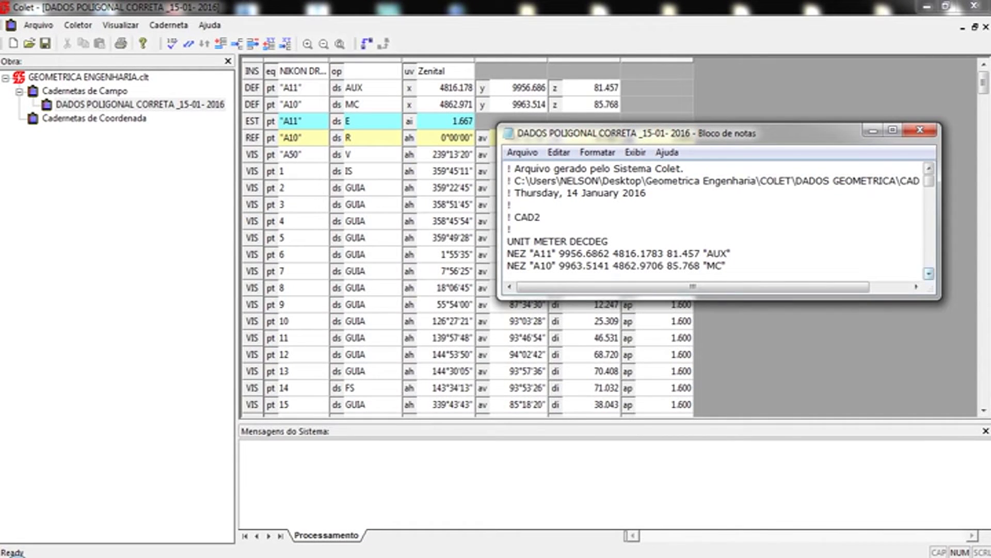
Step: Scroll to the observation lines and select 359.7531 on the AD VA 1 line, with grid rows visible above
{"action": "left_click", "coordinate": [928, 273]}
{"action": "left_click", "coordinate": [928, 273]}
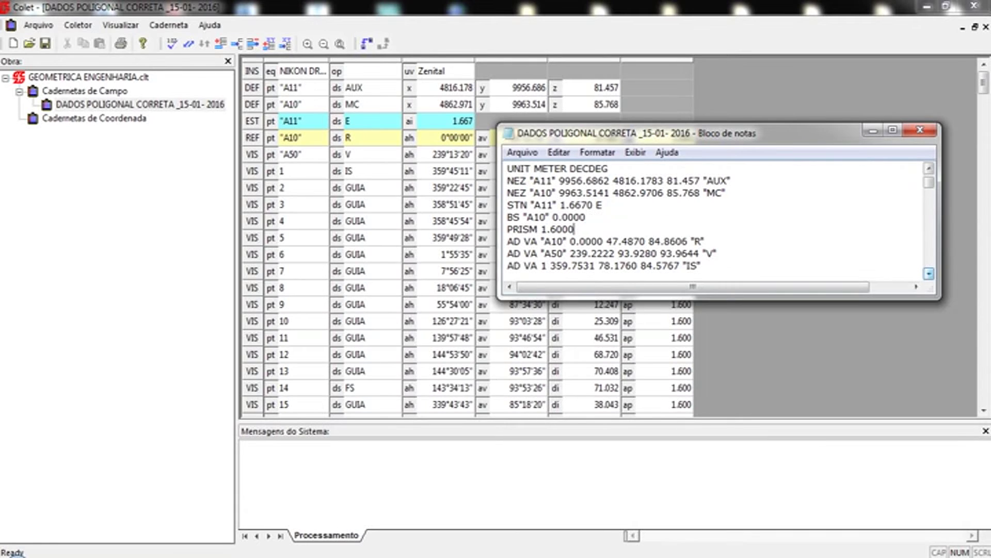
{"action": "left_click", "coordinate": [928, 273]}
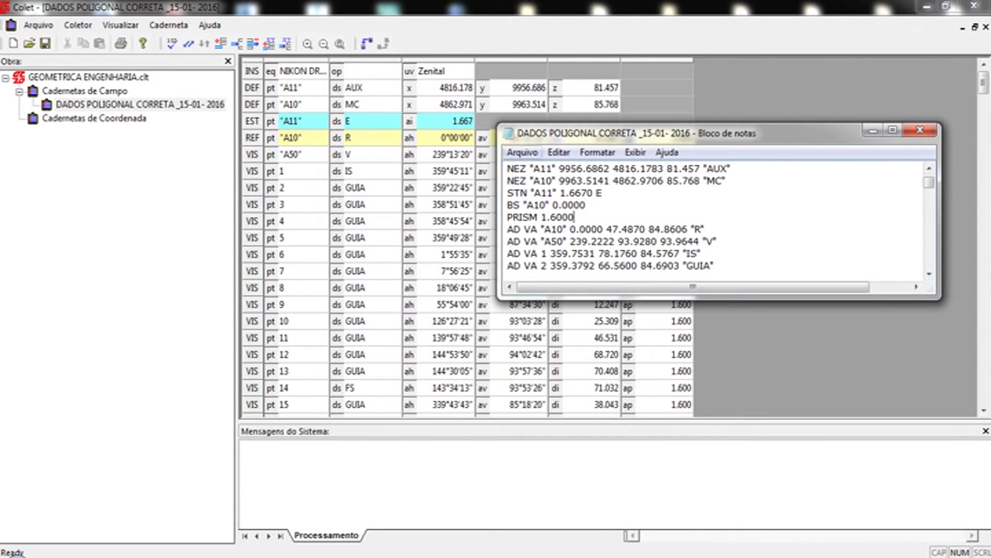
{"action": "left_click_drag", "start_coordinate": [657, 134], "coordinate": [406, 191]}
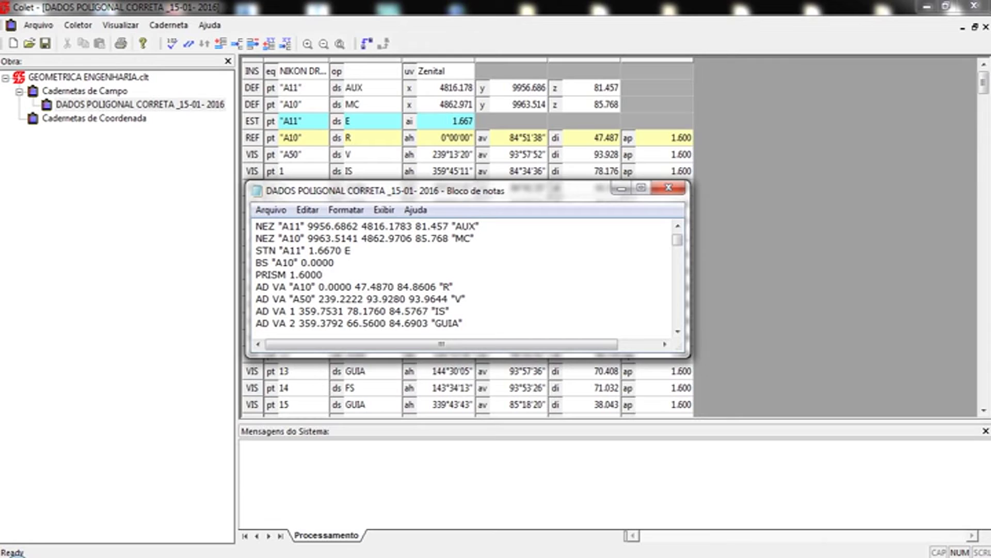
{"action": "left_click_drag", "start_coordinate": [289, 311], "coordinate": [296, 311]}
{"action": "left_click_drag", "start_coordinate": [299, 311], "coordinate": [343, 310]}
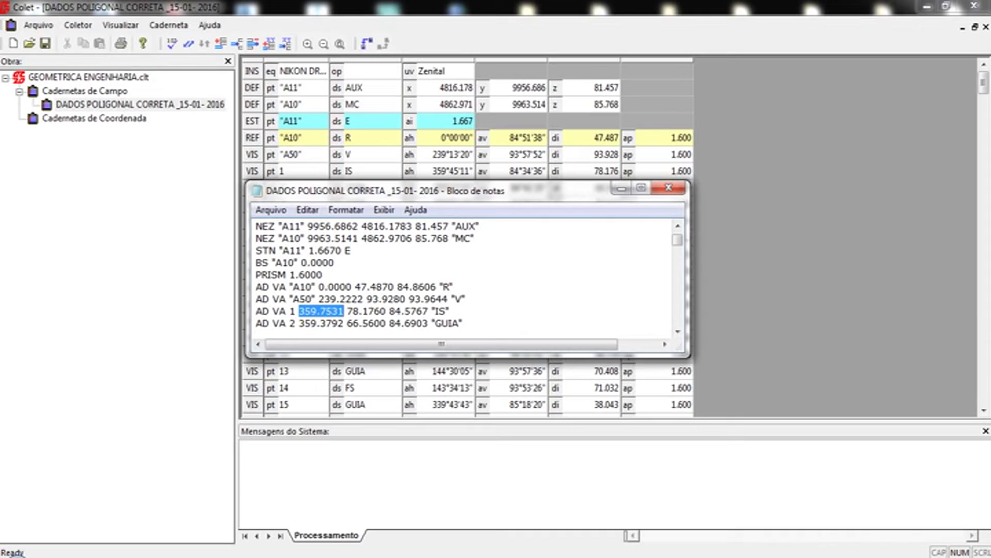
{"action": "key", "text": "Right"}
{"action": "key", "text": "Right"}
{"action": "key", "text": "shift+Right"}
{"action": "key", "text": "shift+Right"}
{"action": "key", "text": "shift+Right"}
{"action": "key", "text": "shift+Right"}
{"action": "key", "text": "shift+Right"}
{"action": "key", "text": "shift+Right"}
{"action": "key", "text": "shift+Right"}
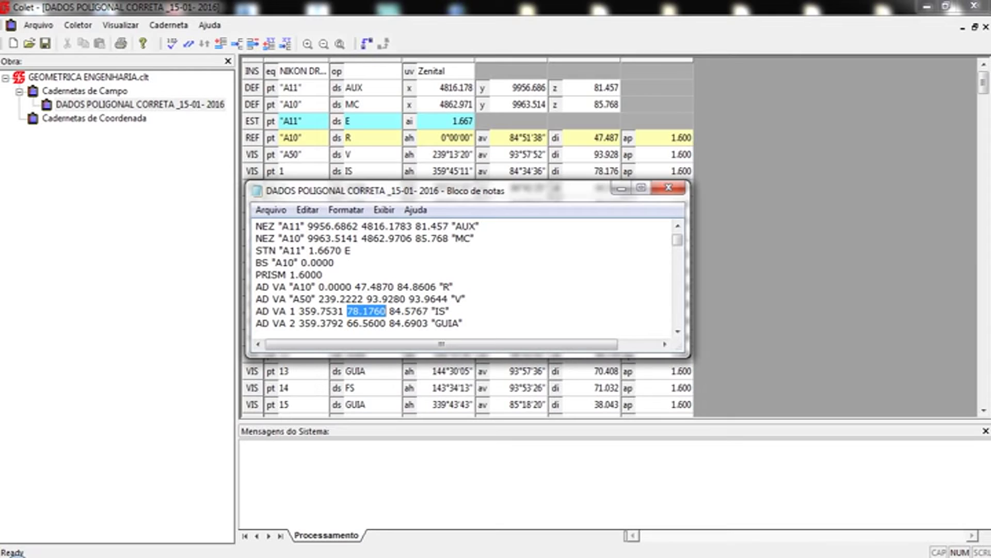
{"action": "key", "text": "Right"}
{"action": "key", "text": "Right"}
{"action": "key", "text": "shift+Right"}
{"action": "key", "text": "shift+Right"}
{"action": "key", "text": "shift+Right"}
{"action": "key", "text": "shift+Right"}
{"action": "key", "text": "shift+Right"}
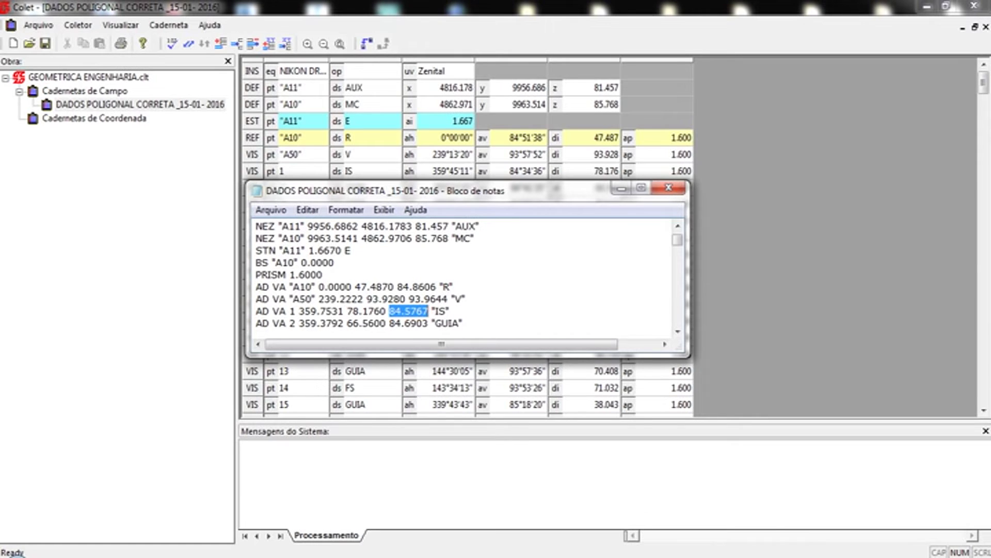
{"action": "left_click", "coordinate": [678, 331]}
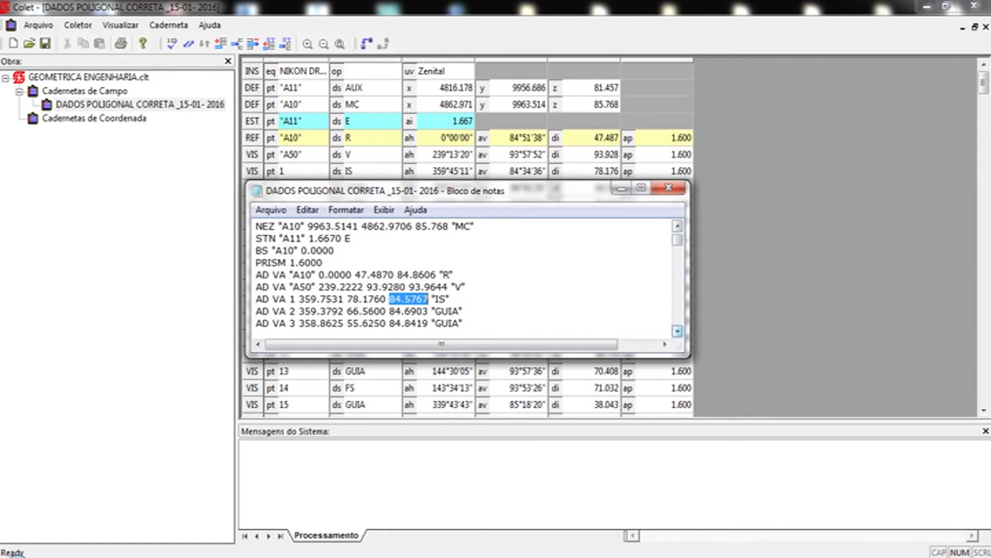
{"action": "left_click", "coordinate": [677, 331]}
{"action": "left_click", "coordinate": [677, 331]}
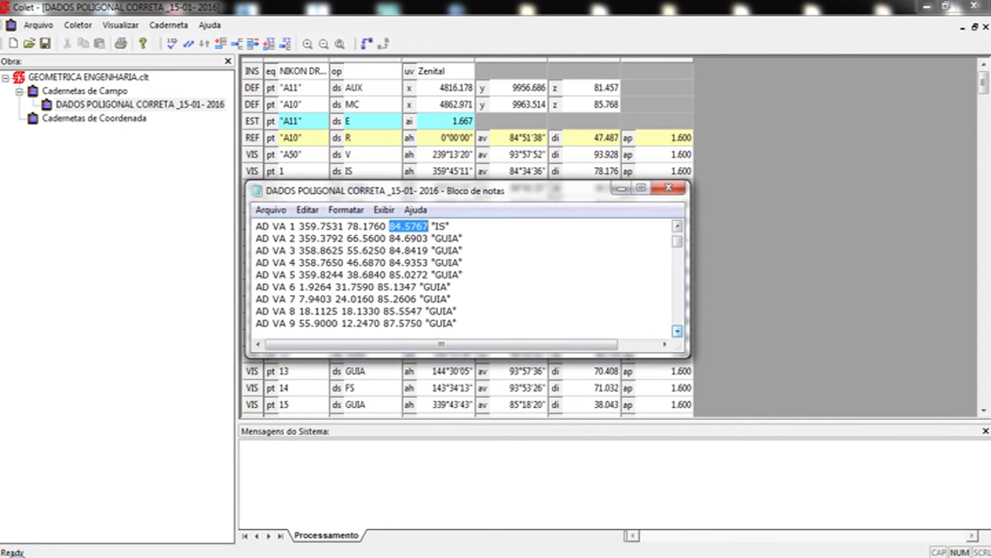
{"action": "left_click_drag", "start_coordinate": [677, 242], "coordinate": [678, 233]}
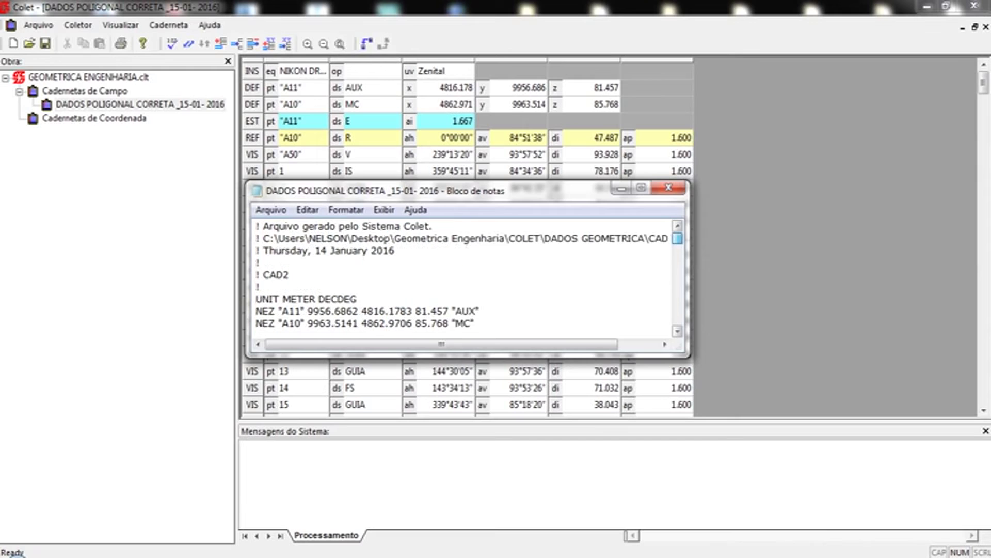
{"action": "left_click", "coordinate": [678, 331]}
{"action": "scroll", "coordinate": [678, 331], "scroll_direction": "down", "scroll_amount": 1}
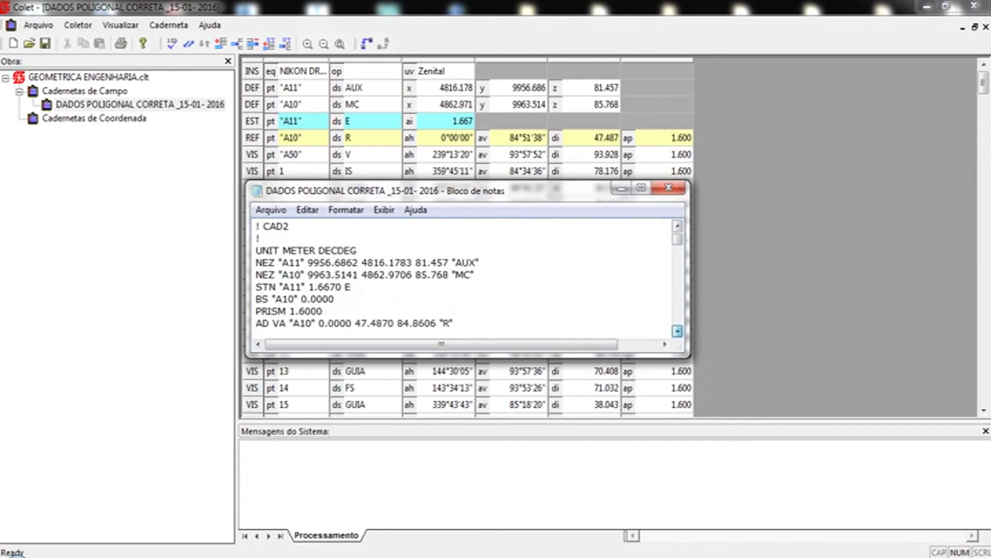
{"action": "scroll", "coordinate": [677, 331], "scroll_direction": "down", "scroll_amount": 1}
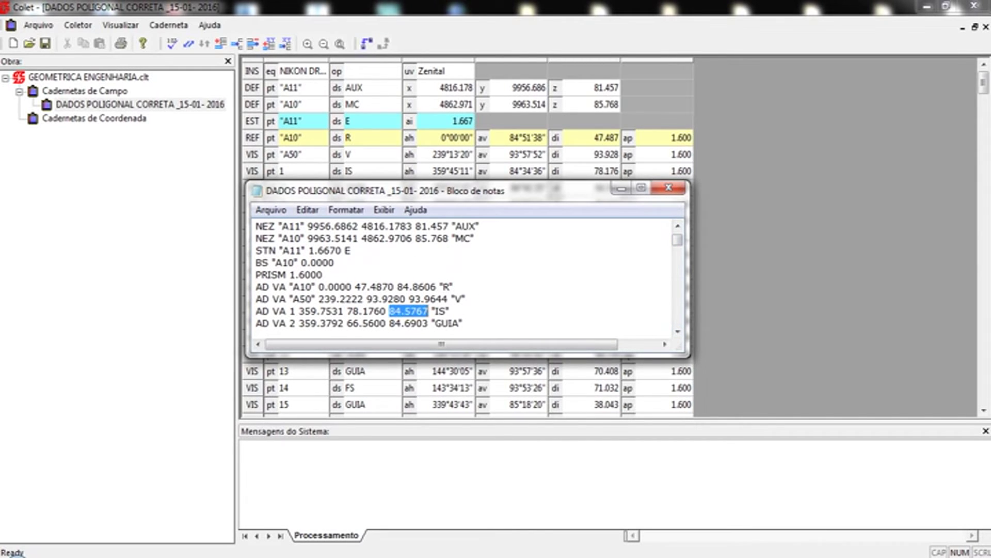
{"action": "left_click", "coordinate": [436, 287]}
{"action": "mouse_move", "coordinate": [557, 190]}
{"action": "left_mouse_down"}
{"action": "mouse_move", "coordinate": [366, 140]}
{"action": "mouse_move", "coordinate": [669, 117]}
{"action": "left_mouse_up"}
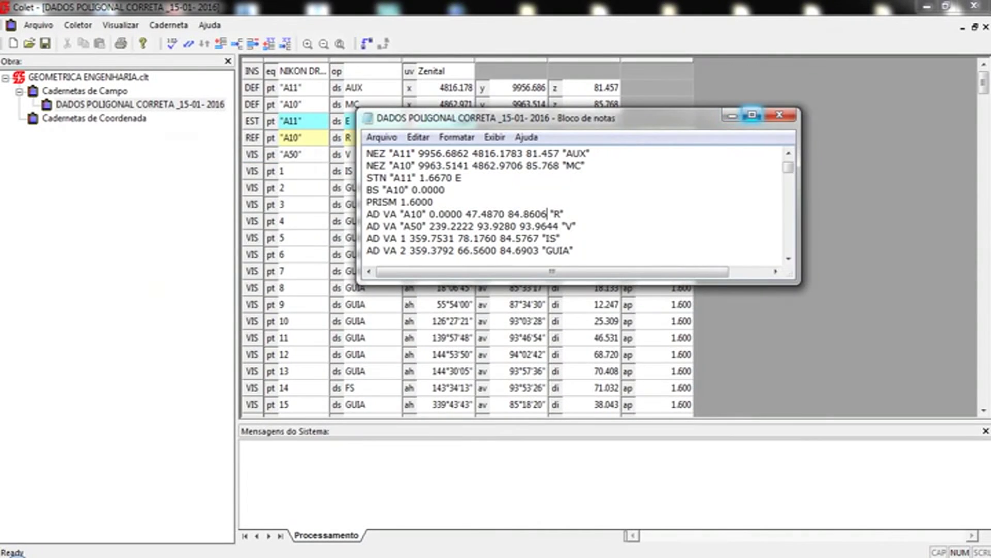
Step: Maximize the field book text and select the PRISM height value and the R code on the A10 line
{"action": "left_click", "coordinate": [752, 115]}
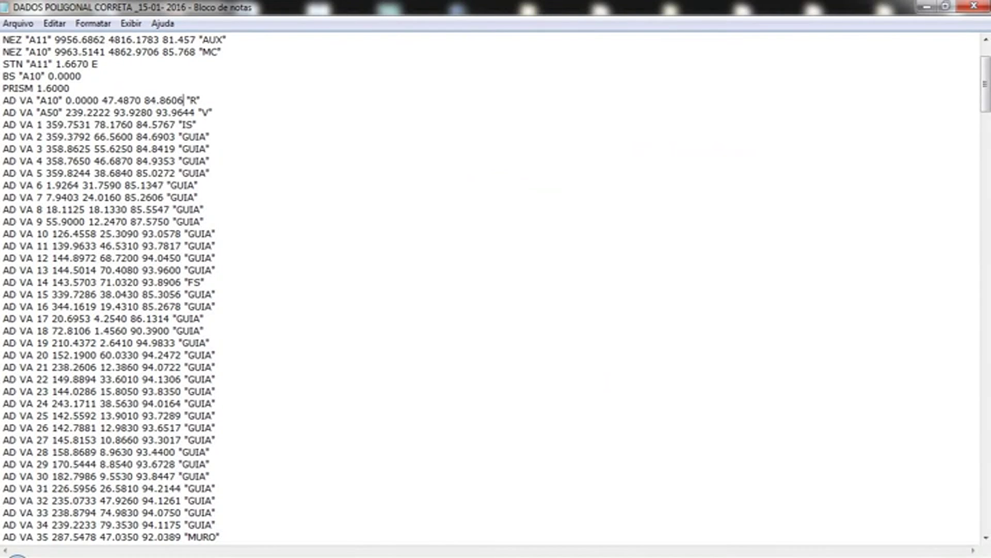
{"action": "left_click_drag", "start_coordinate": [14, 87], "coordinate": [70, 87]}
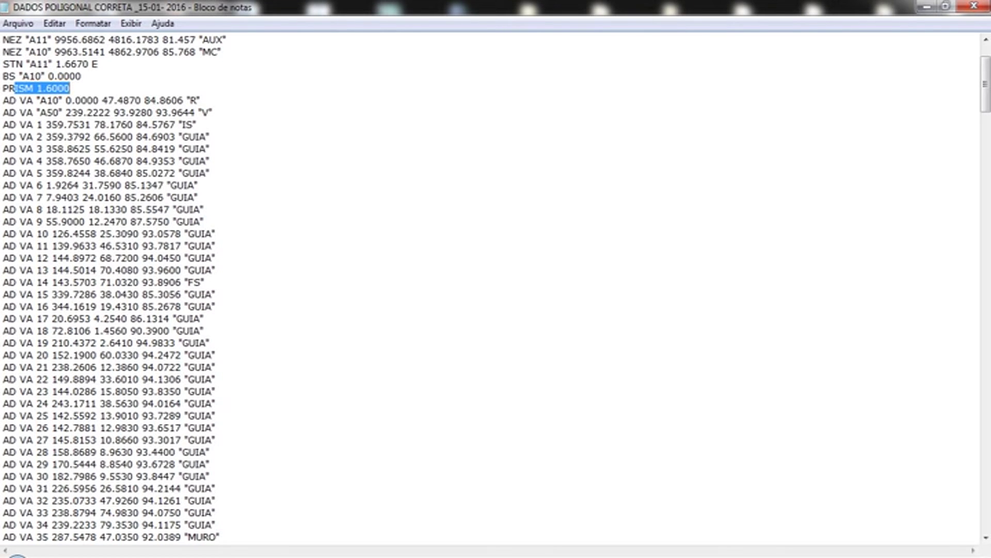
{"action": "left_click_drag", "start_coordinate": [201, 99], "coordinate": [190, 100]}
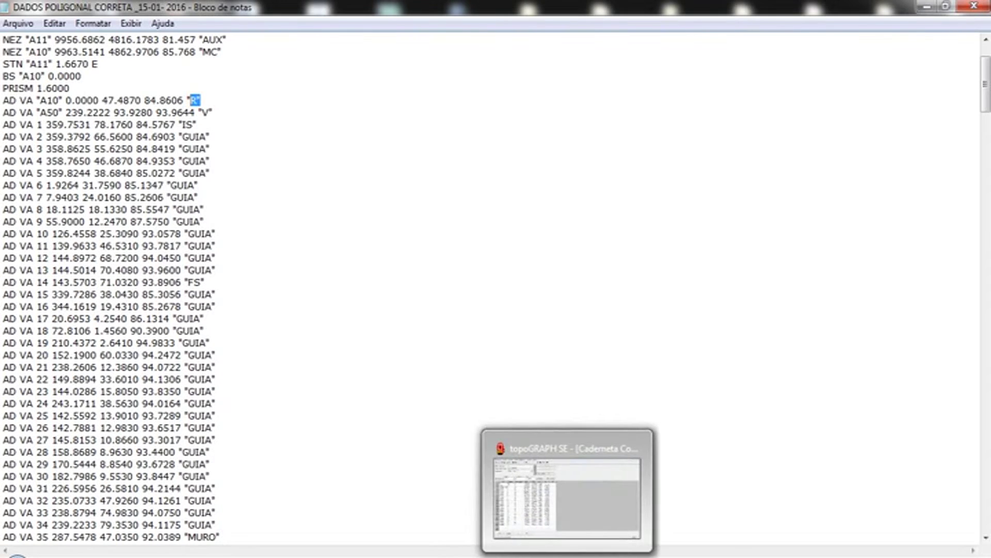
Step: Return to the Colet field book grid and move to point 5's prism height
{"action": "left_click", "coordinate": [542, 496]}
{"action": "key", "text": "Down"}
{"action": "key", "text": "Down"}
{"action": "key", "text": "Down"}
{"action": "key", "text": "Down"}
{"action": "key", "text": "Up"}
{"action": "key", "text": "Up"}
{"action": "key", "text": "Up"}
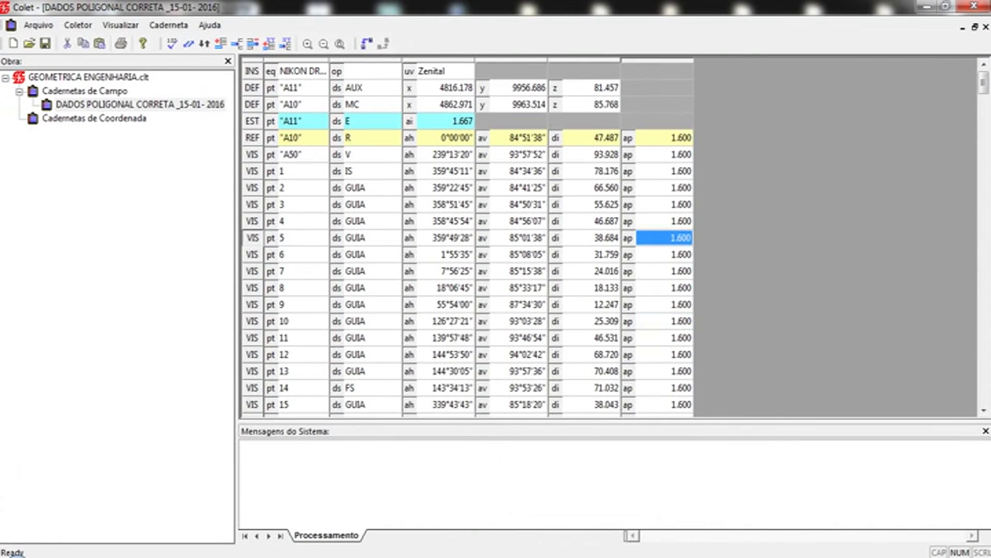
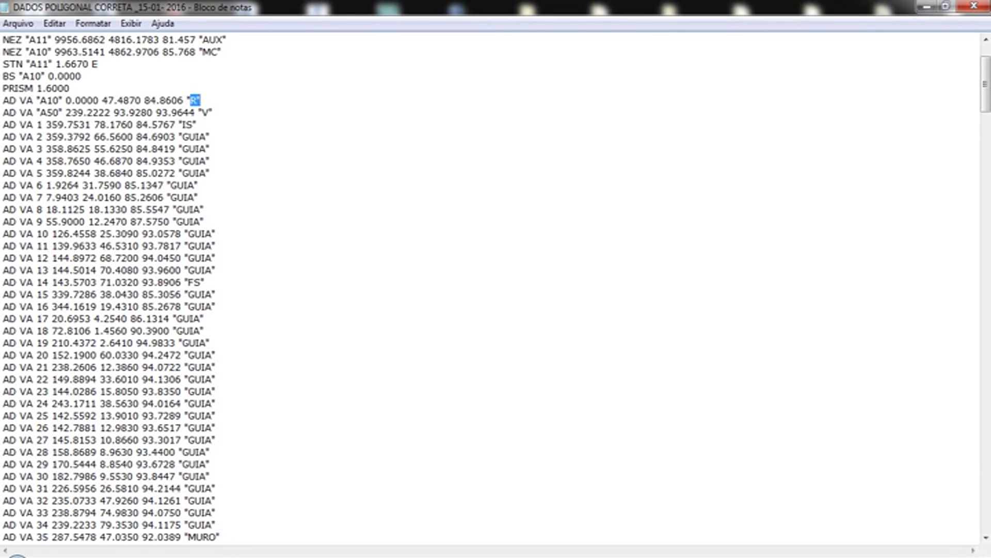
Step: Copy the IS code and paste it into the Replace dialog's search field
{"action": "key", "text": "Down"}
{"action": "key", "text": "Down"}
{"action": "key", "text": "End"}
{"action": "key", "text": "shift+Left"}
{"action": "key", "text": "shift+Left"}
{"action": "key", "text": "shift+Left"}
{"action": "right_click", "coordinate": [181, 124]}
{"action": "left_click", "coordinate": [212, 174]}
{"action": "left_click", "coordinate": [54, 23]}
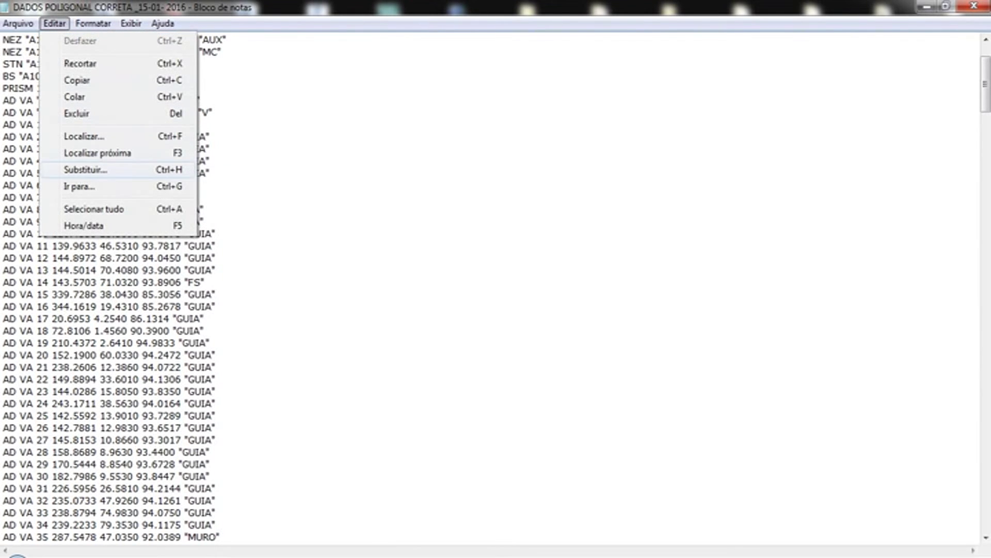
{"action": "left_click", "coordinate": [85, 170]}
{"action": "right_click", "coordinate": [155, 126]}
{"action": "left_click", "coordinate": [178, 191]}
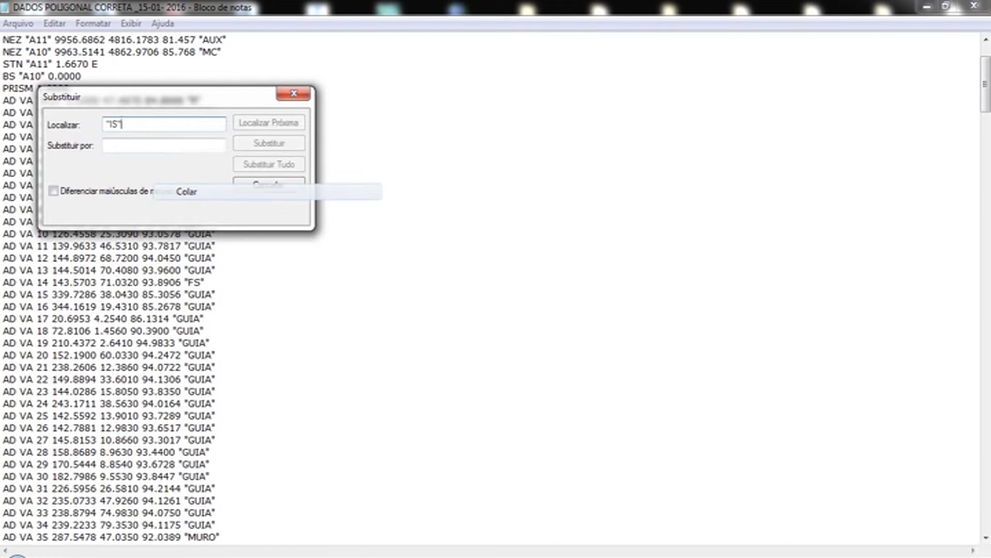
Step: Replace every IS code in the survey file with GUIA
{"action": "key", "text": "Return"}
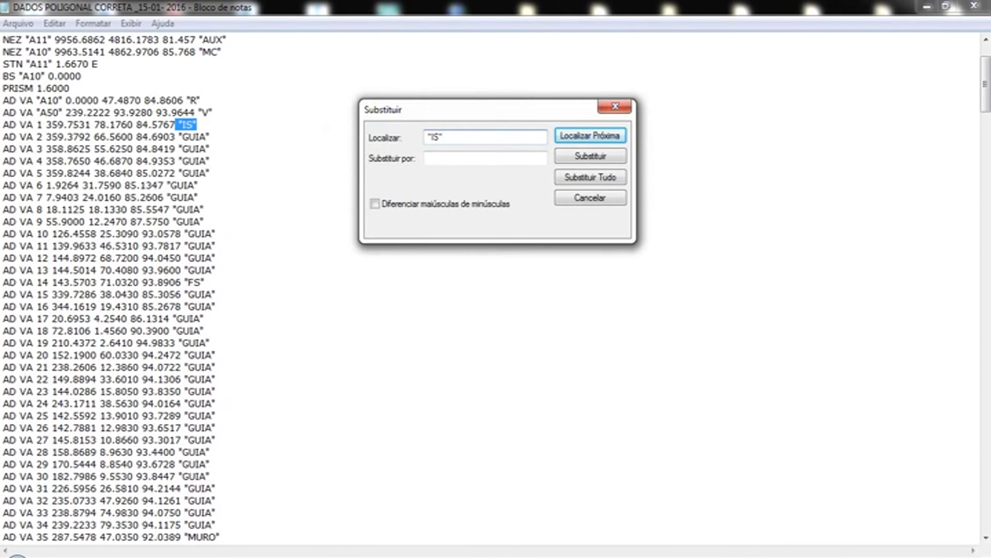
{"action": "left_click", "coordinate": [438, 158]}
{"action": "right_click", "coordinate": [438, 159]}
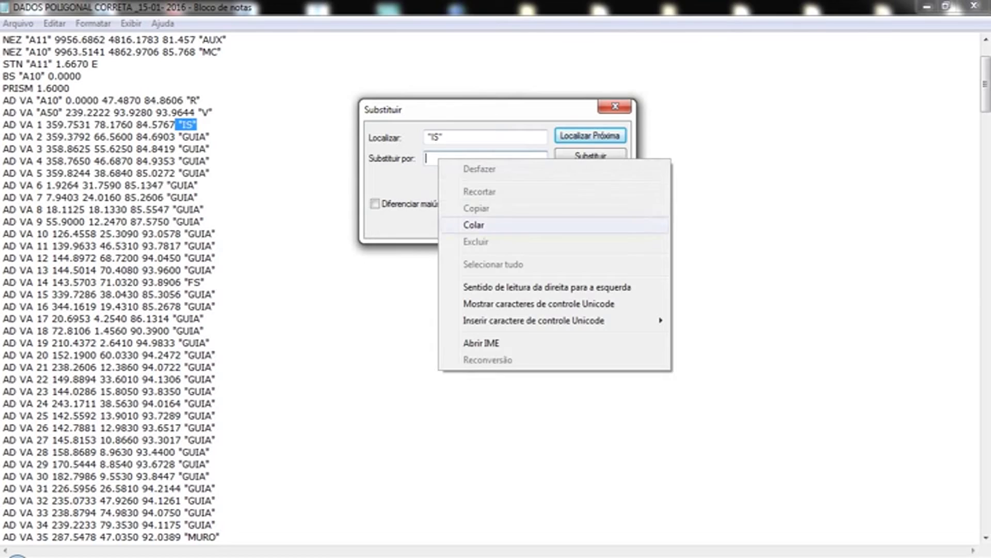
{"action": "left_click", "coordinate": [473, 225]}
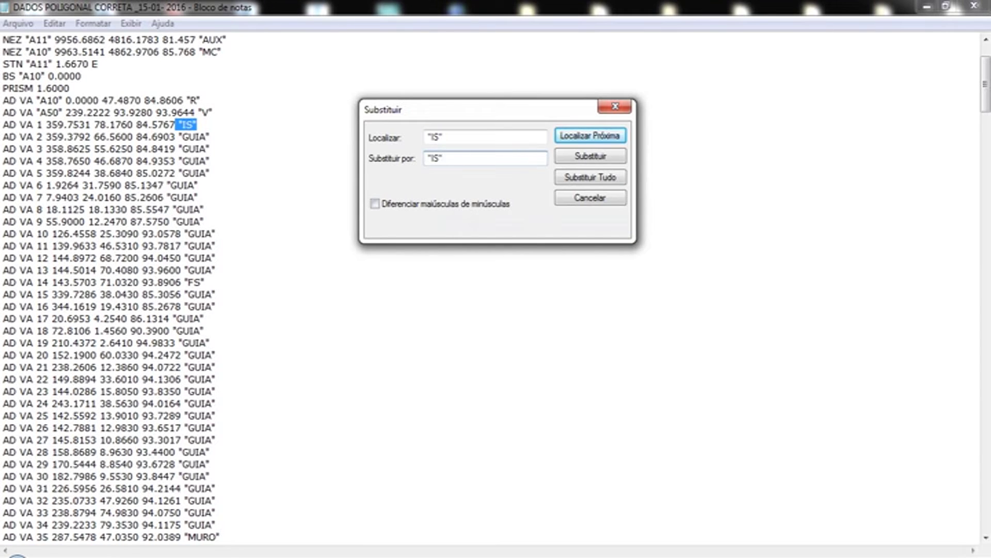
{"action": "key", "text": "BackSpace"}
{"action": "key", "text": "BackSpace"}
{"action": "key", "text": "BackSpace"}
{"action": "type", "text": "g"}
{"action": "key", "text": "BackSpace"}
{"action": "type", "text": "UI"}
{"action": "type", "text": "A\""}
{"action": "key", "text": "alt+t"}
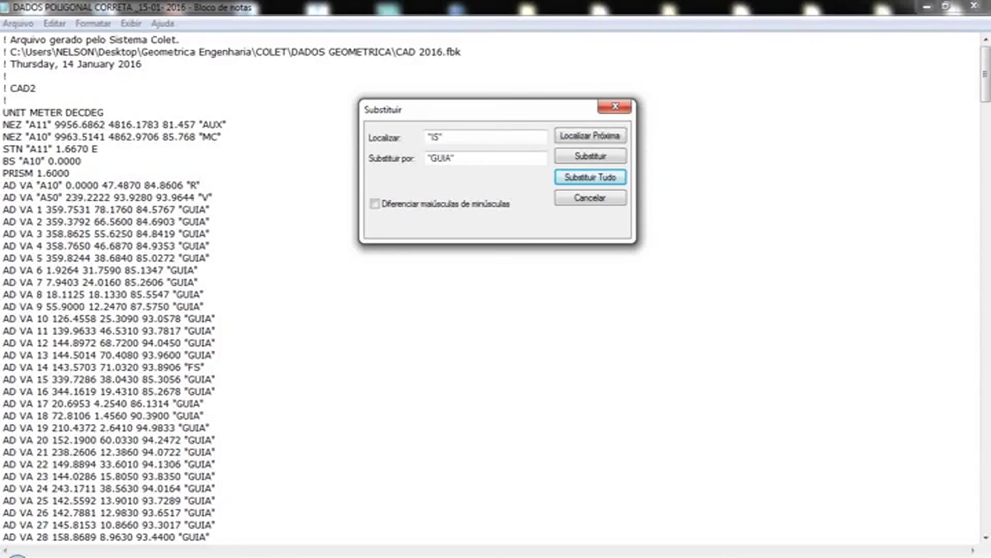
Step: Change the search text to FS and replace every FS code with GUIA
{"action": "left_click", "coordinate": [433, 136]}
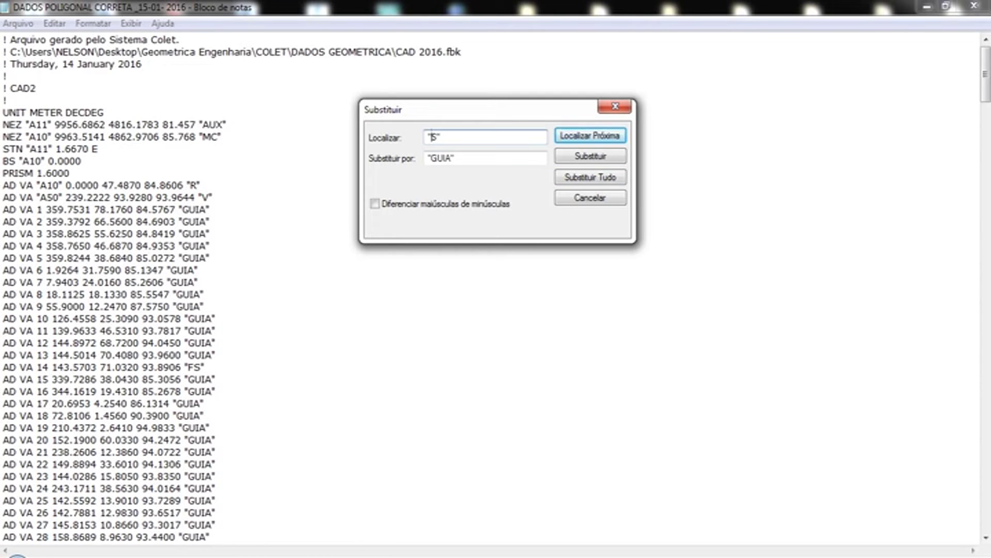
{"action": "type", "text": "F"}
{"action": "left_click", "coordinate": [590, 177]}
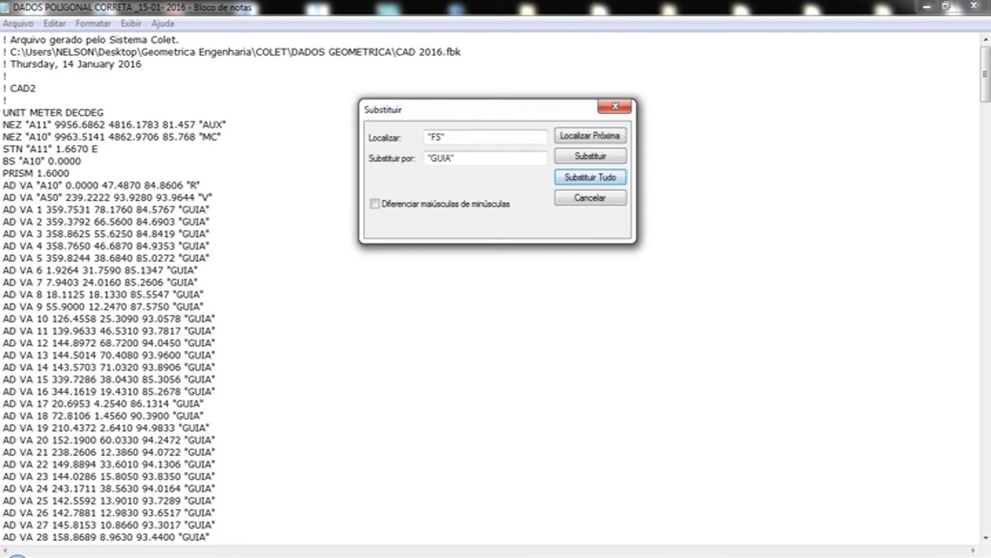
Step: Scroll through the survey file to its last lines to check the replaced codes
{"action": "left_click", "coordinate": [210, 209]}
{"action": "scroll", "coordinate": [210, 209], "scroll_direction": "down", "scroll_amount": 2}
{"action": "scroll", "coordinate": [210, 210], "scroll_direction": "down", "scroll_amount": 2}
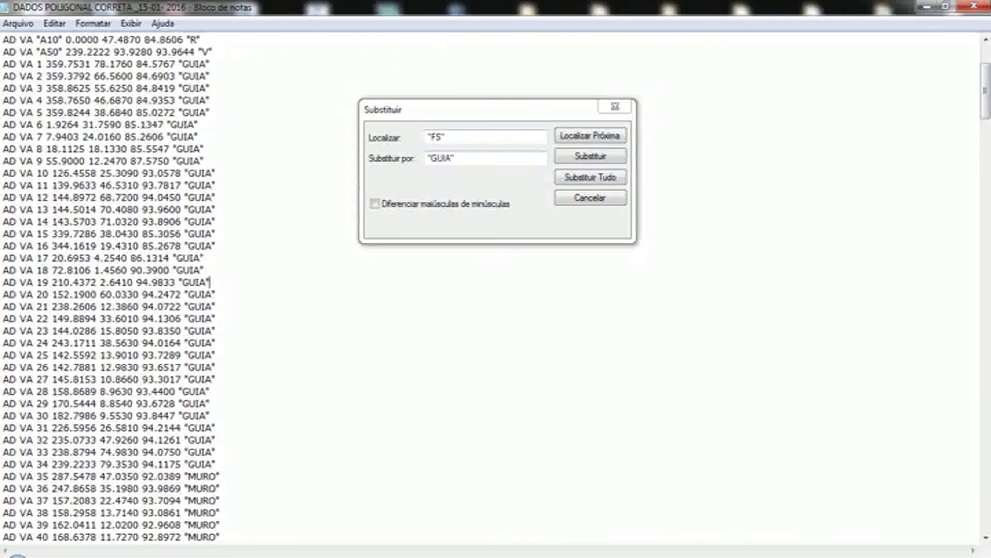
{"action": "scroll", "coordinate": [210, 209], "scroll_direction": "down", "scroll_amount": 2}
{"action": "scroll", "coordinate": [210, 209], "scroll_direction": "down", "scroll_amount": 4}
{"action": "scroll", "coordinate": [211, 209], "scroll_direction": "down", "scroll_amount": 2}
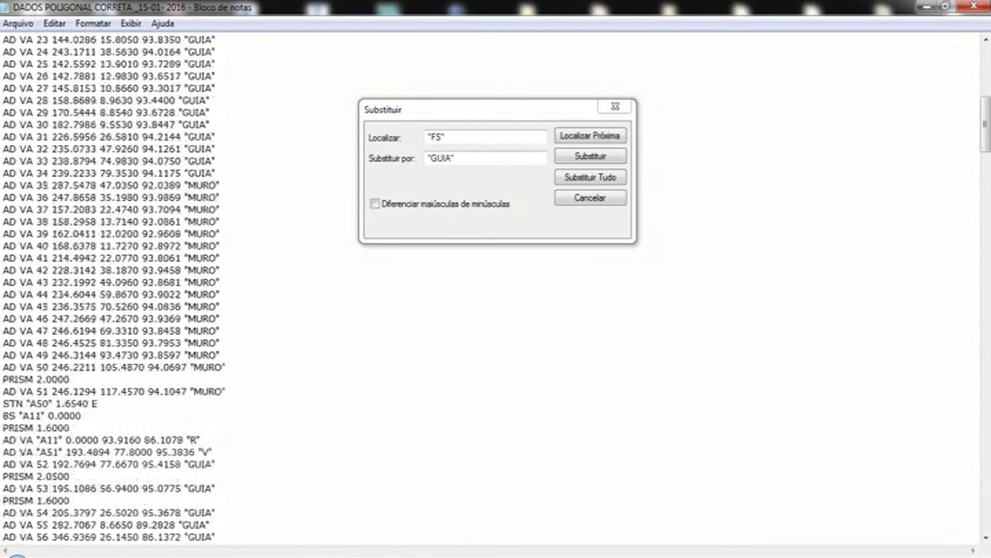
{"action": "scroll", "coordinate": [210, 209], "scroll_direction": "down", "scroll_amount": 2}
{"action": "scroll", "coordinate": [210, 209], "scroll_direction": "down", "scroll_amount": 2}
{"action": "scroll", "coordinate": [210, 209], "scroll_direction": "down", "scroll_amount": 1}
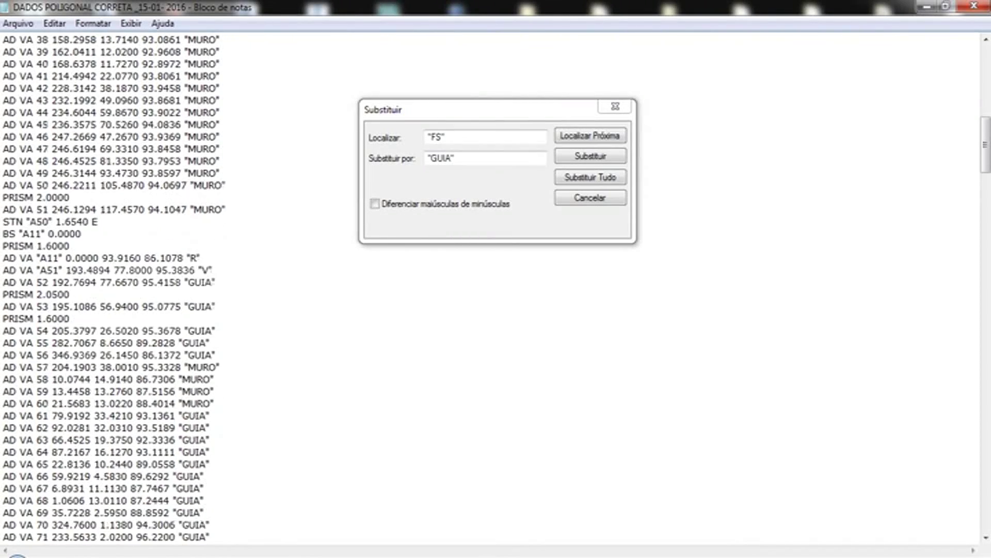
{"action": "scroll", "coordinate": [210, 209], "scroll_direction": "down", "scroll_amount": 3}
{"action": "scroll", "coordinate": [210, 209], "scroll_direction": "down", "scroll_amount": 4}
{"action": "scroll", "coordinate": [210, 210], "scroll_direction": "down", "scroll_amount": 3}
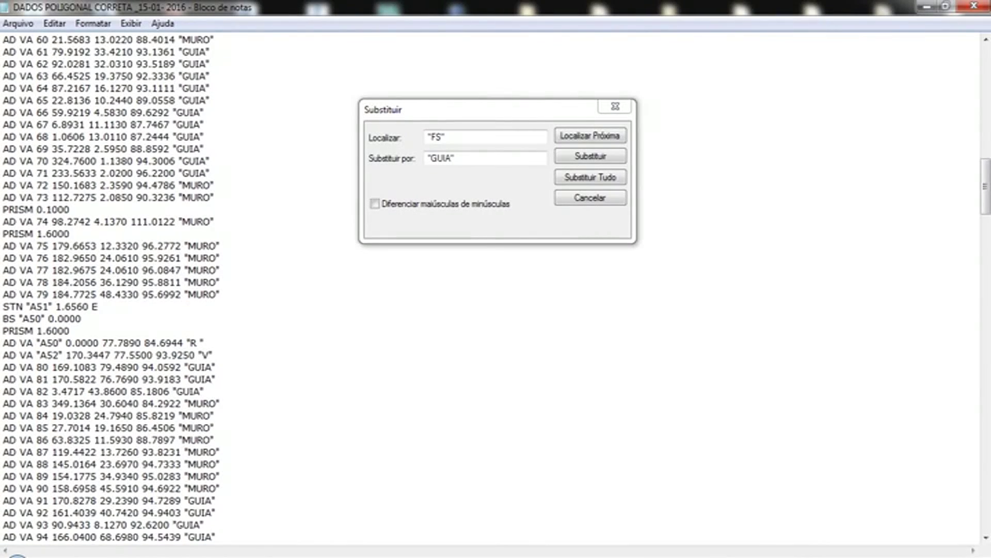
{"action": "scroll", "coordinate": [210, 209], "scroll_direction": "down", "scroll_amount": 2}
{"action": "scroll", "coordinate": [211, 209], "scroll_direction": "down", "scroll_amount": 2}
{"action": "scroll", "coordinate": [210, 209], "scroll_direction": "down", "scroll_amount": 3}
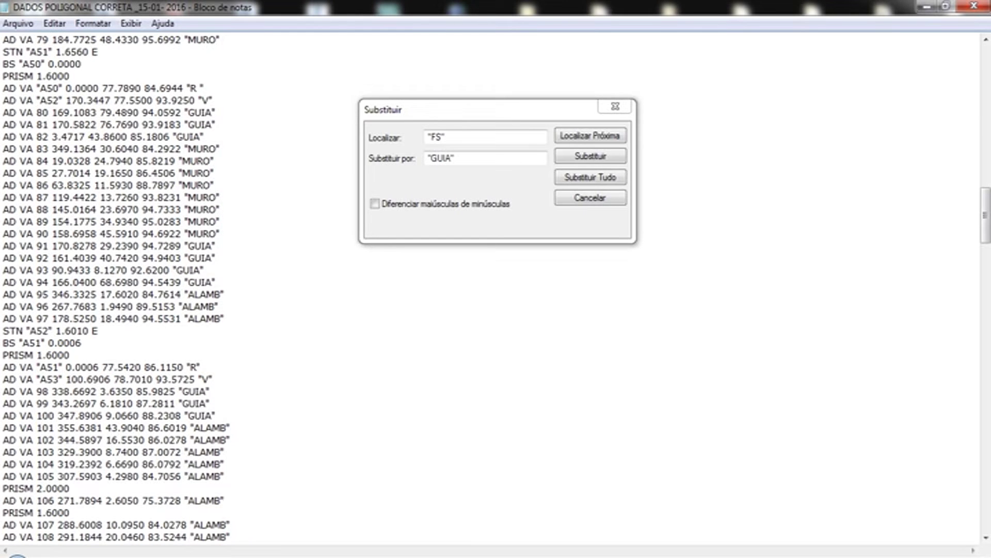
{"action": "scroll", "coordinate": [490, 361], "scroll_direction": "down", "scroll_amount": 3}
{"action": "scroll", "coordinate": [490, 361], "scroll_direction": "down", "scroll_amount": 3}
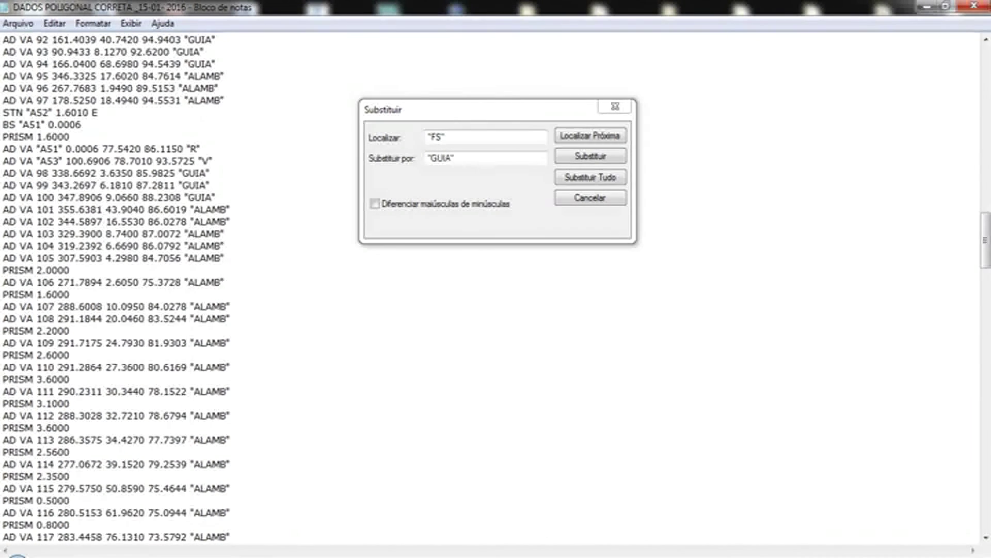
{"action": "scroll", "coordinate": [491, 361], "scroll_direction": "down", "scroll_amount": 4}
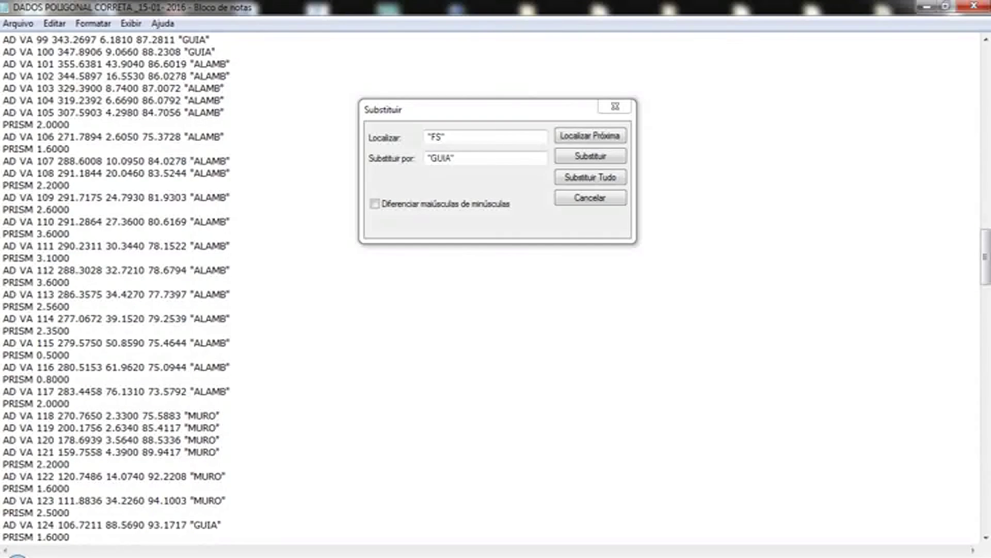
{"action": "scroll", "coordinate": [491, 361], "scroll_direction": "down", "scroll_amount": 3}
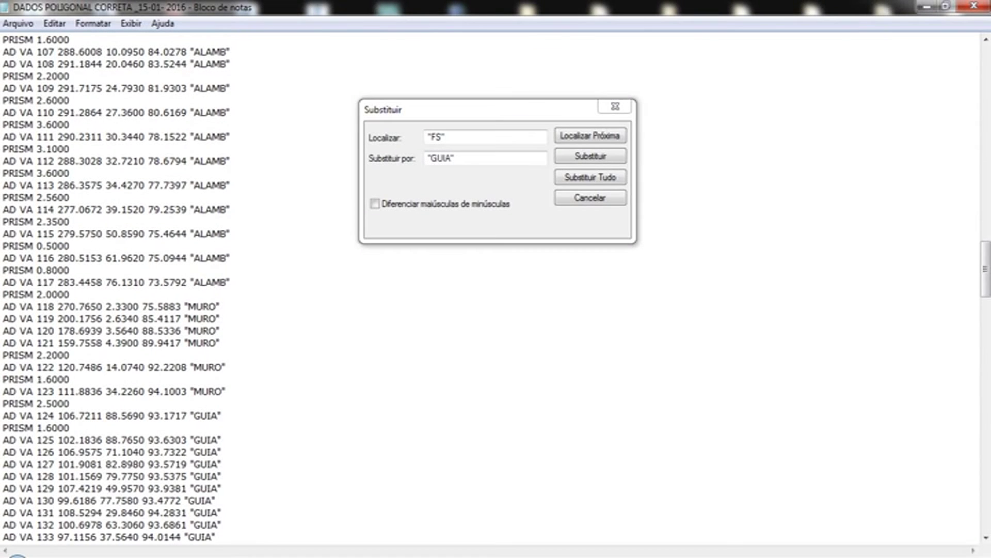
{"action": "scroll", "coordinate": [491, 361], "scroll_direction": "down", "scroll_amount": 1}
{"action": "scroll", "coordinate": [490, 361], "scroll_direction": "down", "scroll_amount": 3}
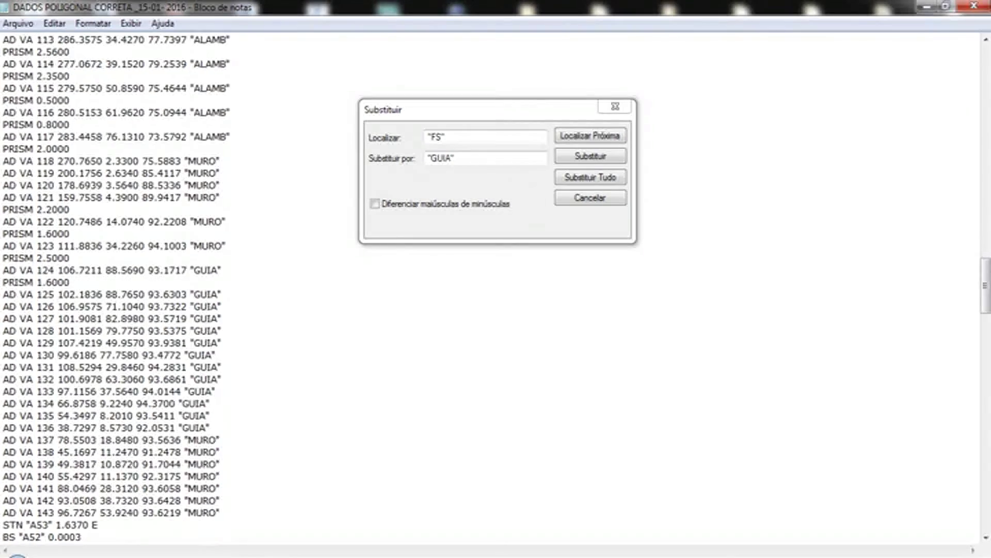
{"action": "scroll", "coordinate": [491, 362], "scroll_direction": "down", "scroll_amount": 4}
{"action": "scroll", "coordinate": [490, 362], "scroll_direction": "down", "scroll_amount": 4}
{"action": "scroll", "coordinate": [490, 361], "scroll_direction": "down", "scroll_amount": 3}
{"action": "scroll", "coordinate": [491, 362], "scroll_direction": "down", "scroll_amount": 1}
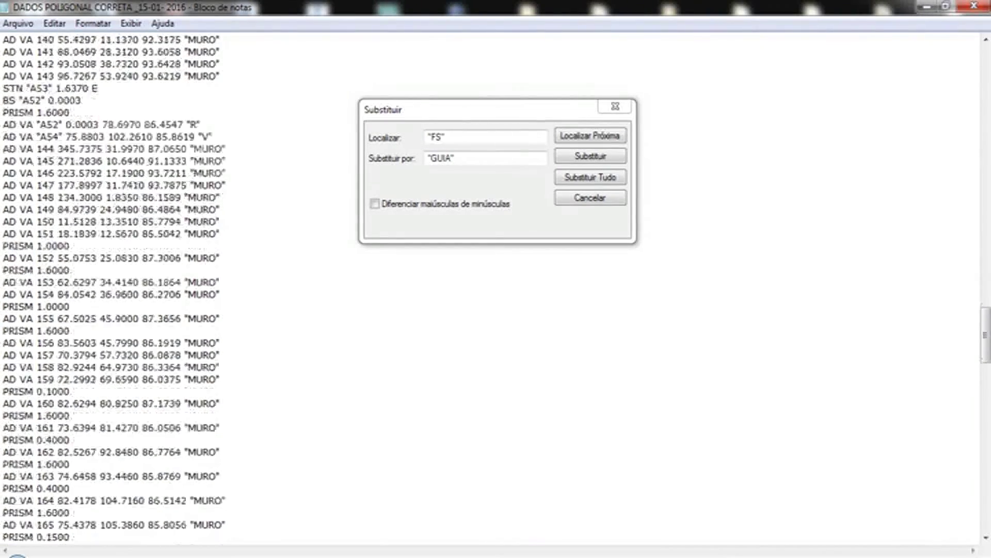
{"action": "scroll", "coordinate": [491, 362], "scroll_direction": "down", "scroll_amount": 6}
{"action": "scroll", "coordinate": [491, 362], "scroll_direction": "down", "scroll_amount": 2}
{"action": "scroll", "coordinate": [490, 361], "scroll_direction": "down", "scroll_amount": 4}
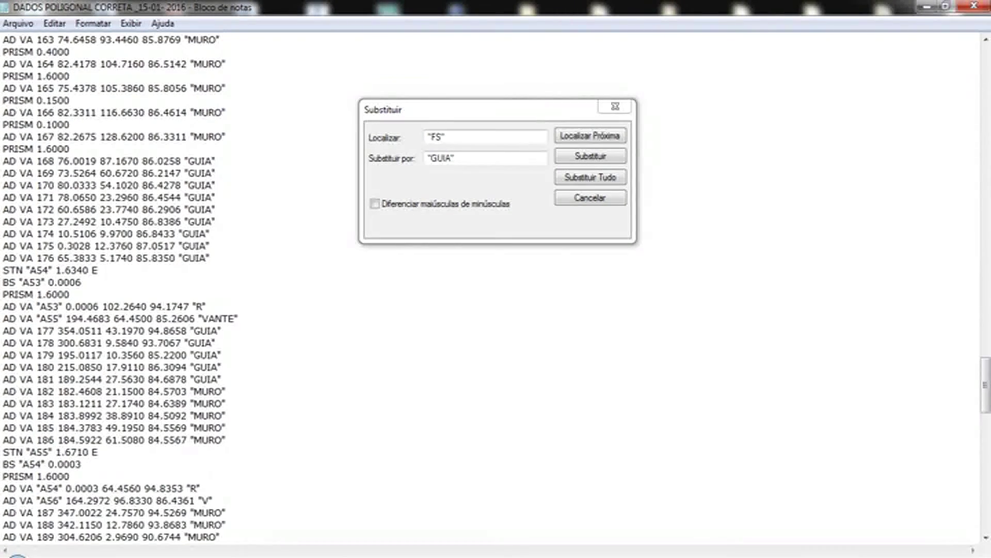
{"action": "scroll", "coordinate": [490, 361], "scroll_direction": "down", "scroll_amount": 5}
{"action": "scroll", "coordinate": [491, 362], "scroll_direction": "down", "scroll_amount": 5}
{"action": "scroll", "coordinate": [491, 362], "scroll_direction": "down", "scroll_amount": 5}
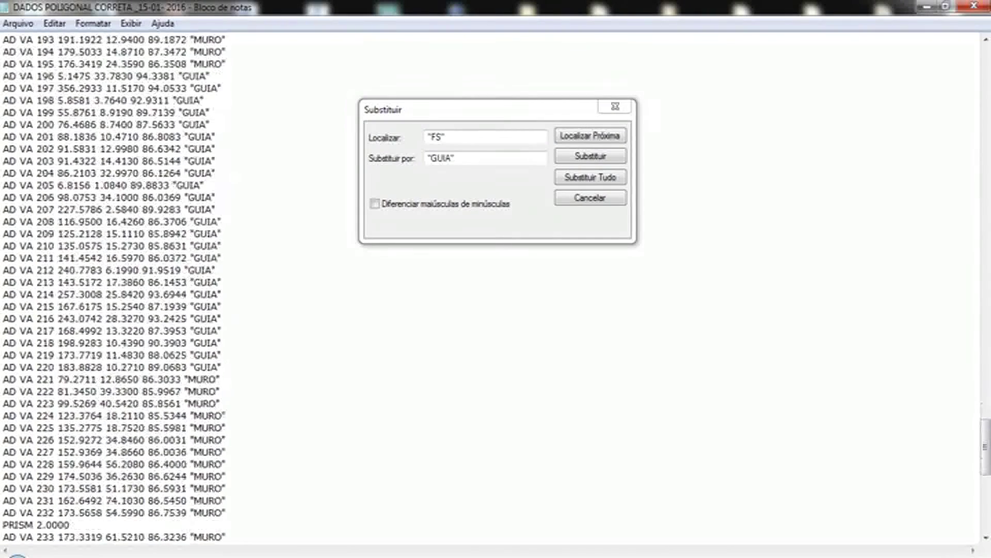
{"action": "scroll", "coordinate": [490, 362], "scroll_direction": "down", "scroll_amount": 5}
{"action": "scroll", "coordinate": [490, 362], "scroll_direction": "down", "scroll_amount": 2}
Step: Close the Replace window and minimise Notepad to reveal the Explorer folder
{"action": "scroll", "coordinate": [490, 362], "scroll_direction": "down", "scroll_amount": 2}
{"action": "scroll", "coordinate": [491, 361], "scroll_direction": "down", "scroll_amount": 4}
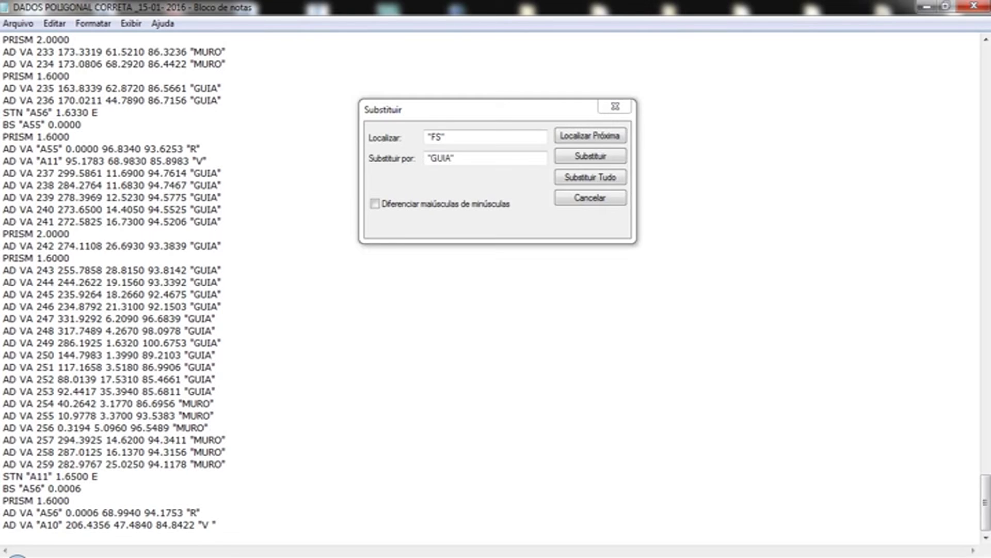
{"action": "left_click", "coordinate": [614, 106]}
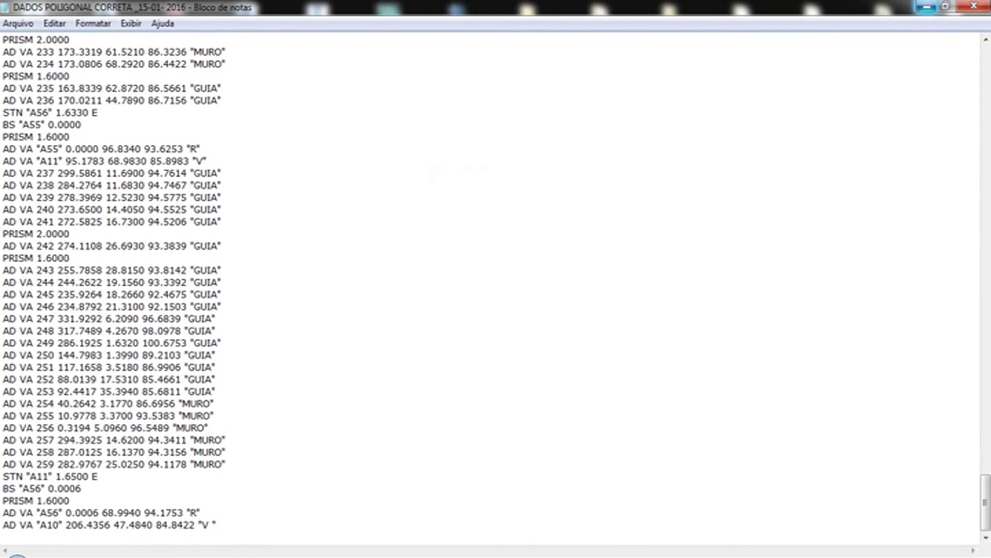
{"action": "left_click", "coordinate": [928, 7]}
Step: Bring up the maximised Civil 3D window and expand the Toolspace survey databases
{"action": "key", "text": "alt+Tab"}
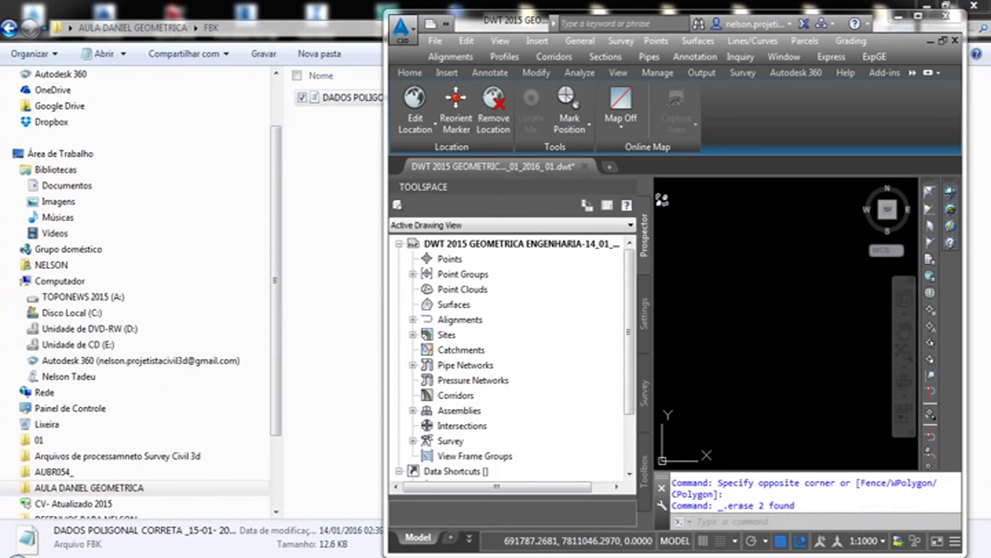
{"action": "left_click", "coordinate": [918, 16]}
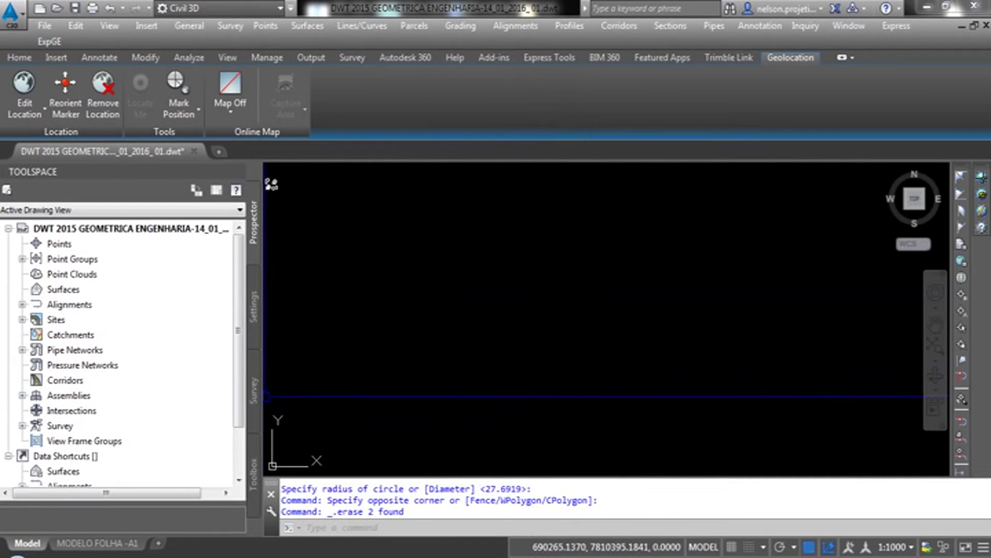
{"action": "left_click", "coordinate": [253, 391]}
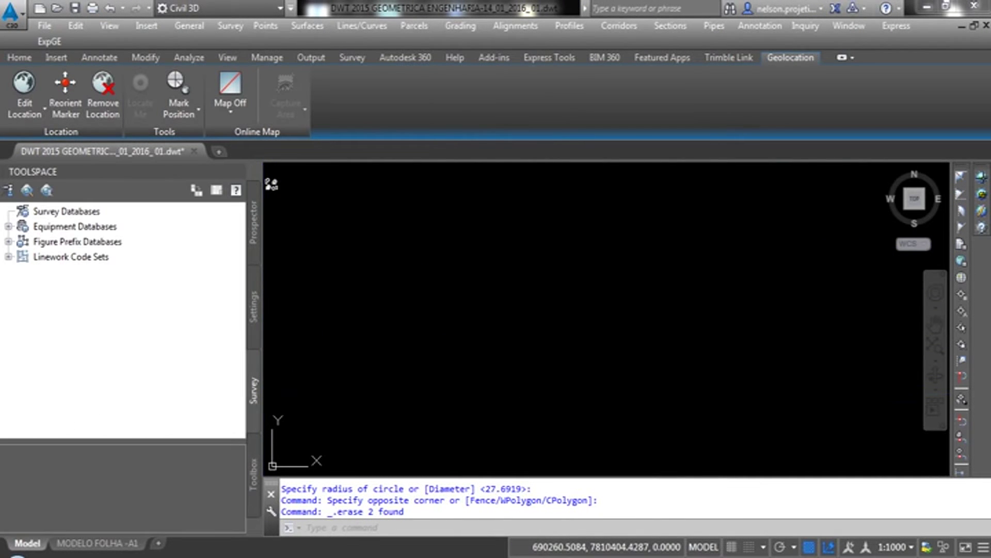
{"action": "left_click", "coordinate": [8, 256]}
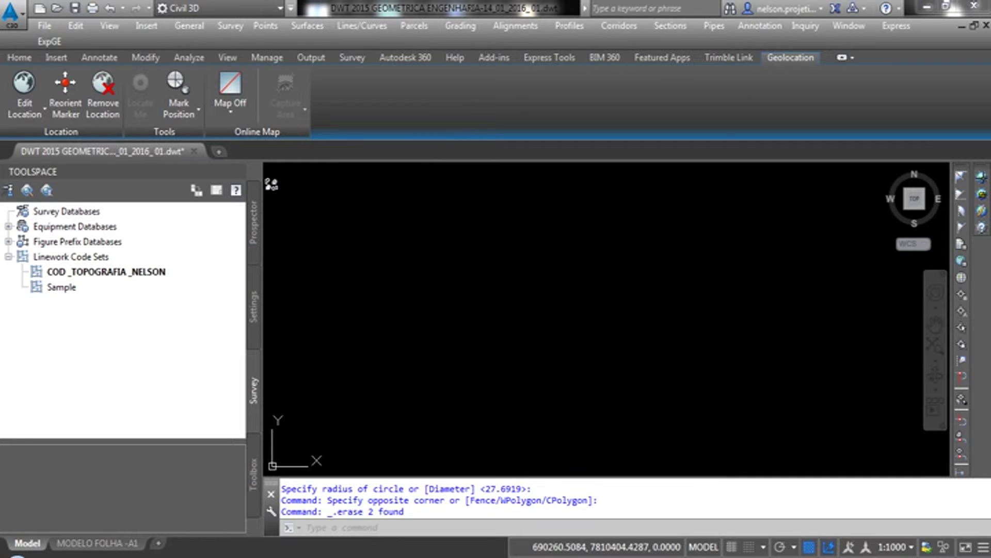
Step: Review the existing figure styles under Survey > Figures in the Settings tree
{"action": "left_click", "coordinate": [253, 307]}
{"action": "scroll", "coordinate": [119, 331], "scroll_direction": "down", "scroll_amount": 1}
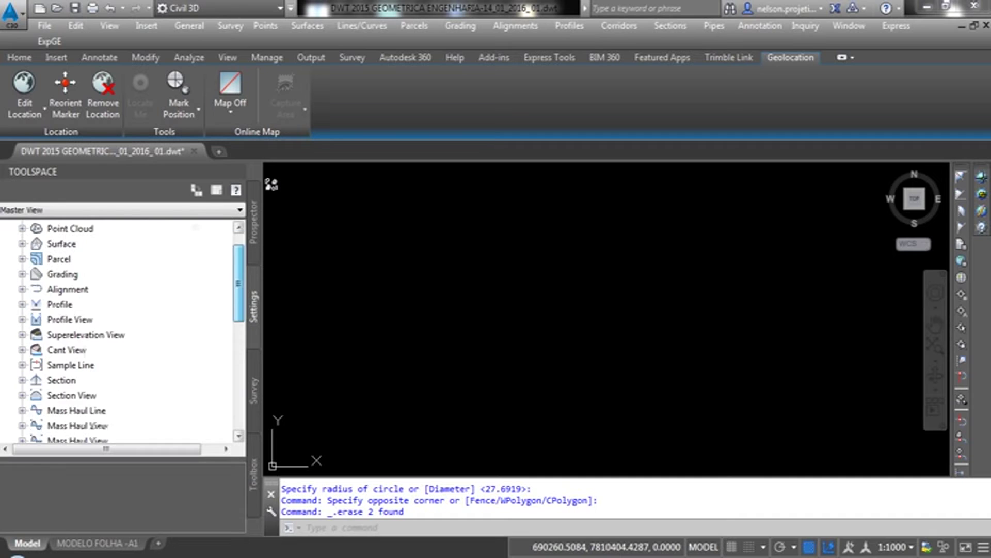
{"action": "scroll", "coordinate": [119, 331], "scroll_direction": "down", "scroll_amount": 2}
{"action": "scroll", "coordinate": [119, 331], "scroll_direction": "down", "scroll_amount": 4}
{"action": "scroll", "coordinate": [119, 330], "scroll_direction": "down", "scroll_amount": 1}
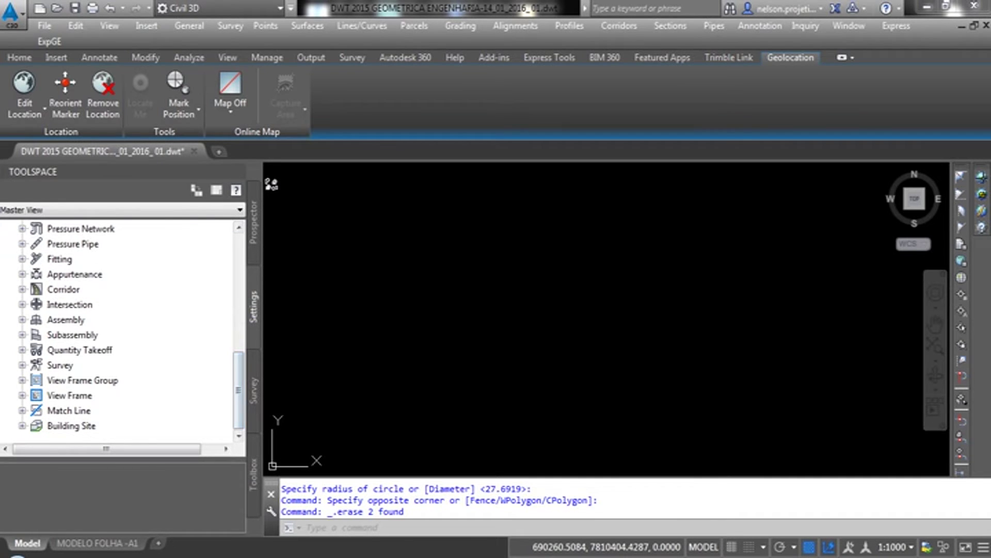
{"action": "left_click", "coordinate": [22, 365]}
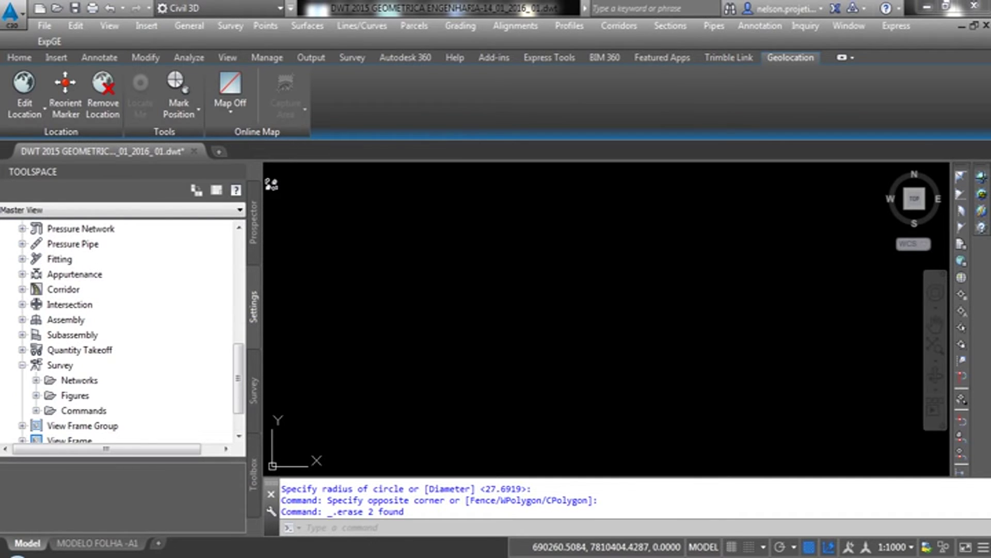
{"action": "left_click", "coordinate": [36, 395]}
{"action": "left_click", "coordinate": [50, 410]}
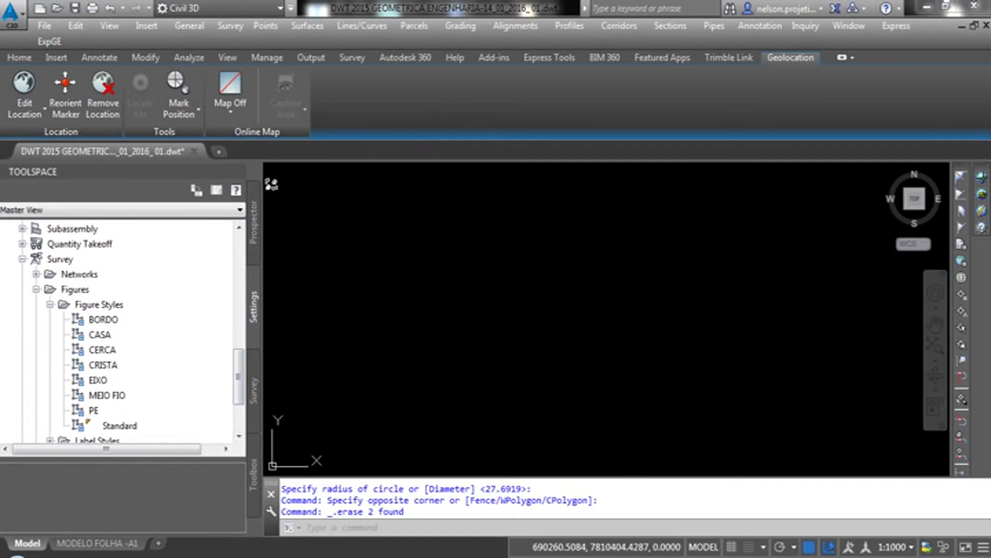
Step: Expand Figure Prefix Databases and show the FIGURAS_TOPOGRAFIA_NELSON context menu
{"action": "left_click", "coordinate": [253, 391]}
{"action": "left_click", "coordinate": [8, 257]}
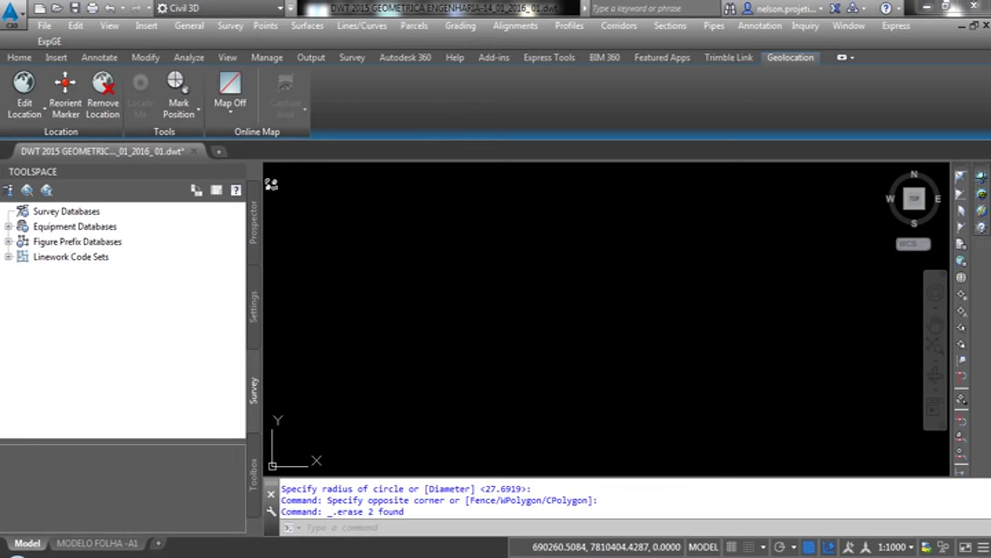
{"action": "left_click", "coordinate": [114, 257]}
{"action": "right_click", "coordinate": [73, 256]}
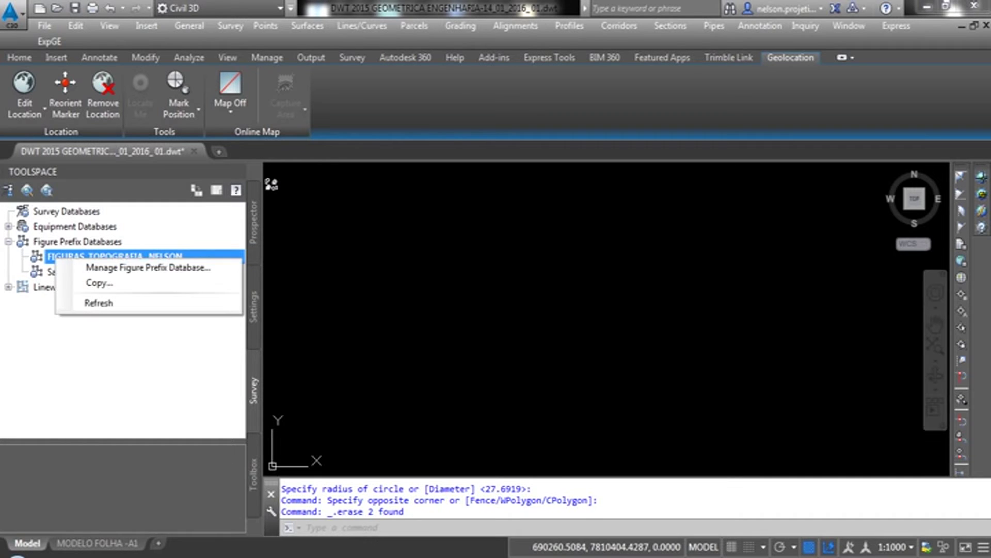
{"action": "left_click", "coordinate": [129, 268]}
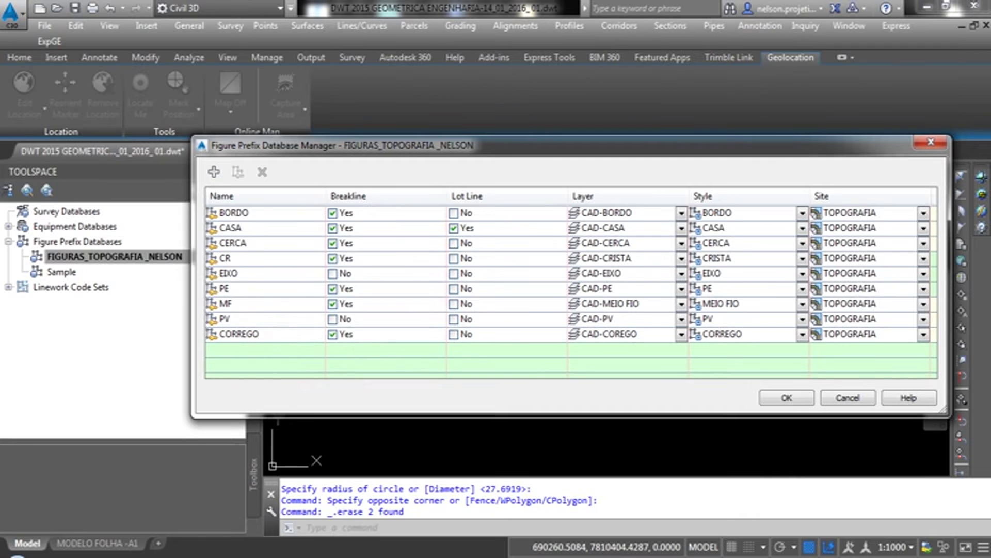
{"action": "left_click", "coordinate": [233, 304]}
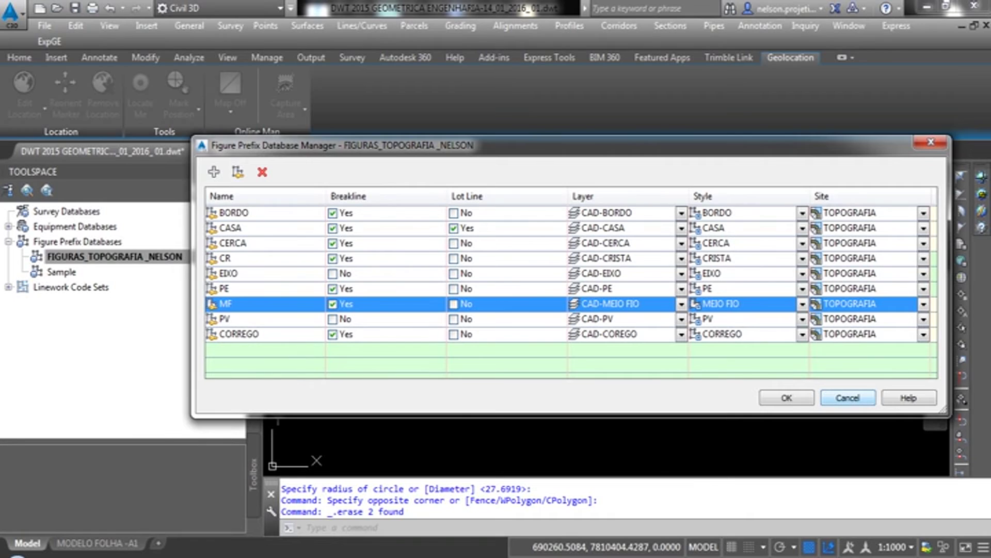
{"action": "left_click", "coordinate": [848, 397]}
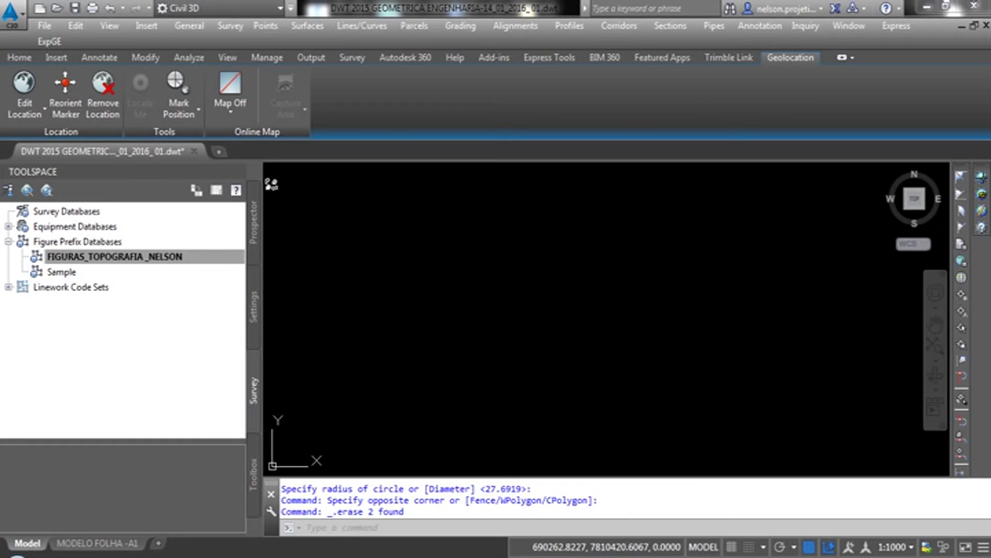
{"action": "left_click", "coordinate": [253, 307]}
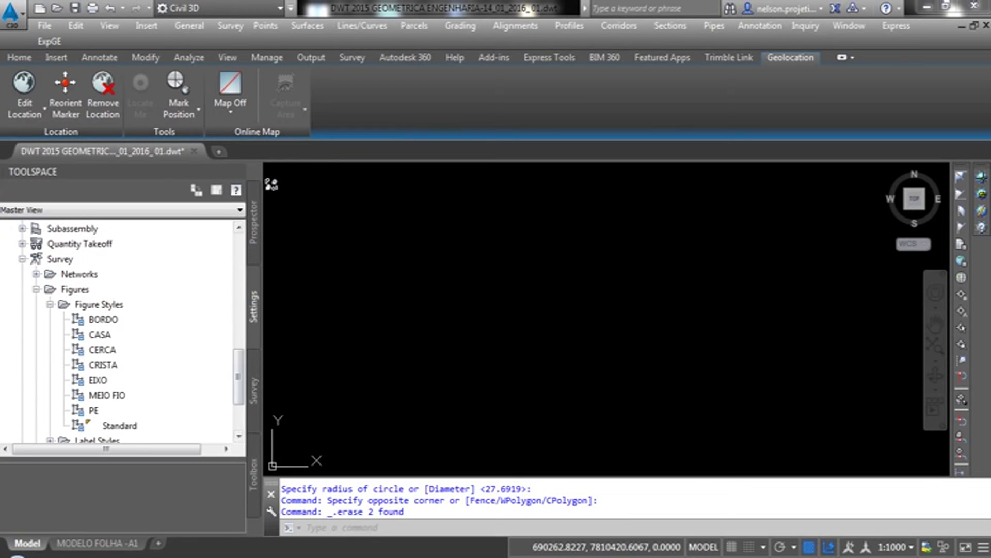
{"action": "scroll", "coordinate": [124, 331], "scroll_direction": "down", "scroll_amount": 1}
{"action": "scroll", "coordinate": [124, 331], "scroll_direction": "down", "scroll_amount": 1}
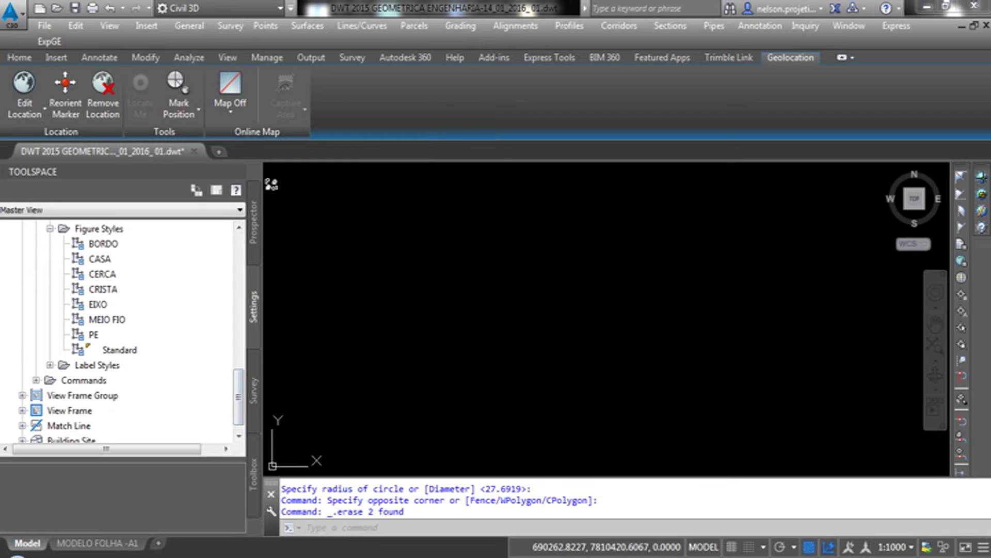
{"action": "left_click", "coordinate": [50, 365]}
{"action": "left_click", "coordinate": [64, 380]}
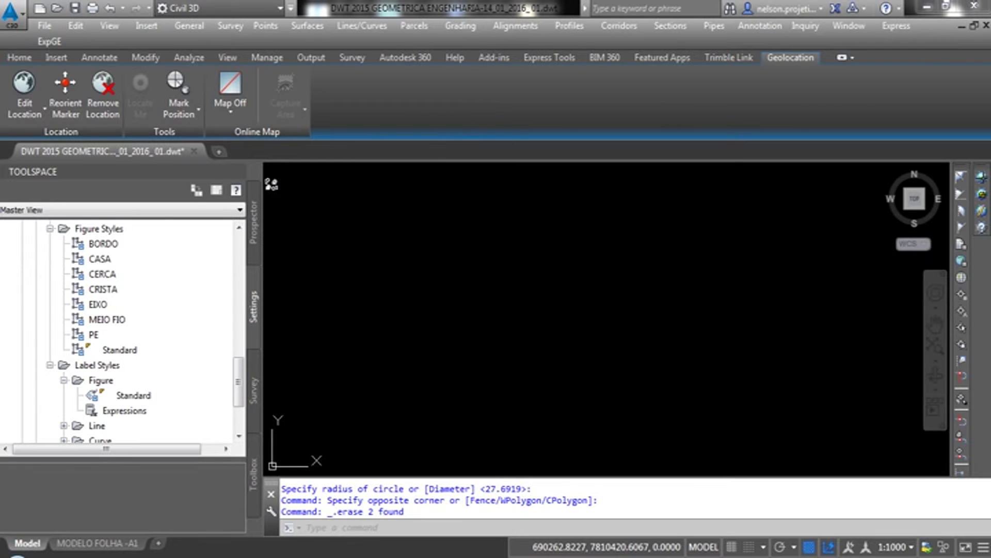
{"action": "left_click", "coordinate": [50, 365]}
{"action": "scroll", "coordinate": [238, 389], "scroll_direction": "up", "scroll_amount": 1}
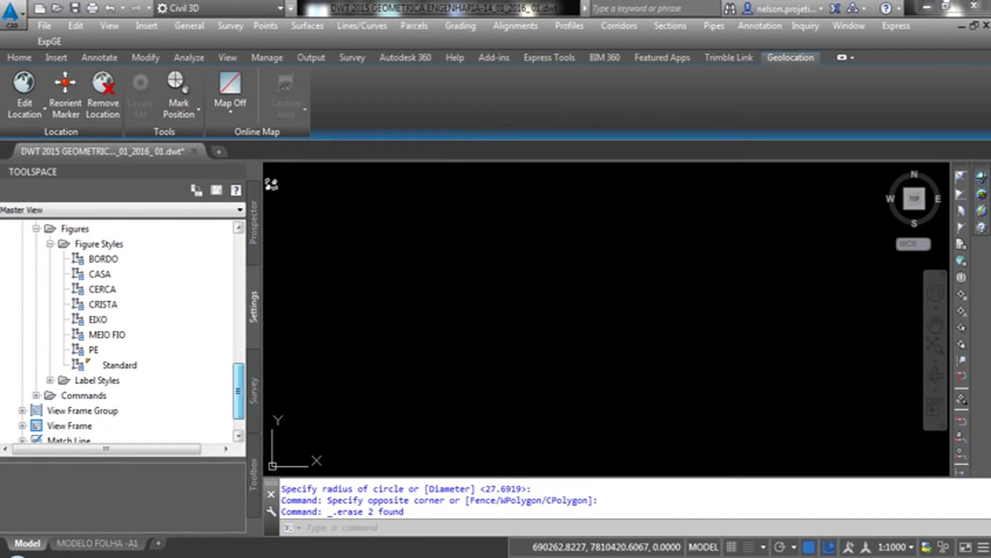
{"action": "double_click", "coordinate": [107, 334]}
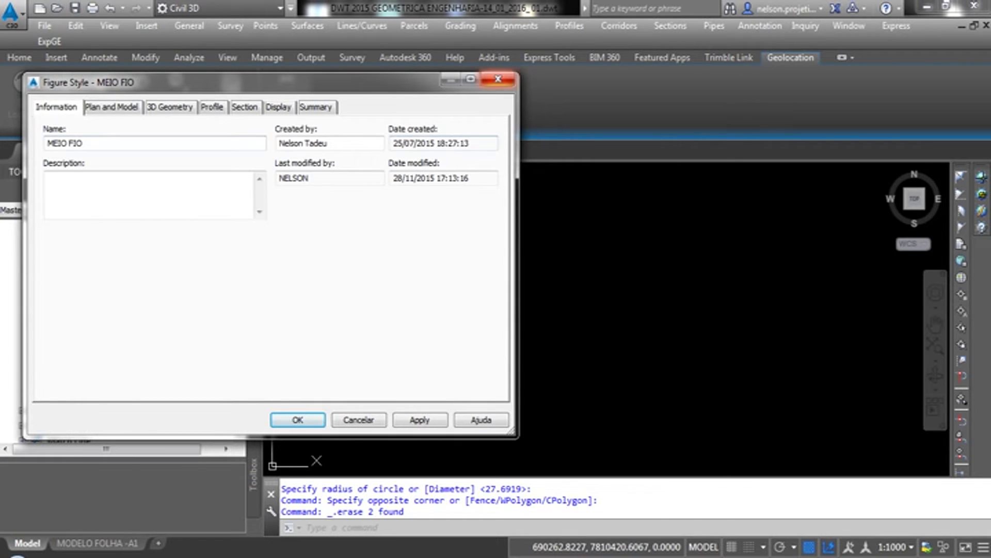
{"action": "left_click", "coordinate": [498, 79]}
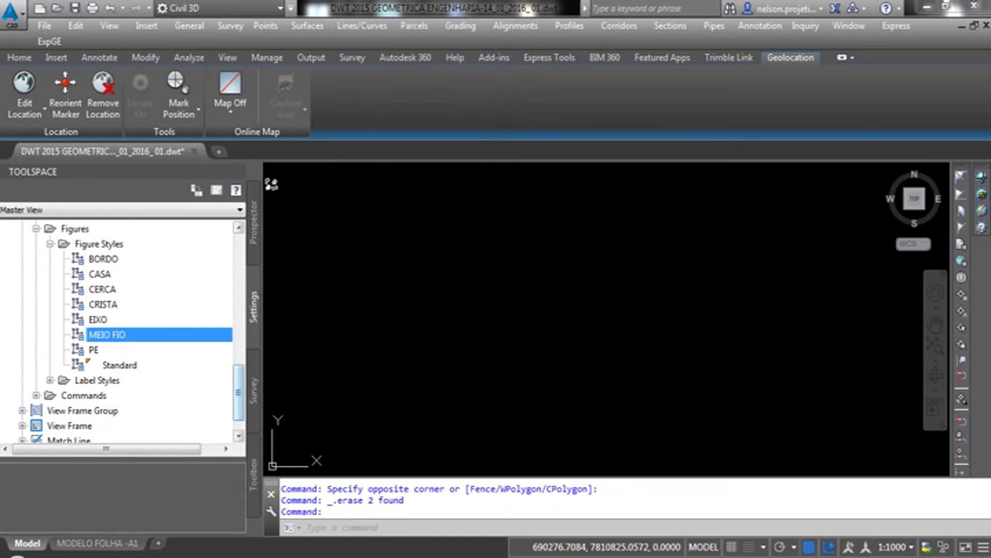
{"action": "scroll", "coordinate": [119, 330], "scroll_direction": "up", "scroll_amount": 1}
{"action": "scroll", "coordinate": [119, 330], "scroll_direction": "up", "scroll_amount": 2}
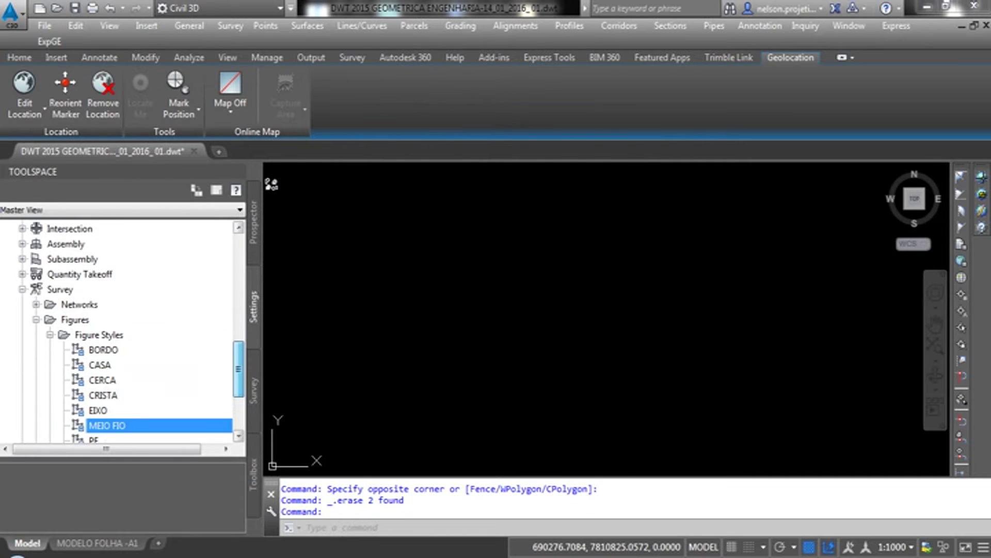
{"action": "scroll", "coordinate": [119, 331], "scroll_direction": "down", "scroll_amount": 2}
{"action": "left_click", "coordinate": [253, 389]}
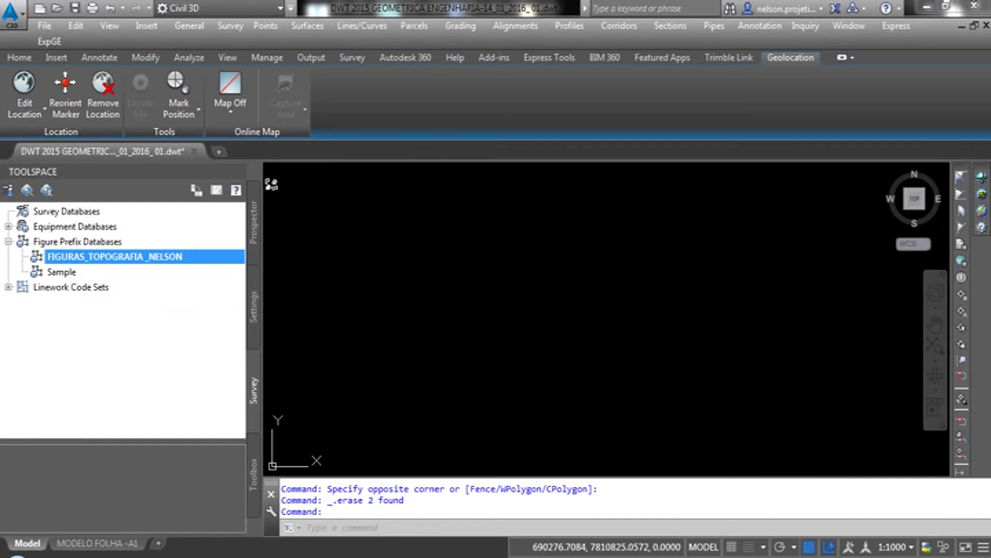
Step: Reopen and close the FIGURAS_TOPOGRAFIA_NELSON prefix manager, then return to the Notepad survey file
{"action": "right_click", "coordinate": [103, 257]}
{"action": "left_click", "coordinate": [129, 265]}
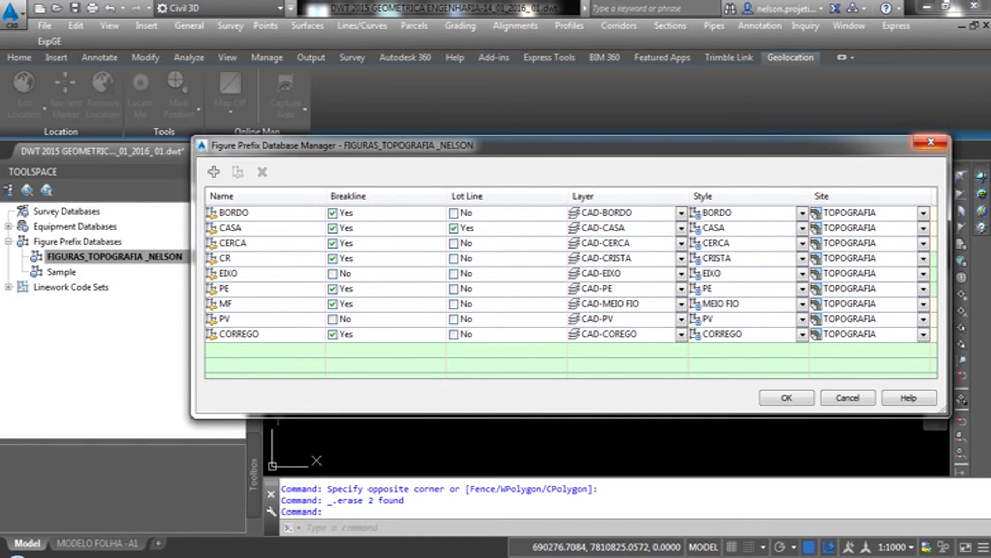
{"action": "left_click", "coordinate": [931, 141]}
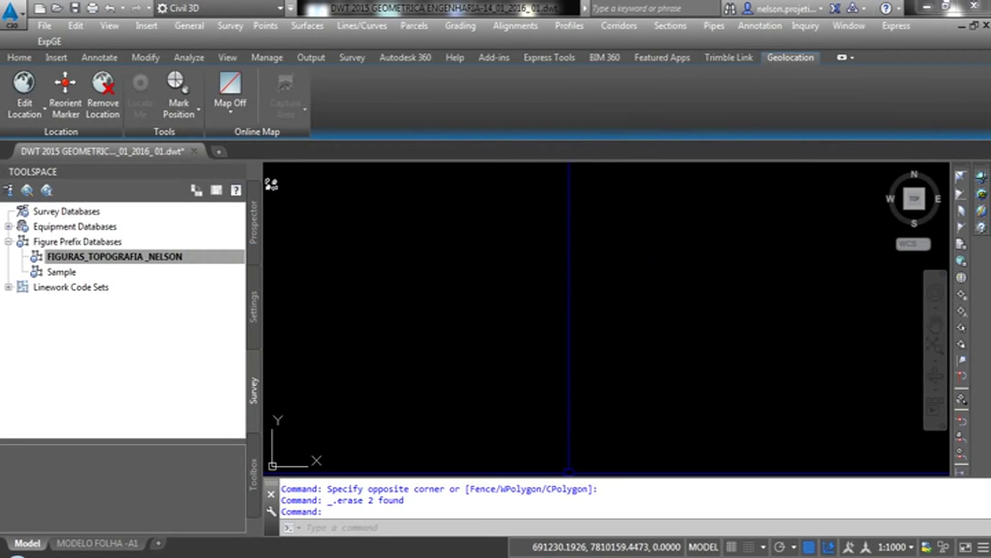
{"action": "left_click", "coordinate": [295, 475]}
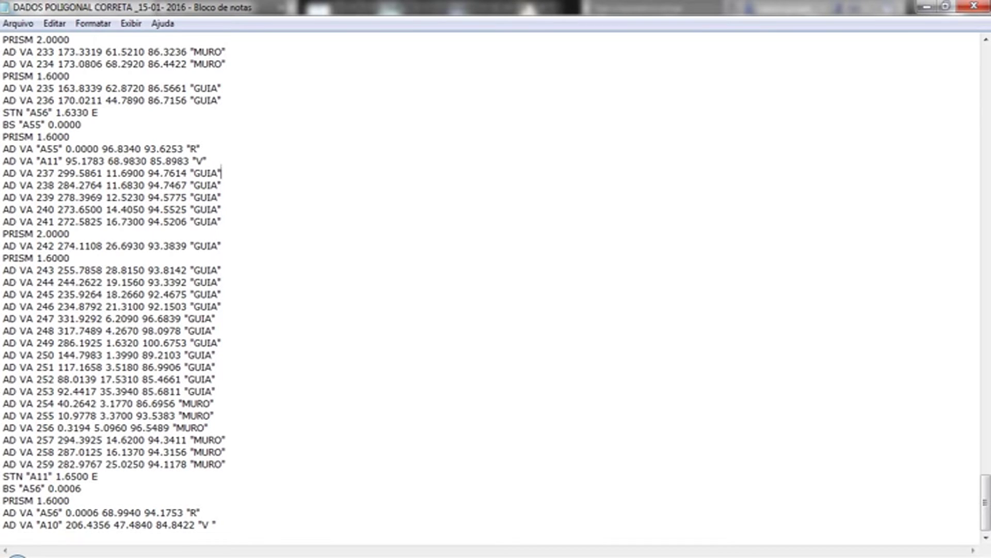
Step: Copy the GUIA code and paste it into the Replace dialog's search field
{"action": "left_click_drag", "start_coordinate": [222, 173], "coordinate": [190, 173]}
{"action": "right_click", "coordinate": [205, 174]}
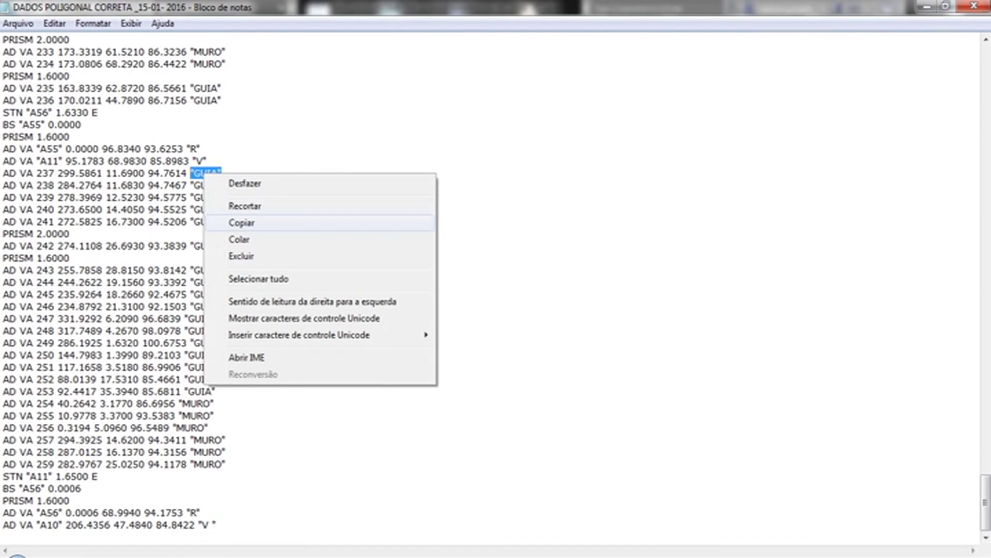
{"action": "left_click", "coordinate": [242, 222]}
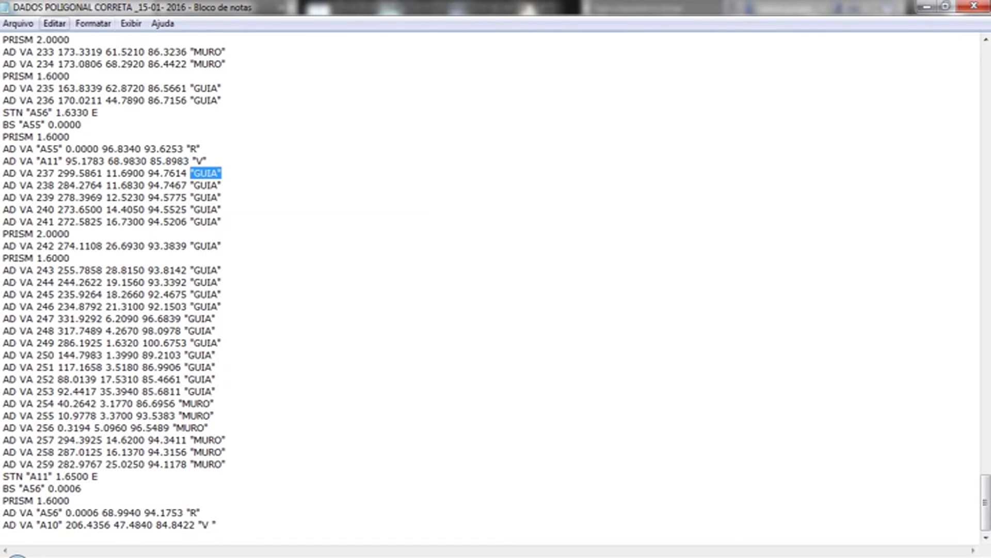
{"action": "left_click", "coordinate": [54, 24]}
{"action": "left_click", "coordinate": [85, 170]}
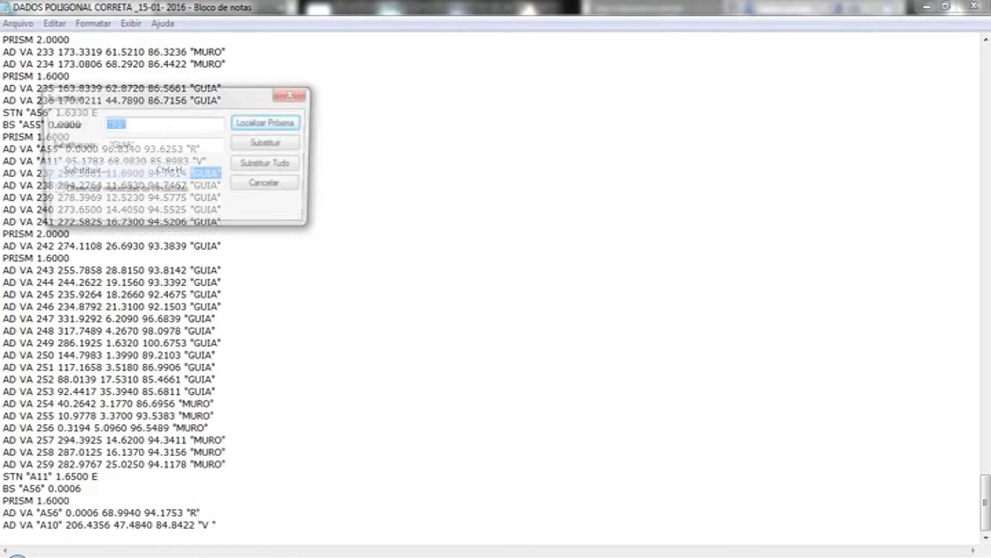
{"action": "right_click", "coordinate": [131, 125]}
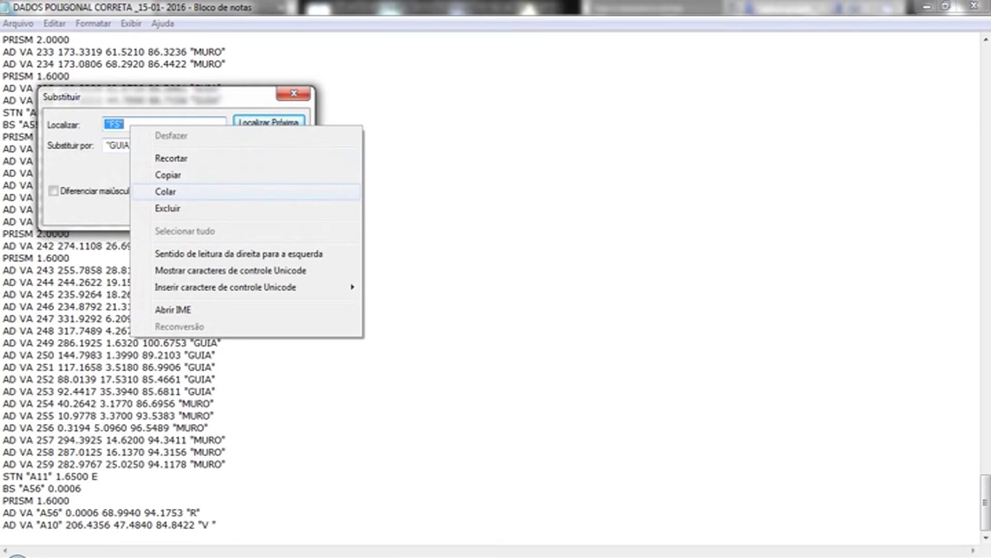
{"action": "left_click", "coordinate": [165, 191]}
Step: Replace every GUIA code with MF and scroll through the file to check
{"action": "left_click_drag", "start_coordinate": [131, 145], "coordinate": [108, 145]}
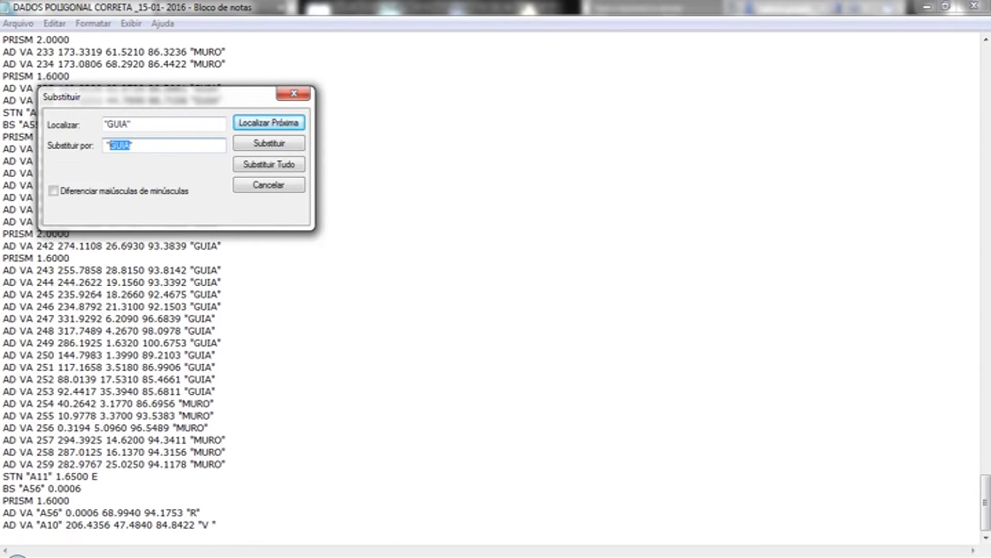
{"action": "type", "text": "MF"}
{"action": "left_click", "coordinate": [269, 164]}
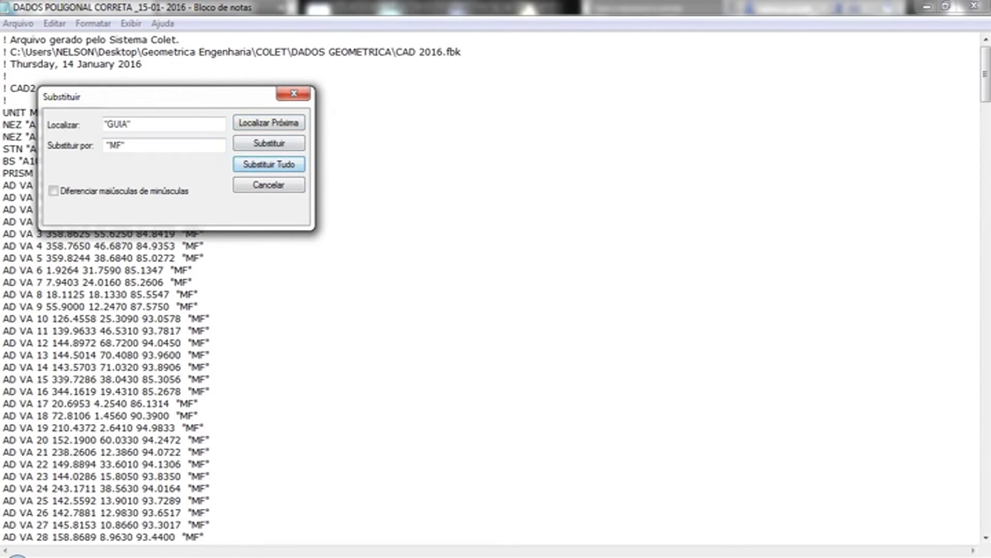
{"action": "left_click_drag", "start_coordinate": [155, 96], "coordinate": [596, 109]}
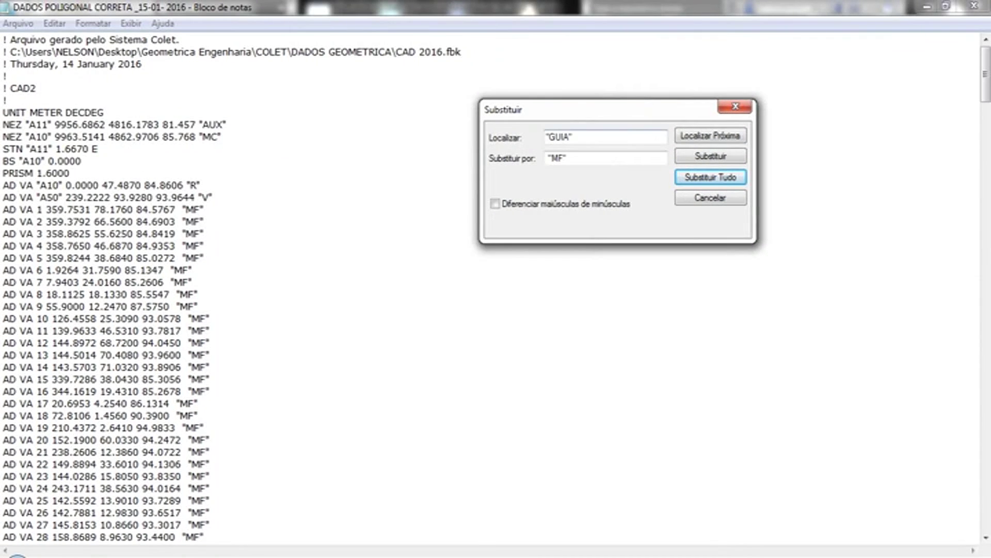
{"action": "scroll", "coordinate": [491, 289], "scroll_direction": "down", "scroll_amount": 7}
{"action": "scroll", "coordinate": [490, 289], "scroll_direction": "down", "scroll_amount": 4}
{"action": "scroll", "coordinate": [491, 290], "scroll_direction": "down", "scroll_amount": 5}
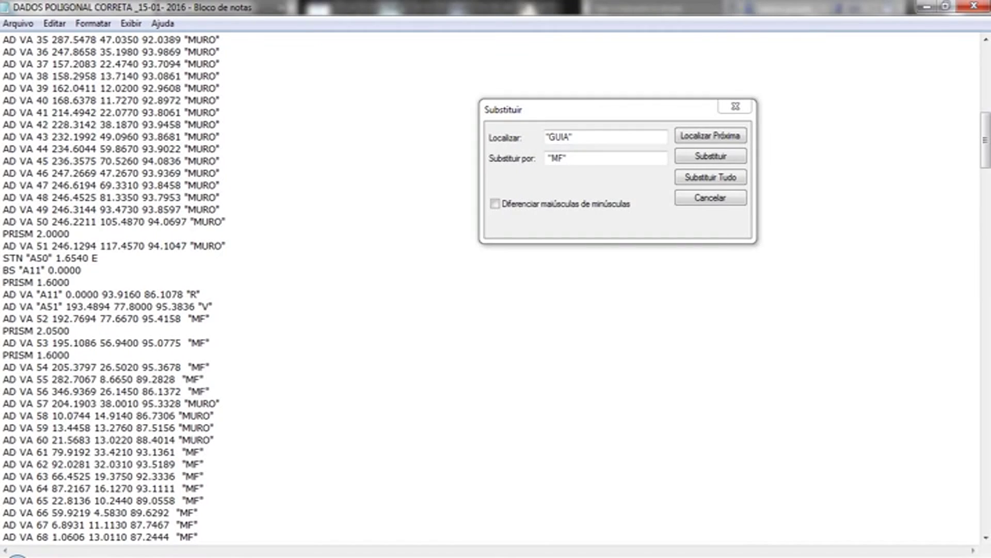
{"action": "scroll", "coordinate": [491, 289], "scroll_direction": "down", "scroll_amount": 4}
{"action": "scroll", "coordinate": [491, 289], "scroll_direction": "down", "scroll_amount": 5}
{"action": "scroll", "coordinate": [491, 289], "scroll_direction": "down", "scroll_amount": 4}
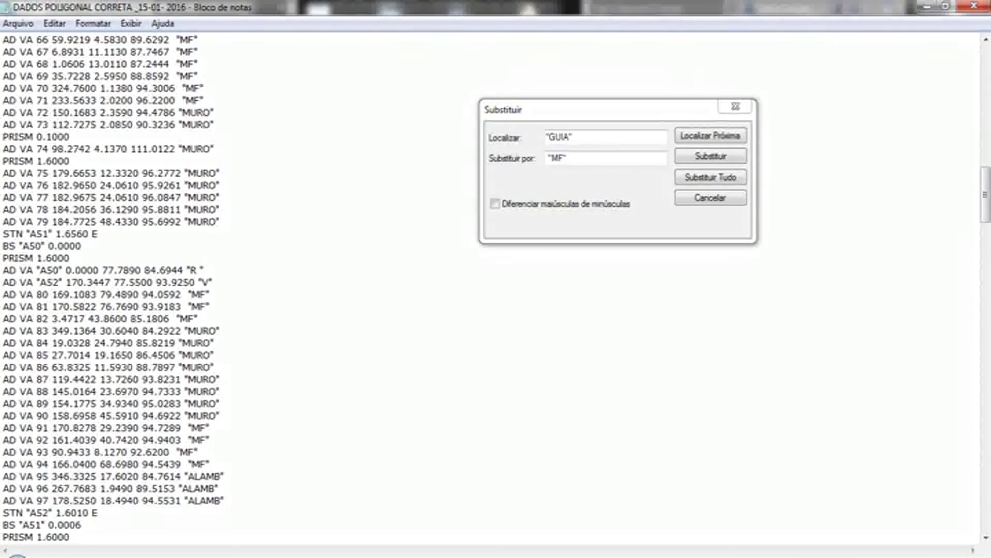
{"action": "scroll", "coordinate": [491, 289], "scroll_direction": "down", "scroll_amount": 4}
{"action": "scroll", "coordinate": [491, 289], "scroll_direction": "down", "scroll_amount": 1}
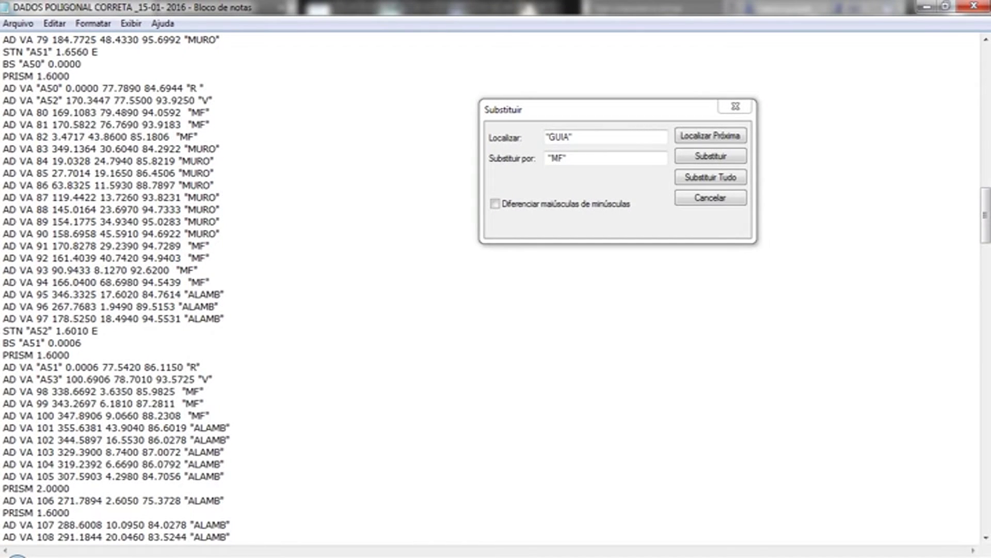
Step: Set the Replace dialog to find ALAMB and replace it with CERCA
{"action": "left_click_drag", "start_coordinate": [226, 294], "coordinate": [185, 294]}
{"action": "right_click", "coordinate": [191, 295]}
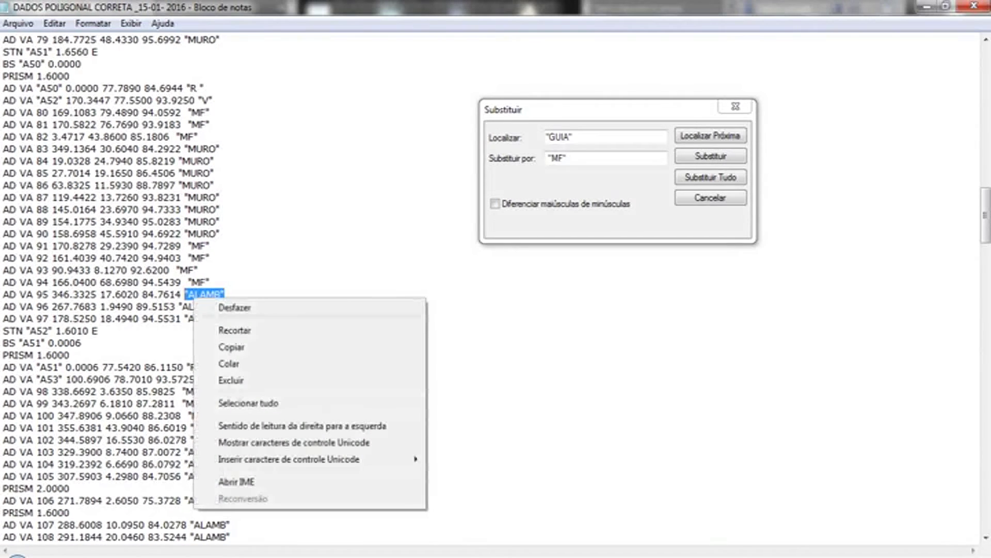
{"action": "left_click", "coordinate": [222, 347]}
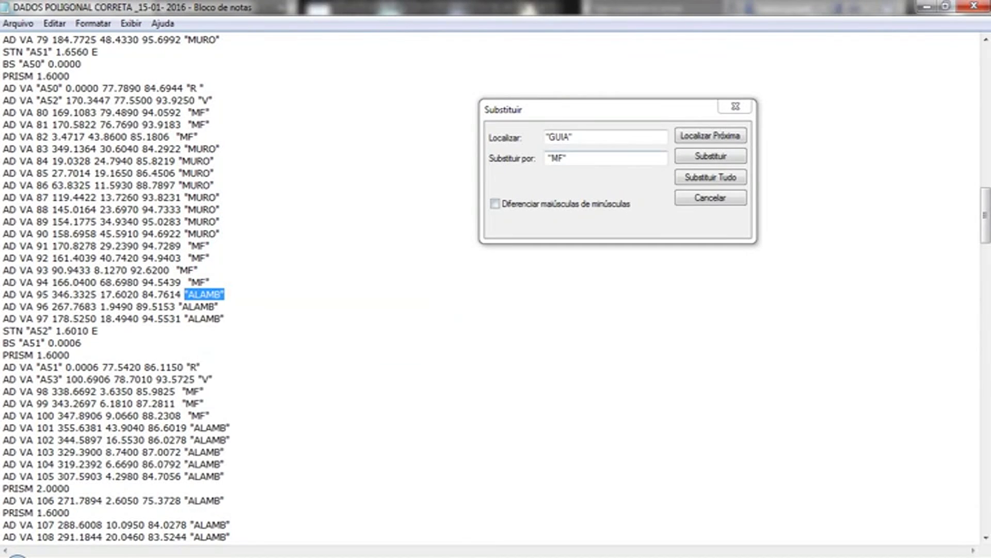
{"action": "key", "text": "ctrl+h"}
{"action": "right_click", "coordinate": [553, 137]}
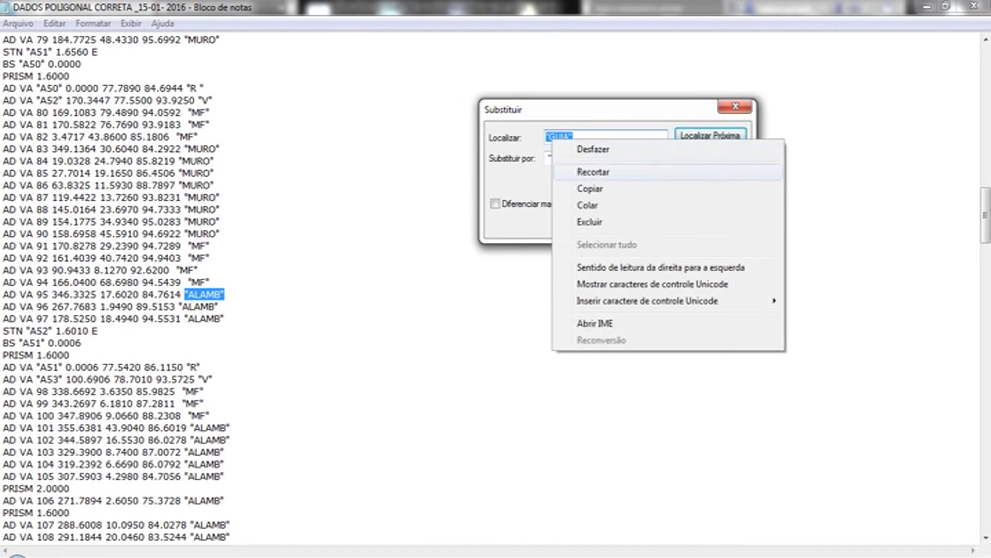
{"action": "left_click", "coordinate": [587, 206]}
{"action": "left_click", "coordinate": [566, 158]}
{"action": "double_click", "coordinate": [565, 158]}
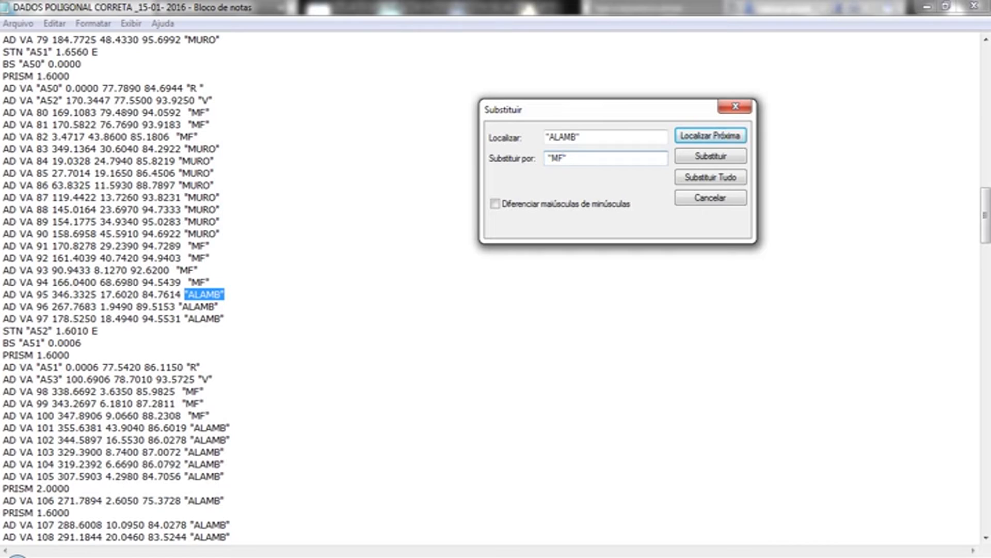
{"action": "key", "text": "BackSpace"}
{"action": "key", "text": "BackSpace"}
{"action": "type", "text": "CE"}
{"action": "type", "text": "RCA"}
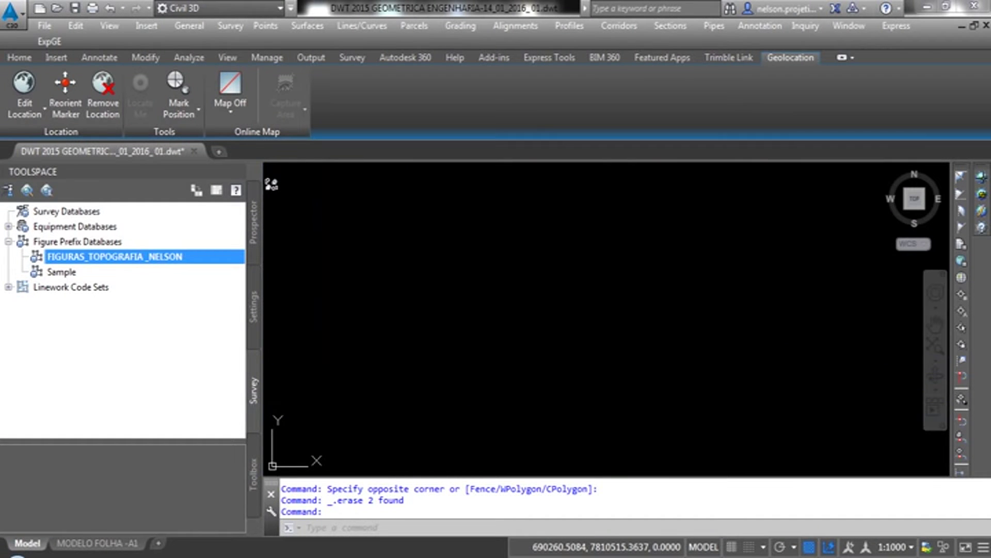
{"action": "right_click", "coordinate": [78, 256]}
{"action": "left_click", "coordinate": [171, 265]}
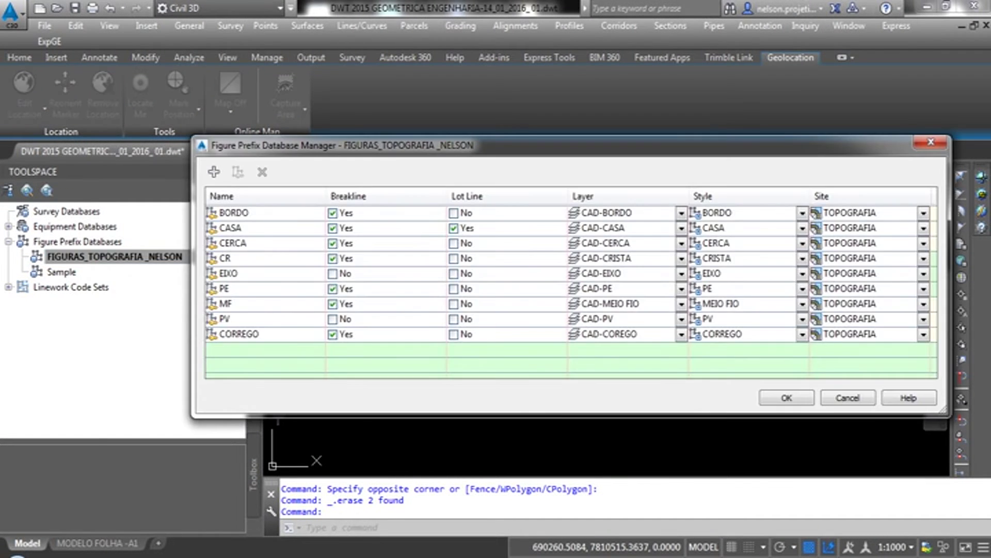
{"action": "left_click", "coordinate": [232, 242]}
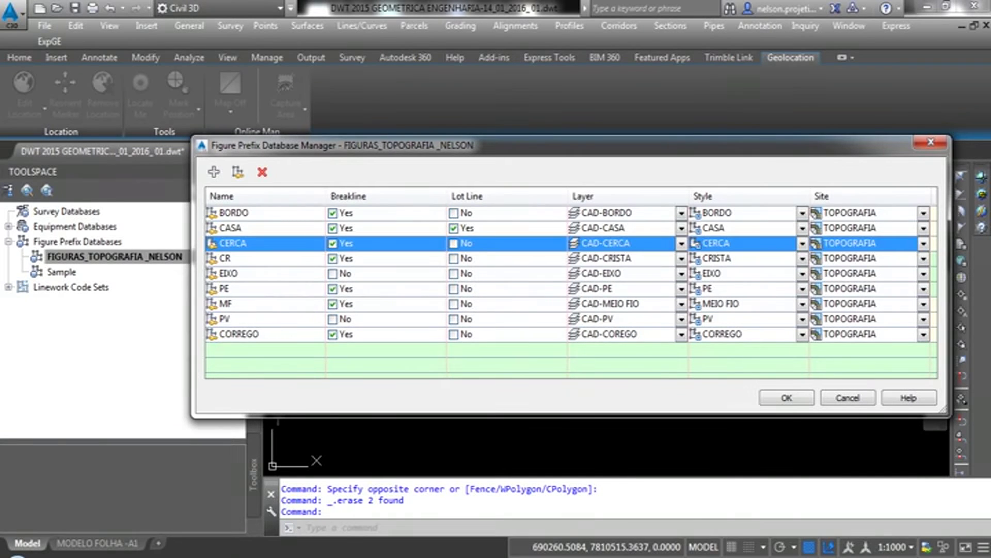
{"action": "left_click", "coordinate": [931, 142]}
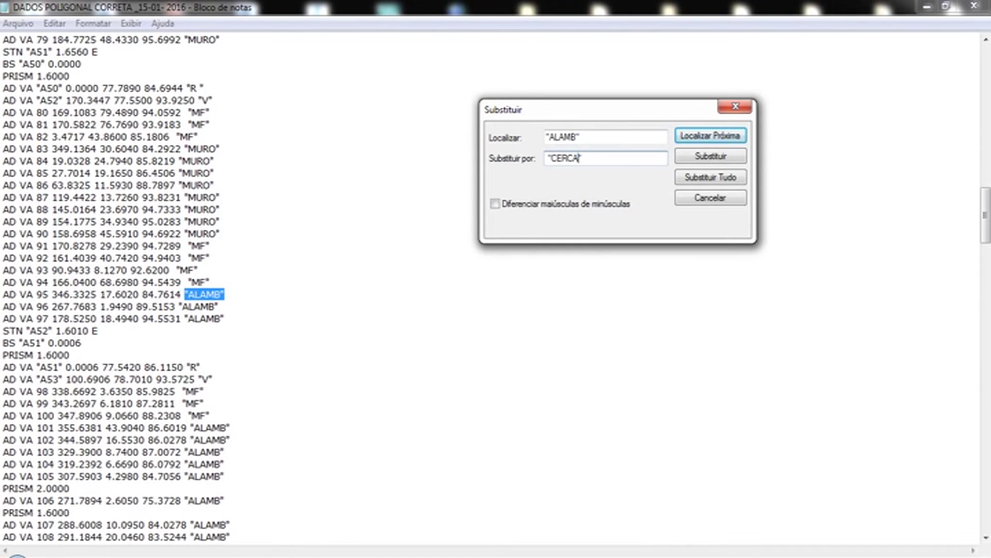
Step: Replace every ALAMB code with CERCA and scroll through the file to verify
{"action": "left_click", "coordinate": [710, 177]}
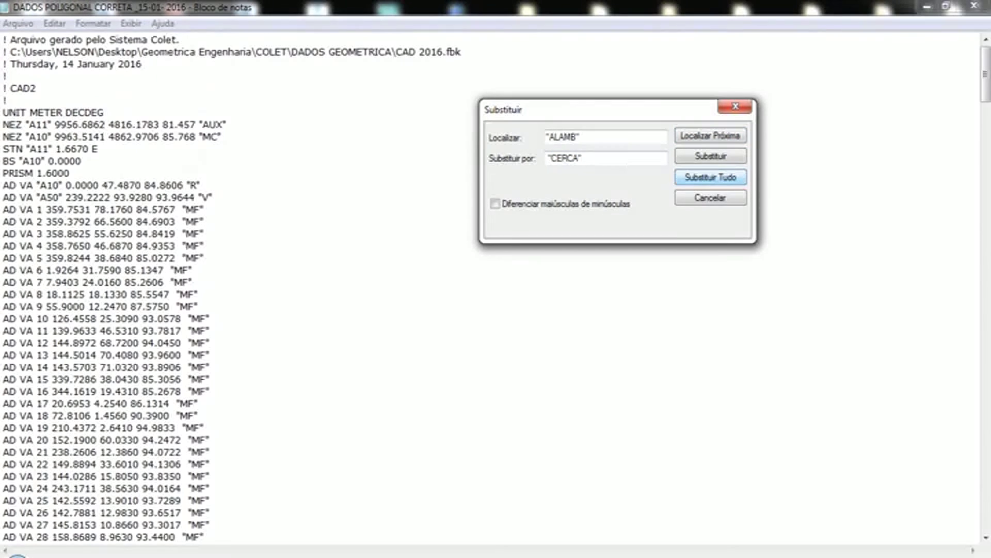
{"action": "left_click", "coordinate": [203, 427]}
{"action": "scroll", "coordinate": [361, 289], "scroll_direction": "down", "scroll_amount": 4}
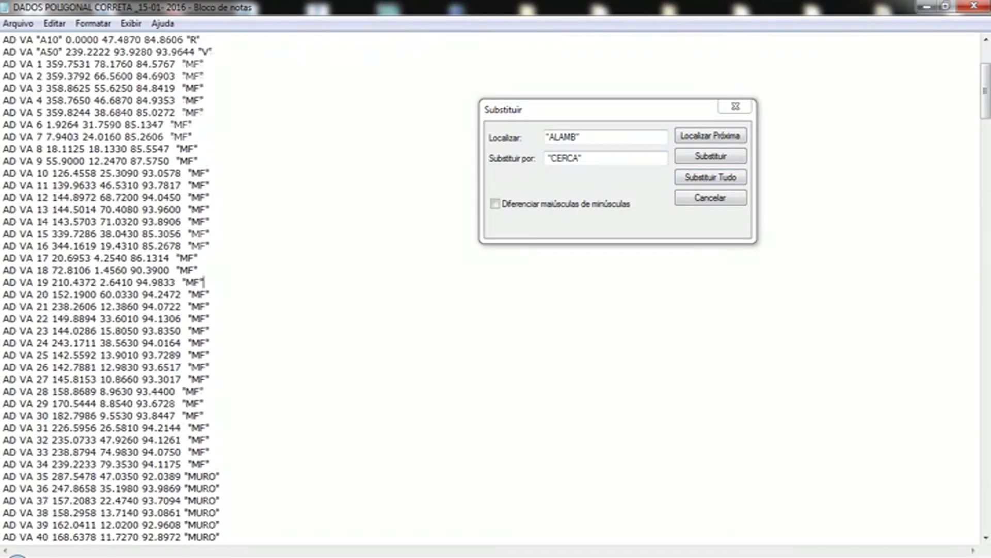
{"action": "scroll", "coordinate": [361, 289], "scroll_direction": "down", "scroll_amount": 5}
{"action": "scroll", "coordinate": [361, 289], "scroll_direction": "down", "scroll_amount": 5}
{"action": "scroll", "coordinate": [361, 289], "scroll_direction": "down", "scroll_amount": 8}
{"action": "scroll", "coordinate": [361, 289], "scroll_direction": "down", "scroll_amount": 7}
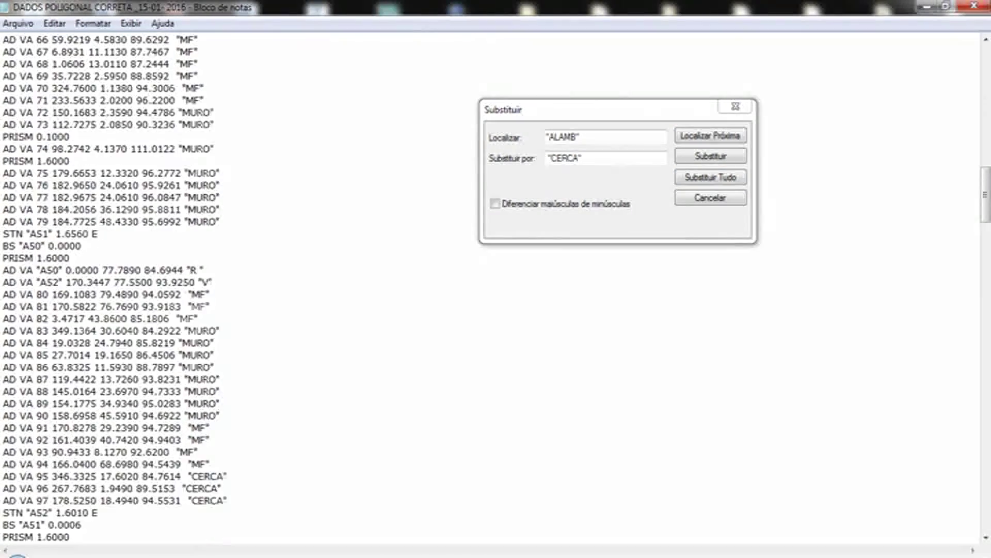
{"action": "scroll", "coordinate": [362, 289], "scroll_direction": "down", "scroll_amount": 5}
{"action": "scroll", "coordinate": [362, 289], "scroll_direction": "down", "scroll_amount": 2}
{"action": "scroll", "coordinate": [362, 289], "scroll_direction": "down", "scroll_amount": 5}
{"action": "scroll", "coordinate": [362, 290], "scroll_direction": "down", "scroll_amount": 6}
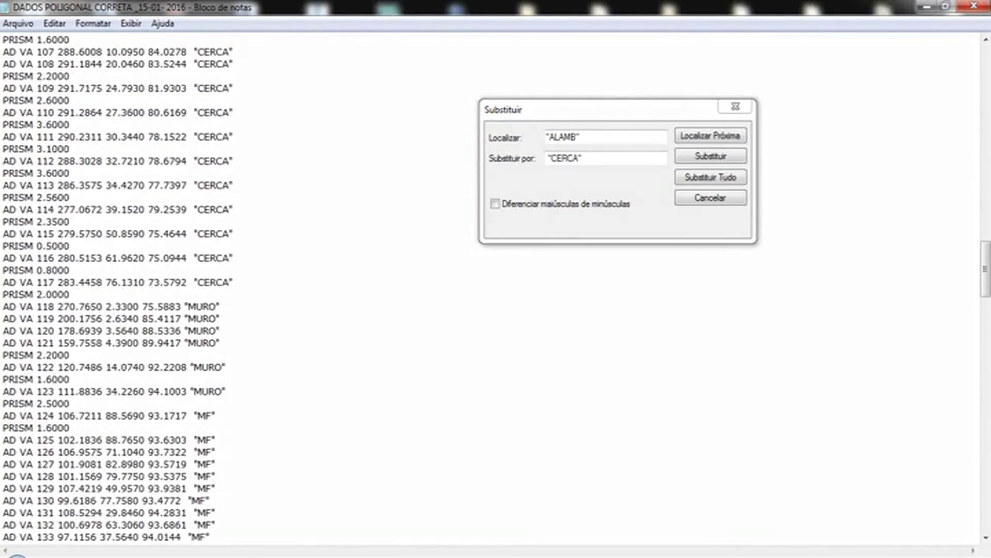
{"action": "scroll", "coordinate": [362, 289], "scroll_direction": "down", "scroll_amount": 7}
{"action": "scroll", "coordinate": [362, 290], "scroll_direction": "down", "scroll_amount": 5}
{"action": "scroll", "coordinate": [361, 289], "scroll_direction": "down", "scroll_amount": 6}
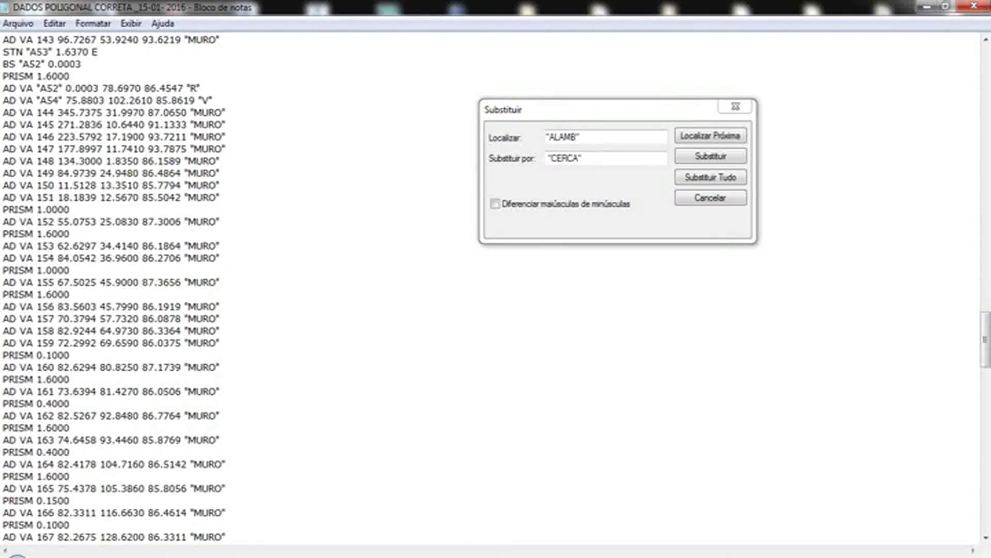
{"action": "scroll", "coordinate": [362, 289], "scroll_direction": "down", "scroll_amount": 8}
{"action": "scroll", "coordinate": [362, 289], "scroll_direction": "down", "scroll_amount": 6}
{"action": "scroll", "coordinate": [362, 289], "scroll_direction": "down", "scroll_amount": 5}
{"action": "scroll", "coordinate": [361, 289], "scroll_direction": "down", "scroll_amount": 7}
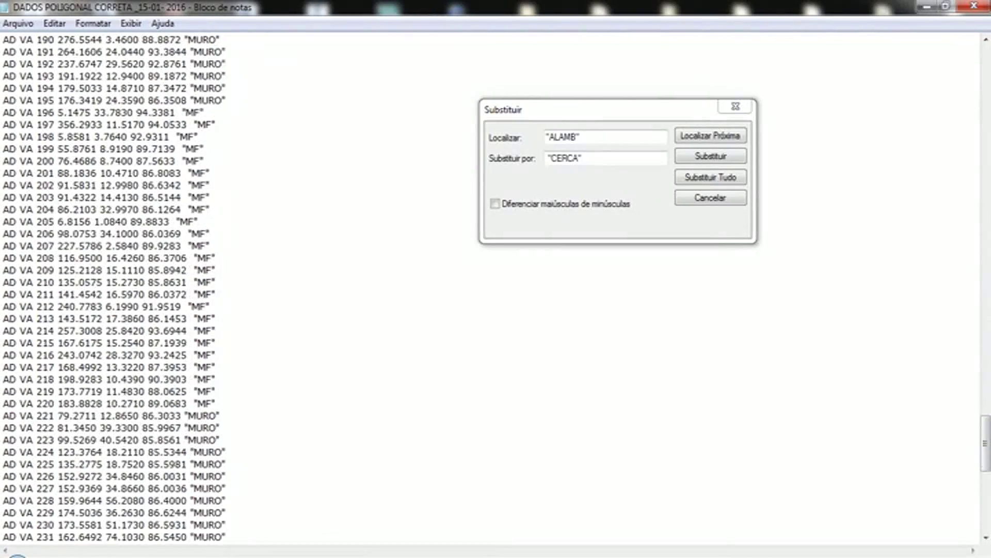
{"action": "scroll", "coordinate": [362, 289], "scroll_direction": "down", "scroll_amount": 6}
{"action": "scroll", "coordinate": [362, 289], "scroll_direction": "down", "scroll_amount": 6}
{"action": "scroll", "coordinate": [362, 289], "scroll_direction": "down", "scroll_amount": 3}
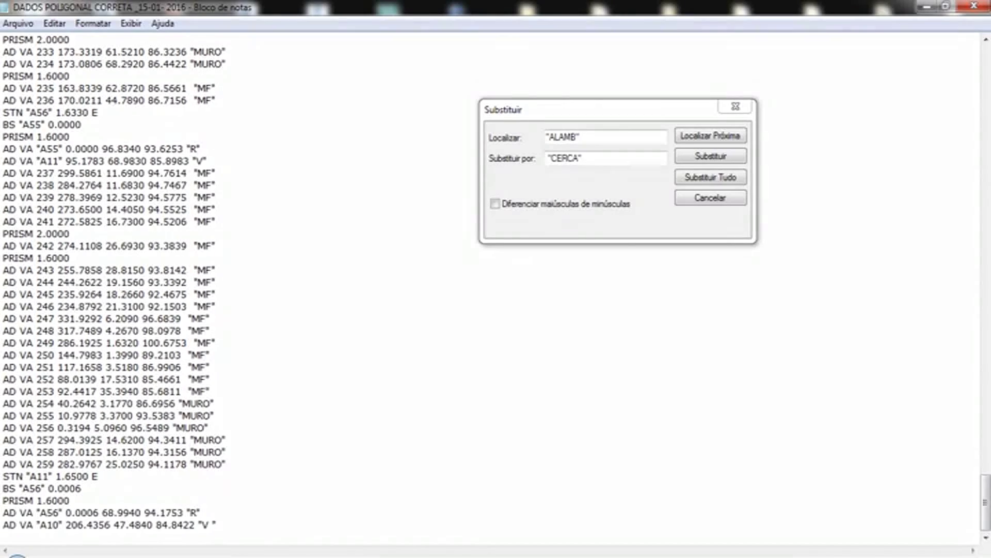
{"action": "scroll", "coordinate": [361, 289], "scroll_direction": "up", "scroll_amount": 7}
{"action": "scroll", "coordinate": [362, 289], "scroll_direction": "up", "scroll_amount": 6}
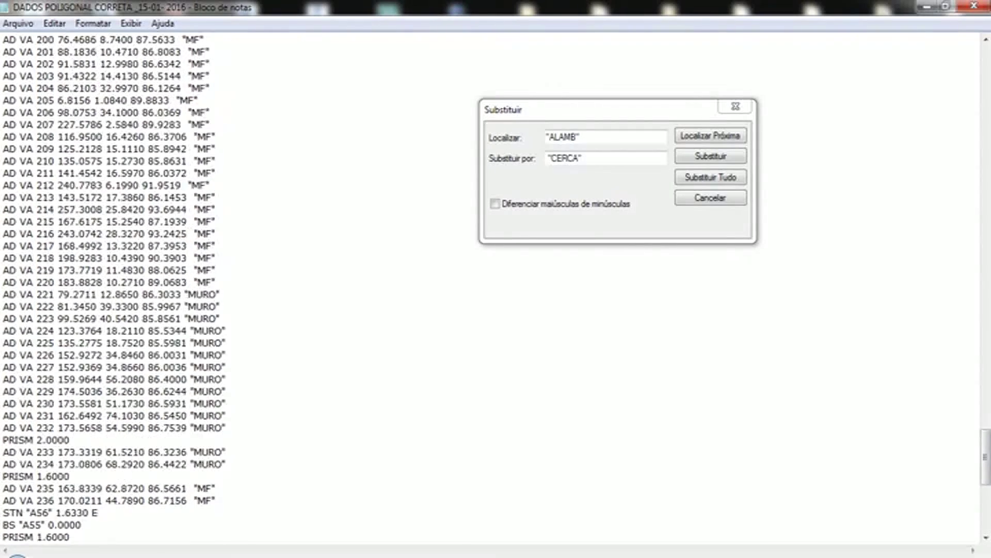
{"action": "scroll", "coordinate": [362, 289], "scroll_direction": "up", "scroll_amount": 9}
{"action": "scroll", "coordinate": [361, 289], "scroll_direction": "up", "scroll_amount": 12}
{"action": "scroll", "coordinate": [361, 289], "scroll_direction": "up", "scroll_amount": 4}
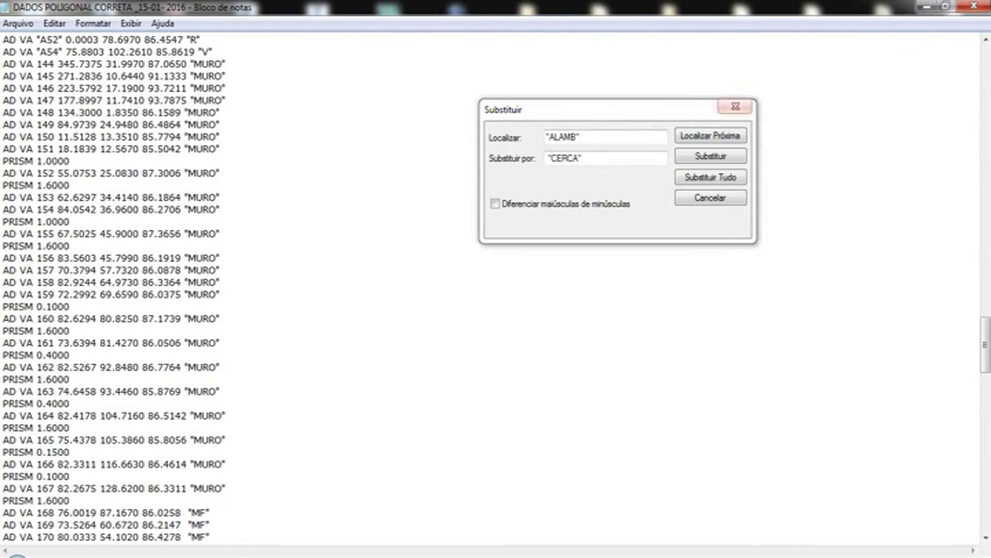
Step: Close the Replace window and save the survey data file
{"action": "left_click", "coordinate": [736, 106]}
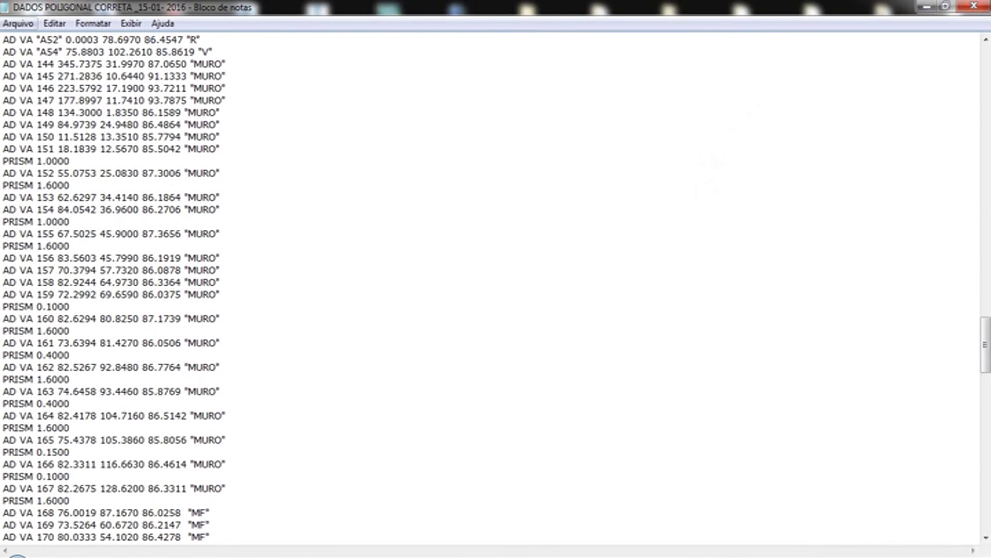
{"action": "left_click", "coordinate": [19, 23]}
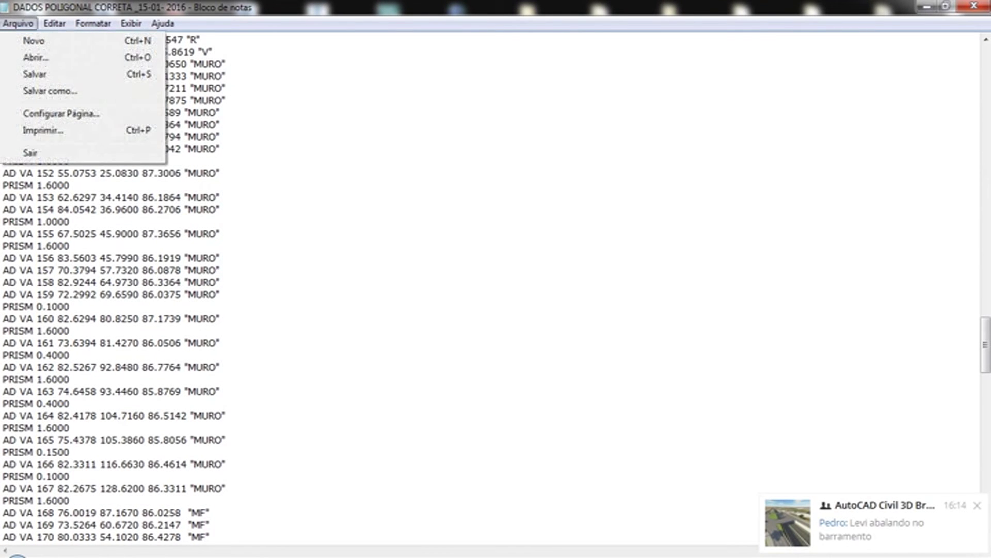
{"action": "left_click", "coordinate": [34, 74]}
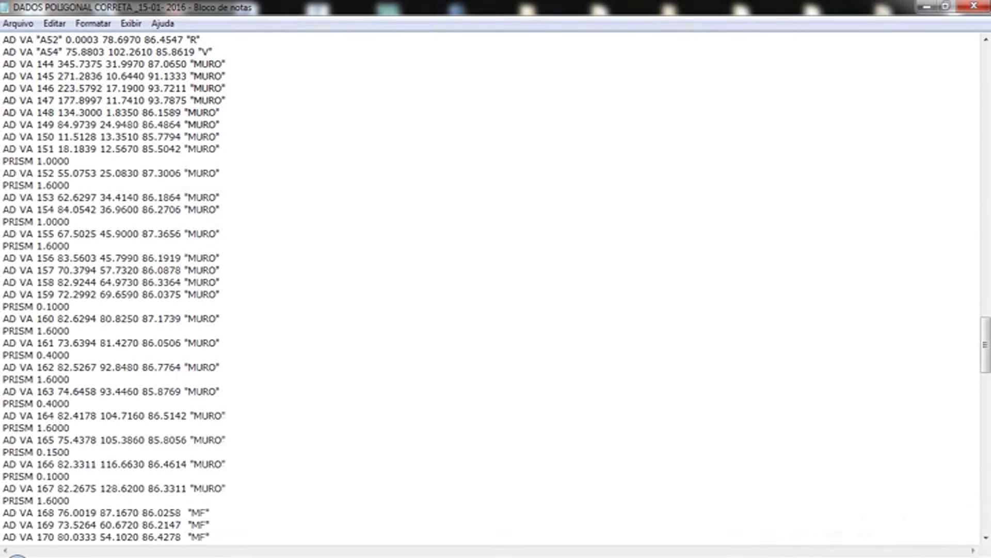
Step: Close the survey data file, view and close the Método de ajuste poligonal PDF, and return to Civil 3D
{"action": "left_click", "coordinate": [973, 7]}
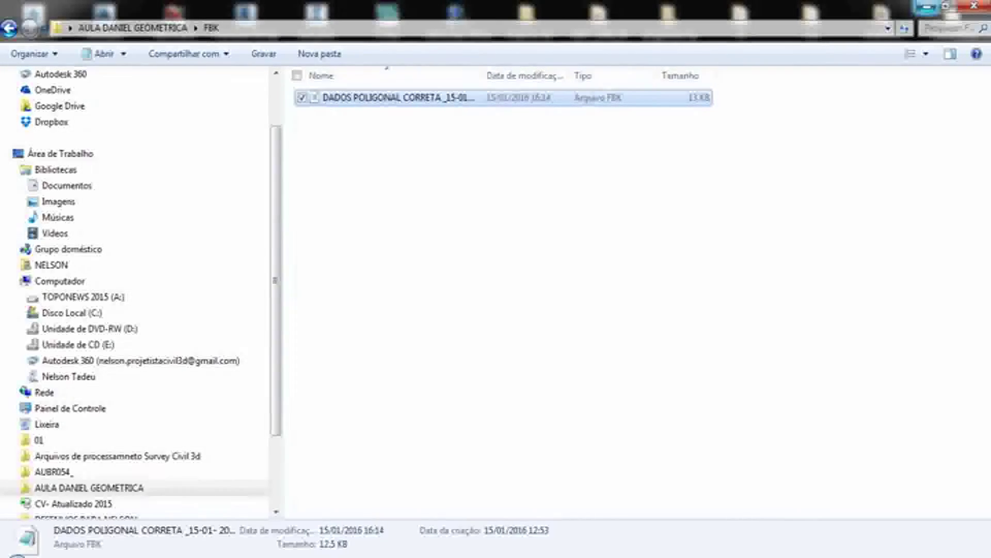
{"action": "left_click", "coordinate": [926, 6]}
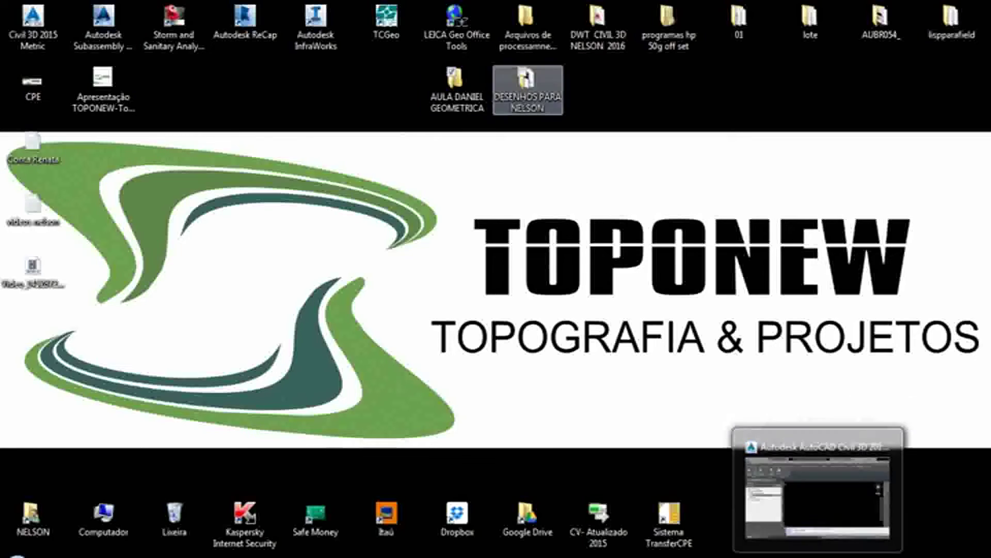
{"action": "double_click", "coordinate": [455, 78]}
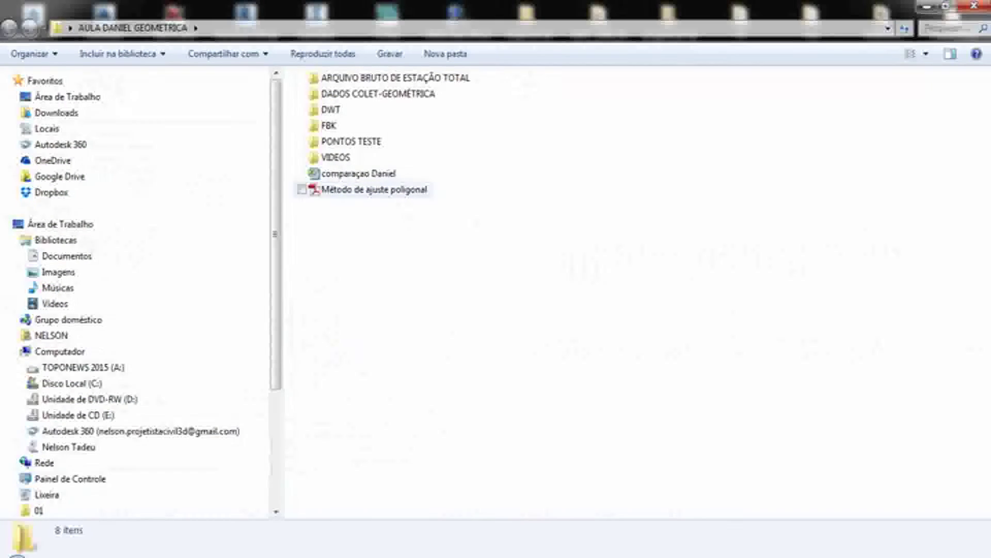
{"action": "double_click", "coordinate": [361, 189]}
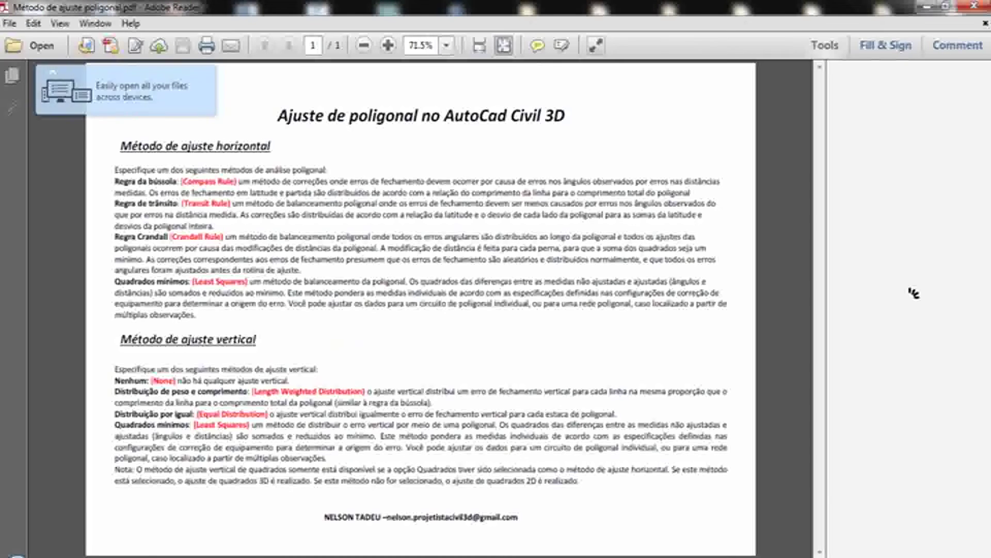
{"action": "key", "text": "alt+F4"}
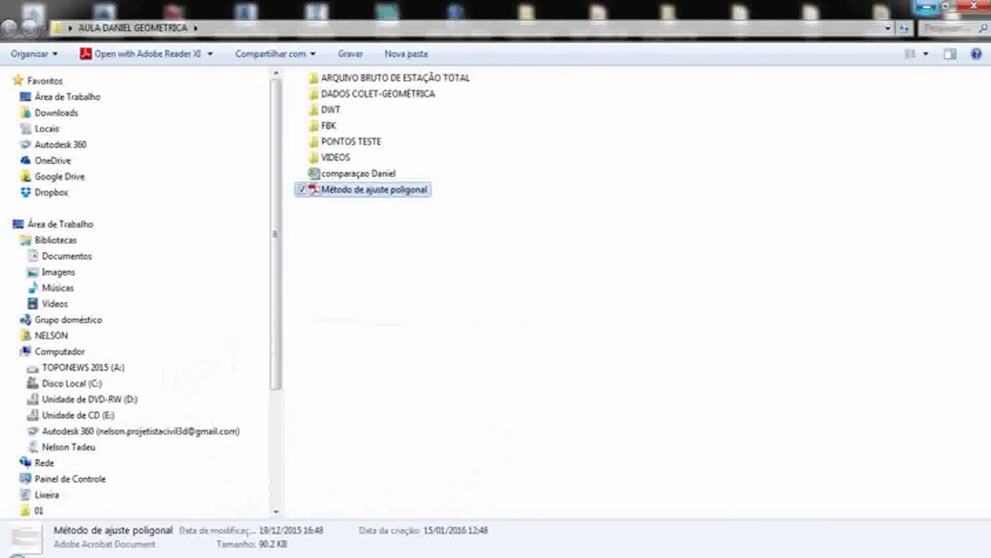
{"action": "left_click", "coordinate": [928, 6]}
{"action": "key", "text": "alt+Tab"}
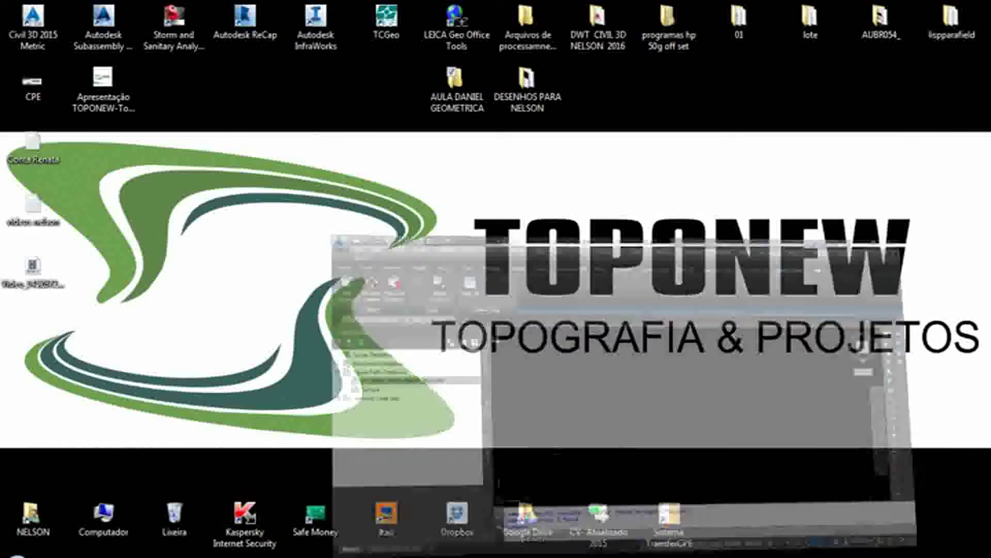
Step: Browse the drawing's point styles, such as ARV, COGO POINTS QUADRAS and COGO POINTS VÁRIOS
{"action": "left_click", "coordinate": [253, 222]}
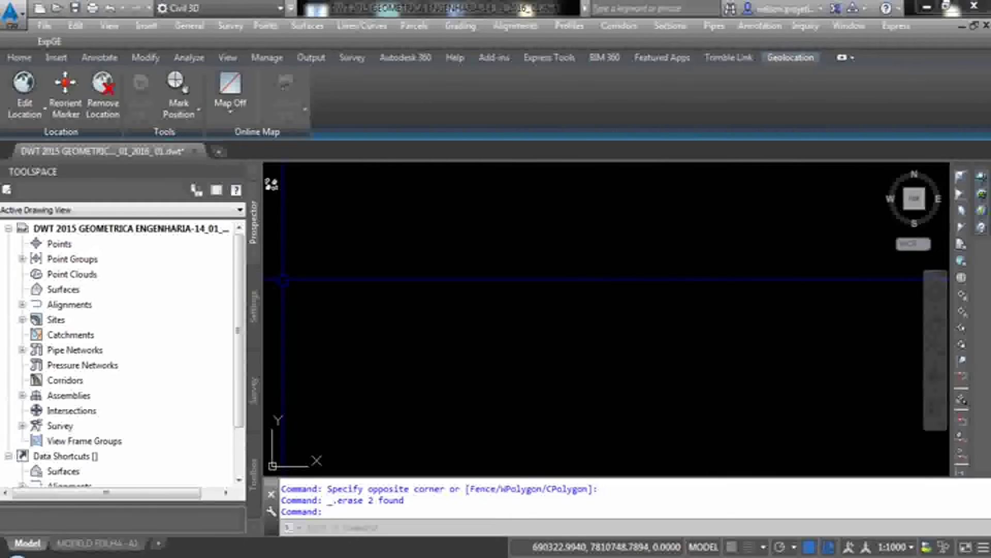
{"action": "left_click", "coordinate": [254, 307]}
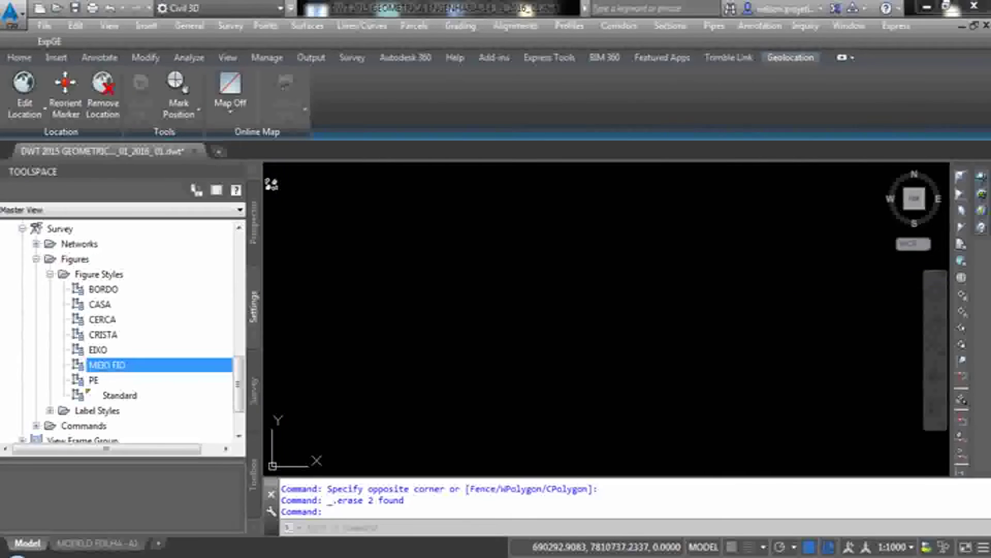
{"action": "left_click", "coordinate": [36, 258]}
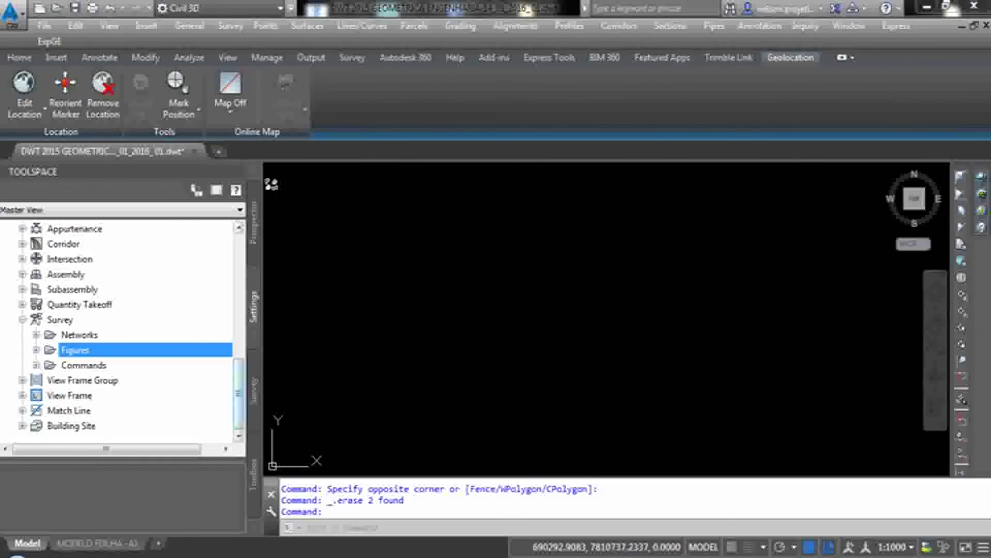
{"action": "scroll", "coordinate": [124, 331], "scroll_direction": "up", "scroll_amount": 7}
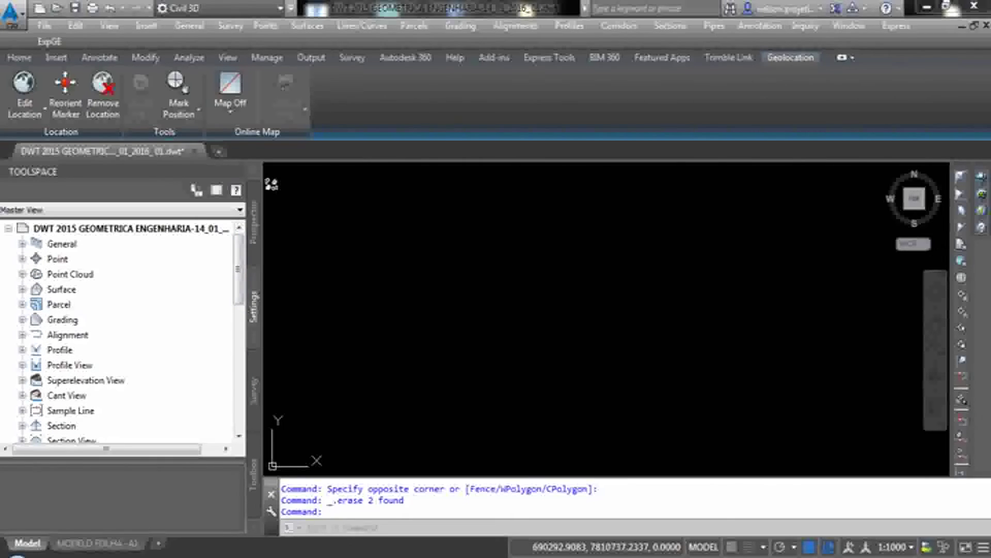
{"action": "left_click", "coordinate": [22, 258]}
{"action": "left_click", "coordinate": [37, 289]}
{"action": "left_click", "coordinate": [95, 243]}
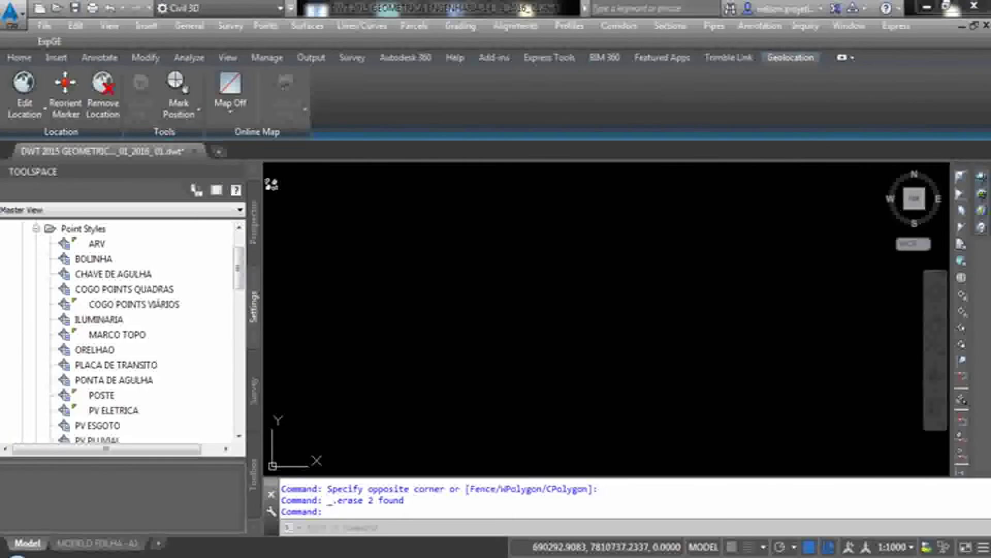
{"action": "left_click", "coordinate": [95, 244]}
{"action": "key", "text": "Down"}
{"action": "key", "text": "Down"}
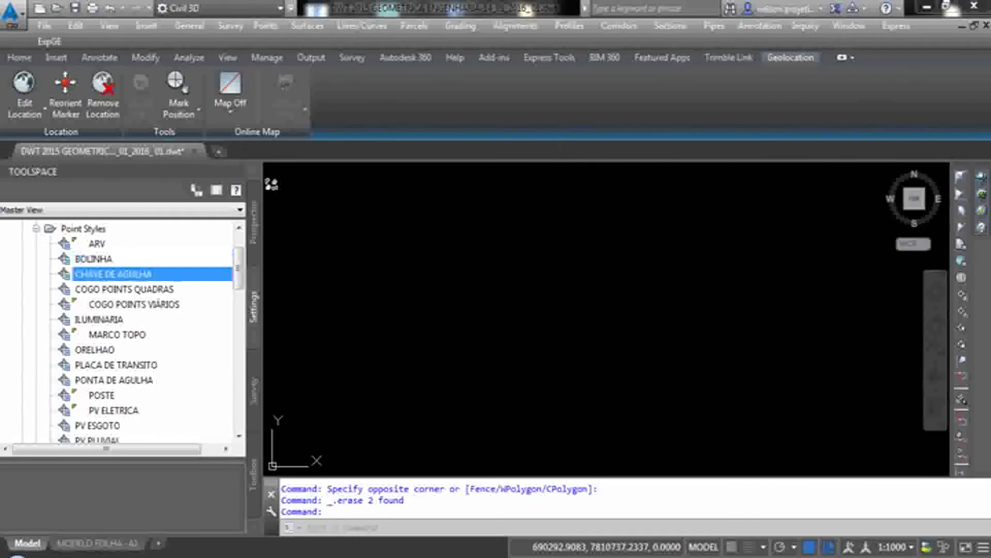
{"action": "key", "text": "Down"}
{"action": "key", "text": "Down"}
{"action": "key", "text": "Up"}
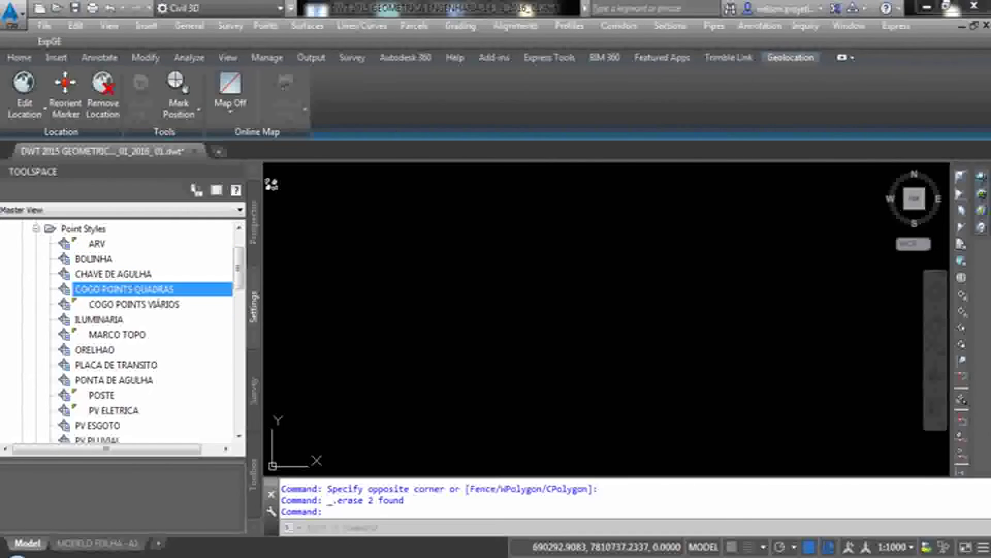
{"action": "key", "text": "Down"}
{"action": "key", "text": "Down"}
{"action": "key", "text": "Down"}
{"action": "key", "text": "Down"}
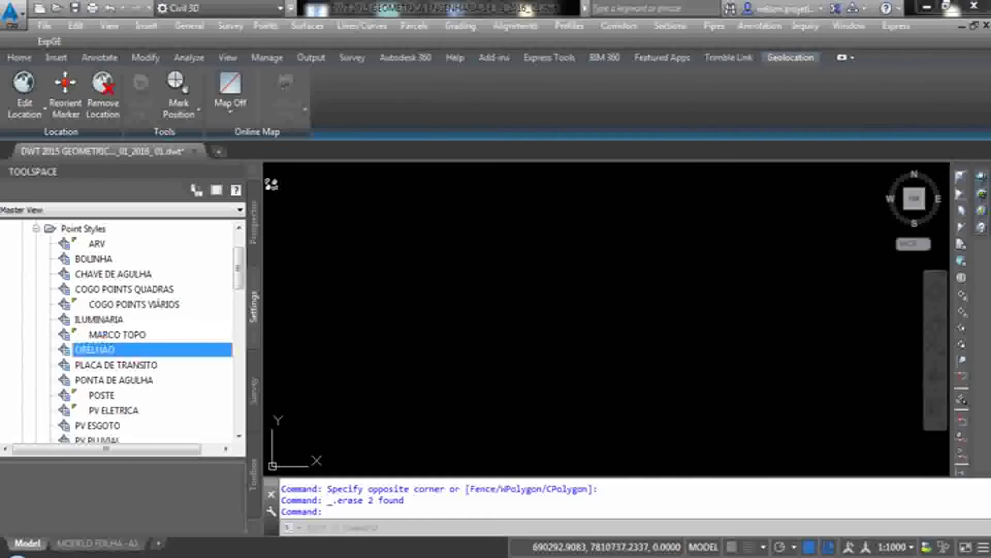
{"action": "key", "text": "Down"}
{"action": "key", "text": "Down"}
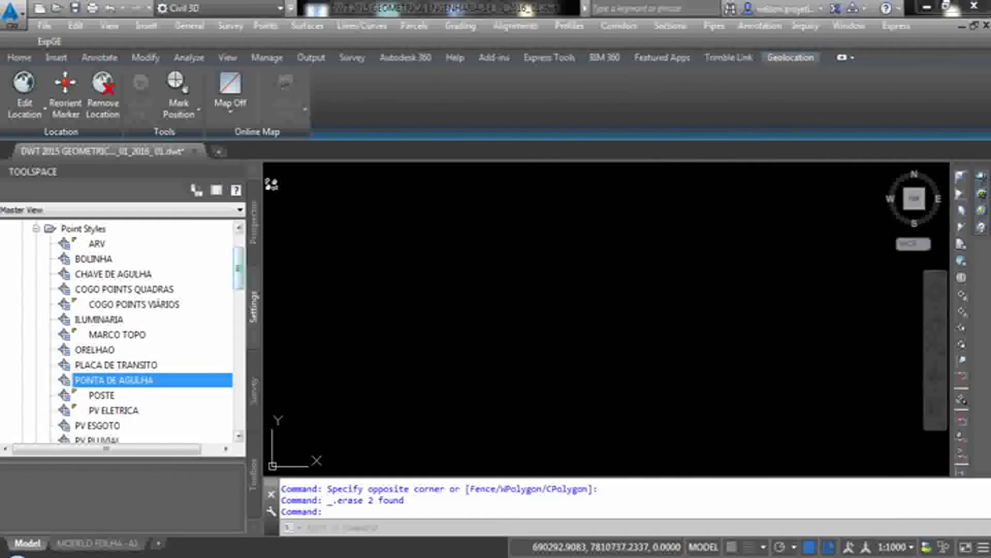
Step: Browse the point label styles, starting from COORDENADAS GEO
{"action": "scroll", "coordinate": [239, 293], "scroll_direction": "down", "scroll_amount": 3}
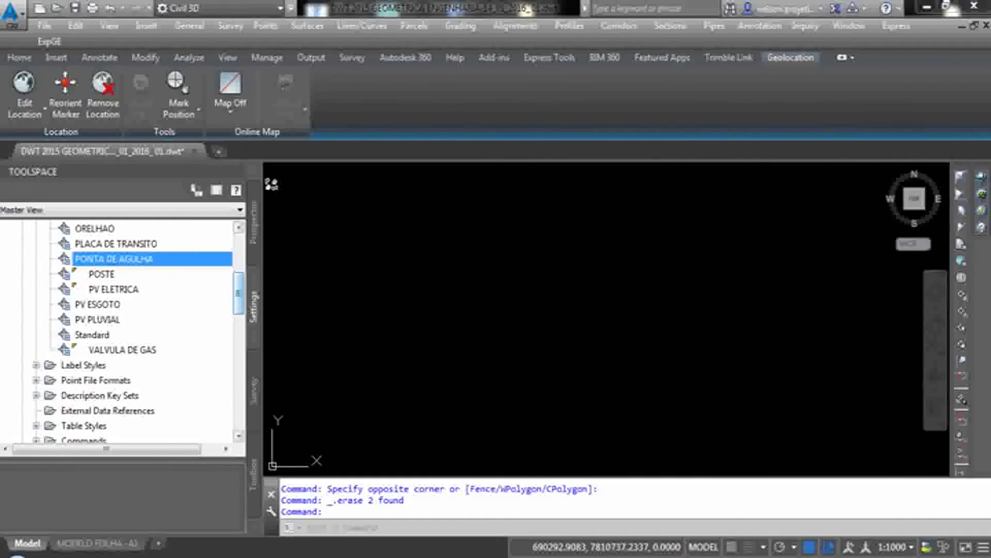
{"action": "scroll", "coordinate": [238, 300], "scroll_direction": "down", "scroll_amount": 2}
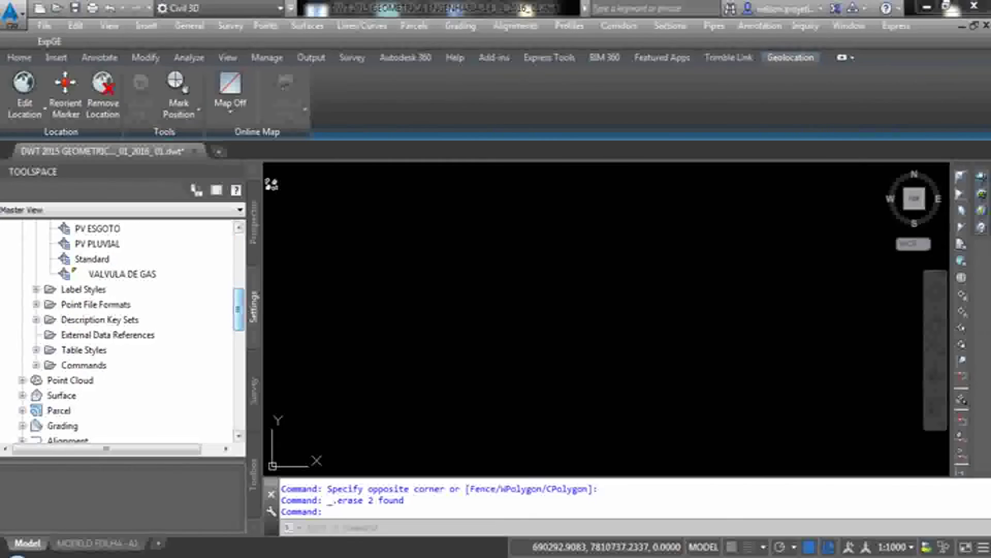
{"action": "left_click", "coordinate": [36, 289]}
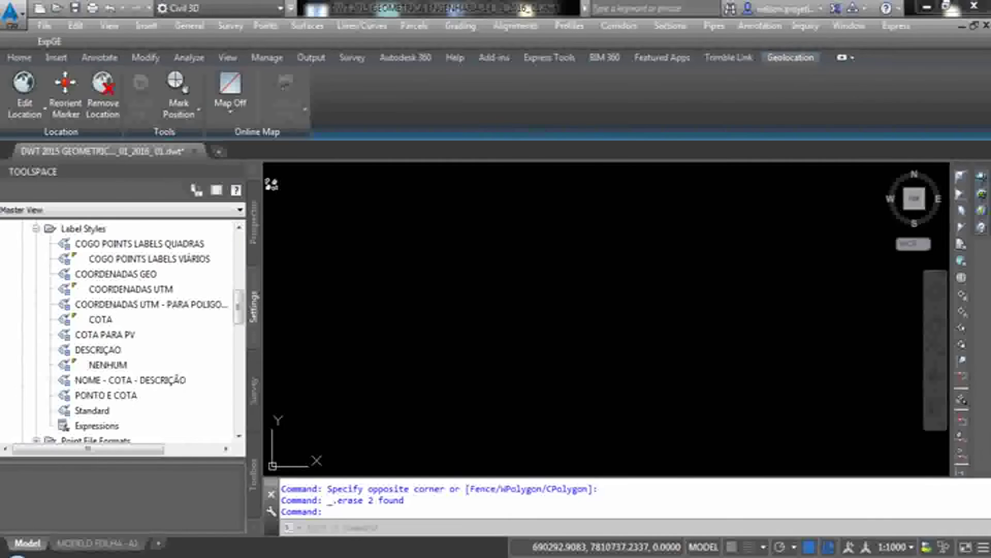
{"action": "left_click", "coordinate": [116, 274]}
{"action": "key", "text": "Down"}
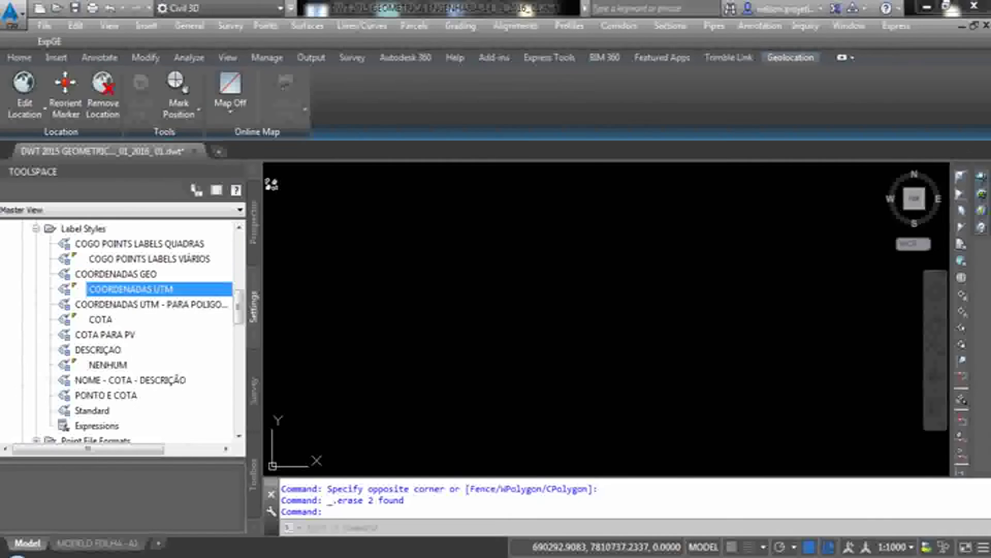
{"action": "key", "text": "Down"}
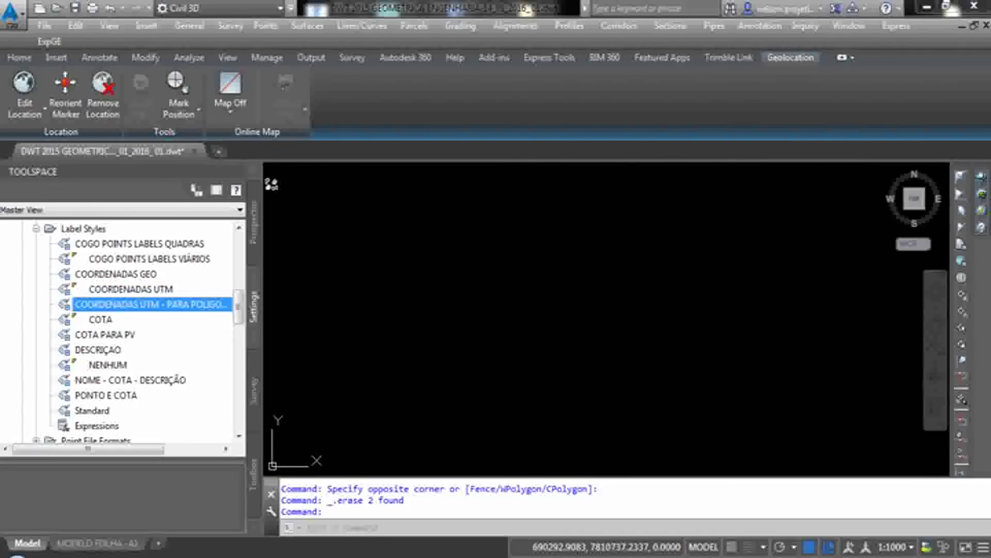
{"action": "key", "text": "Down"}
{"action": "key", "text": "Down"}
{"action": "key", "text": "Down"}
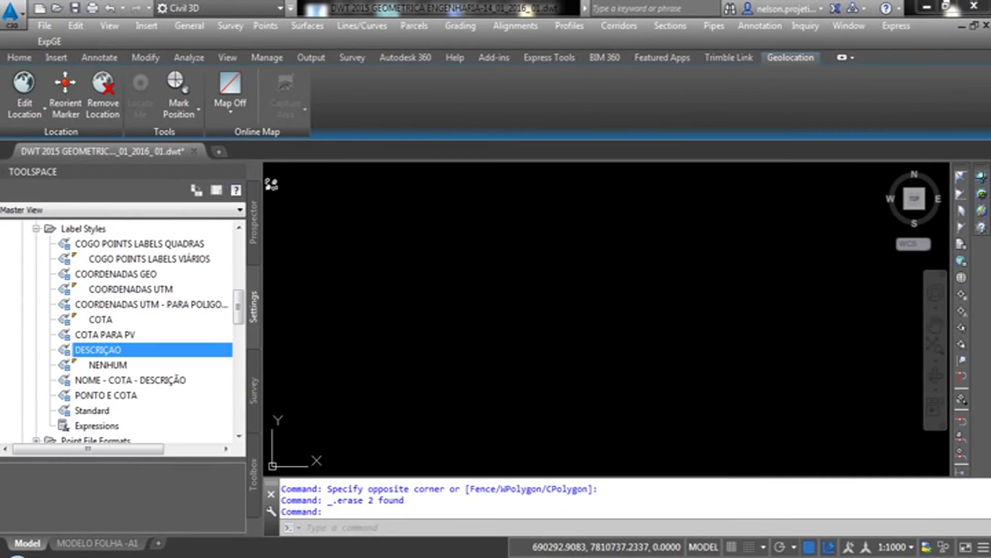
{"action": "scroll", "coordinate": [129, 331], "scroll_direction": "down", "scroll_amount": 3}
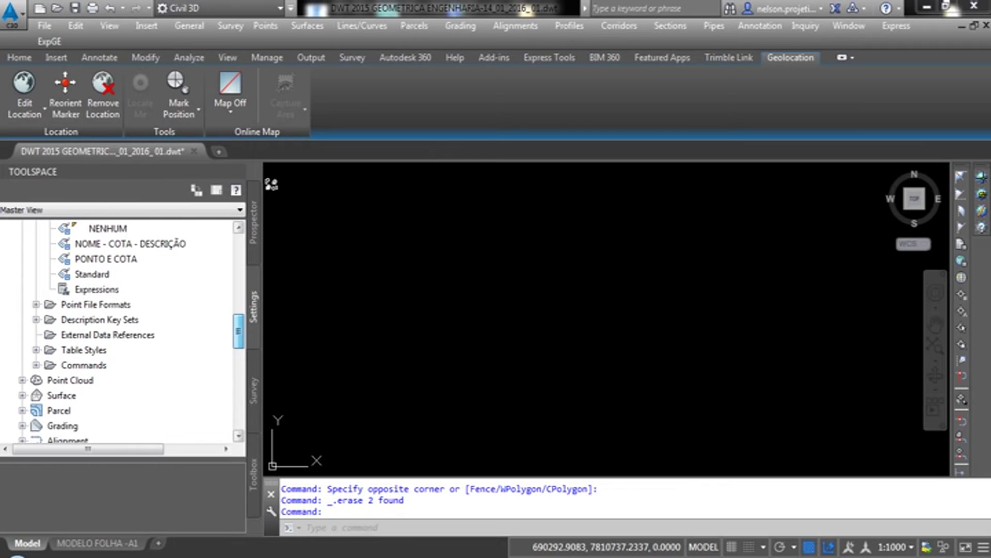
{"action": "scroll", "coordinate": [129, 330], "scroll_direction": "down", "scroll_amount": 3}
{"action": "scroll", "coordinate": [129, 331], "scroll_direction": "up", "scroll_amount": 5}
{"action": "scroll", "coordinate": [130, 331], "scroll_direction": "down", "scroll_amount": 1}
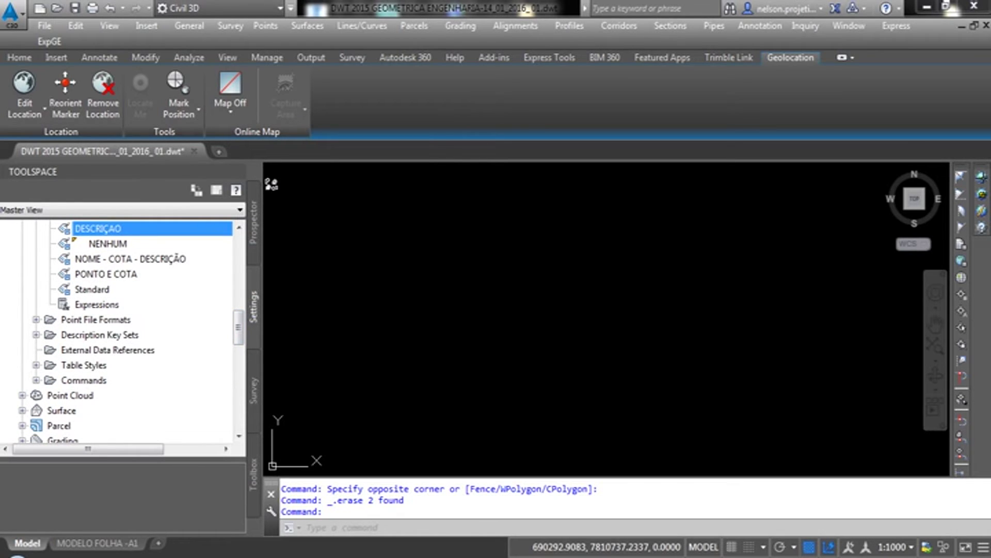
Step: Browse the table styles from COORDENADA UTM (PONTOS), then collapse Point settings and show Prospector
{"action": "left_click", "coordinate": [36, 364]}
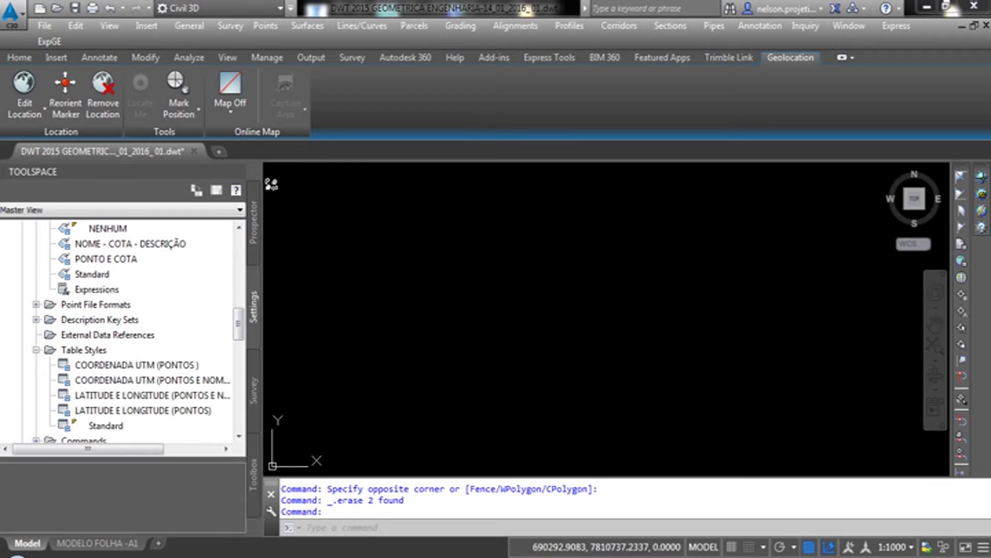
{"action": "left_click", "coordinate": [137, 365]}
{"action": "left_click", "coordinate": [153, 380]}
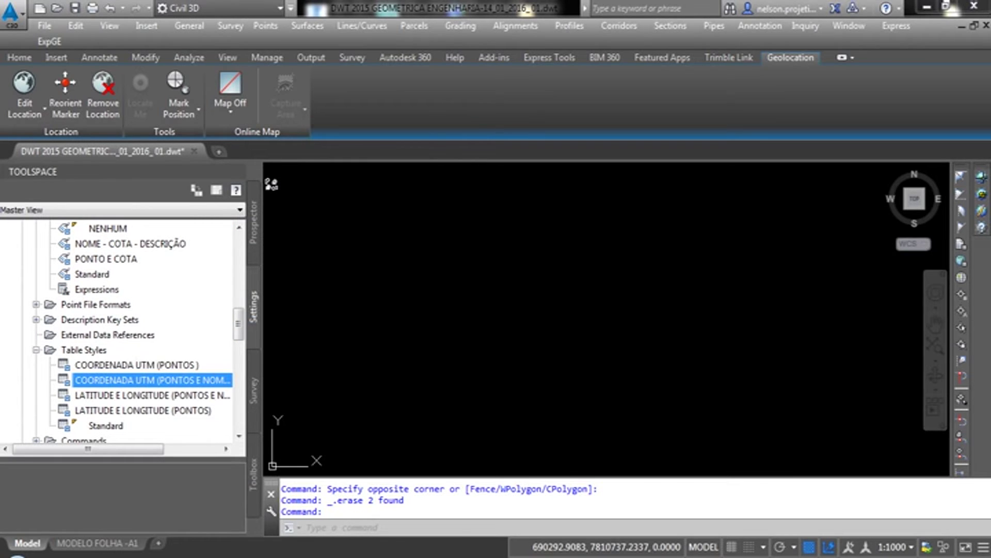
{"action": "key", "text": "Down"}
{"action": "key", "text": "Down"}
{"action": "key", "text": "Up"}
{"action": "key", "text": "Up"}
{"action": "key", "text": "Up"}
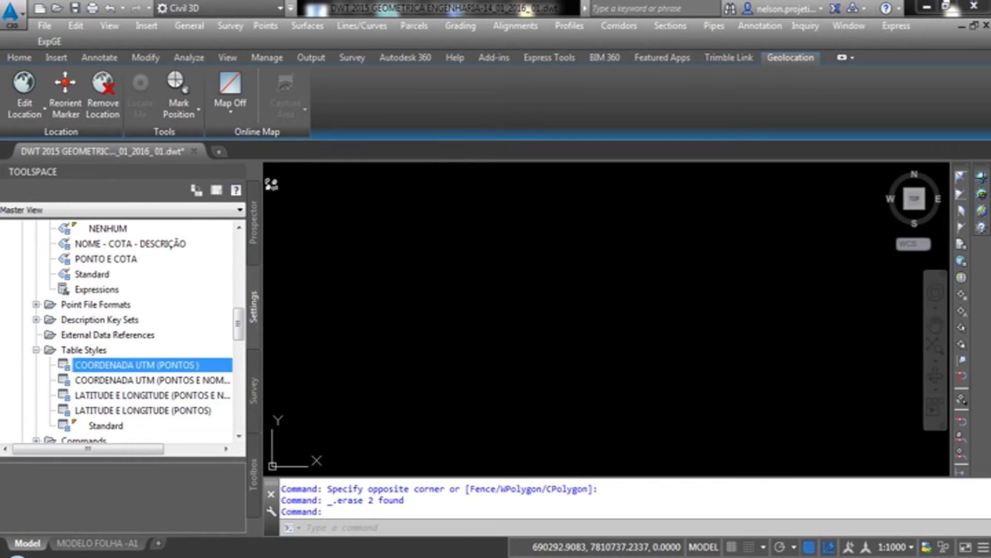
{"action": "key", "text": "Down"}
{"action": "key", "text": "Down"}
{"action": "key", "text": "Down"}
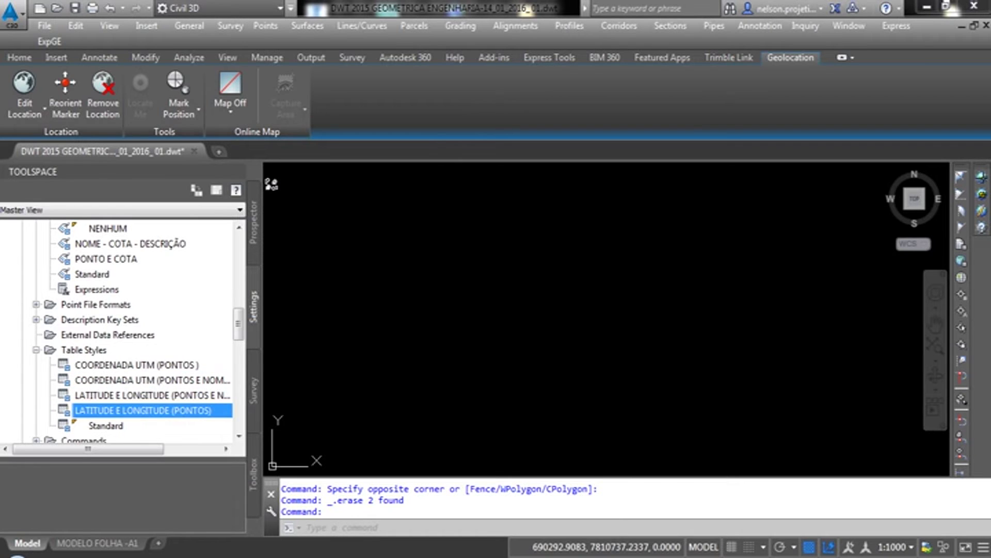
{"action": "key", "text": "Up"}
{"action": "key", "text": "Up"}
{"action": "key", "text": "Up"}
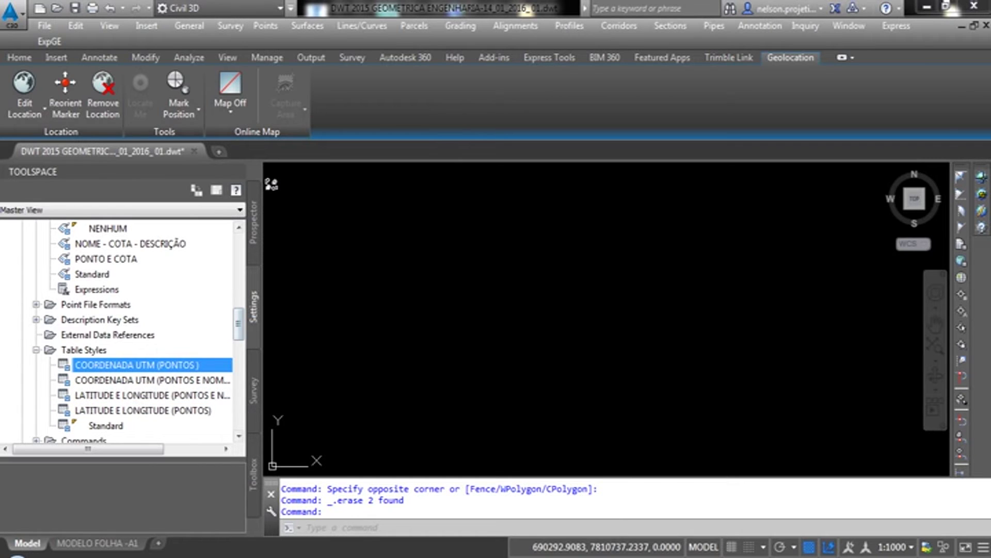
{"action": "scroll", "coordinate": [119, 330], "scroll_direction": "up", "scroll_amount": 15}
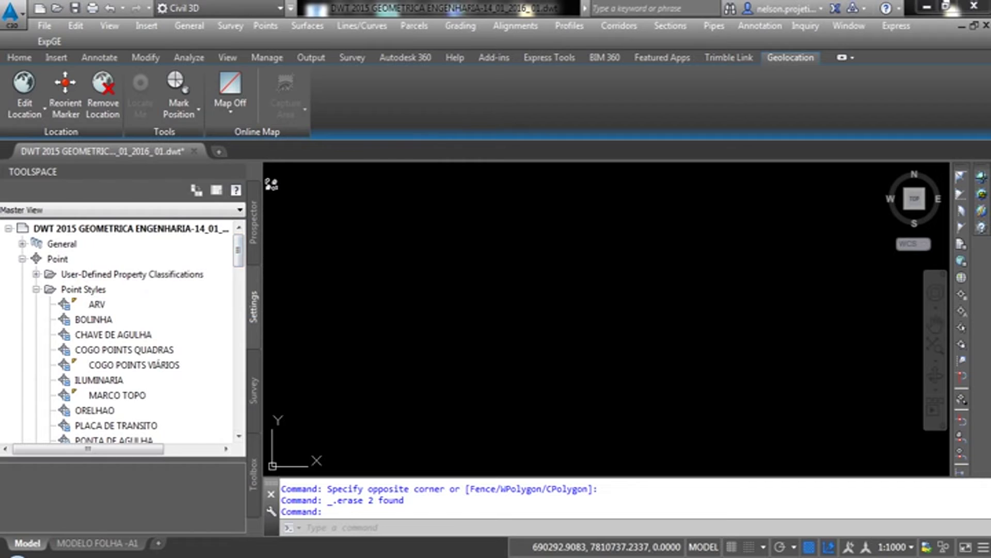
{"action": "left_click", "coordinate": [22, 259]}
{"action": "left_click", "coordinate": [253, 222]}
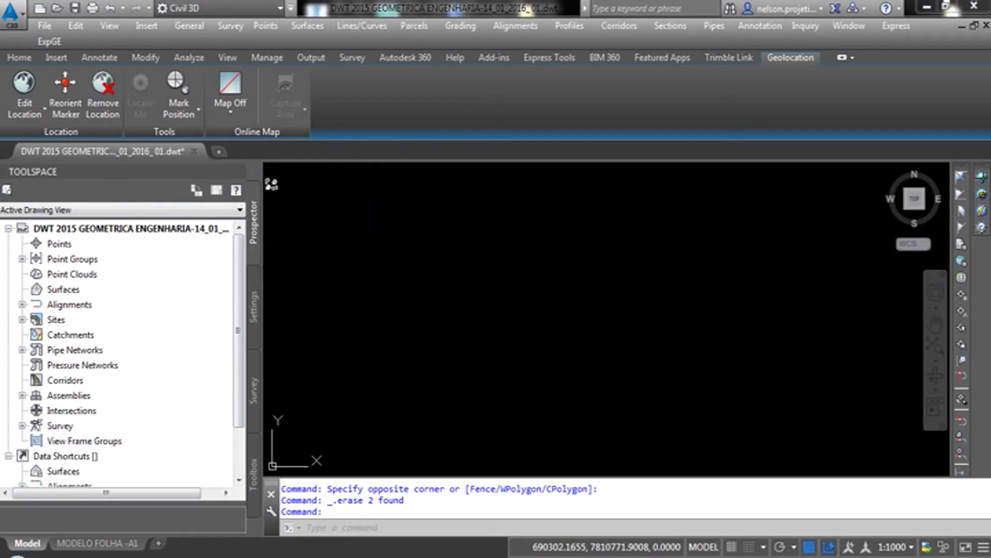
Step: Check in Edit Drawing Settings that the coordinate system is SIRGAS UTM Zone 23S, then close it
{"action": "right_click", "coordinate": [166, 228]}
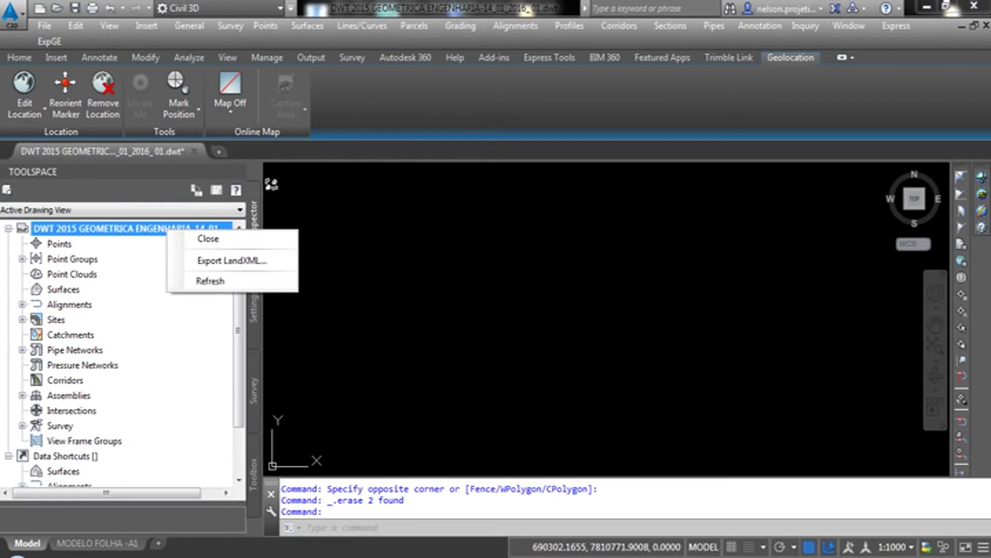
{"action": "left_click", "coordinate": [327, 232]}
{"action": "left_click", "coordinate": [253, 308]}
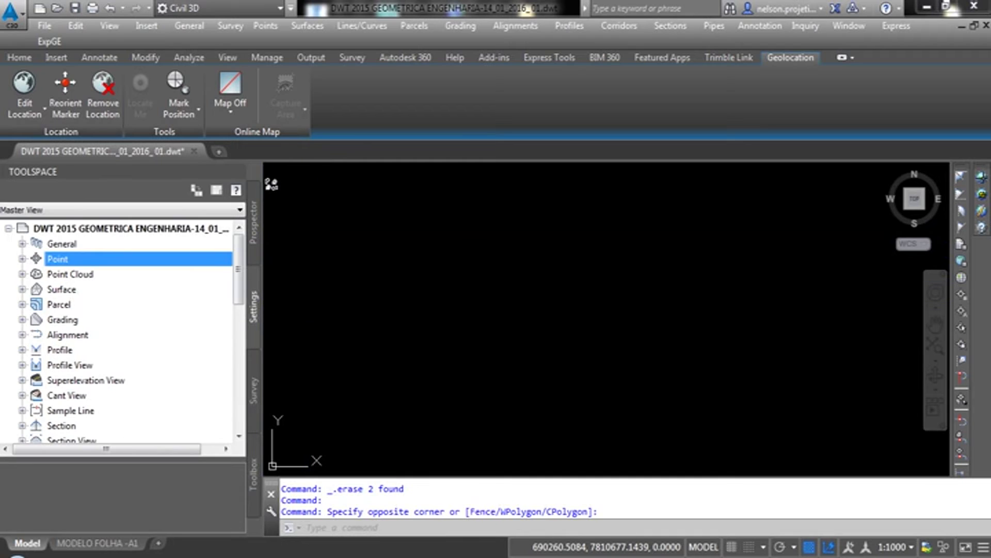
{"action": "right_click", "coordinate": [188, 228]}
{"action": "left_click", "coordinate": [262, 236]}
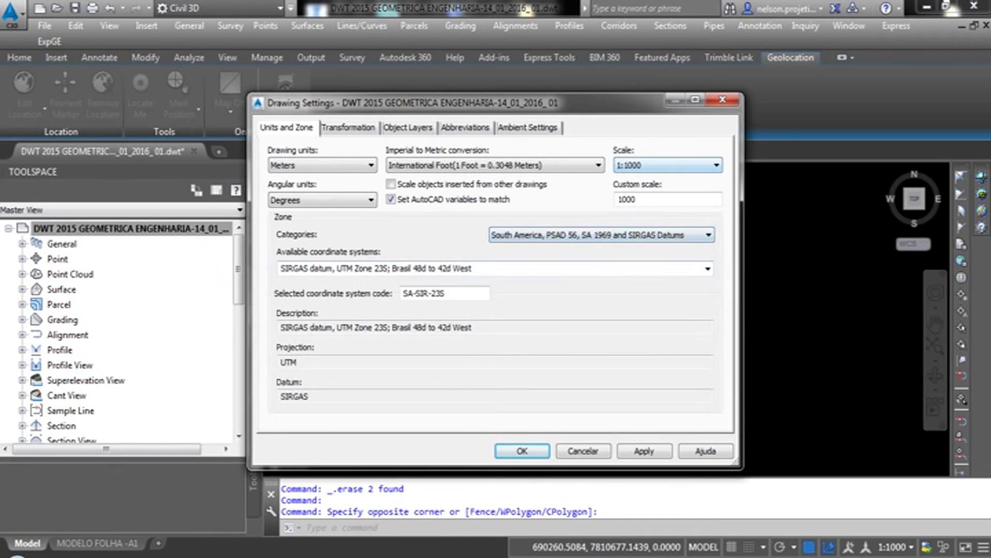
{"action": "key", "text": "Tab"}
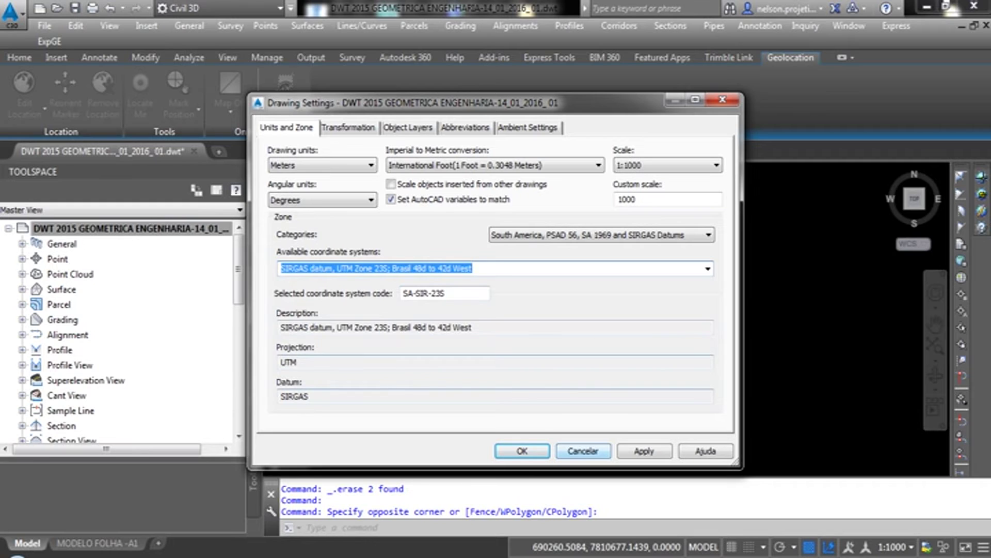
{"action": "key", "text": "End"}
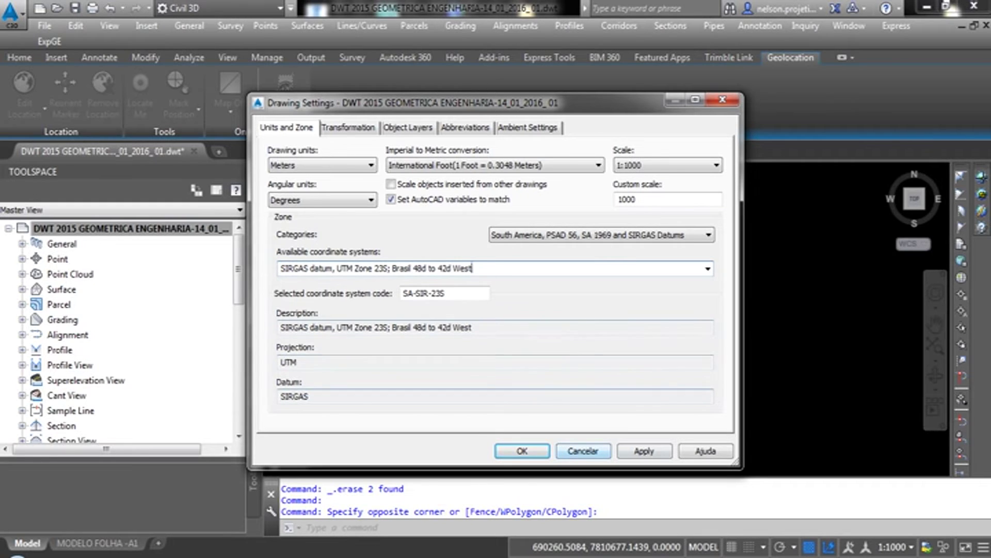
{"action": "key", "text": "shift+Left"}
{"action": "key", "text": "shift+Left"}
{"action": "key", "text": "shift+Left"}
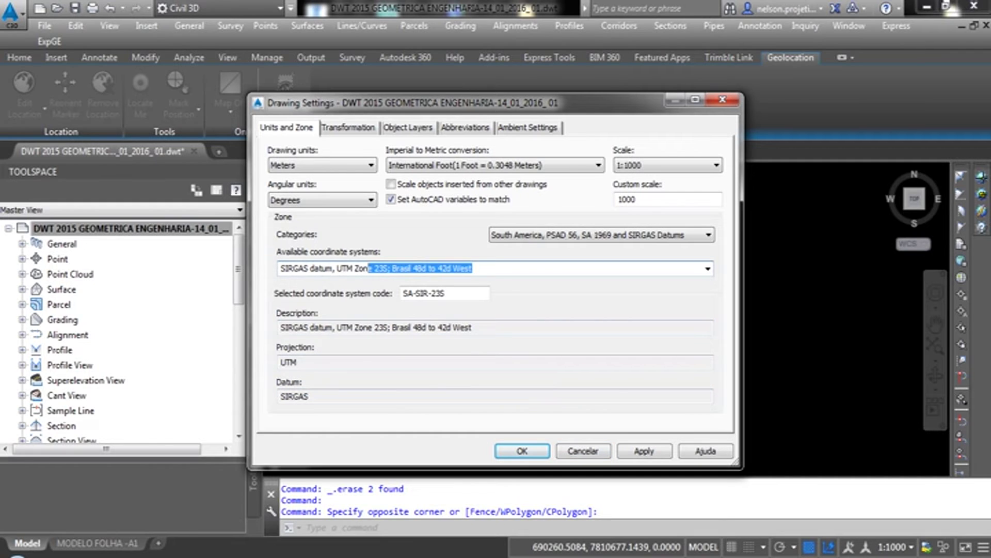
{"action": "key", "text": "shift+Left"}
{"action": "key", "text": "shift+Left"}
{"action": "key", "text": "shift+Left"}
{"action": "left_click", "coordinate": [582, 450]}
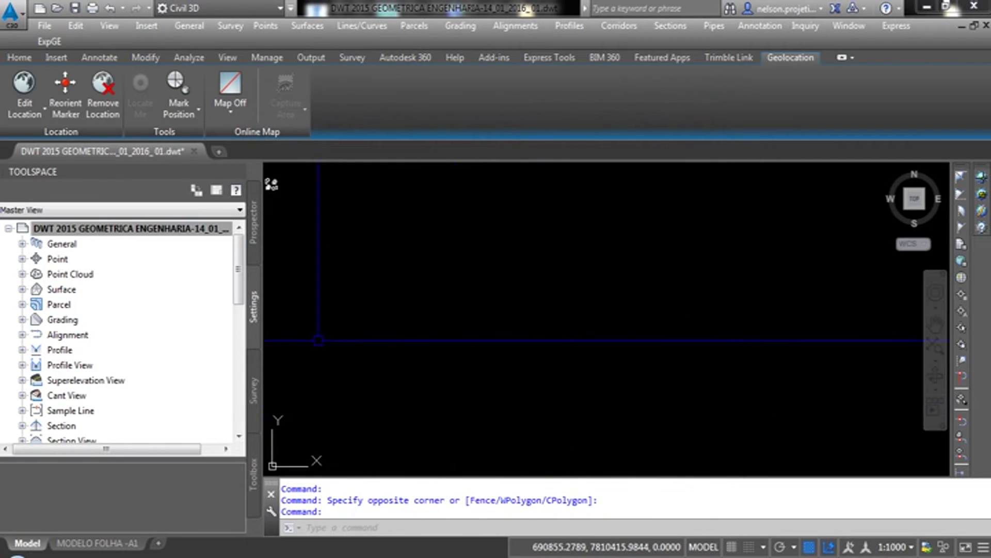
Step: Browse the drawing's sites in Prospector, stepping through LOTEAMENTO's items down to TOPOGRAFIA
{"action": "left_click", "coordinate": [129, 228]}
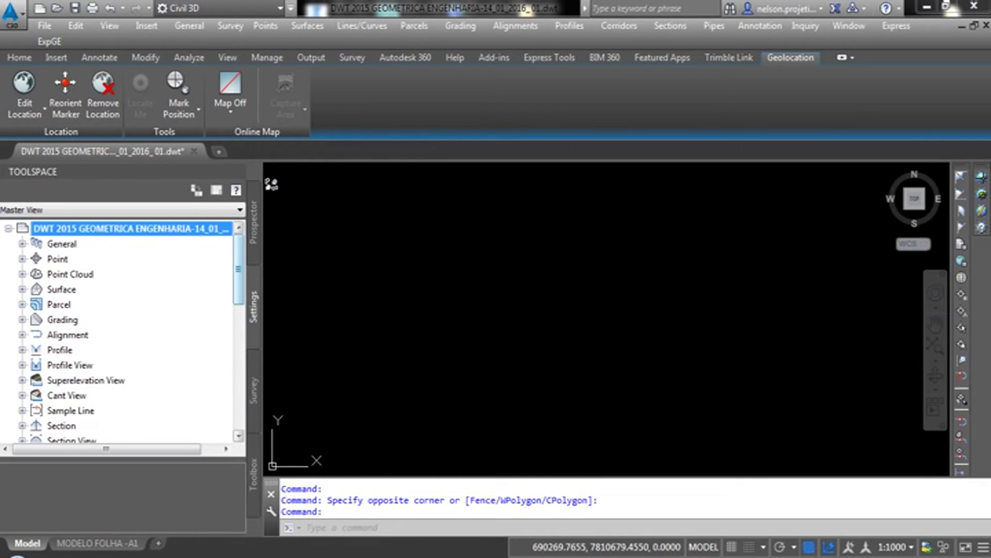
{"action": "left_click", "coordinate": [124, 210]}
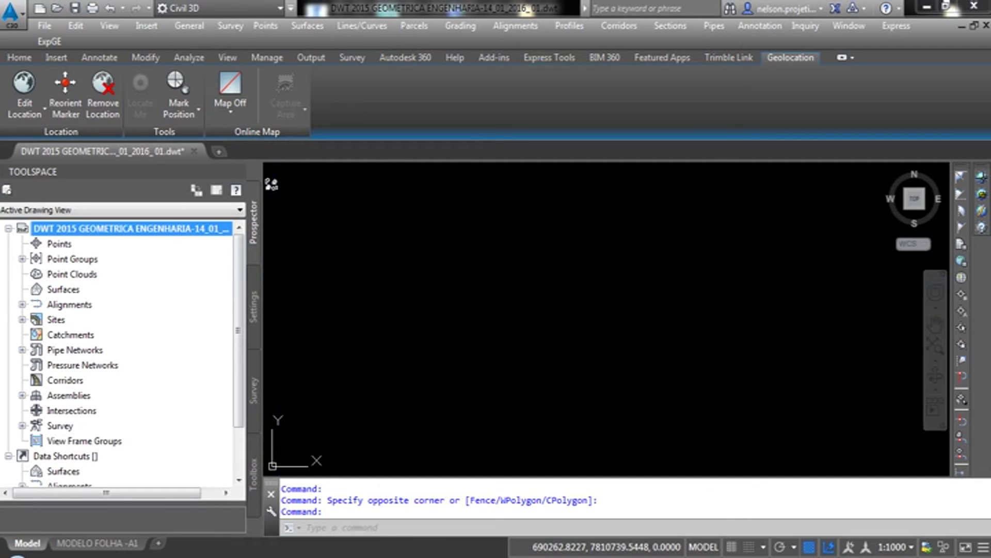
{"action": "left_click", "coordinate": [21, 319]}
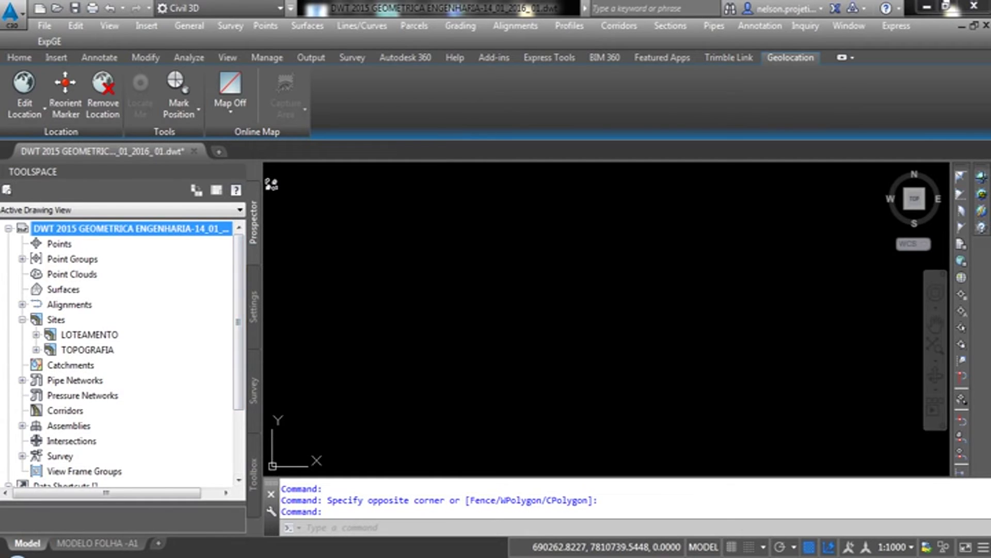
{"action": "left_click", "coordinate": [36, 334]}
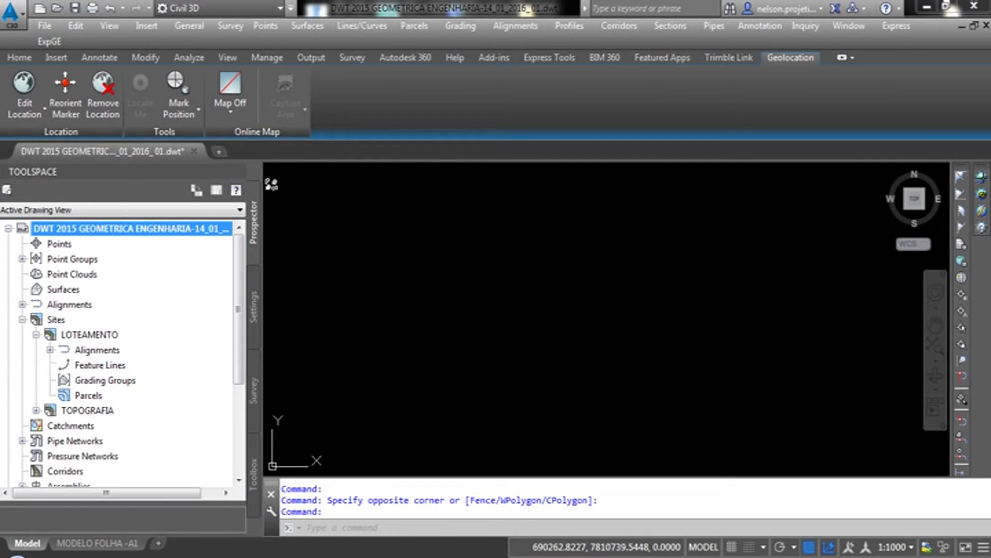
{"action": "left_click", "coordinate": [69, 304]}
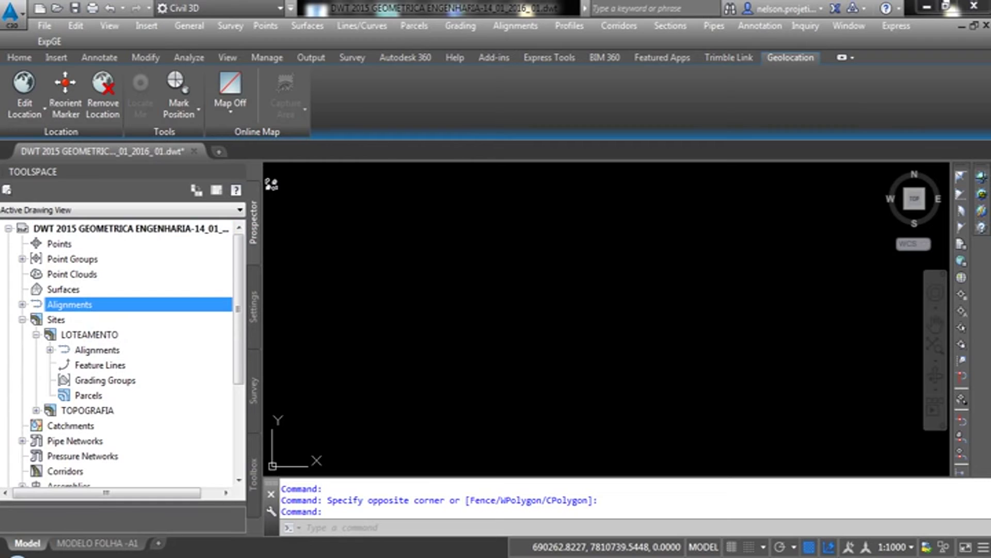
{"action": "key", "text": "Right"}
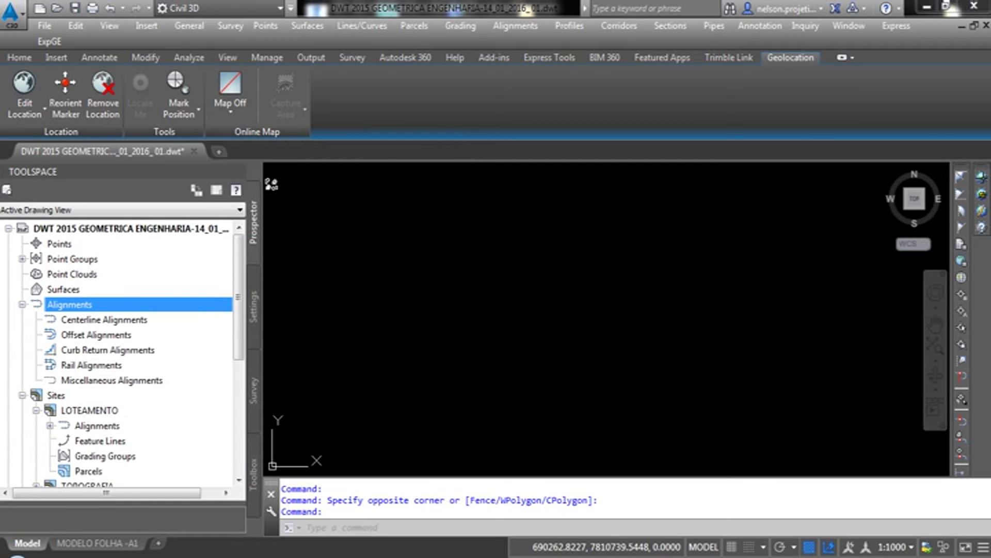
{"action": "key", "text": "Left"}
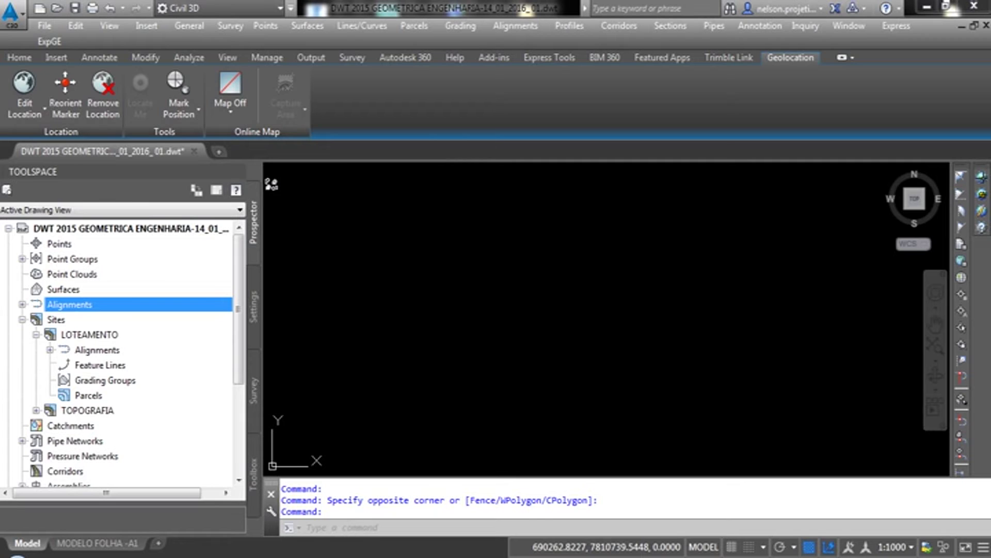
{"action": "key", "text": "Down"}
{"action": "key", "text": "Down"}
{"action": "key", "text": "Down"}
{"action": "key", "text": "Up"}
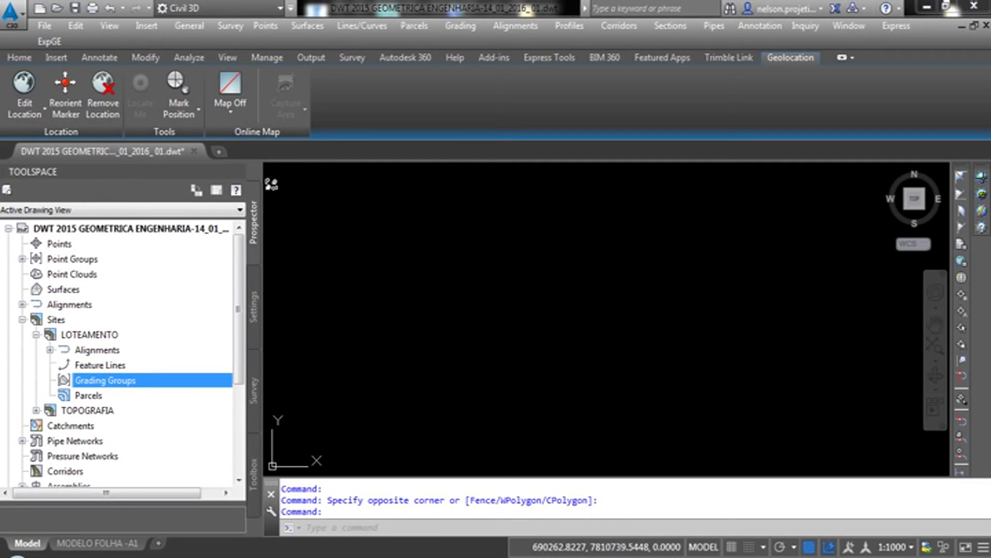
{"action": "key", "text": "Up"}
{"action": "key", "text": "Up"}
{"action": "key", "text": "Down"}
{"action": "key", "text": "Up"}
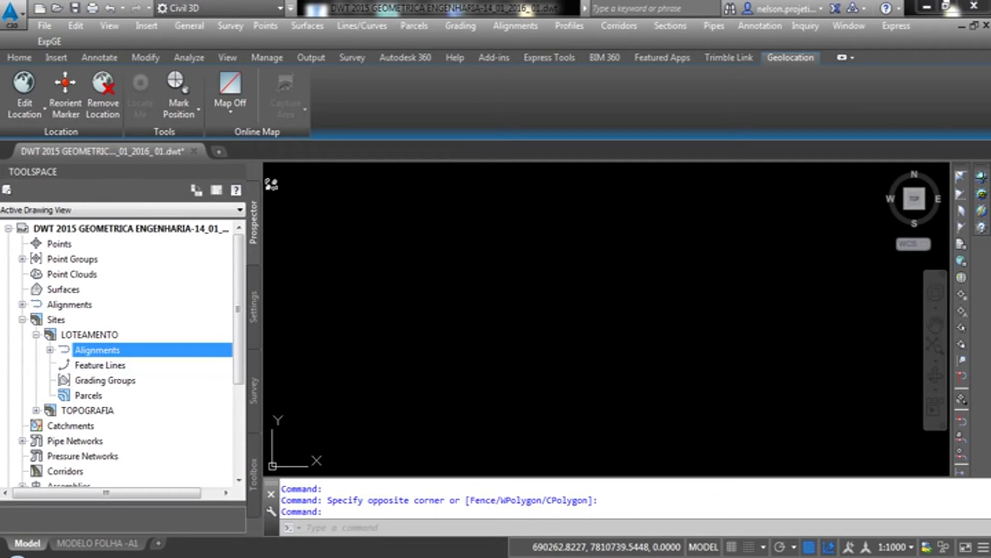
{"action": "key", "text": "Down"}
{"action": "key", "text": "Down"}
{"action": "key", "text": "Up"}
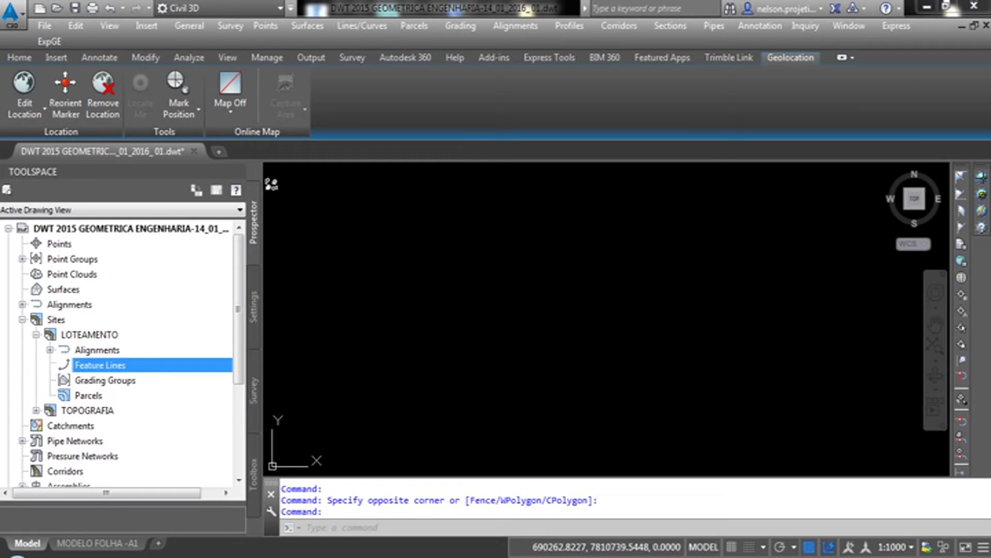
{"action": "key", "text": "Up"}
{"action": "key", "text": "Left"}
{"action": "key", "text": "Left"}
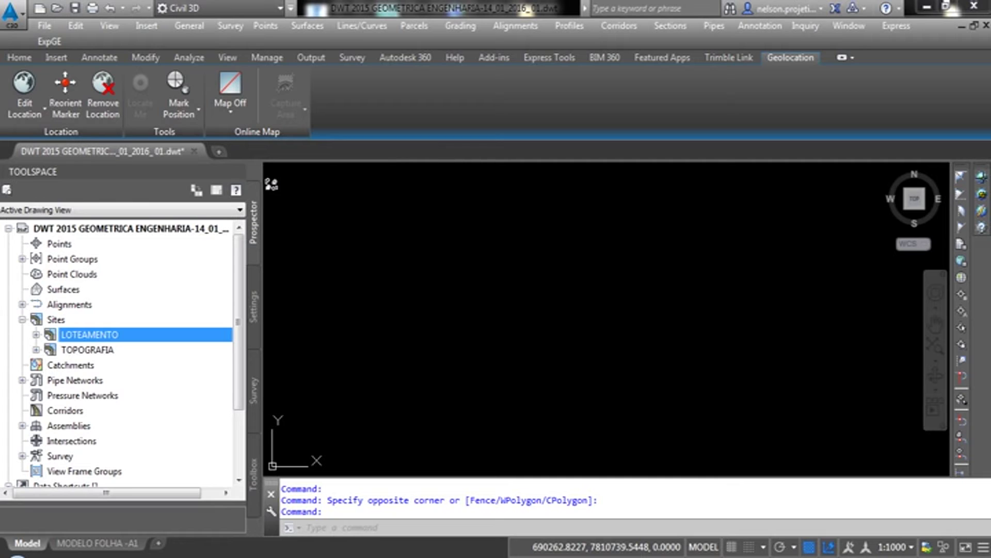
{"action": "key", "text": "Down"}
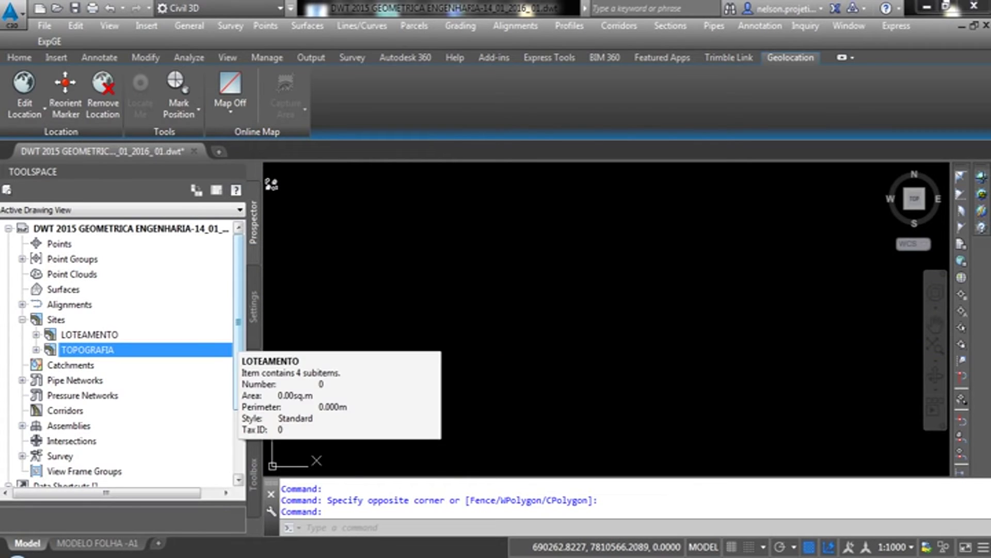
{"action": "scroll", "coordinate": [119, 346], "scroll_direction": "down", "scroll_amount": 1}
{"action": "scroll", "coordinate": [119, 346], "scroll_direction": "down", "scroll_amount": 1}
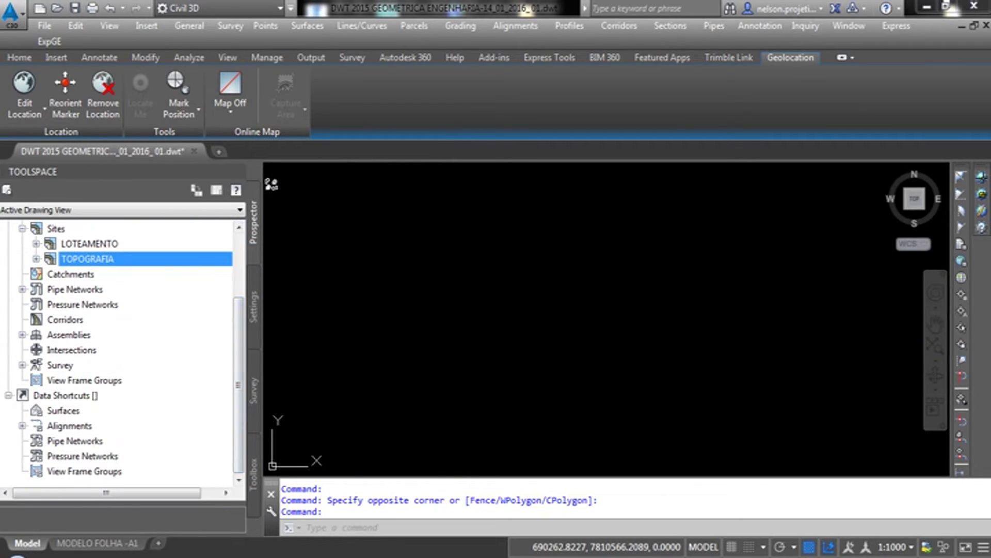
Step: Review the FIGURAS_TOPOGRAFIA_NELSON figure prefix database on the Survey tab, then close it
{"action": "left_click", "coordinate": [253, 390]}
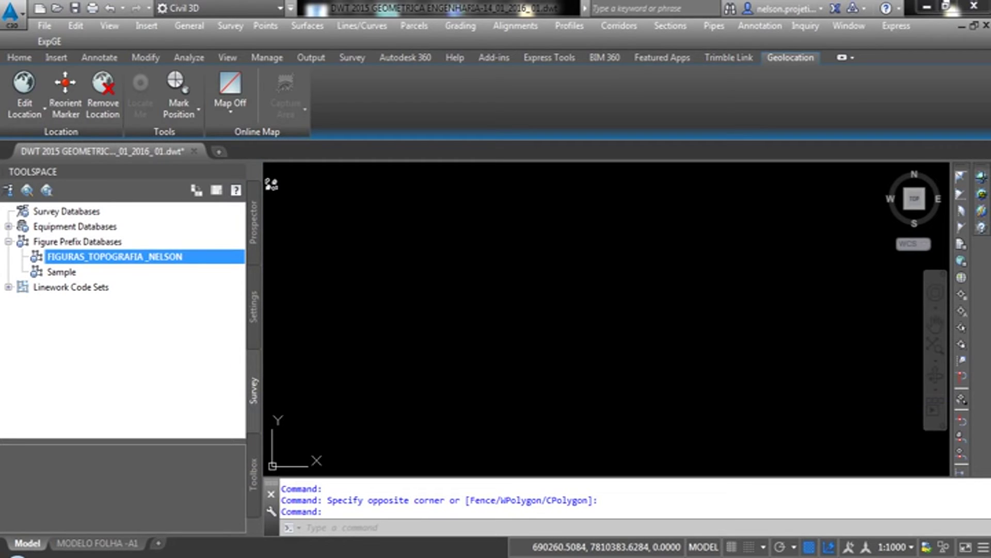
{"action": "right_click", "coordinate": [73, 257]}
{"action": "left_click", "coordinate": [155, 265]}
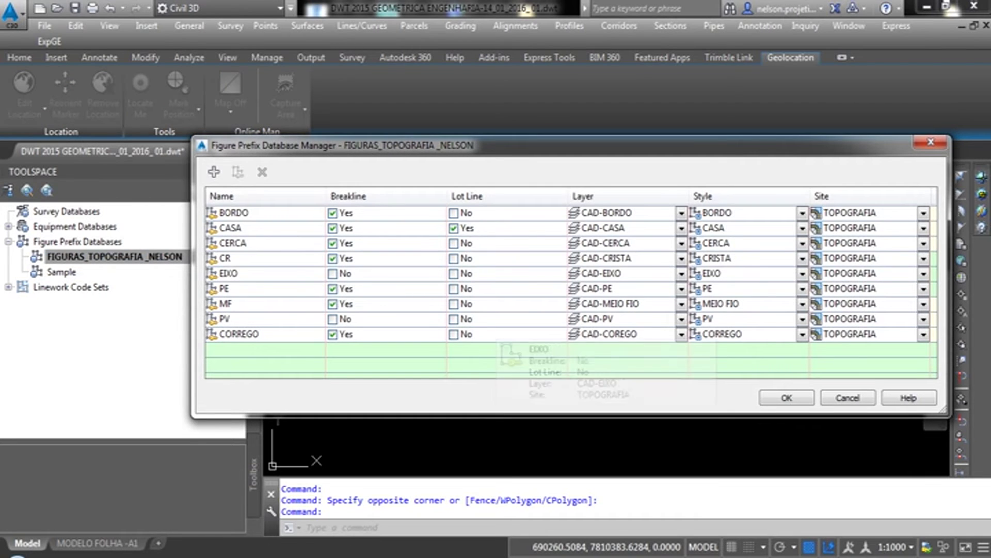
{"action": "left_click", "coordinate": [930, 142]}
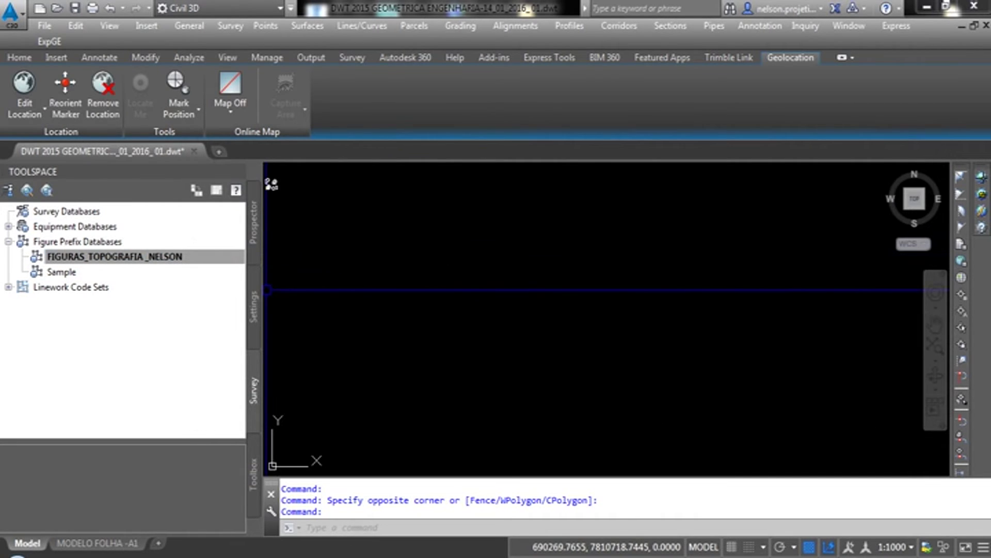
Step: Expand Survey Network Styles and open TOPOGRAFIA GEOMÉTRICA for editing
{"action": "left_click", "coordinate": [253, 308]}
{"action": "scroll", "coordinate": [124, 331], "scroll_direction": "down", "scroll_amount": 5}
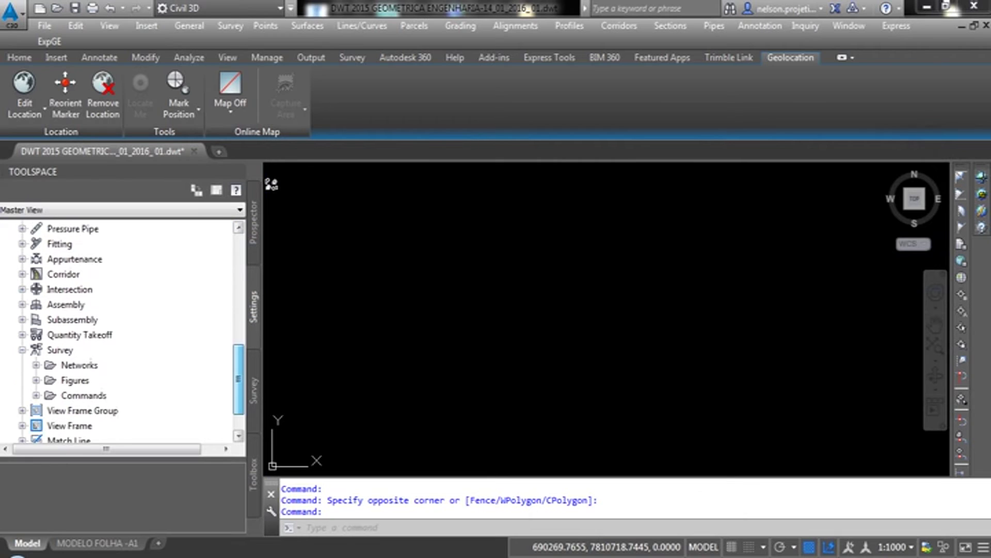
{"action": "scroll", "coordinate": [124, 330], "scroll_direction": "down", "scroll_amount": 1}
{"action": "left_click", "coordinate": [36, 334]}
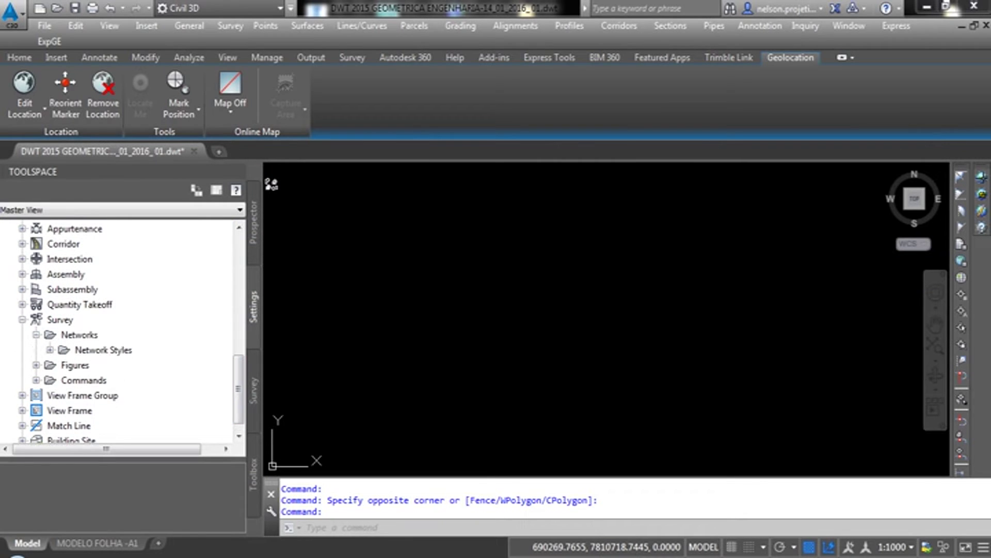
{"action": "left_click", "coordinate": [50, 350]}
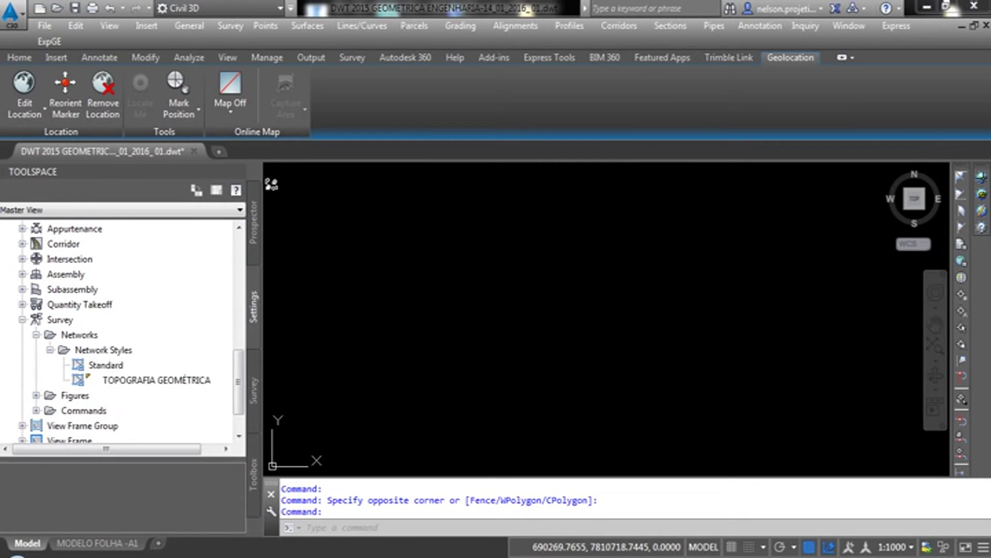
{"action": "left_click", "coordinate": [144, 380]}
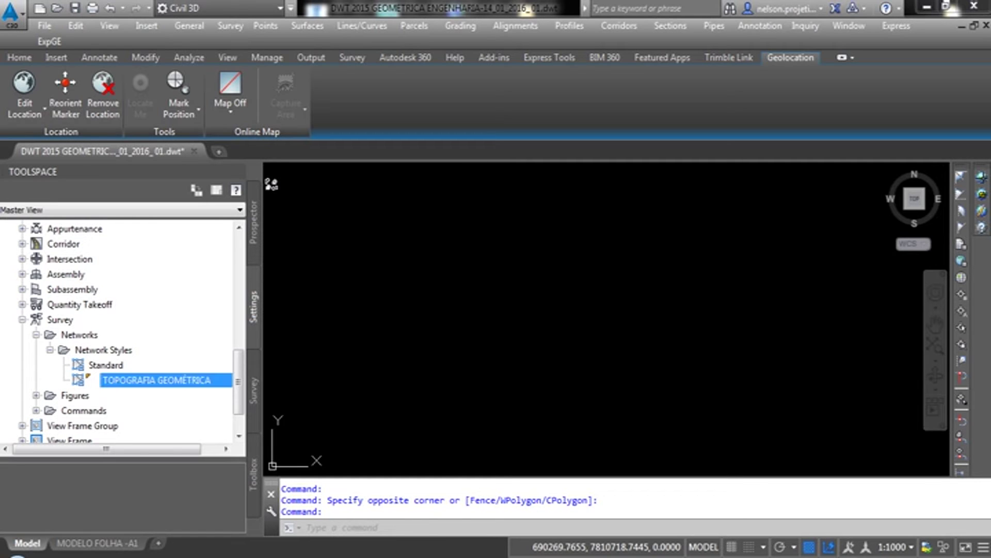
{"action": "right_click", "coordinate": [141, 381]}
{"action": "left_click", "coordinate": [178, 391]}
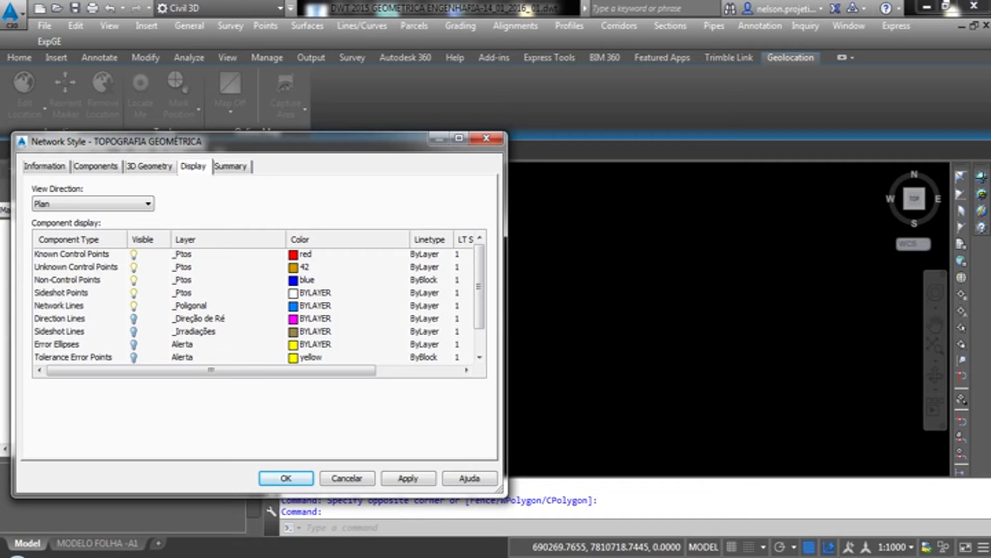
Step: Toggle Sideshot Lines visibility on and back off, then close the style without saving
{"action": "left_click", "coordinate": [133, 331]}
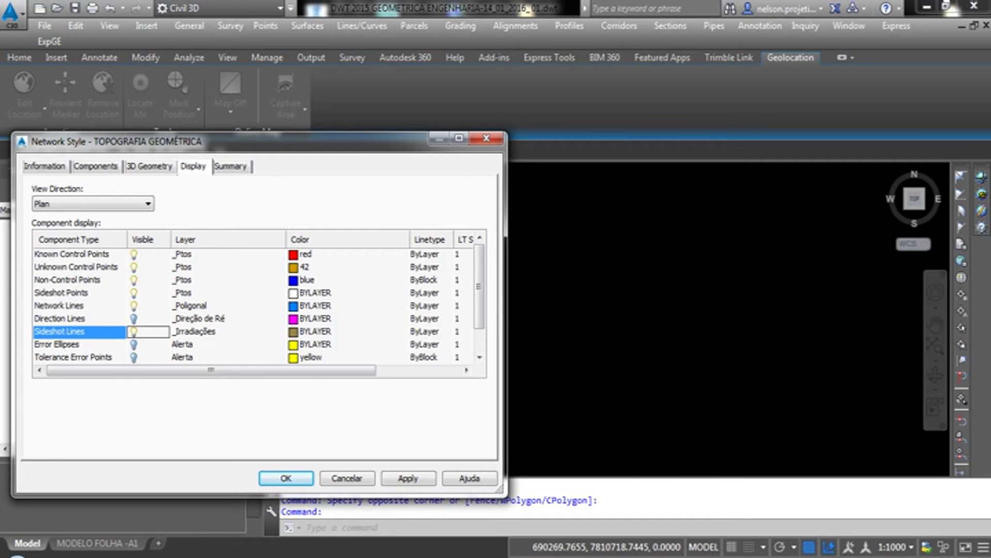
{"action": "left_click", "coordinate": [133, 331]}
{"action": "key", "text": "ctrl+shift+Tab"}
{"action": "key", "text": "ctrl+shift+Tab"}
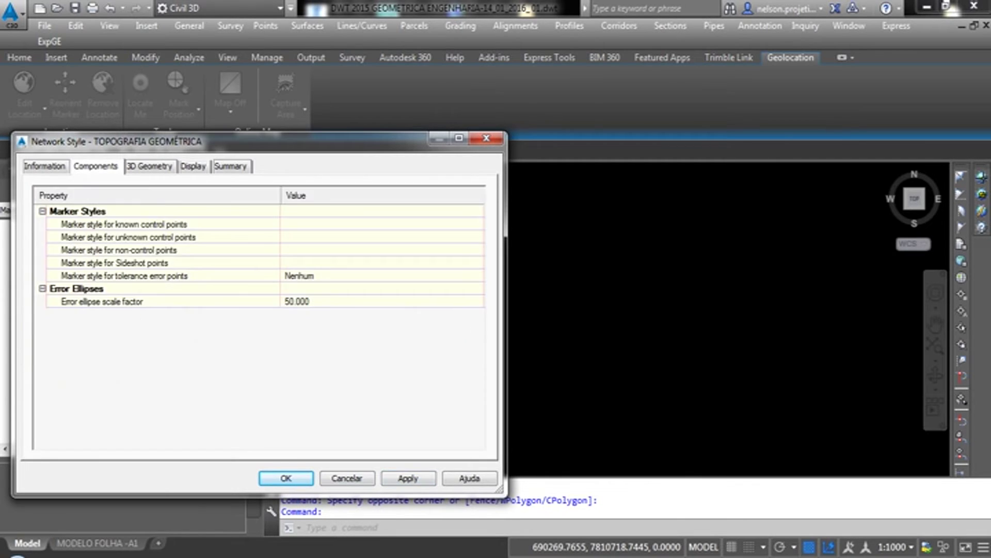
{"action": "key", "text": "ctrl+Tab"}
{"action": "key", "text": "ctrl+shift+Tab"}
{"action": "key", "text": "ctrl+shift+Tab"}
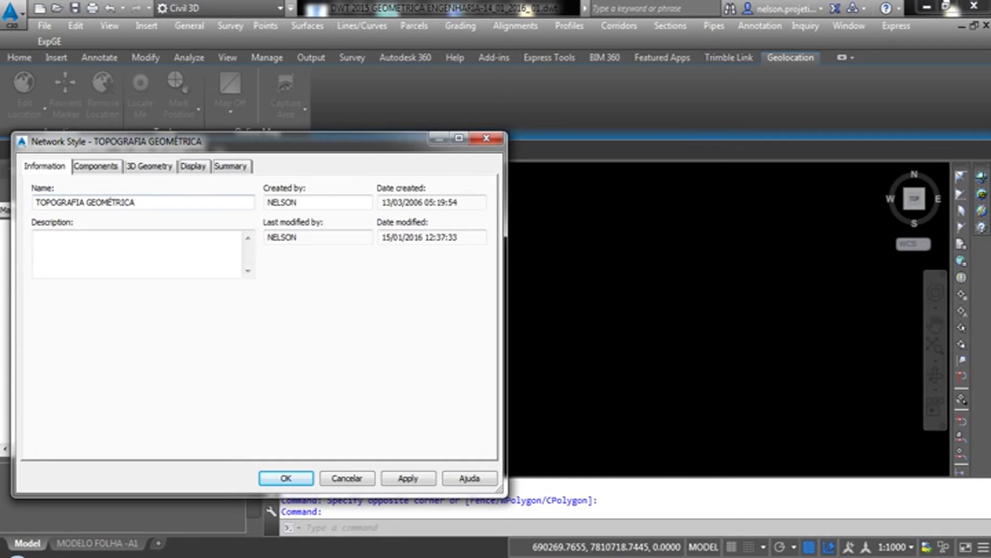
{"action": "key", "text": "Return"}
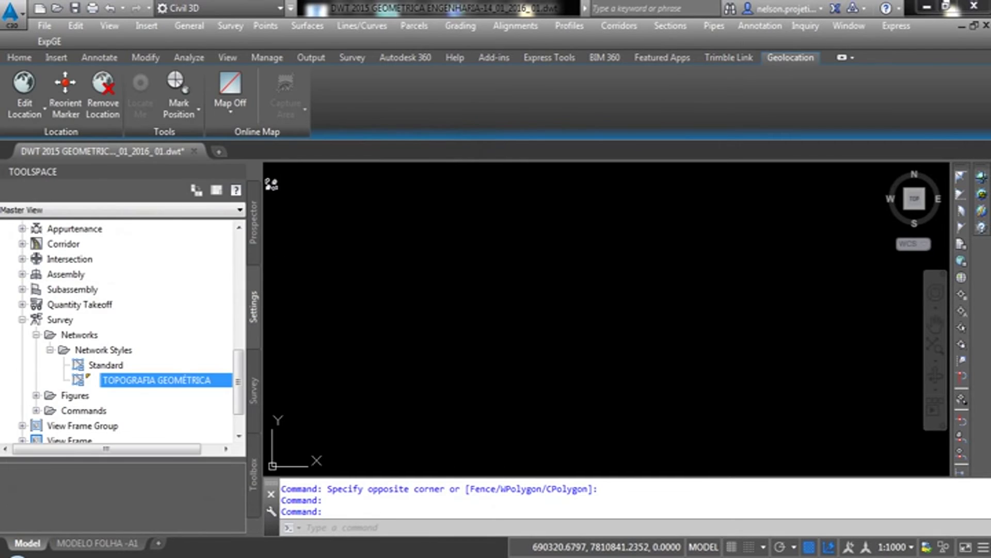
{"action": "right_click", "coordinate": [117, 363]}
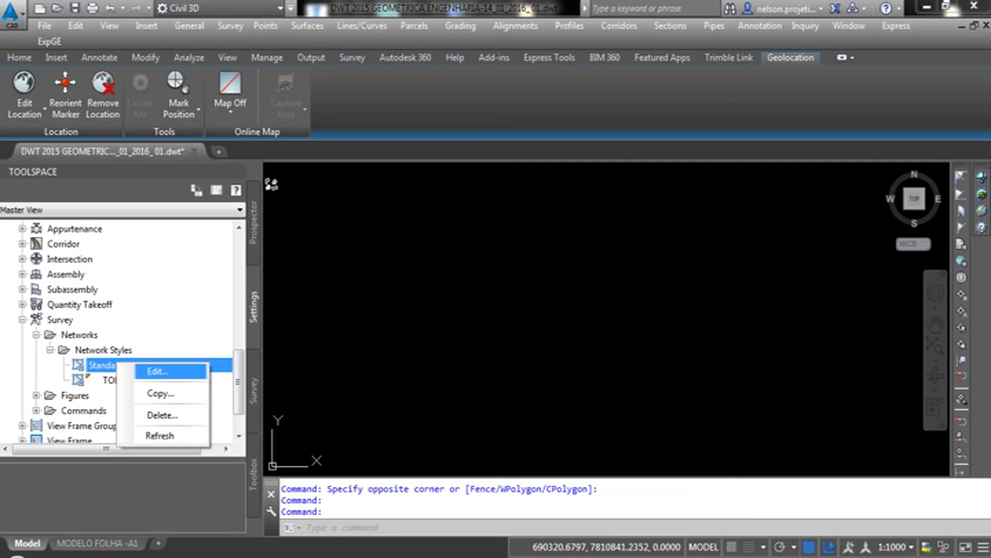
{"action": "left_click", "coordinate": [160, 393]}
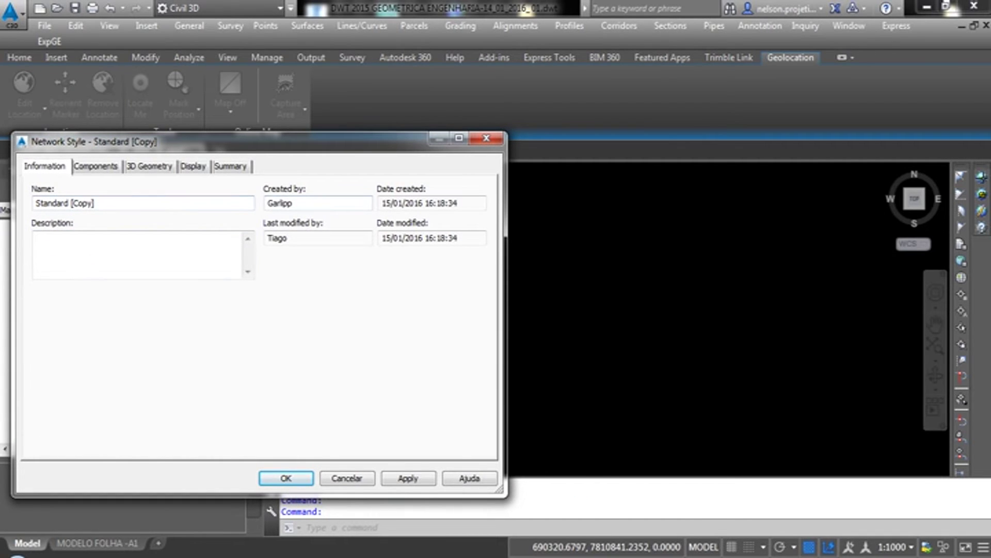
{"action": "double_click", "coordinate": [279, 203]}
{"action": "left_click_drag", "start_coordinate": [272, 237], "coordinate": [287, 237]}
{"action": "left_click", "coordinate": [192, 165]}
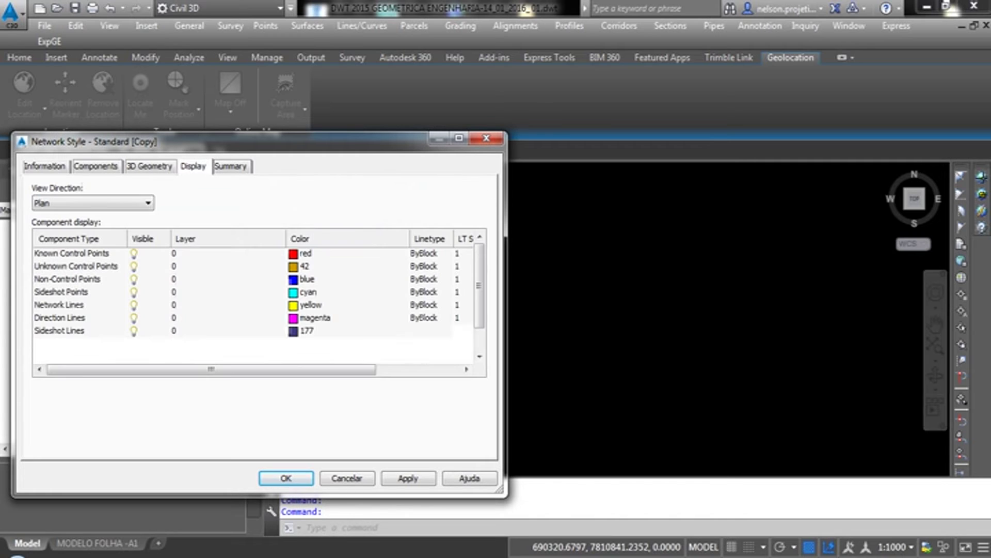
{"action": "scroll", "coordinate": [479, 304], "scroll_direction": "down", "scroll_amount": 1}
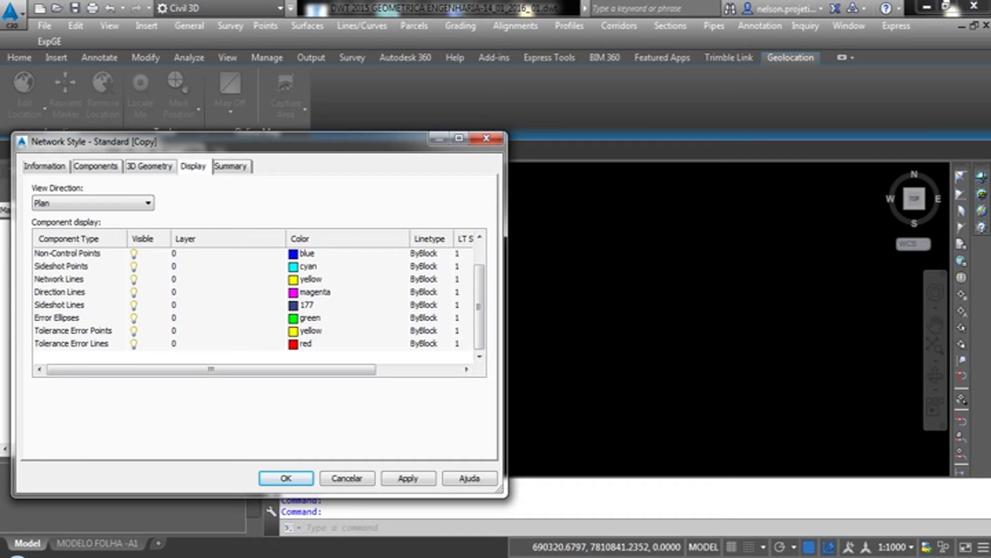
{"action": "scroll", "coordinate": [479, 299], "scroll_direction": "up", "scroll_amount": 1}
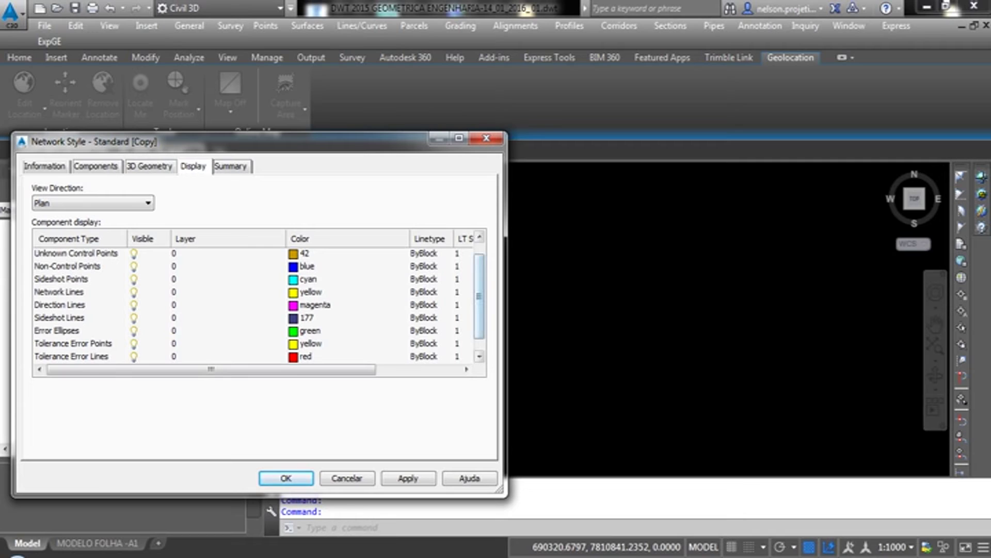
{"action": "left_click", "coordinate": [133, 317]}
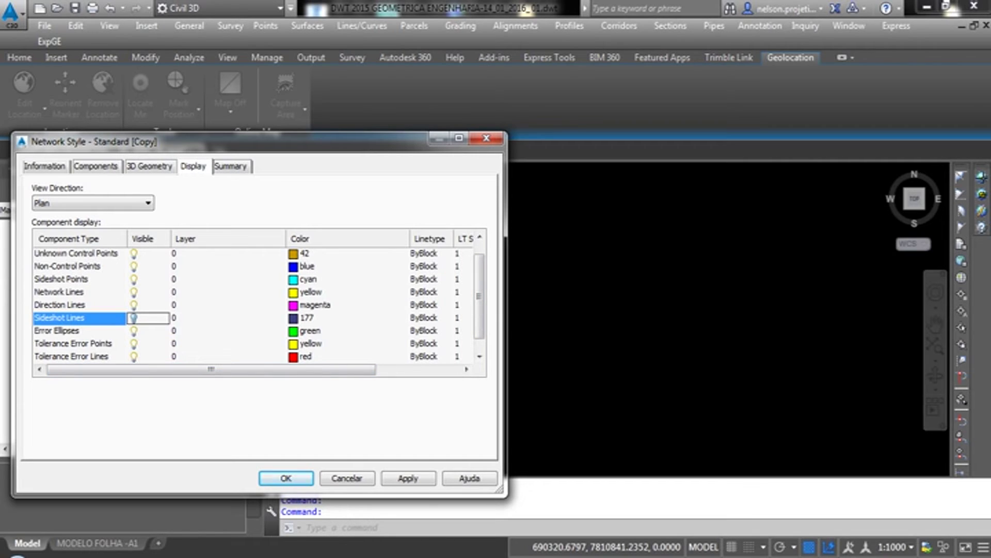
{"action": "left_click", "coordinate": [347, 478]}
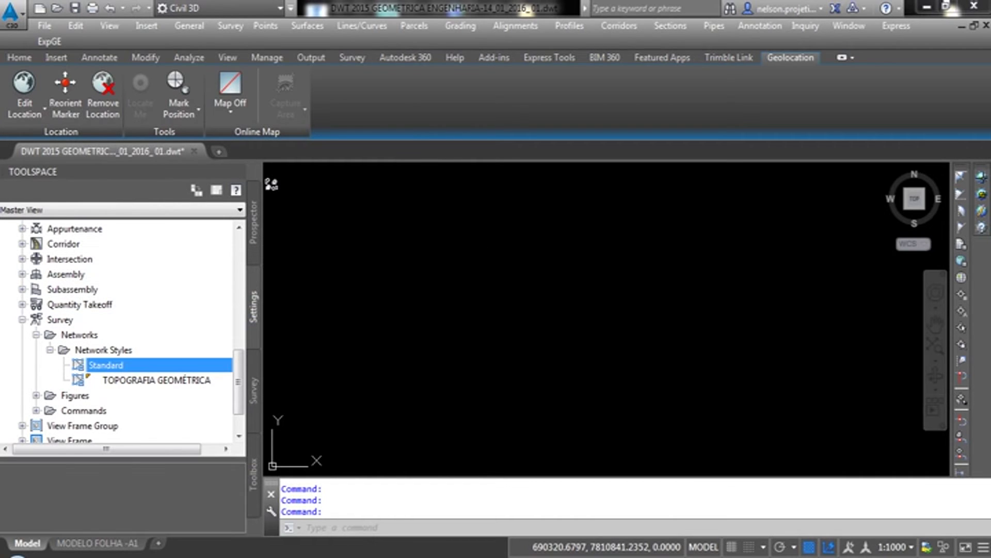
{"action": "left_click", "coordinate": [36, 395]}
Step: List the survey Figure Styles and open BORDO for editing
{"action": "left_click", "coordinate": [36, 334]}
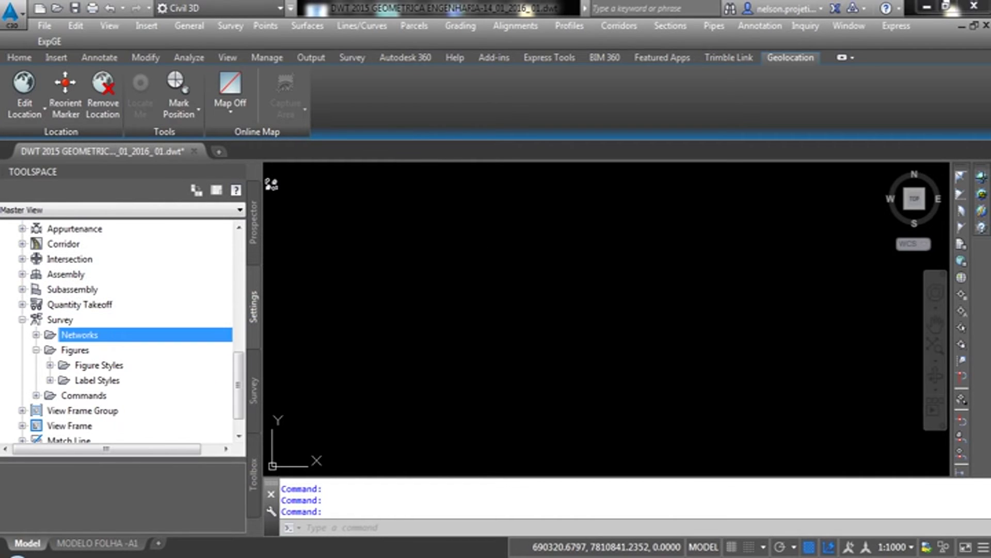
{"action": "left_click", "coordinate": [50, 365]}
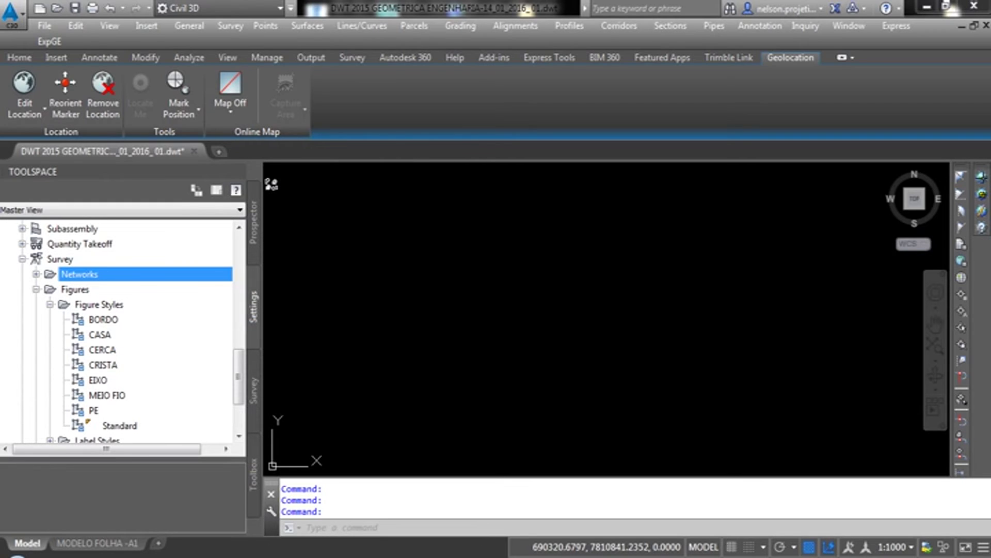
{"action": "left_click", "coordinate": [131, 320]}
{"action": "right_click", "coordinate": [133, 320]}
{"action": "left_click", "coordinate": [146, 329]}
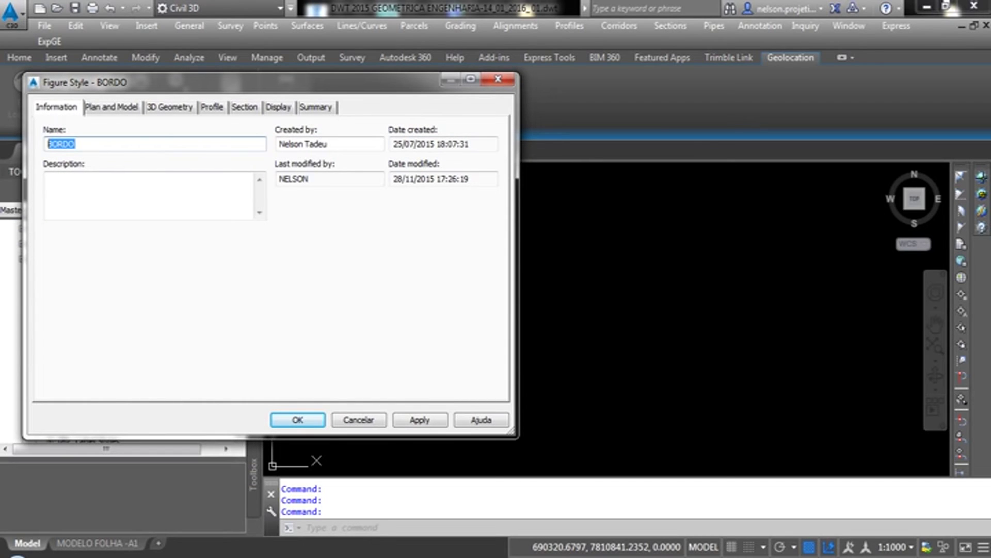
Step: Review BORDO's display settings, keeping layer CAD-BORDO and its linetype, then close it and select CASA
{"action": "key", "text": "ctrl+Tab"}
{"action": "key", "text": "ctrl+Tab"}
{"action": "key", "text": "ctrl+Tab"}
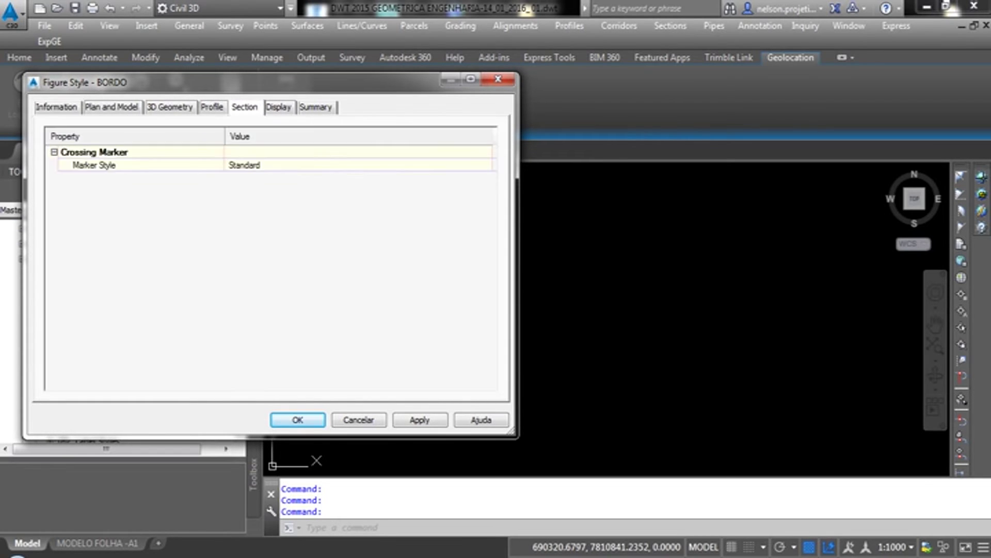
{"action": "key", "text": "ctrl+Tab"}
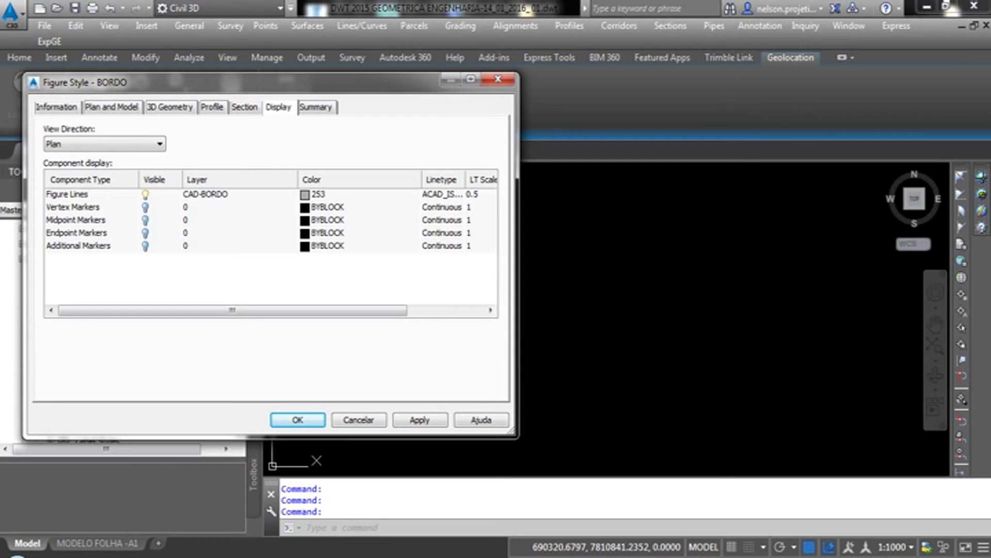
{"action": "left_click", "coordinate": [205, 194]}
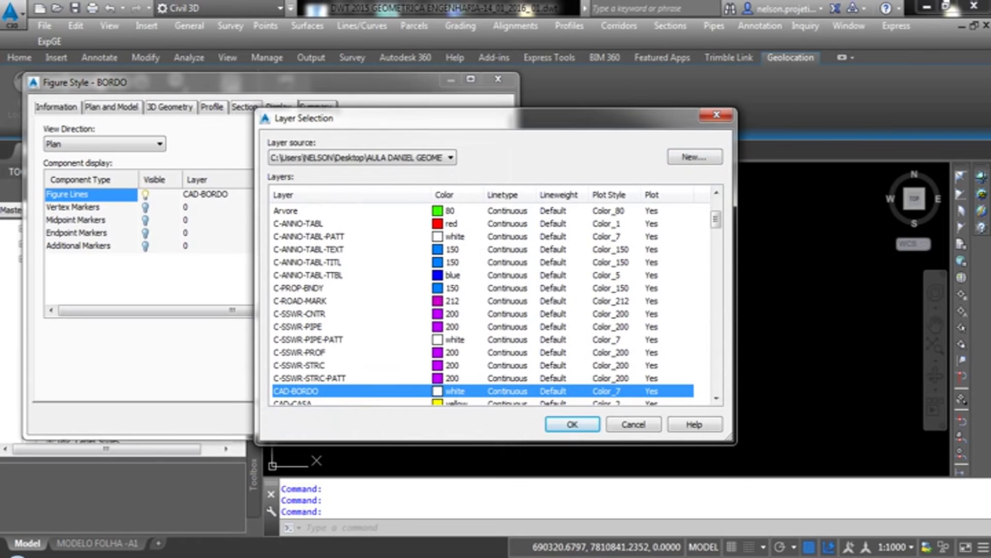
{"action": "key", "text": "Return"}
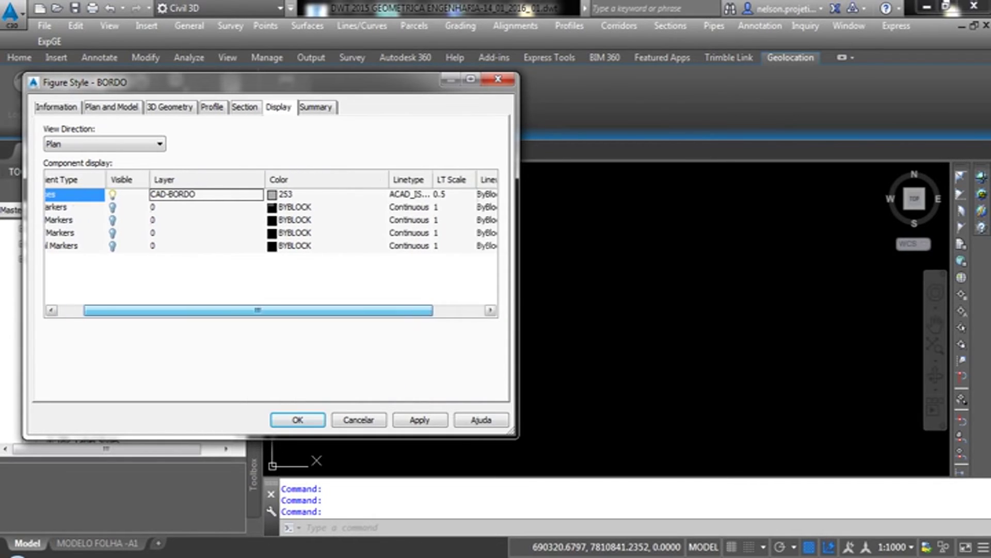
{"action": "left_click_drag", "start_coordinate": [232, 310], "coordinate": [308, 310]}
{"action": "left_click", "coordinate": [343, 194]}
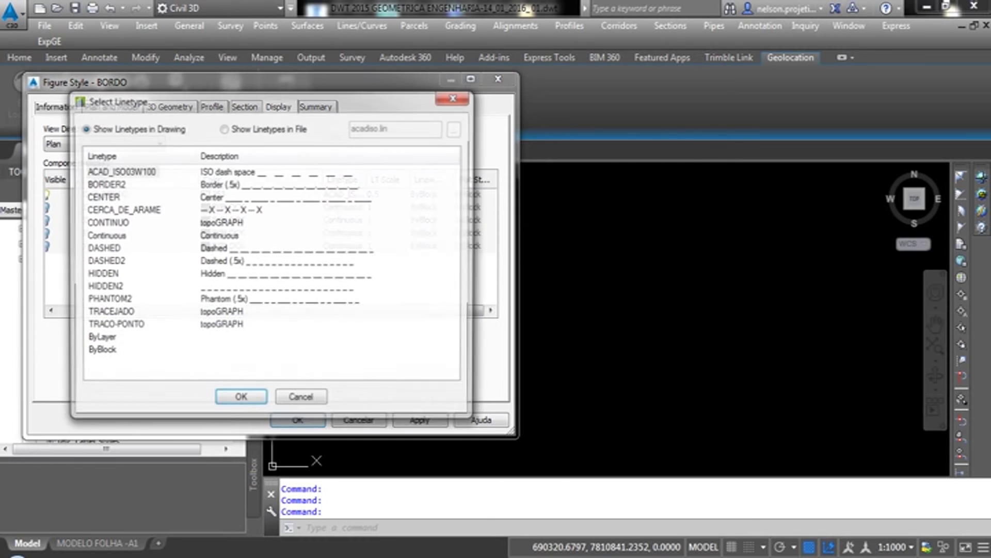
{"action": "left_click", "coordinate": [455, 96]}
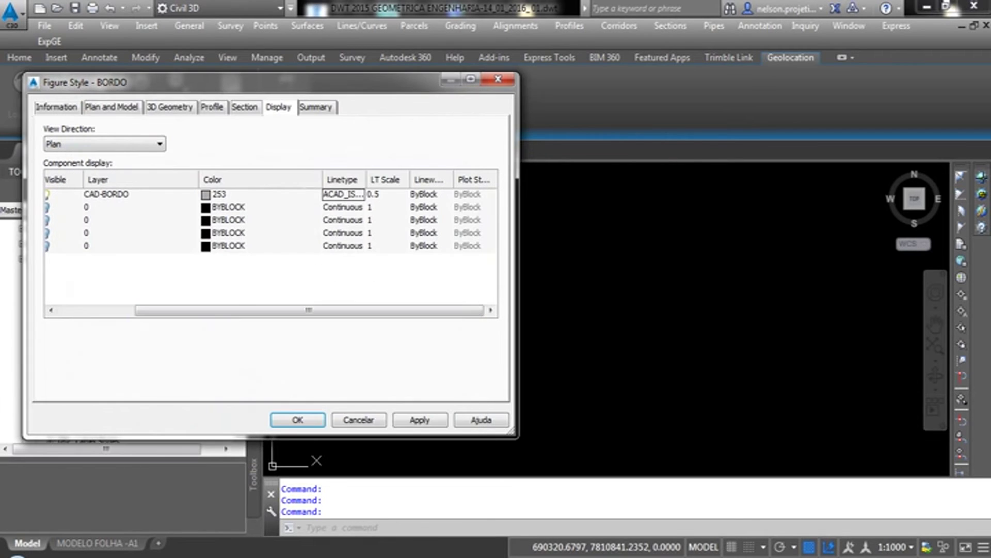
{"action": "left_click", "coordinate": [498, 79]}
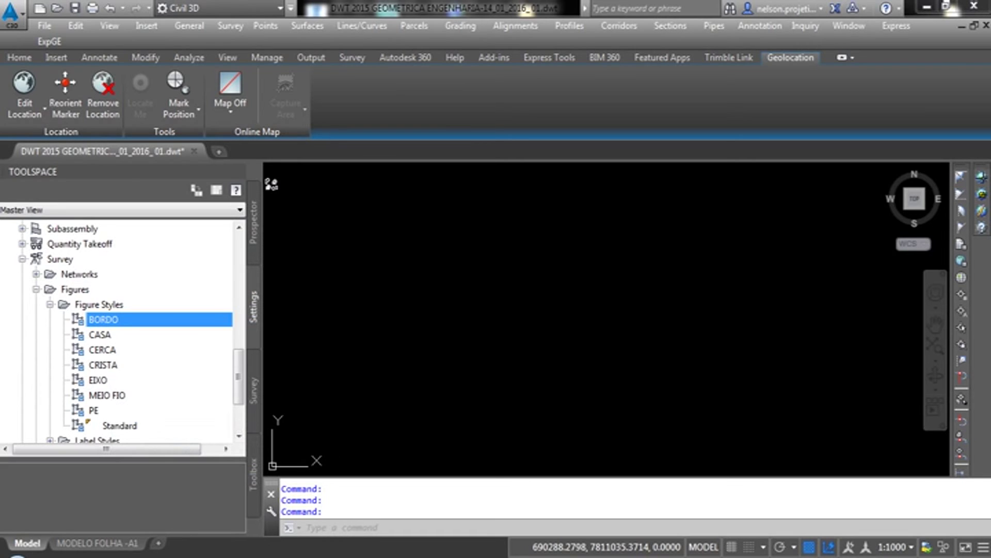
{"action": "key", "text": "Down"}
{"action": "right_click", "coordinate": [116, 335]}
{"action": "left_click", "coordinate": [136, 344]}
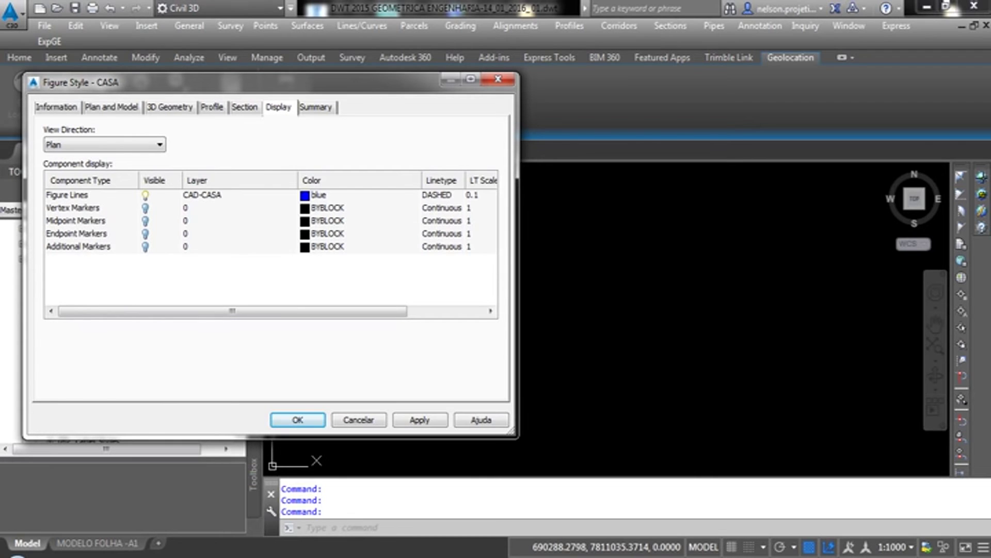
{"action": "left_click_drag", "start_coordinate": [232, 311], "coordinate": [309, 310]}
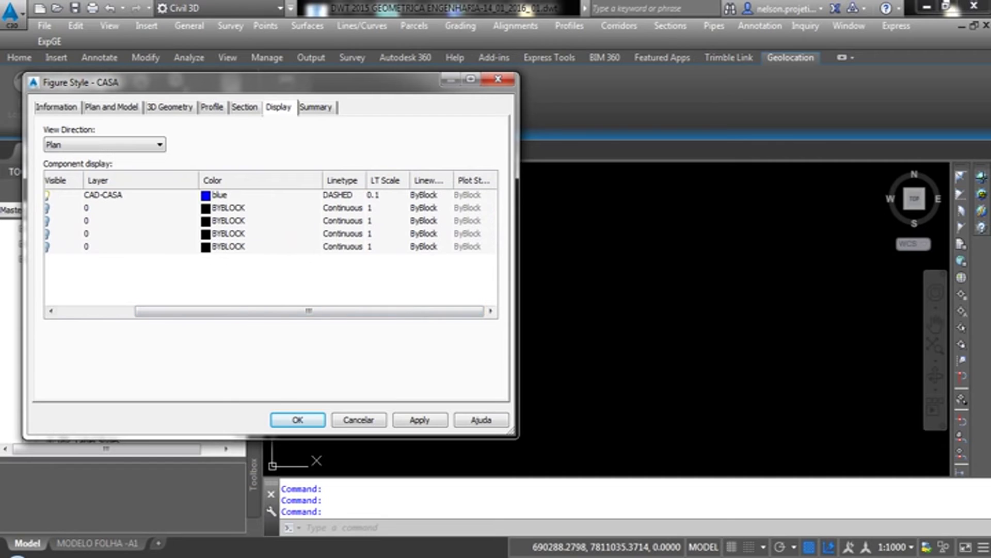
{"action": "key", "text": "Return"}
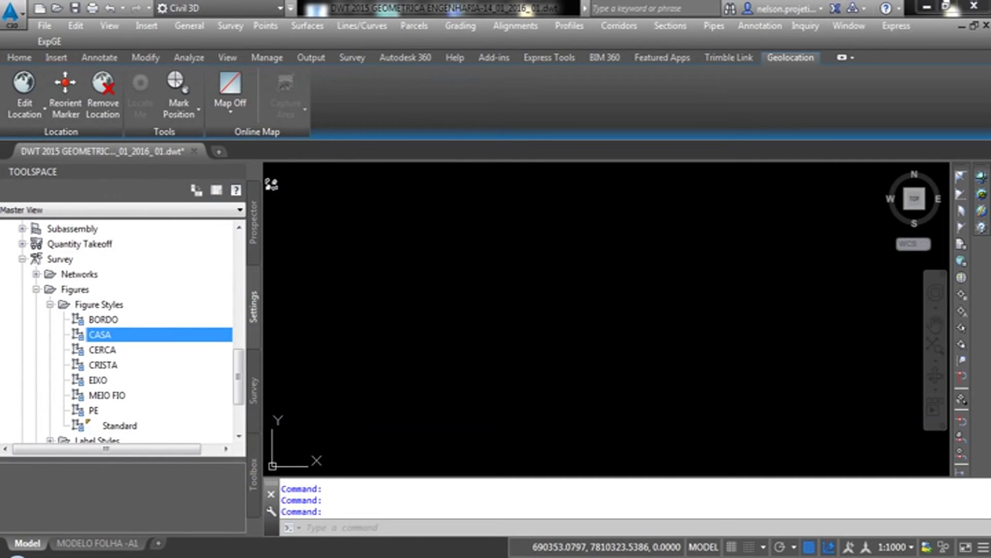
{"action": "right_click", "coordinate": [110, 349]}
{"action": "left_click", "coordinate": [140, 357]}
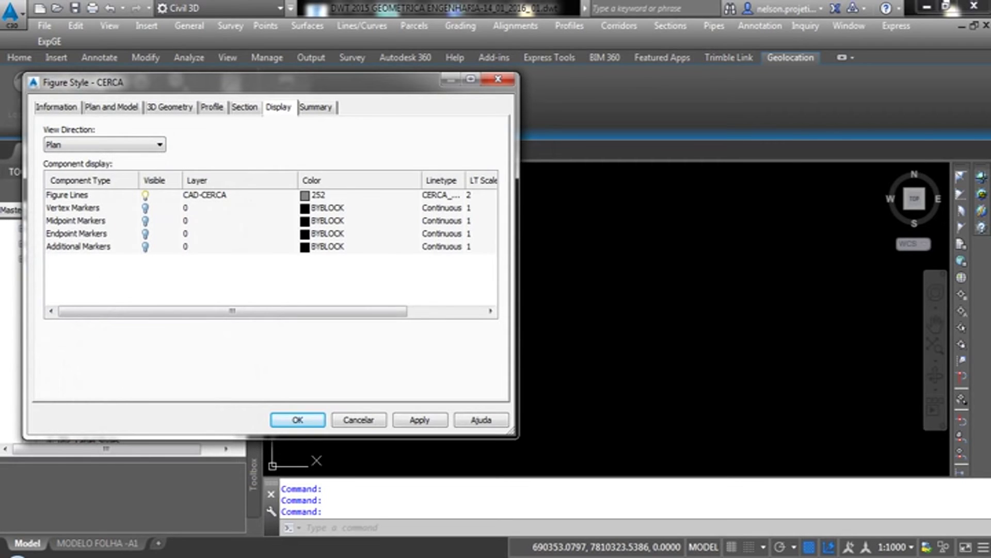
{"action": "mouse_move", "coordinate": [421, 179]}
{"action": "left_mouse_down"}
{"action": "mouse_move", "coordinate": [377, 179]}
{"action": "mouse_move", "coordinate": [450, 180]}
{"action": "left_mouse_up"}
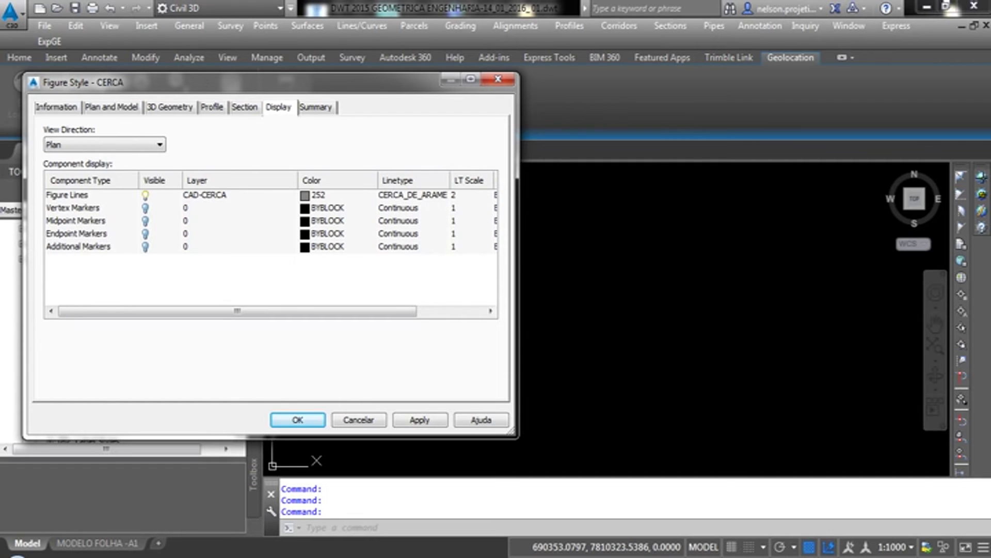
{"action": "left_click", "coordinate": [413, 195]}
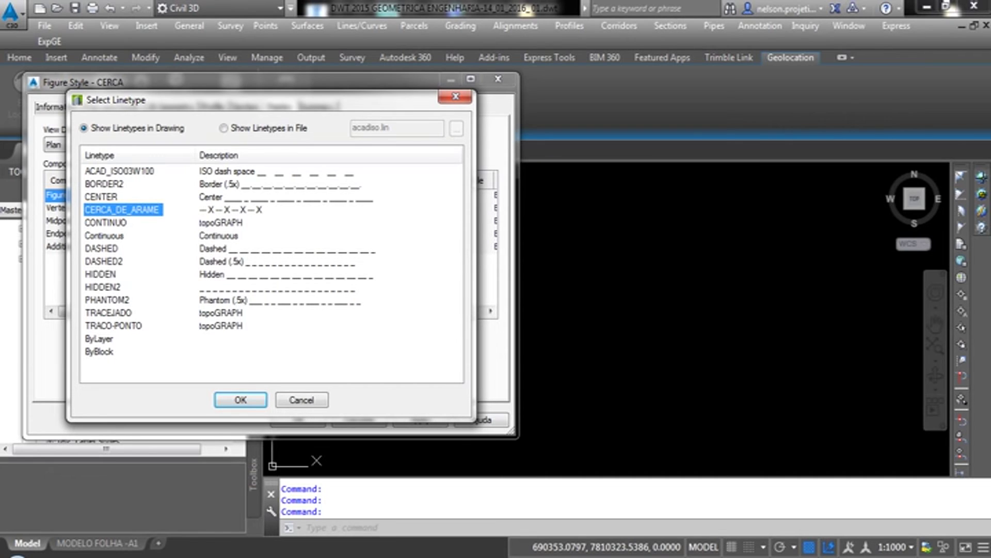
{"action": "key", "text": "Return"}
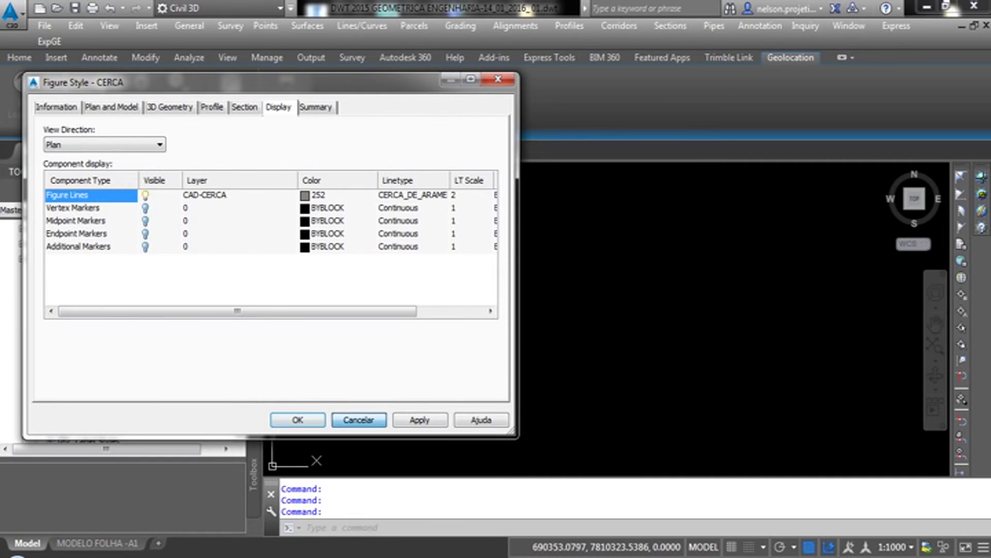
{"action": "left_click", "coordinate": [359, 419]}
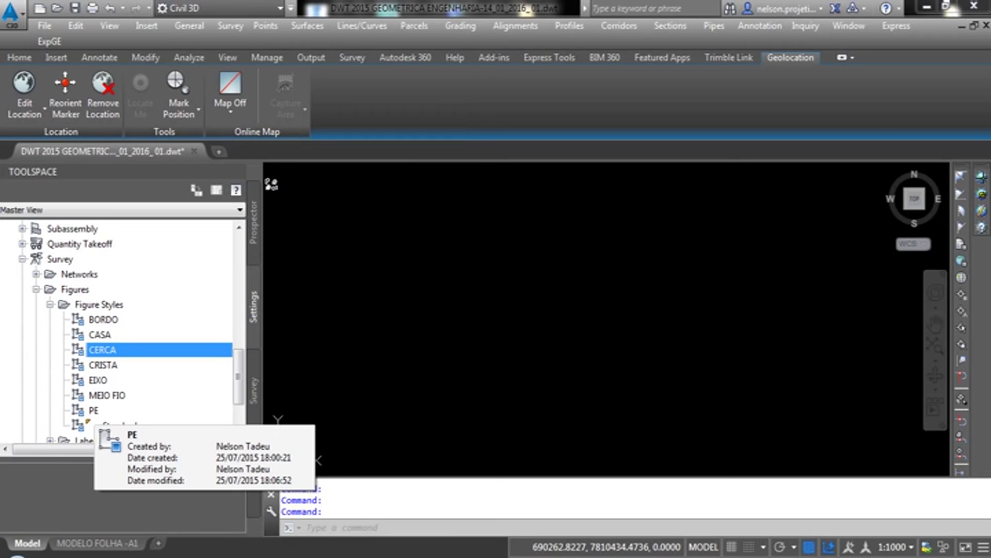
{"action": "left_click", "coordinate": [93, 410]}
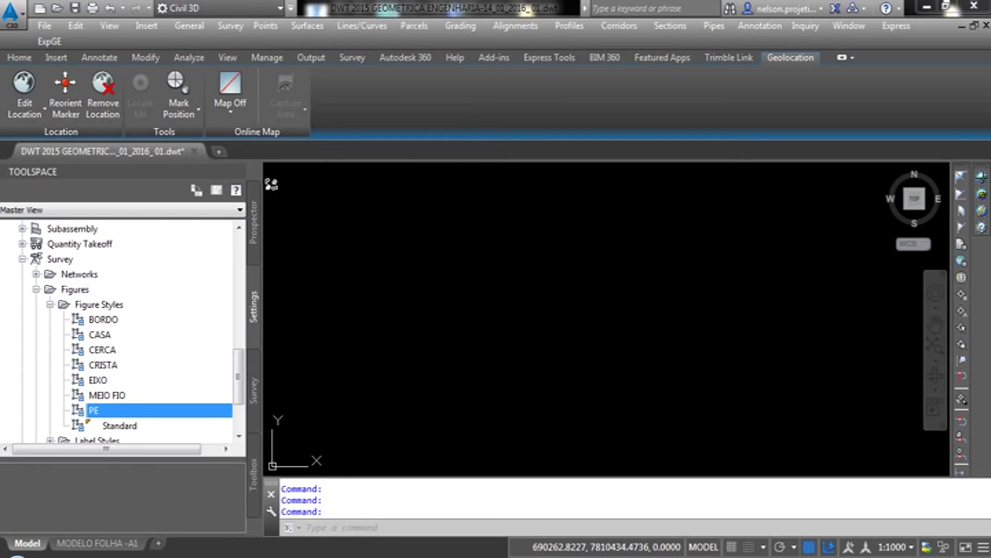
{"action": "key", "text": "Up"}
{"action": "key", "text": "Up"}
{"action": "key", "text": "Up"}
{"action": "key", "text": "Down"}
{"action": "key", "text": "Down"}
{"action": "key", "text": "Down"}
{"action": "key", "text": "Up"}
{"action": "key", "text": "Up"}
{"action": "key", "text": "Up"}
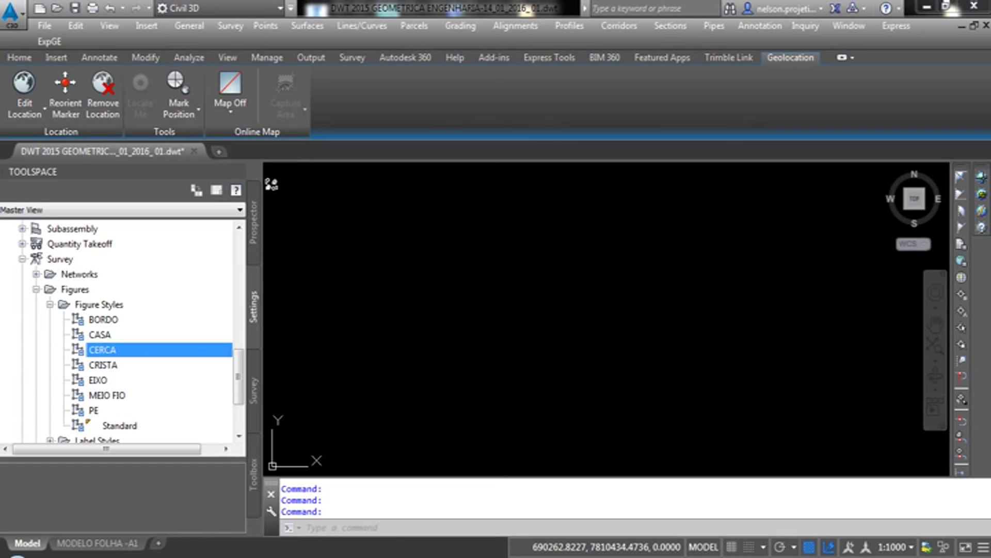
{"action": "key", "text": "shift+F10"}
{"action": "key", "text": "Escape"}
{"action": "key", "text": "Up"}
{"action": "key", "text": "Up"}
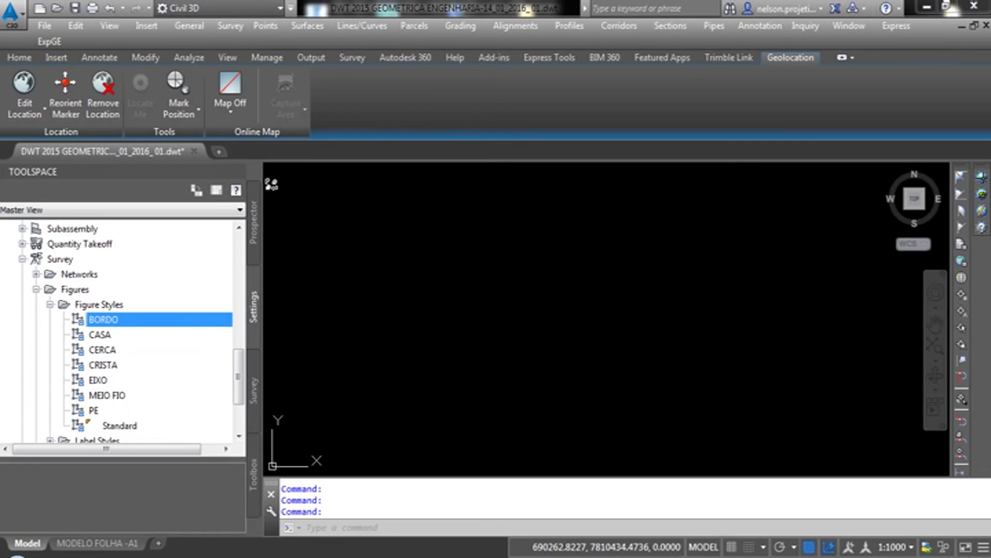
{"action": "key", "text": "Down"}
{"action": "key", "text": "Down"}
{"action": "key", "text": "Down"}
{"action": "key", "text": "shift+F10"}
{"action": "key", "text": "Down"}
{"action": "key", "text": "Return"}
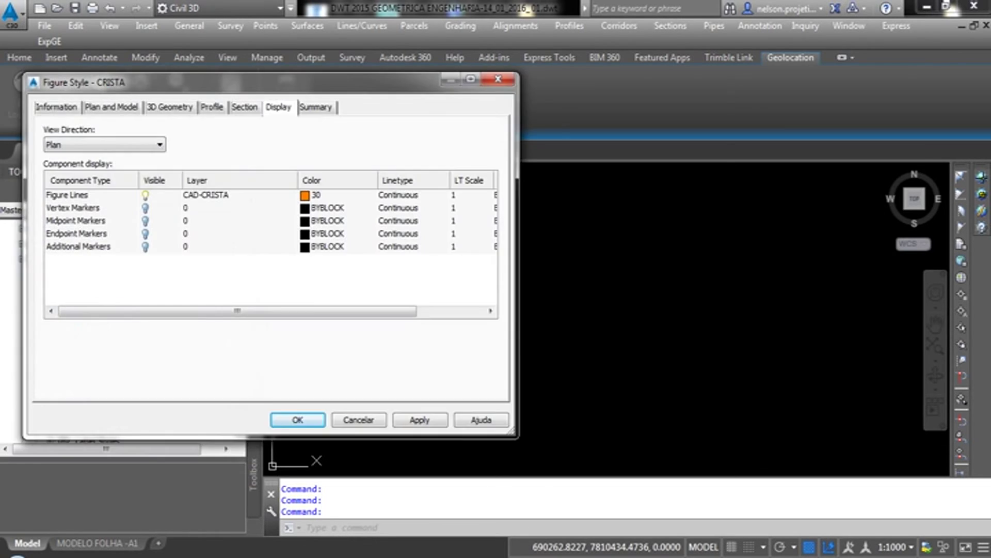
{"action": "key", "text": "Tab"}
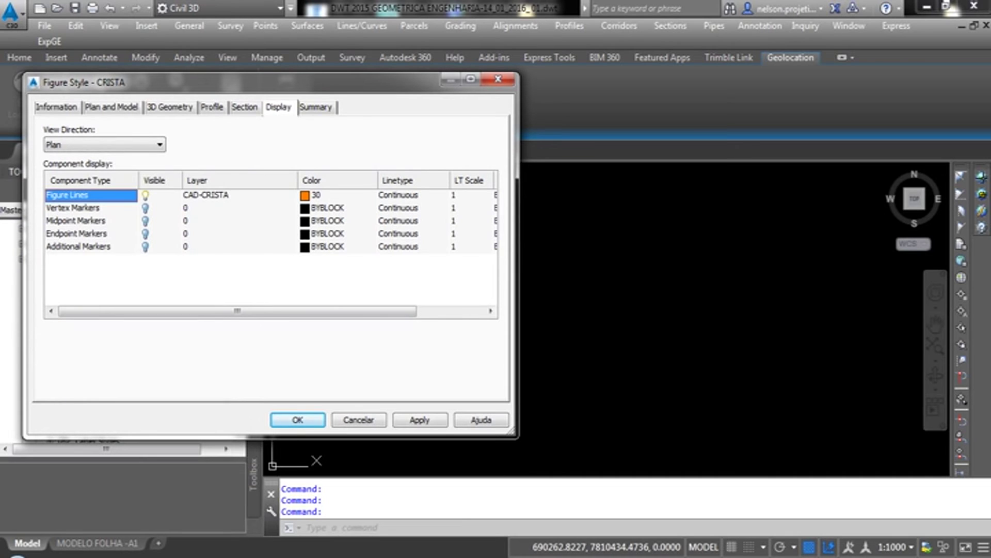
{"action": "key", "text": "Return"}
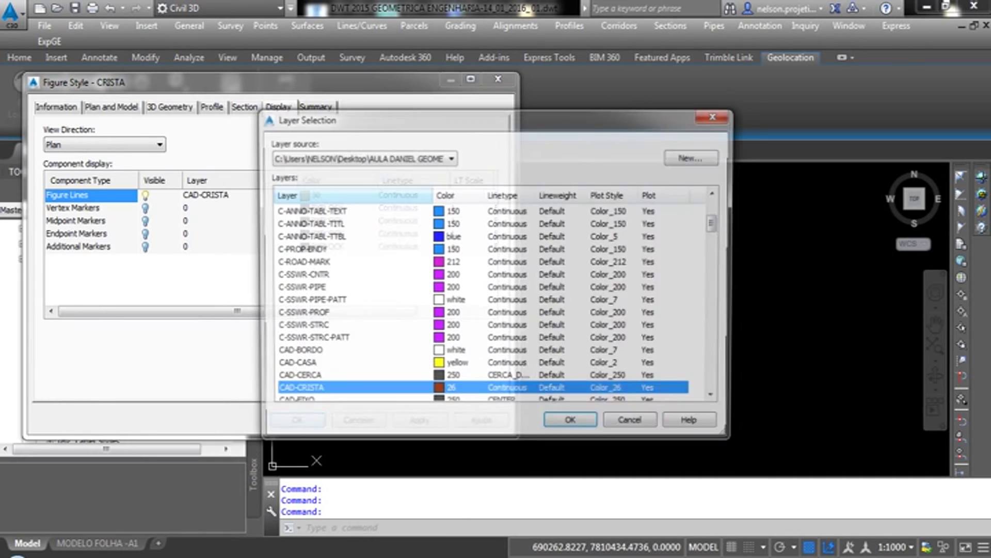
{"action": "key", "text": "Return"}
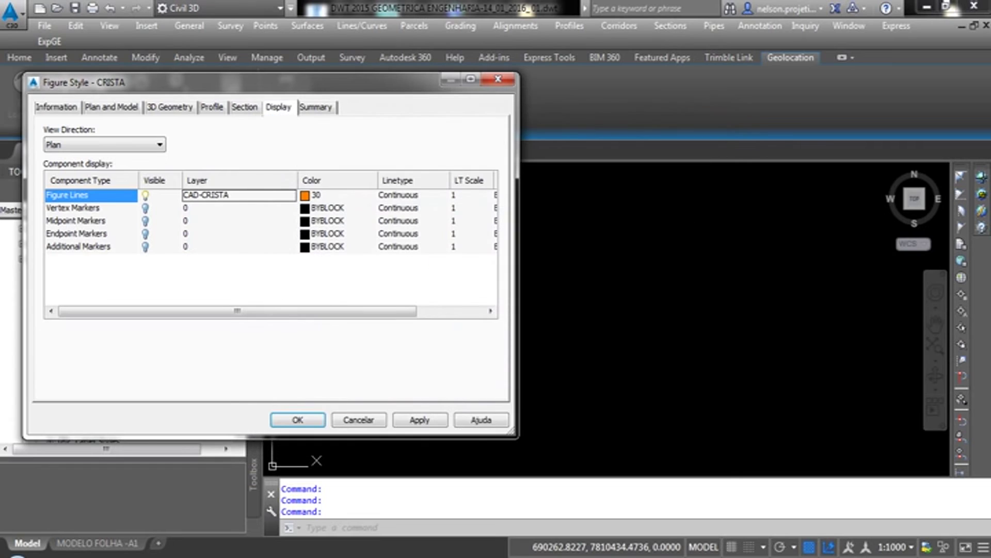
{"action": "key", "text": "Return"}
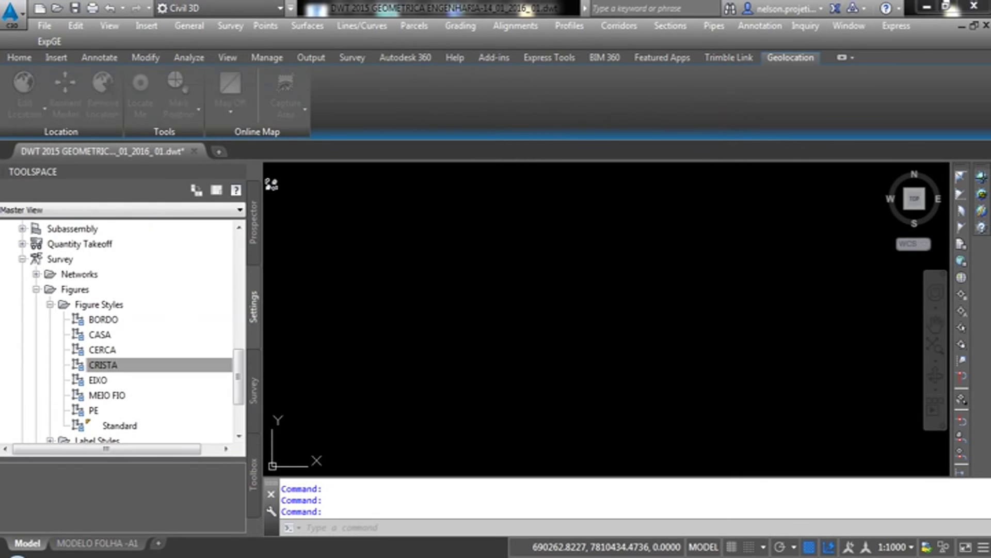
{"action": "scroll", "coordinate": [119, 331], "scroll_direction": "down", "scroll_amount": 1}
{"action": "scroll", "coordinate": [119, 330], "scroll_direction": "down", "scroll_amount": 1}
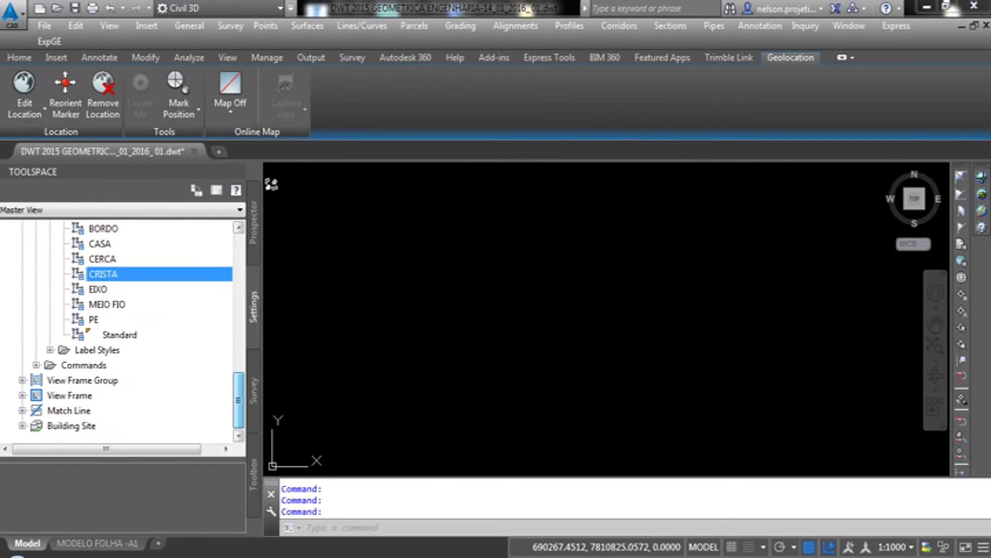
Step: Create a new survey figure style with vertex markers turned off
{"action": "scroll", "coordinate": [118, 330], "scroll_direction": "up", "scroll_amount": 1}
{"action": "scroll", "coordinate": [119, 330], "scroll_direction": "up", "scroll_amount": 1}
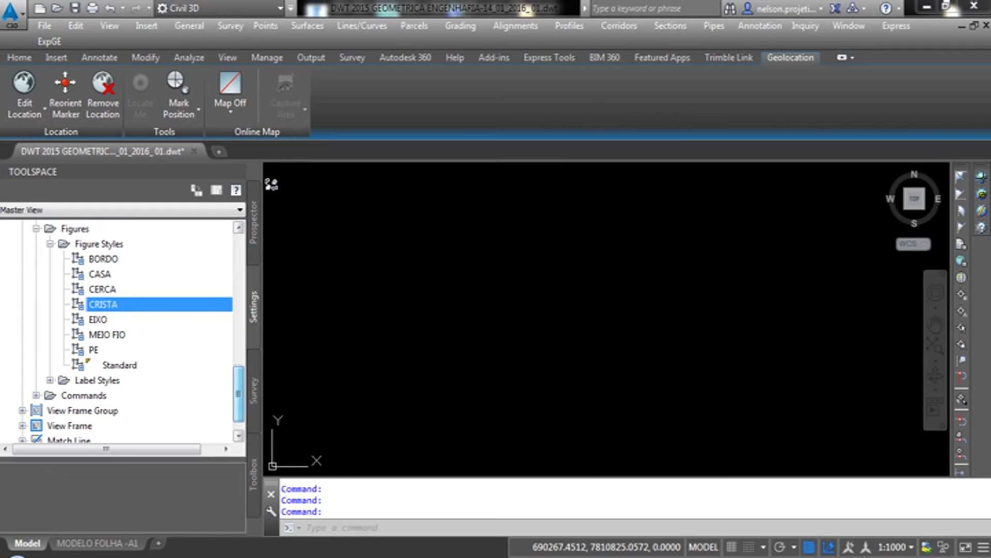
{"action": "right_click", "coordinate": [123, 244]}
{"action": "left_click", "coordinate": [149, 252]}
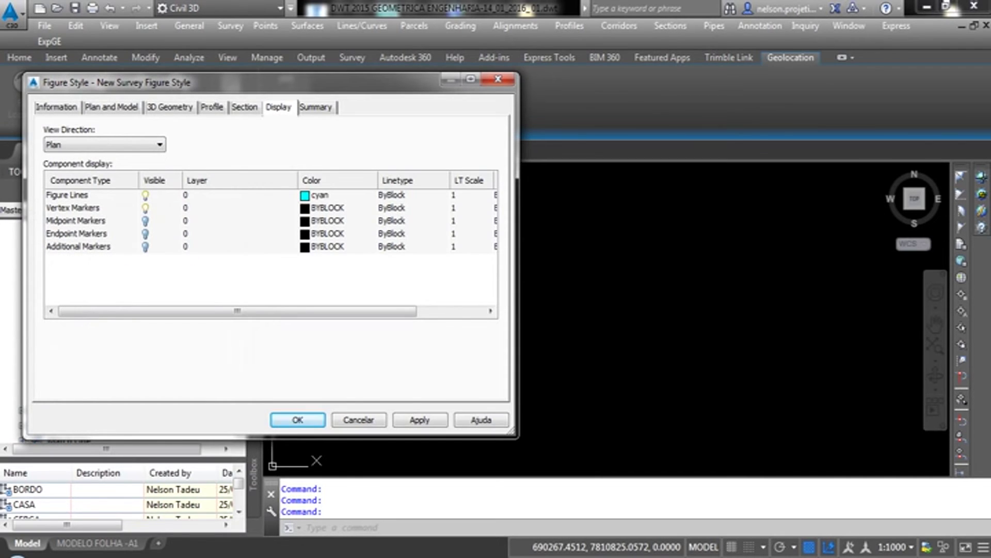
{"action": "left_click", "coordinate": [145, 208]}
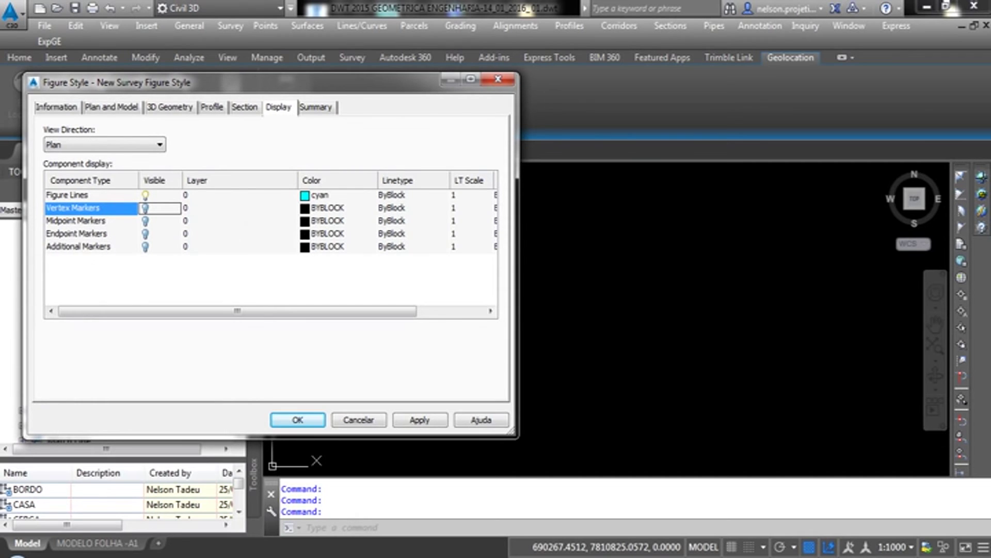
Step: Create layer CAD-RIO with colour 132 and assign it to the figure lines
{"action": "left_click", "coordinate": [185, 195]}
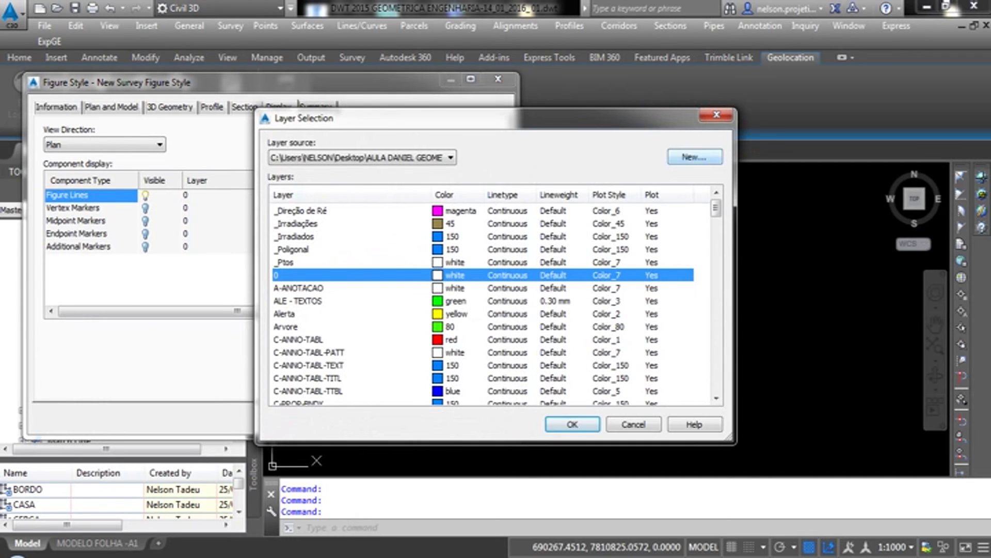
{"action": "left_click", "coordinate": [695, 156]}
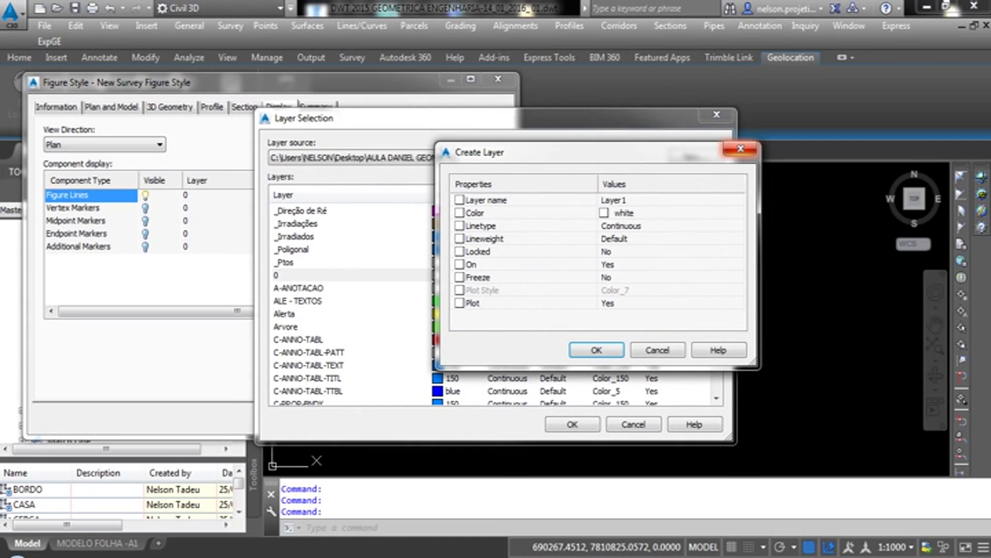
{"action": "left_click", "coordinate": [614, 200]}
{"action": "type", "text": "CA"}
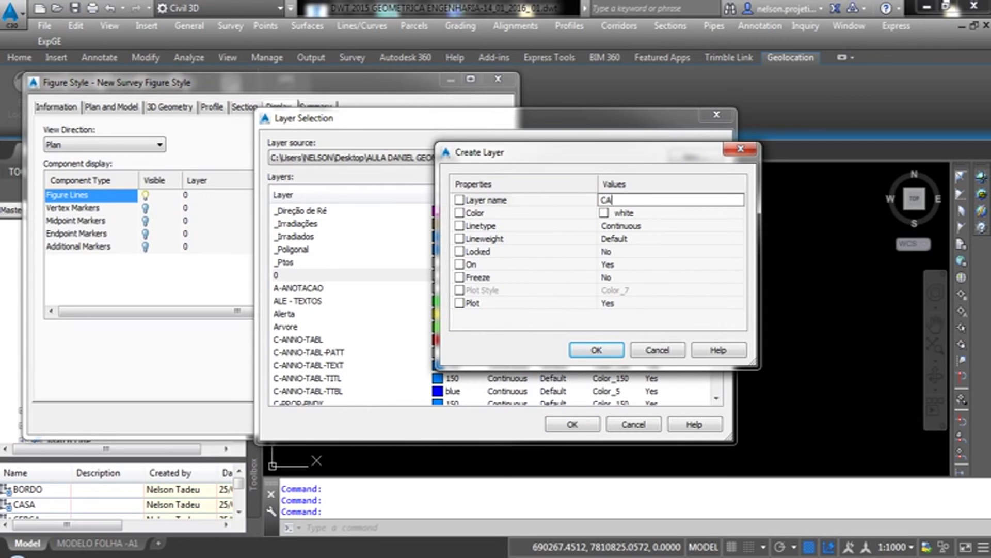
{"action": "type", "text": "D"}
{"action": "type", "text": "-RIO"}
{"action": "key", "text": "Tab"}
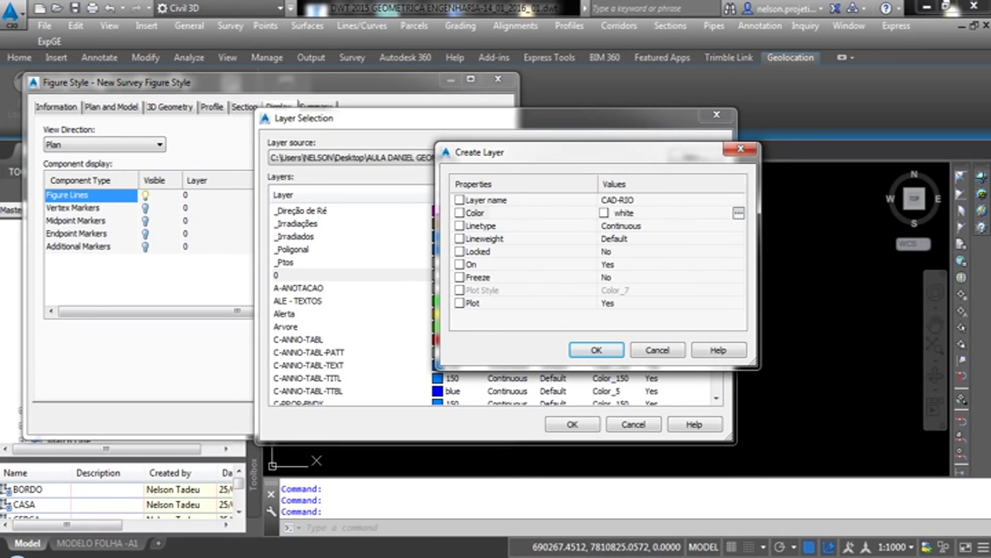
{"action": "left_click", "coordinate": [738, 213]}
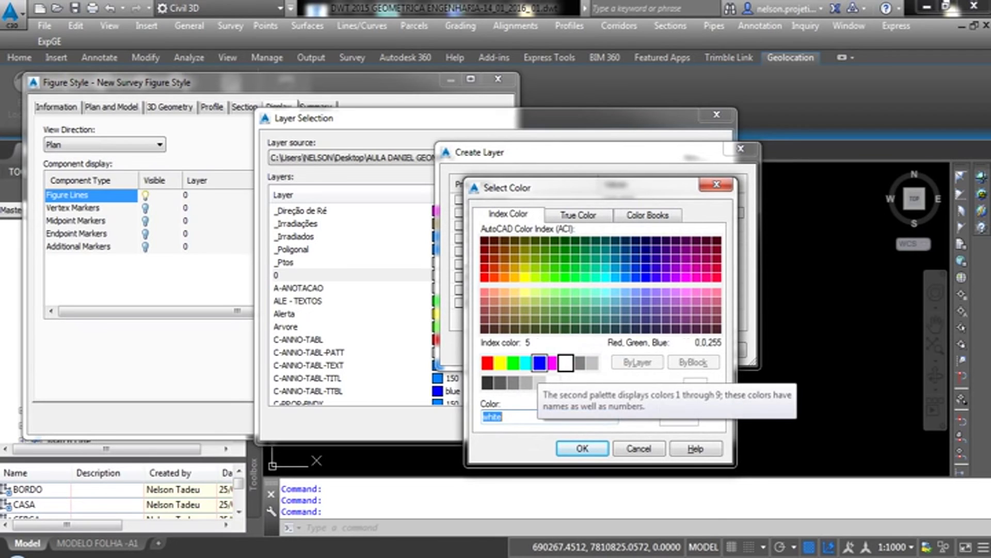
{"action": "left_click", "coordinate": [606, 267]}
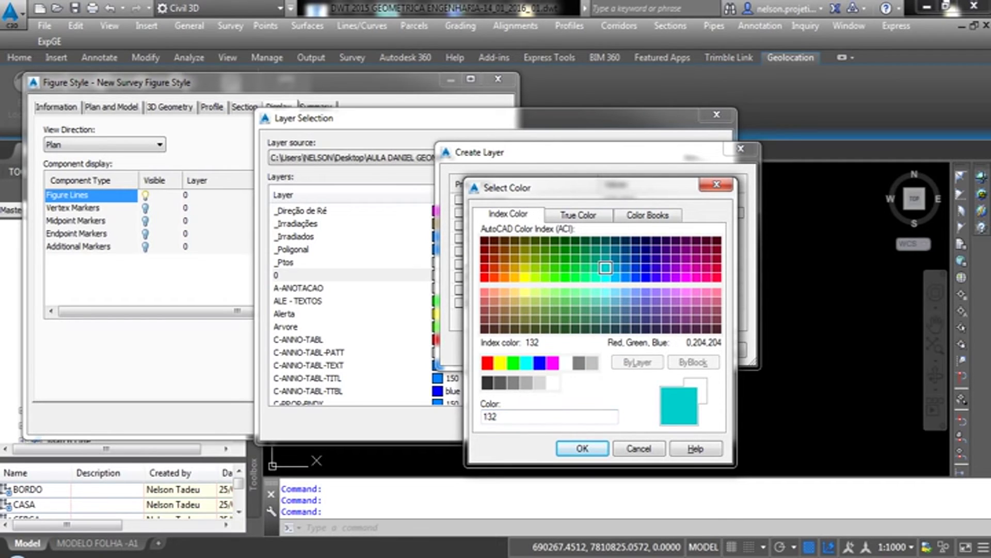
{"action": "left_click", "coordinate": [582, 448]}
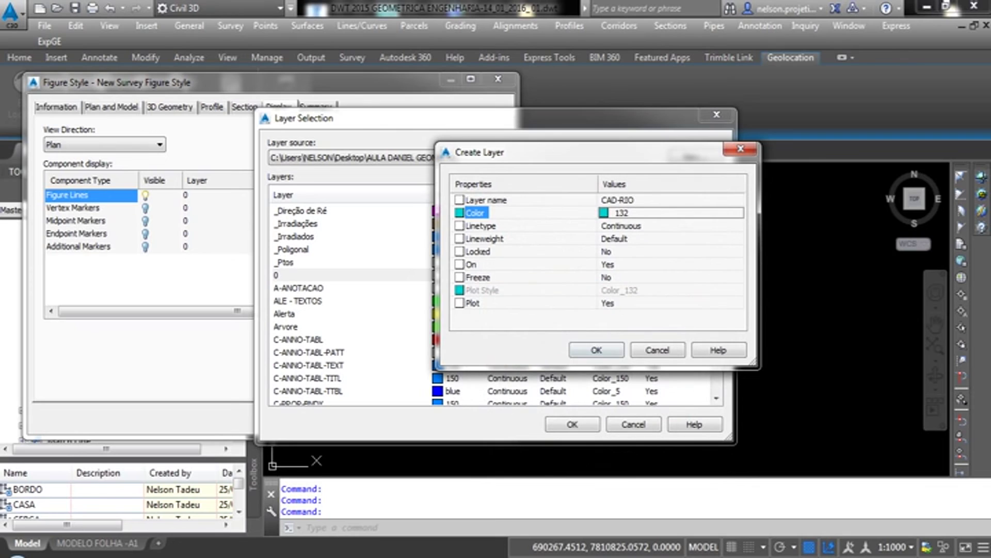
{"action": "key", "text": "Return"}
{"action": "left_click", "coordinate": [572, 424]}
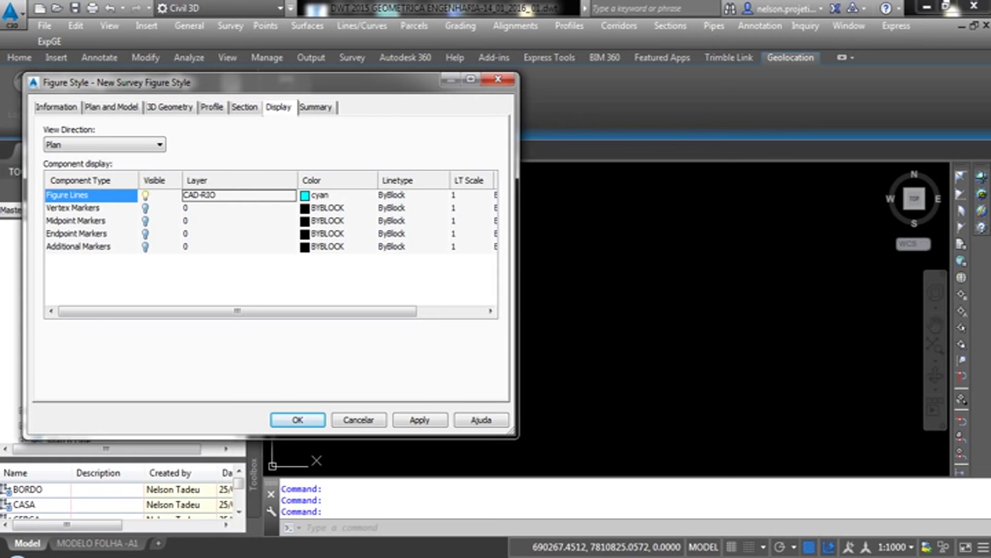
Step: Set the Figure Lines colour to BYLAYER
{"action": "left_click", "coordinate": [320, 195]}
{"action": "left_click", "coordinate": [638, 362]}
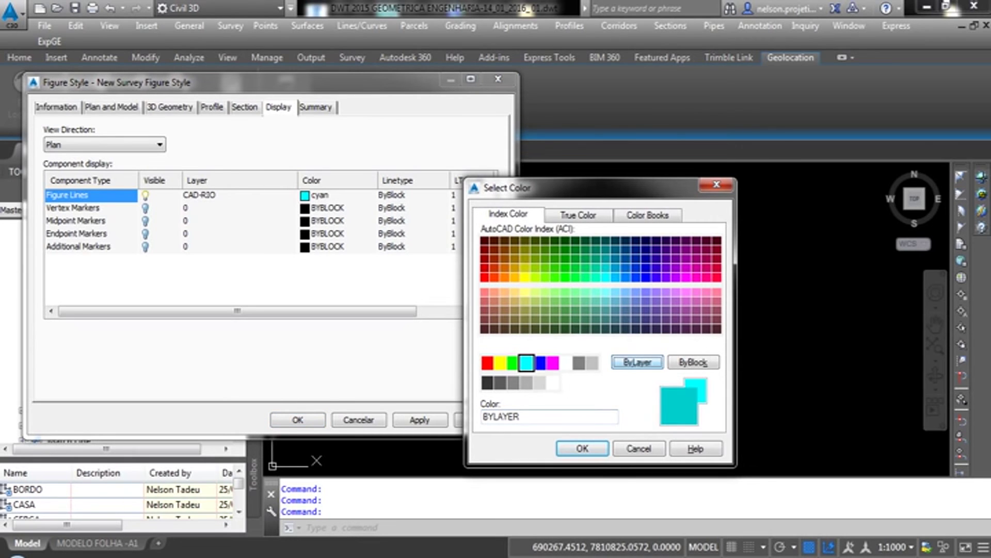
{"action": "left_click", "coordinate": [583, 448]}
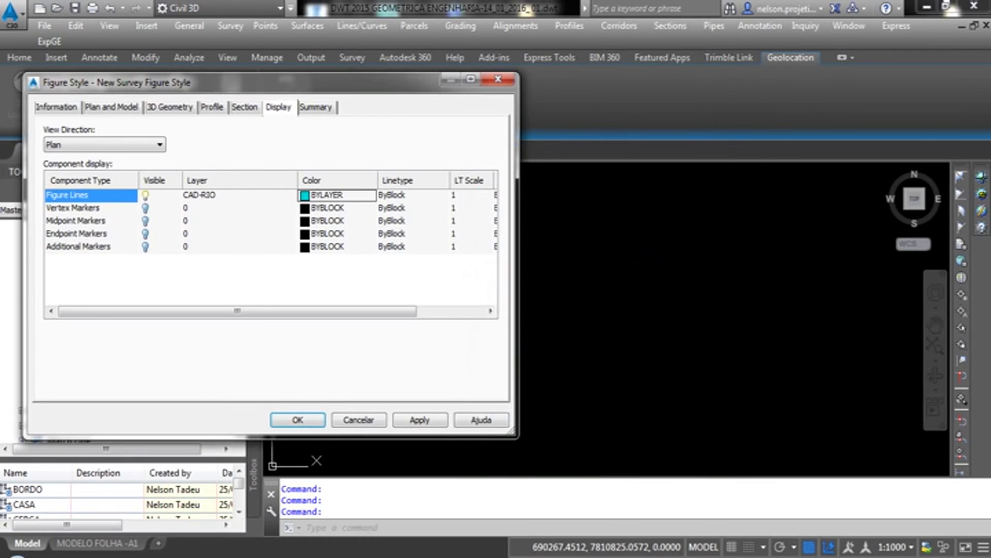
Step: Give the Figure Lines the CONTINUO linetype from the drawing's loaded linetypes
{"action": "left_click", "coordinate": [391, 195]}
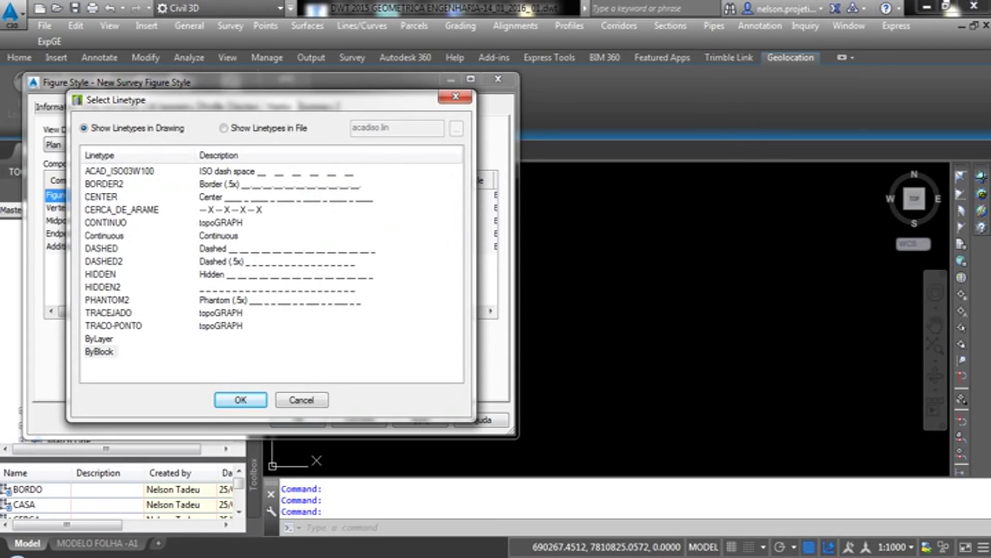
{"action": "left_click", "coordinate": [223, 128]}
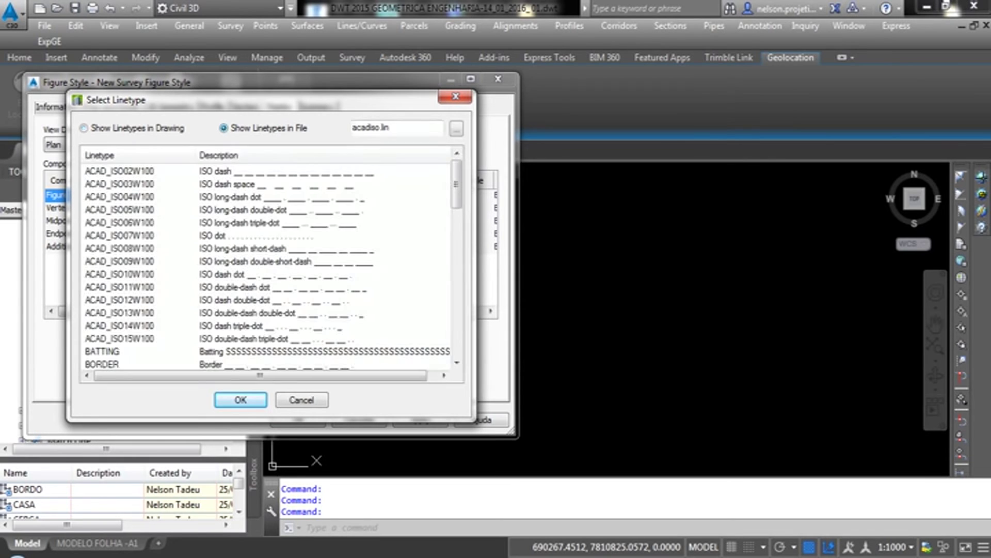
{"action": "scroll", "coordinate": [456, 243], "scroll_direction": "down", "scroll_amount": 1}
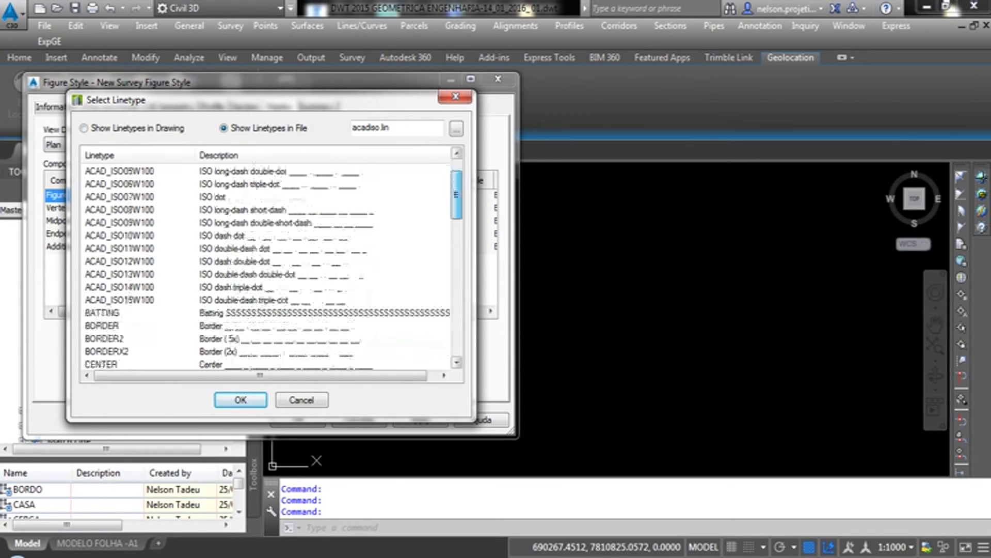
{"action": "scroll", "coordinate": [456, 243], "scroll_direction": "down", "scroll_amount": 3}
{"action": "scroll", "coordinate": [456, 243], "scroll_direction": "down", "scroll_amount": 2}
{"action": "scroll", "coordinate": [273, 269], "scroll_direction": "down", "scroll_amount": 2}
{"action": "scroll", "coordinate": [273, 268], "scroll_direction": "down", "scroll_amount": 3}
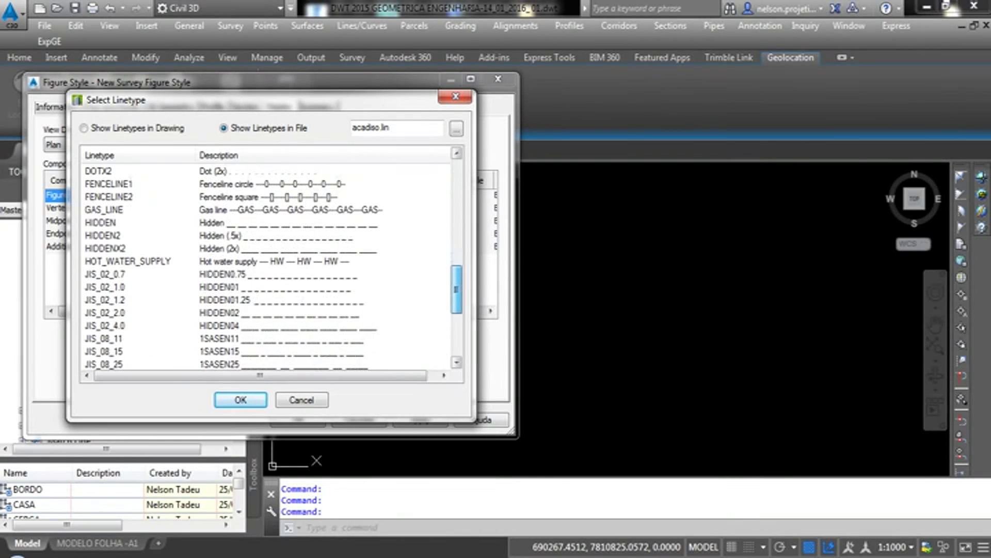
{"action": "scroll", "coordinate": [273, 268], "scroll_direction": "down", "scroll_amount": 1}
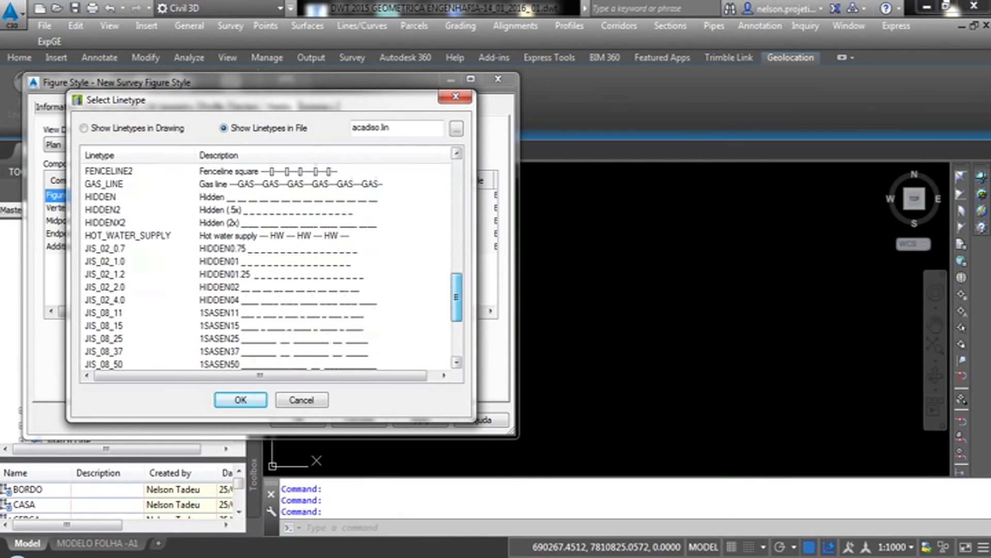
{"action": "scroll", "coordinate": [273, 269], "scroll_direction": "down", "scroll_amount": 2}
{"action": "scroll", "coordinate": [273, 269], "scroll_direction": "up", "scroll_amount": 5}
{"action": "scroll", "coordinate": [273, 268], "scroll_direction": "up", "scroll_amount": 9}
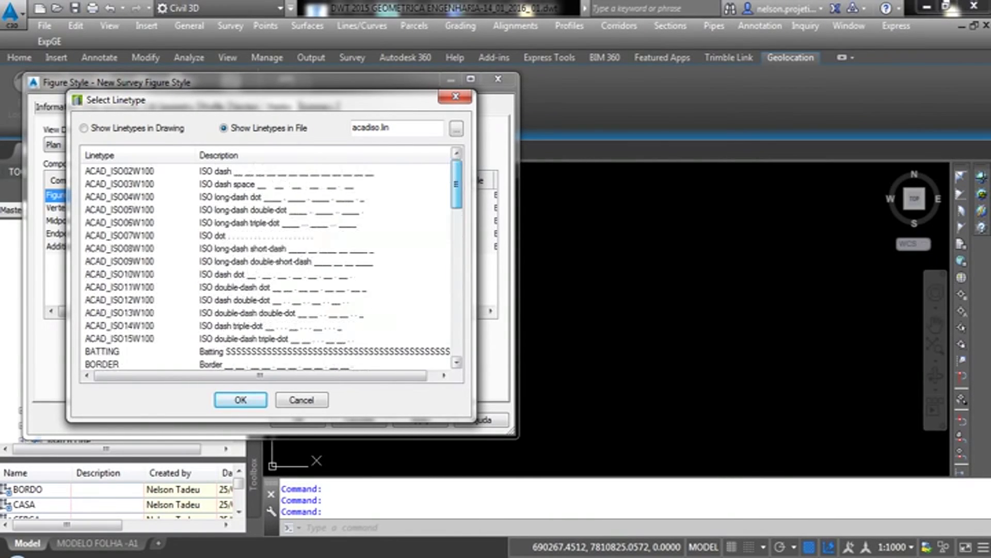
{"action": "scroll", "coordinate": [273, 269], "scroll_direction": "down", "scroll_amount": 2}
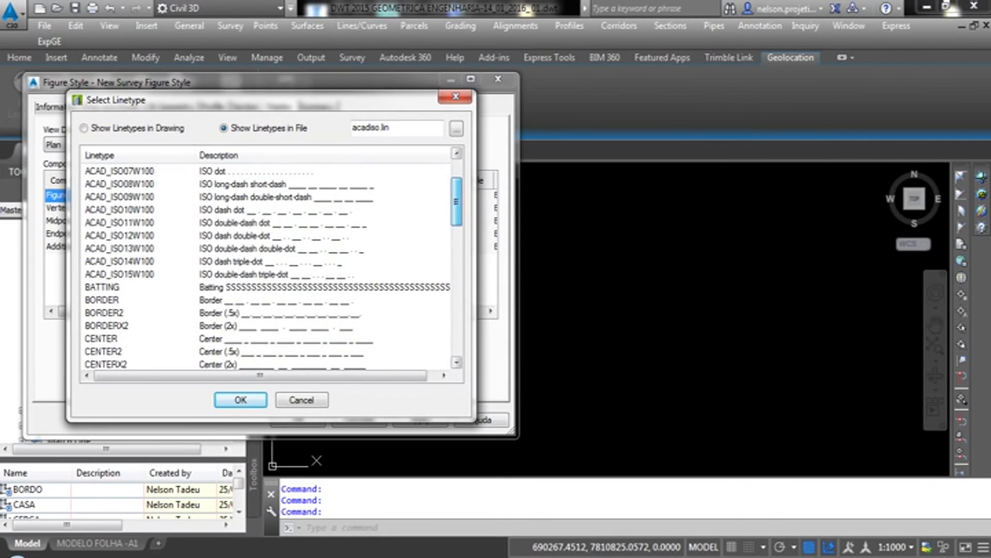
{"action": "scroll", "coordinate": [273, 269], "scroll_direction": "down", "scroll_amount": 3}
{"action": "scroll", "coordinate": [273, 269], "scroll_direction": "up", "scroll_amount": 1}
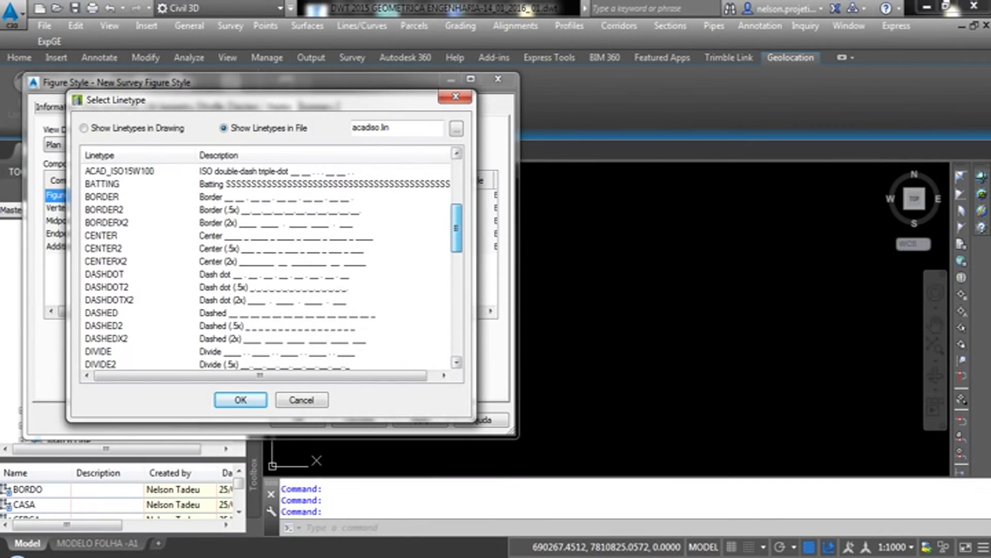
{"action": "scroll", "coordinate": [274, 268], "scroll_direction": "down", "scroll_amount": 1}
{"action": "scroll", "coordinate": [273, 268], "scroll_direction": "down", "scroll_amount": 2}
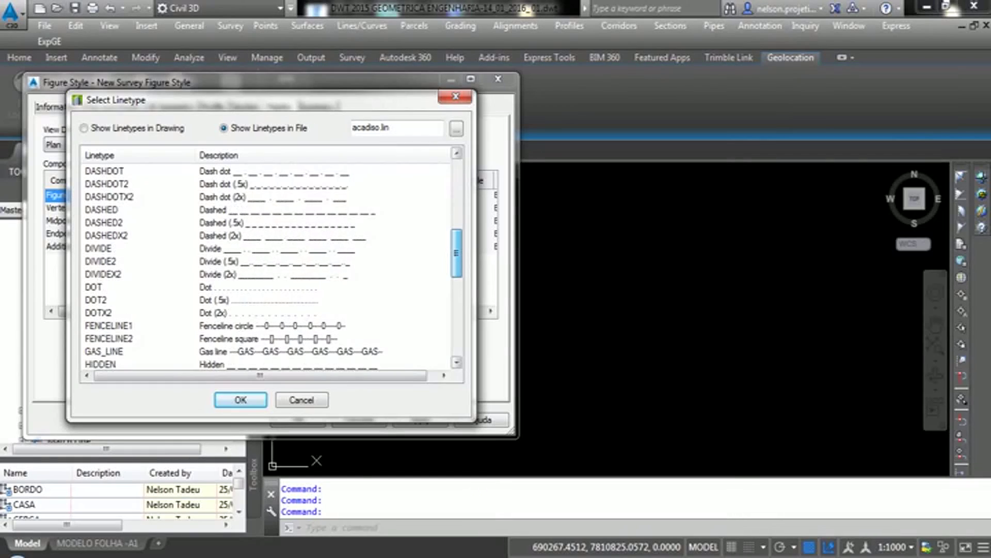
{"action": "scroll", "coordinate": [273, 269], "scroll_direction": "down", "scroll_amount": 1}
{"action": "scroll", "coordinate": [273, 268], "scroll_direction": "down", "scroll_amount": 2}
{"action": "scroll", "coordinate": [273, 269], "scroll_direction": "down", "scroll_amount": 4}
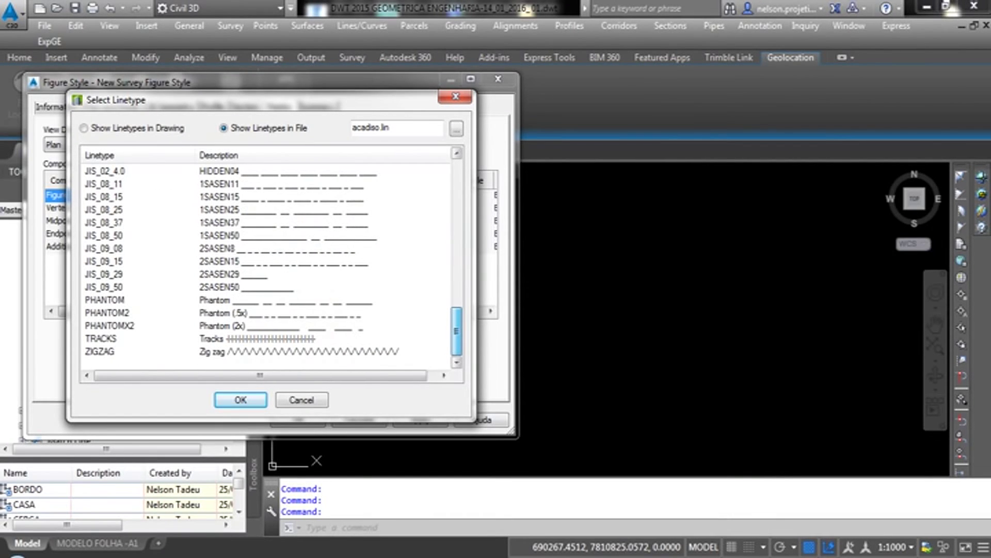
{"action": "scroll", "coordinate": [273, 269], "scroll_direction": "up", "scroll_amount": 10}
{"action": "left_click", "coordinate": [83, 128]}
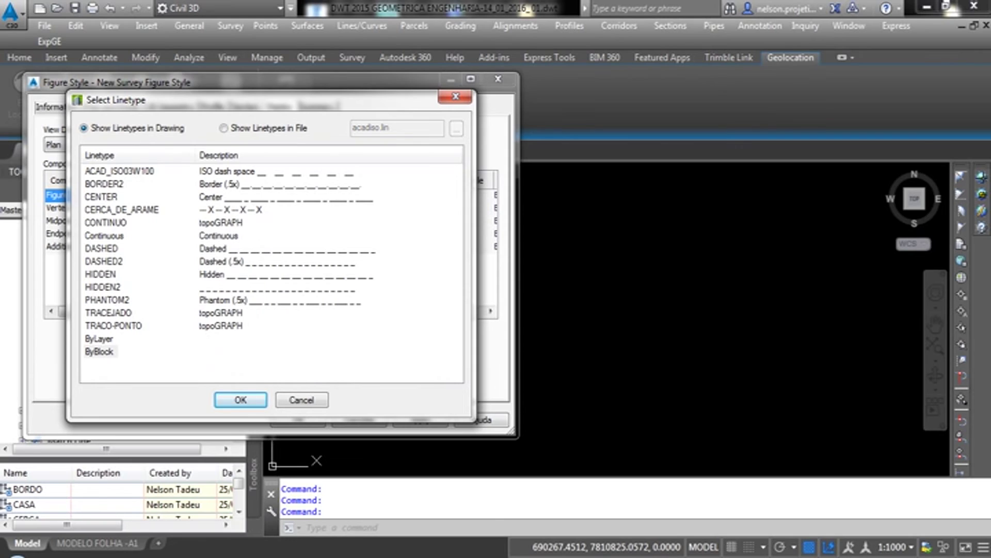
{"action": "left_click", "coordinate": [106, 222]}
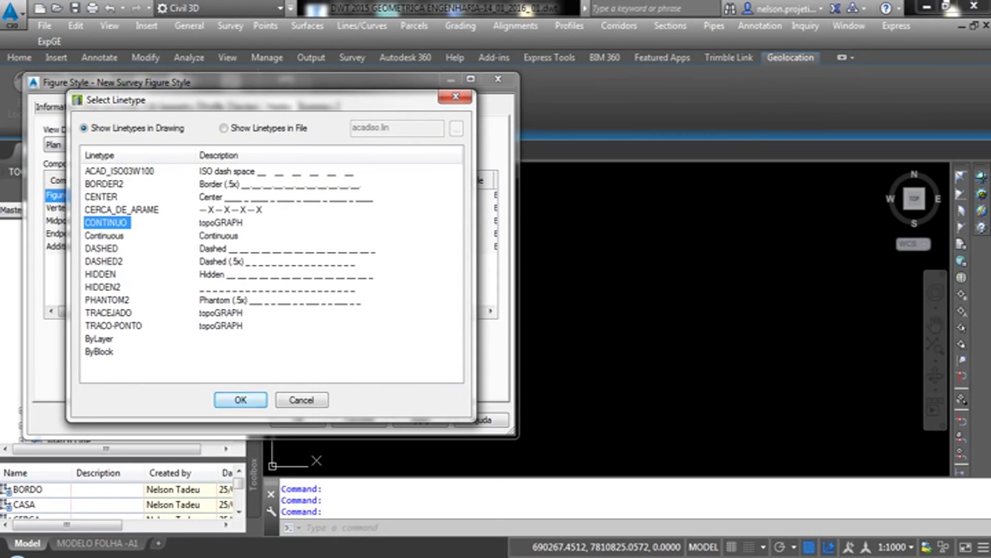
{"action": "left_click", "coordinate": [240, 400]}
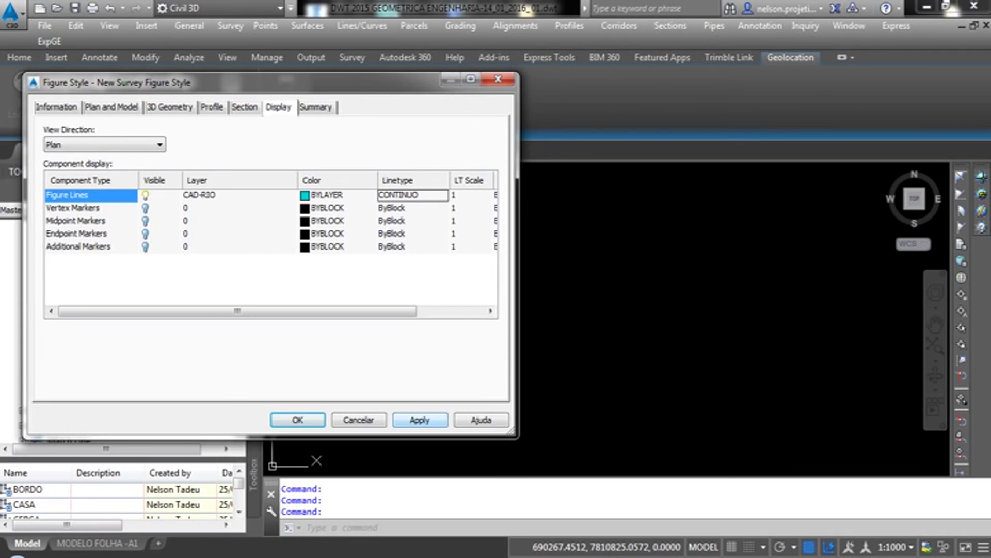
Step: Save the figure style changes and rename New Survey Figure Style to RIO
{"action": "left_click", "coordinate": [420, 420]}
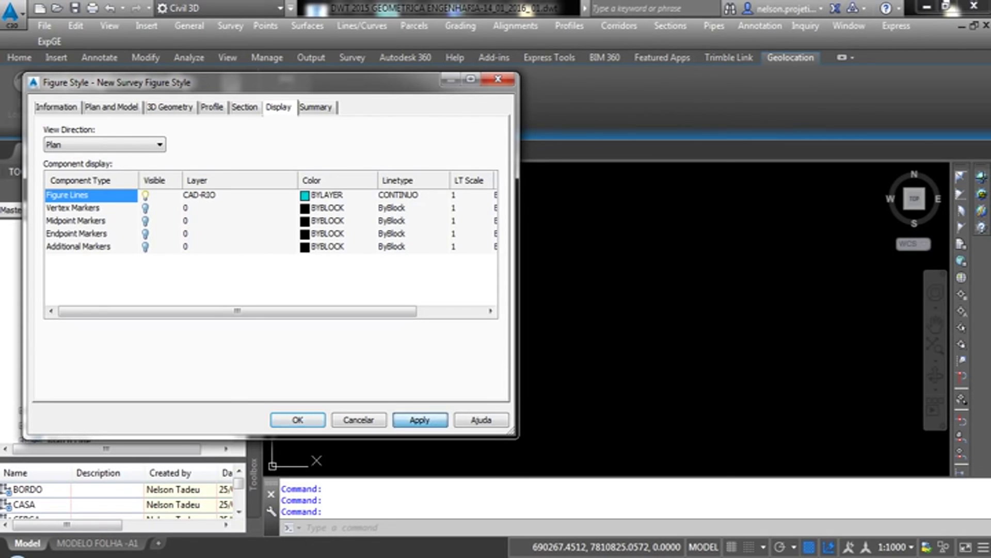
{"action": "left_click", "coordinate": [298, 420]}
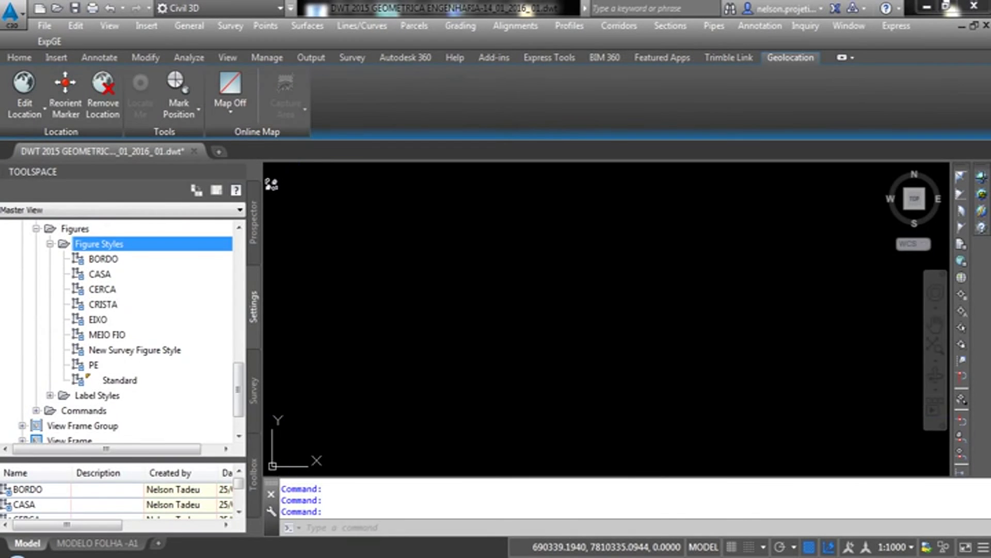
{"action": "right_click", "coordinate": [155, 350]}
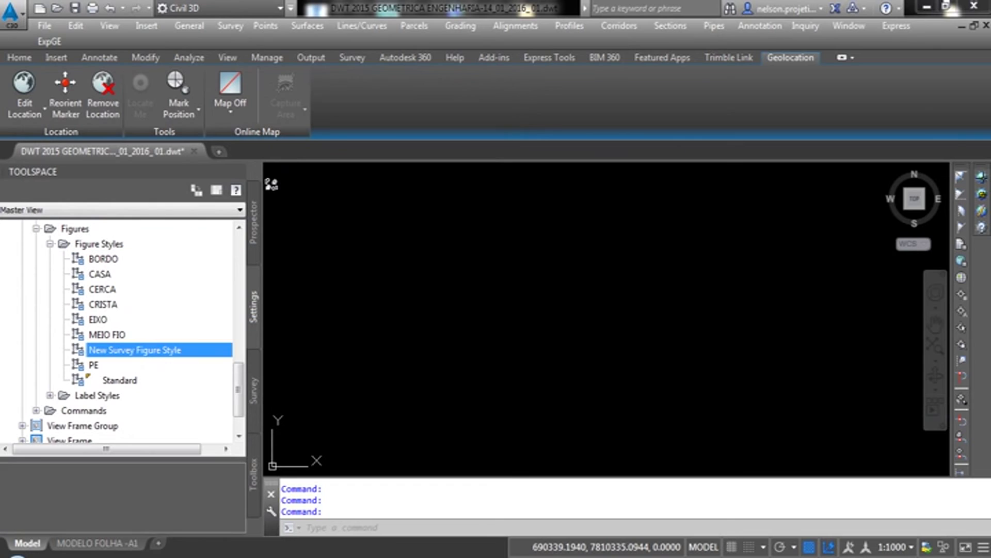
{"action": "left_click", "coordinate": [198, 360]}
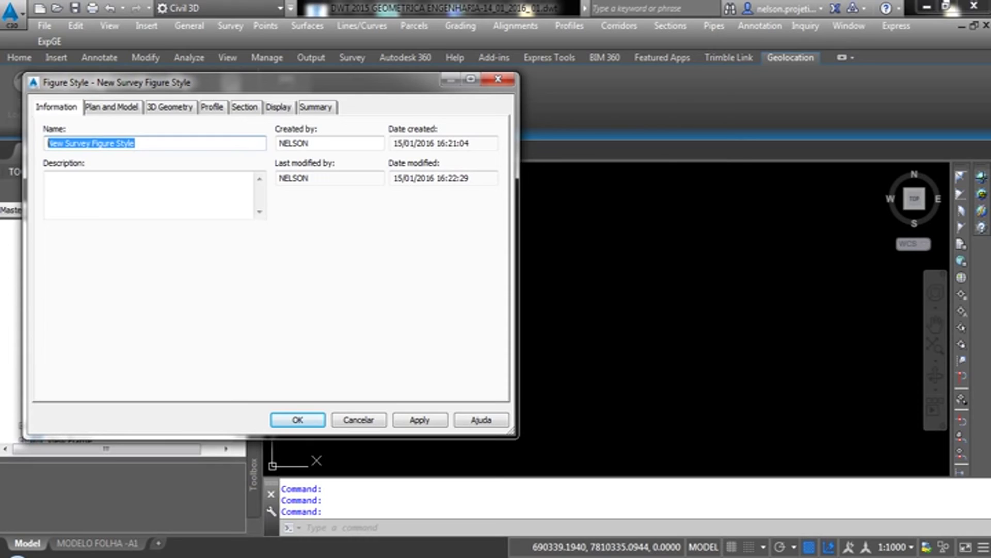
{"action": "type", "text": "RIO,"}
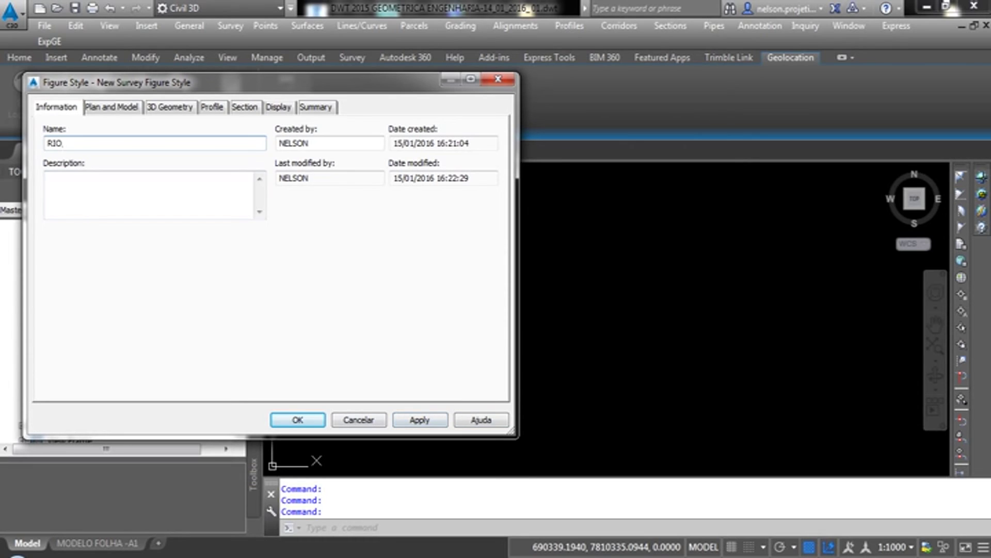
{"action": "left_click", "coordinate": [420, 419]}
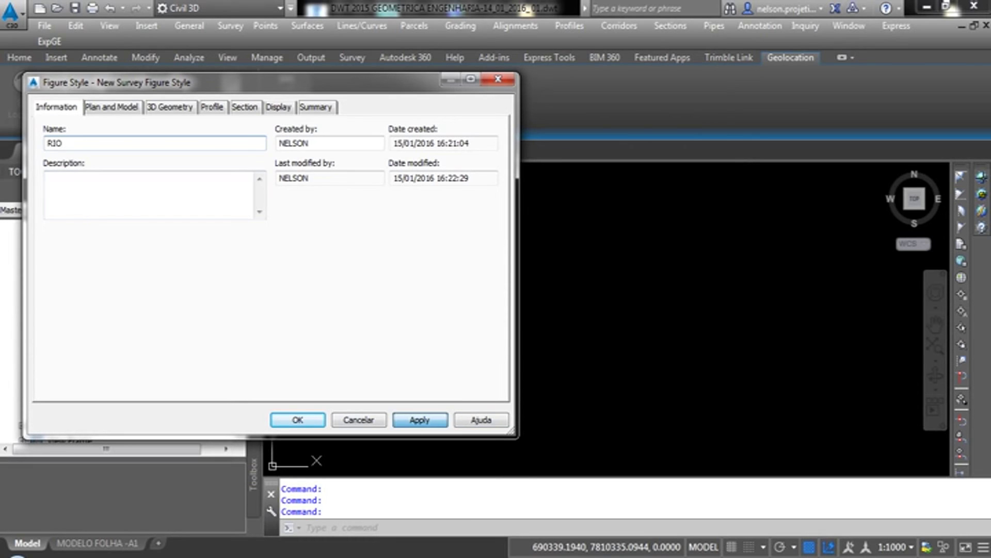
{"action": "left_click", "coordinate": [298, 419]}
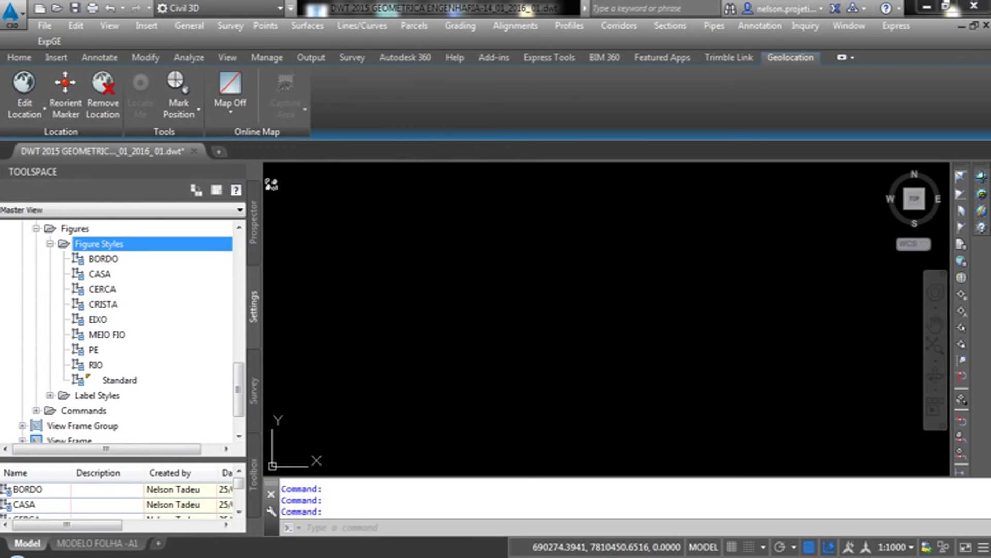
{"action": "key", "text": "Left"}
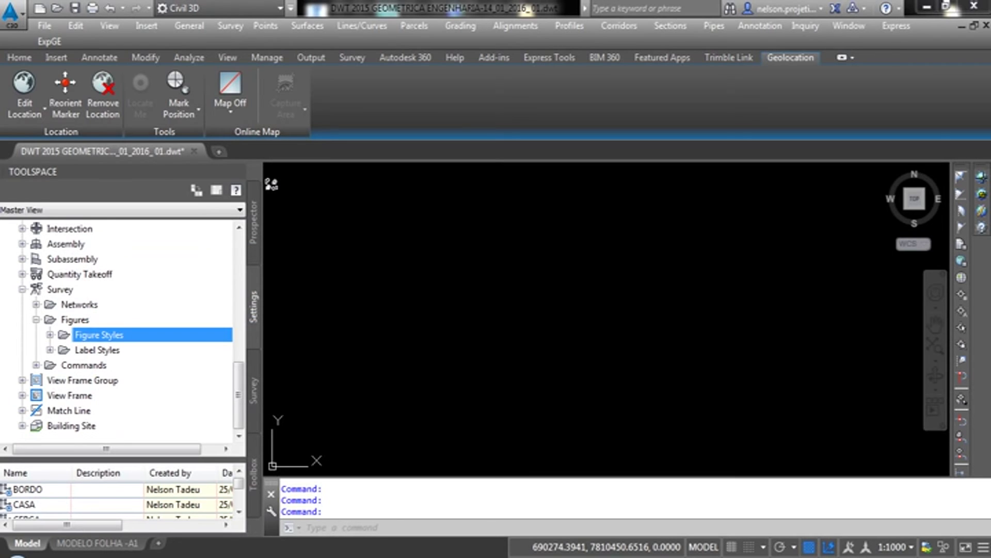
Step: In the Figure Prefix Database manager, add a RIO prefix with Breakline set to Yes
{"action": "left_click", "coordinate": [253, 390]}
{"action": "right_click", "coordinate": [109, 256]}
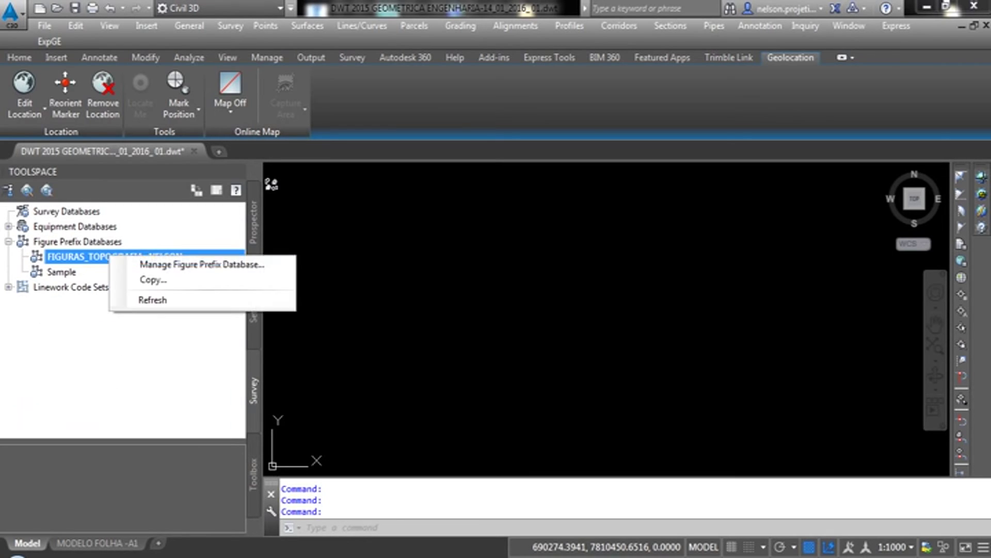
{"action": "left_click", "coordinate": [170, 264]}
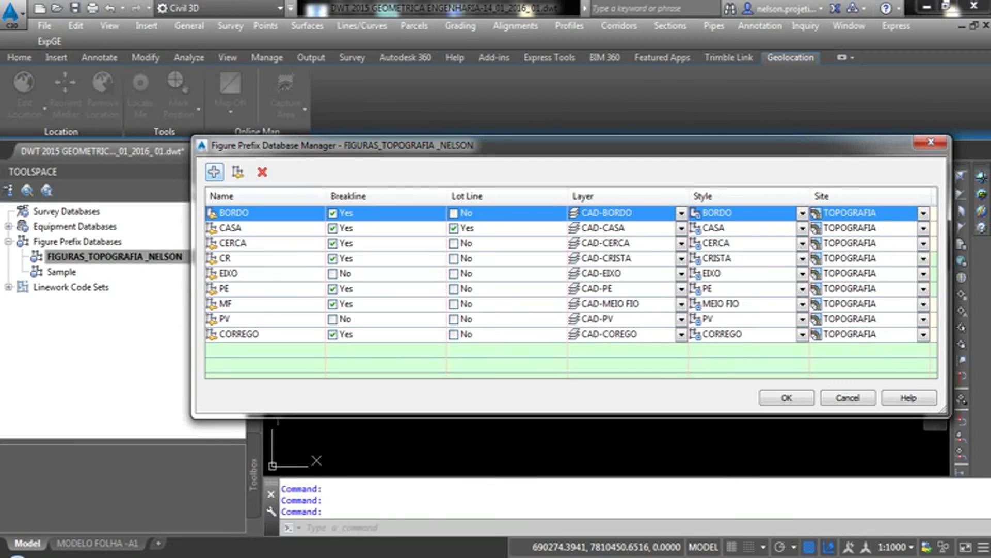
{"action": "left_click", "coordinate": [214, 172]}
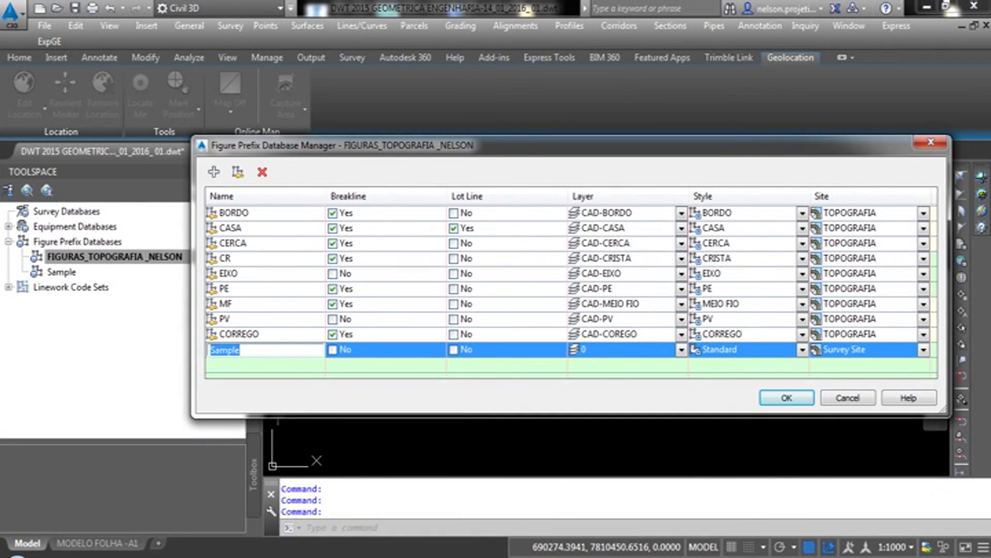
{"action": "type", "text": "RIO"}
{"action": "left_click", "coordinate": [393, 349]}
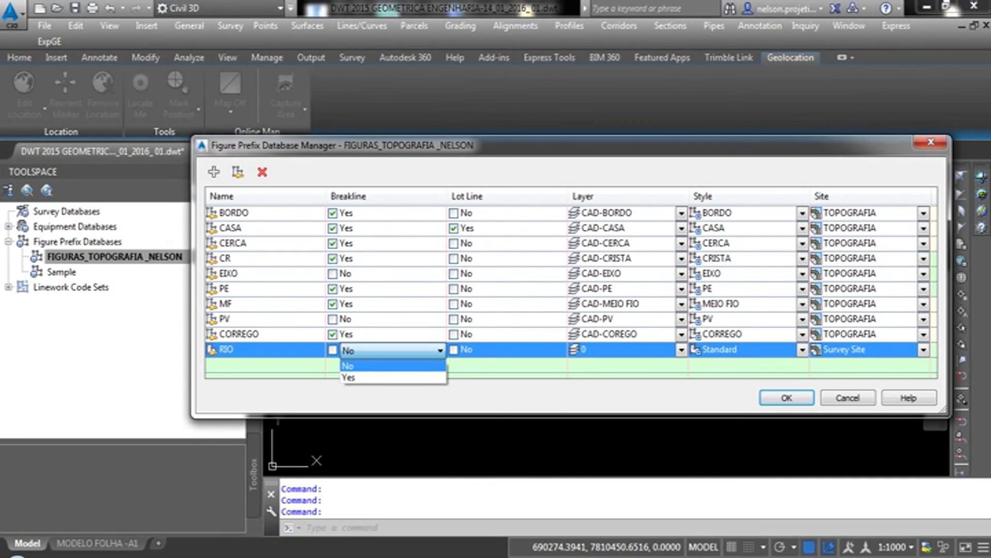
{"action": "key", "text": "Down"}
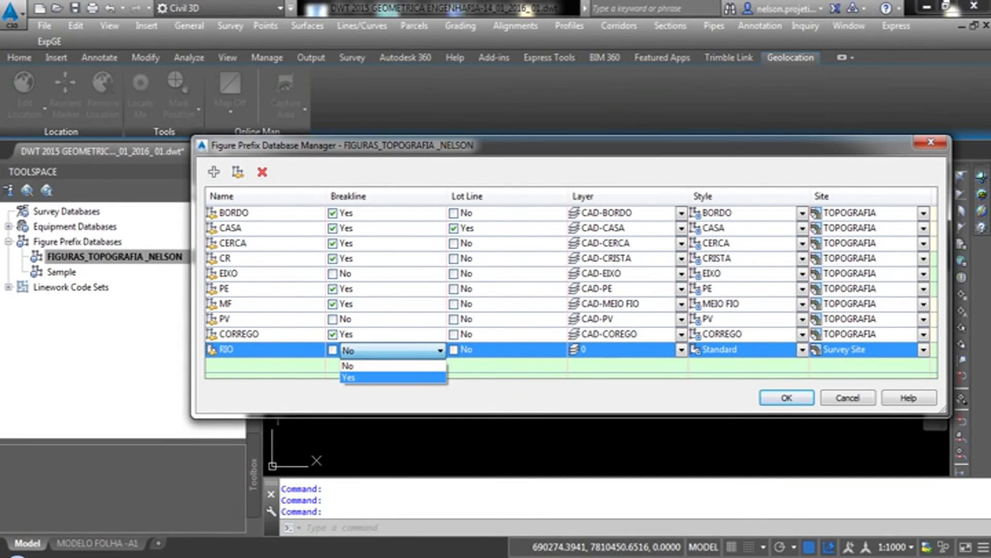
{"action": "key", "text": "Return"}
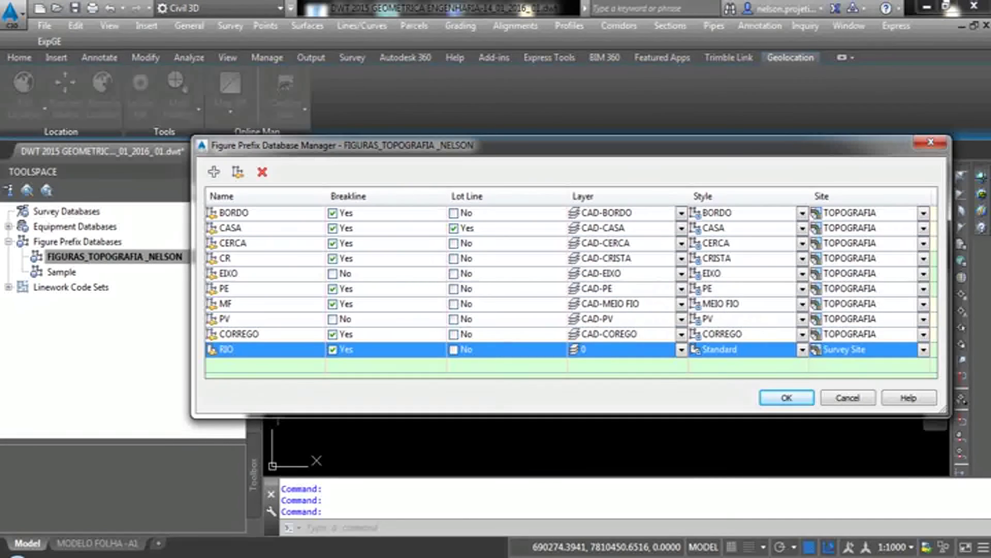
Step: Give the RIO prefix layer CAD-RIO, style RIO and site TOPOGRAFIA, then save with OK
{"action": "left_click", "coordinate": [619, 349]}
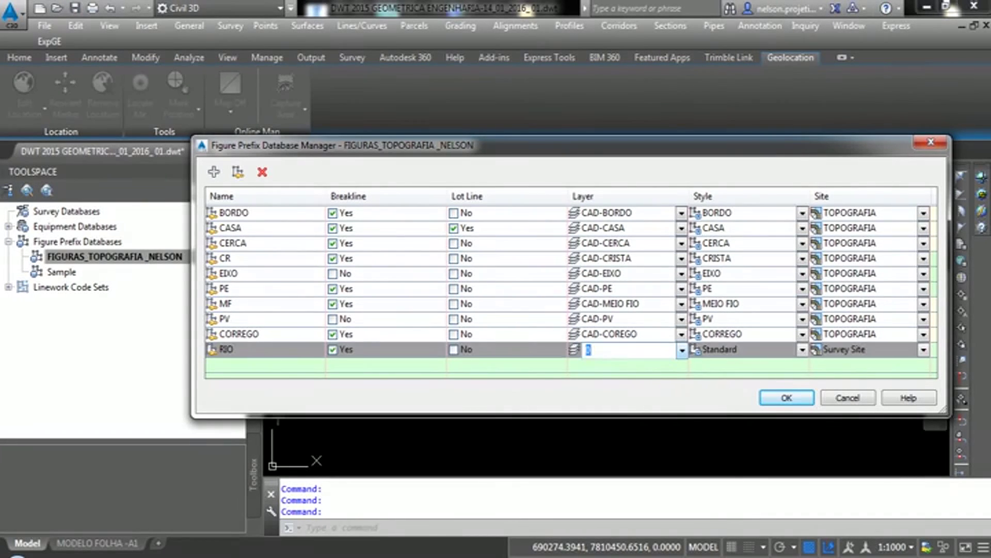
{"action": "left_click", "coordinate": [682, 350]}
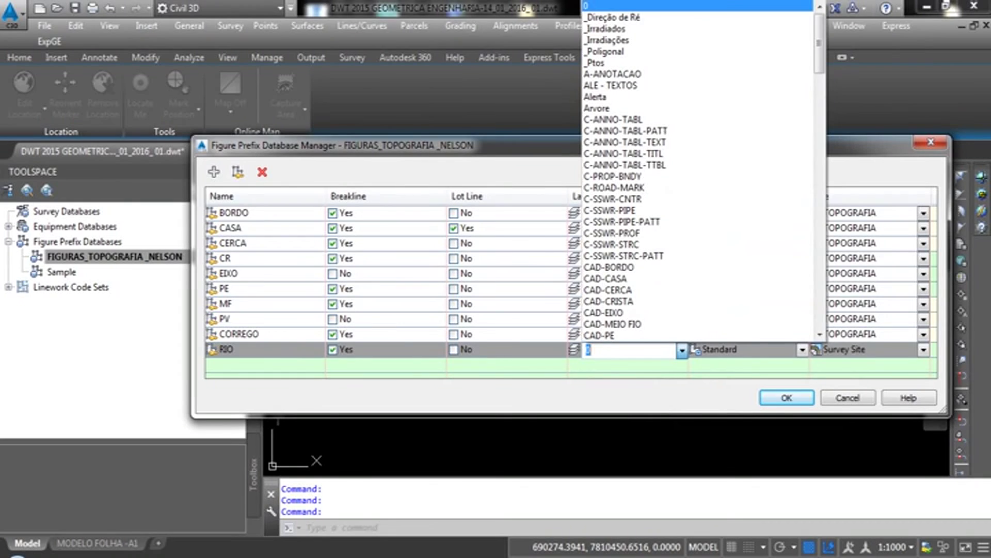
{"action": "type", "text": "CA"}
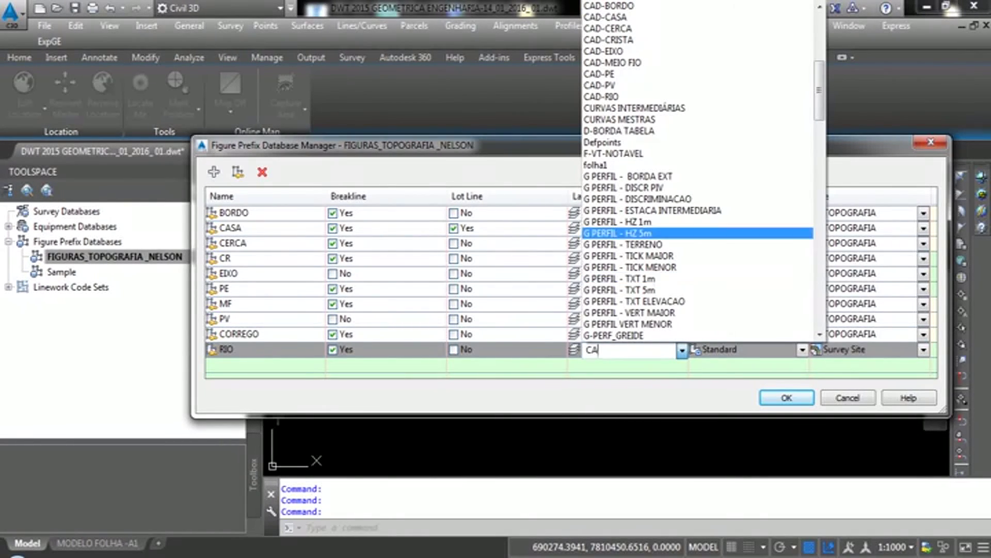
{"action": "left_click", "coordinate": [601, 97]}
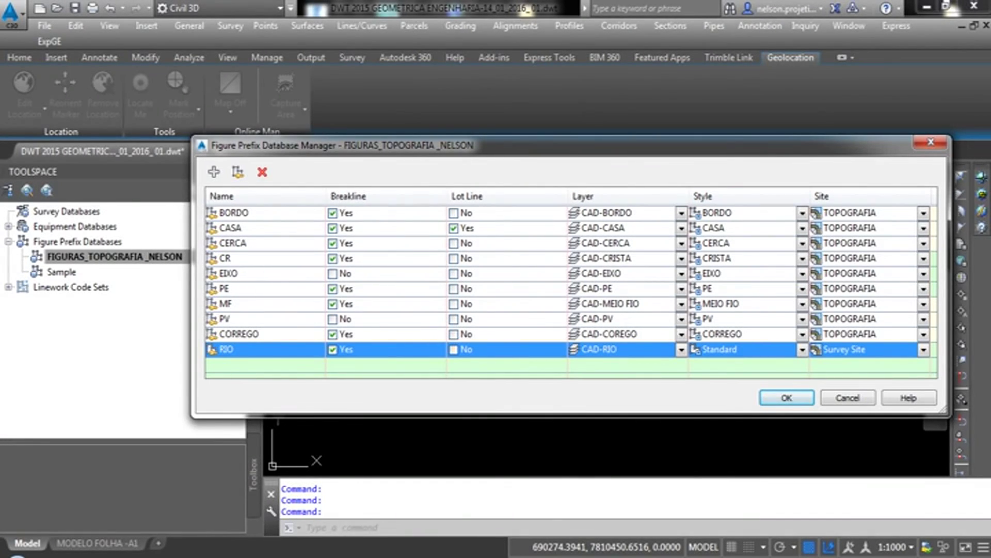
{"action": "left_click", "coordinate": [744, 349]}
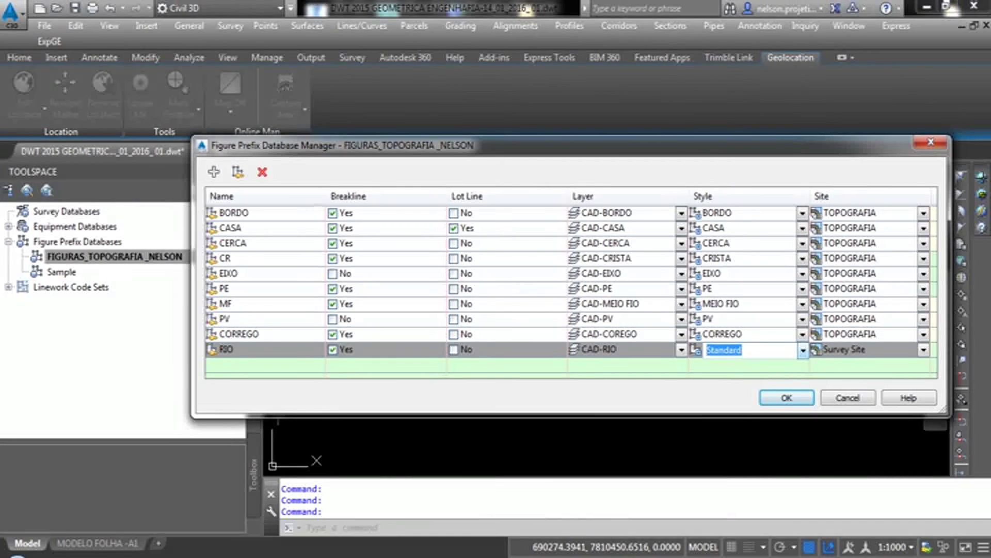
{"action": "left_click", "coordinate": [803, 350]}
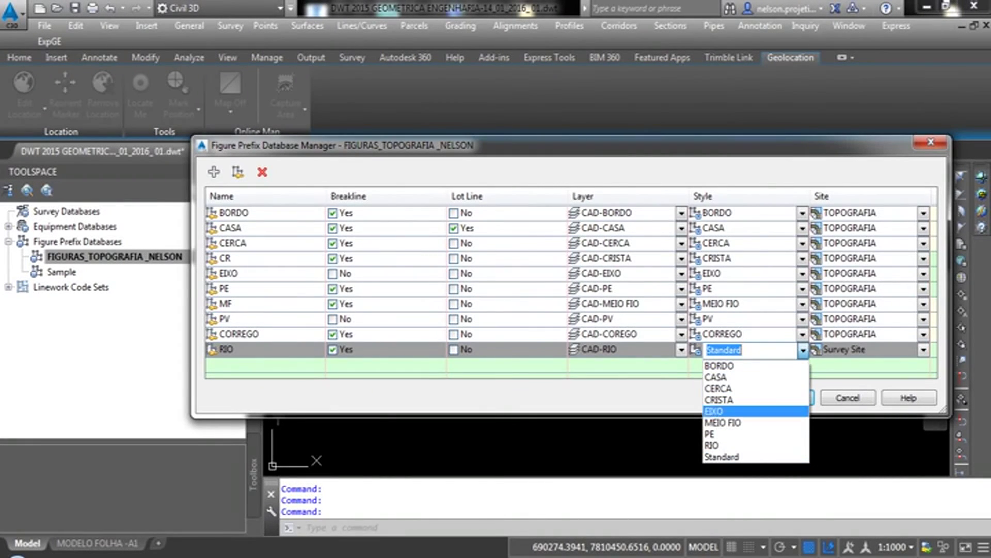
{"action": "left_click", "coordinate": [733, 445]}
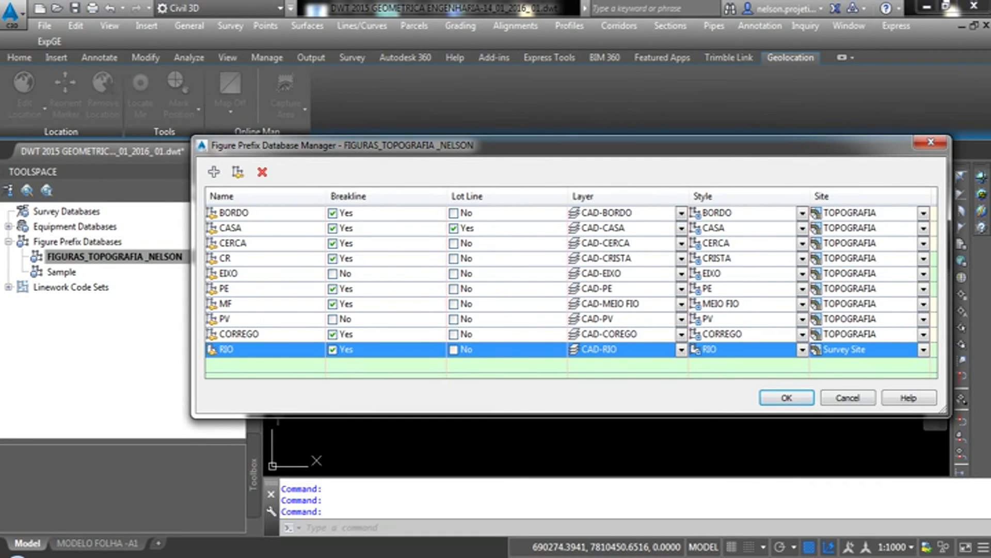
{"action": "left_click", "coordinate": [847, 350]}
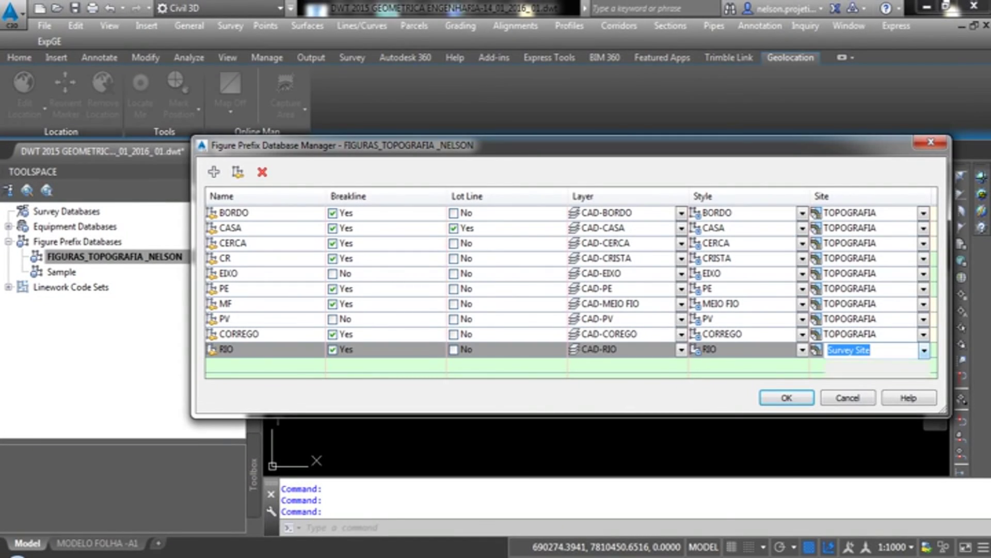
{"action": "left_click", "coordinate": [924, 350]}
{"action": "left_click", "coordinate": [852, 377]}
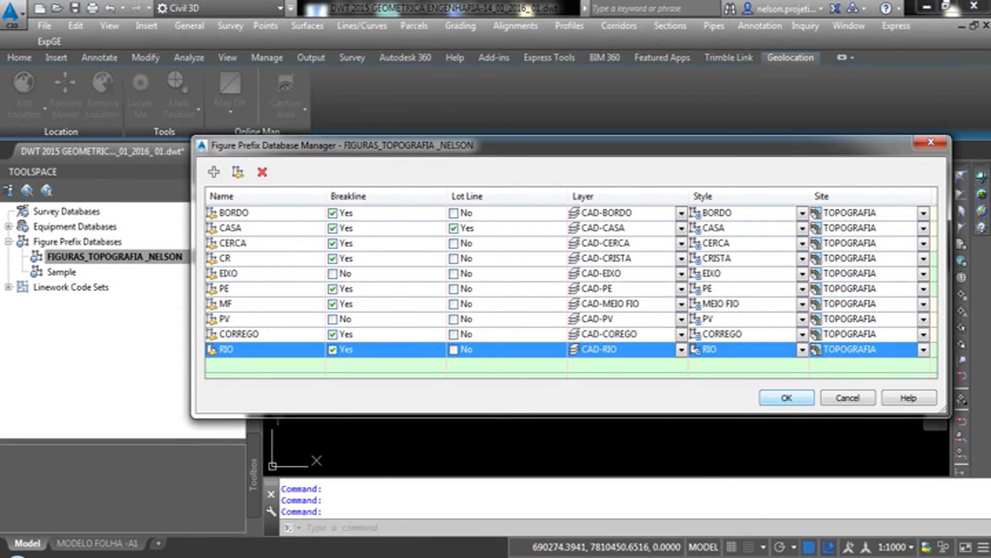
{"action": "left_click", "coordinate": [787, 398]}
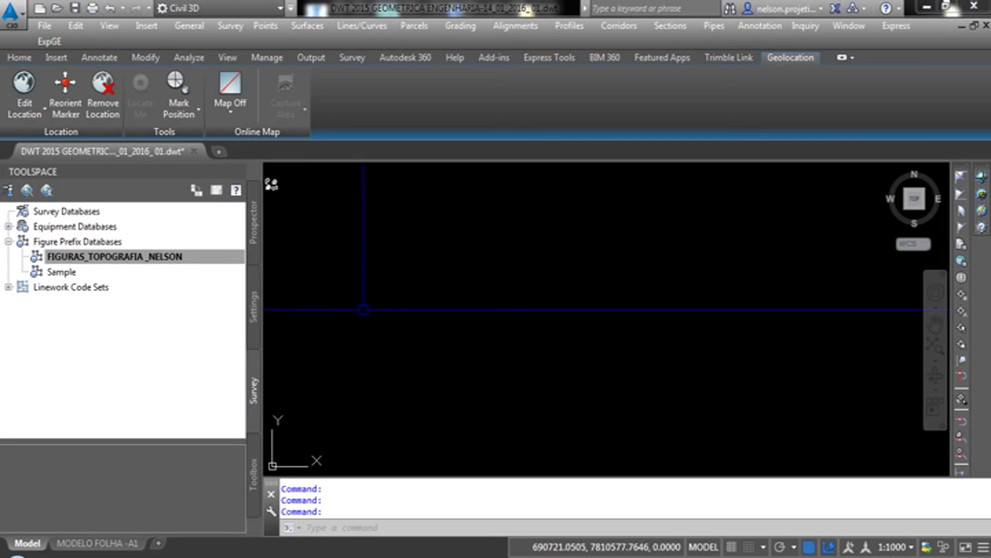
Step: Review the ESTAÇÃO NIKON _NIVO equipment database settings and cancel without changes
{"action": "left_click", "coordinate": [114, 257]}
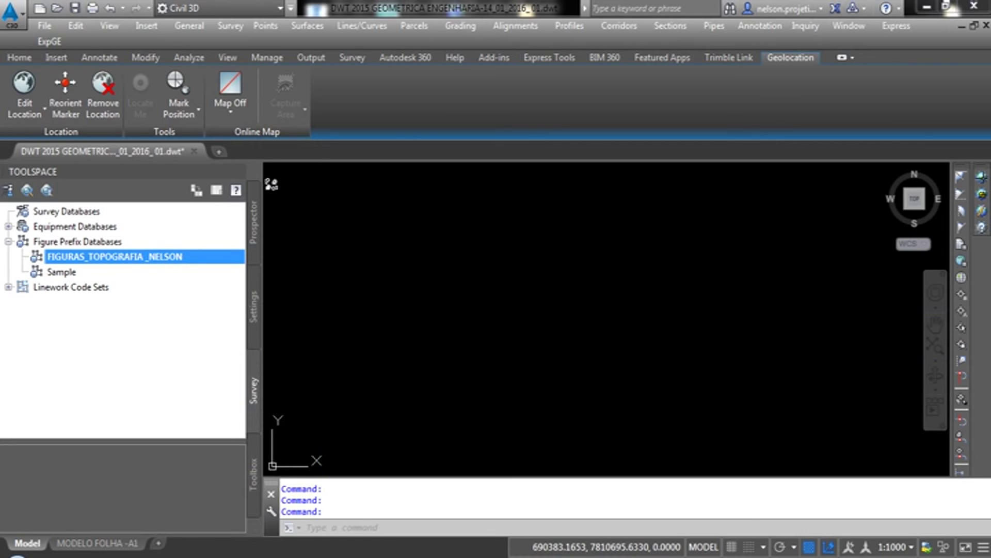
{"action": "key", "text": "Left"}
{"action": "key", "text": "Left"}
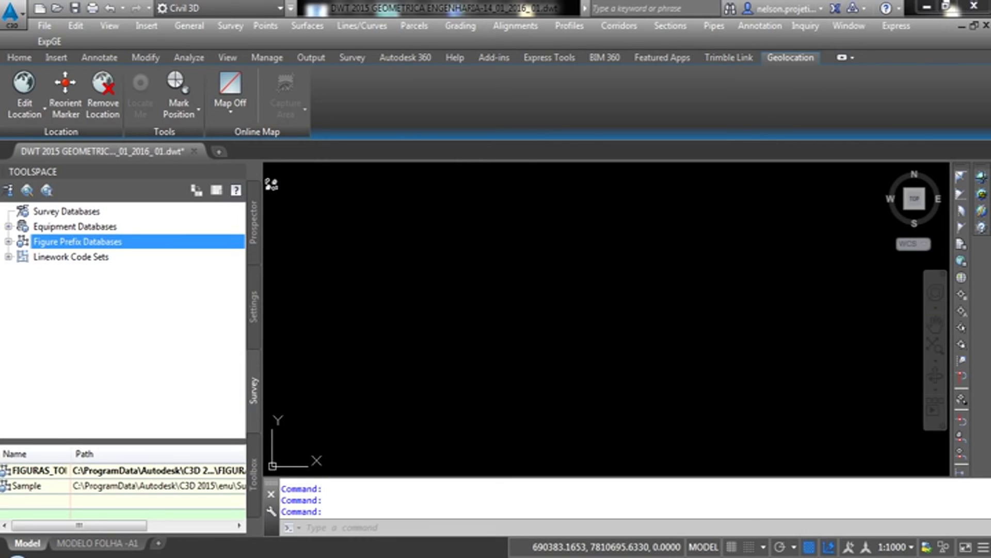
{"action": "left_click", "coordinate": [7, 227]}
{"action": "left_click", "coordinate": [96, 256]}
{"action": "right_click", "coordinate": [95, 256]}
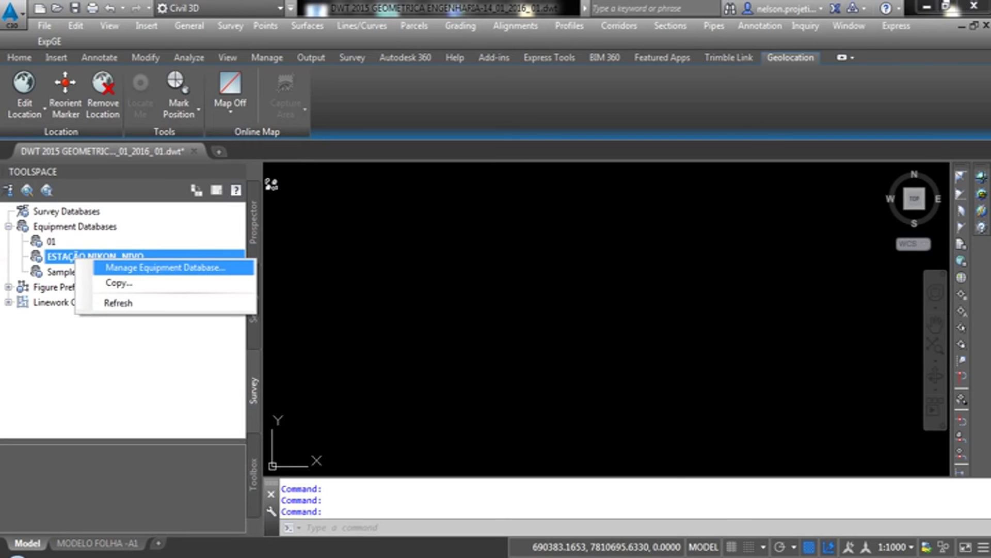
{"action": "left_click", "coordinate": [177, 265]}
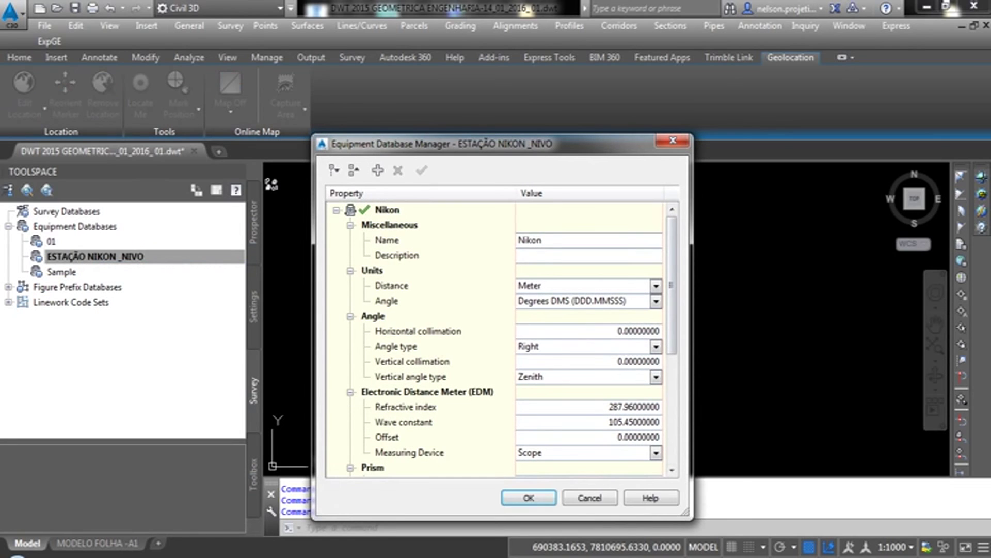
{"action": "left_click_drag", "start_coordinate": [672, 284], "coordinate": [671, 392]}
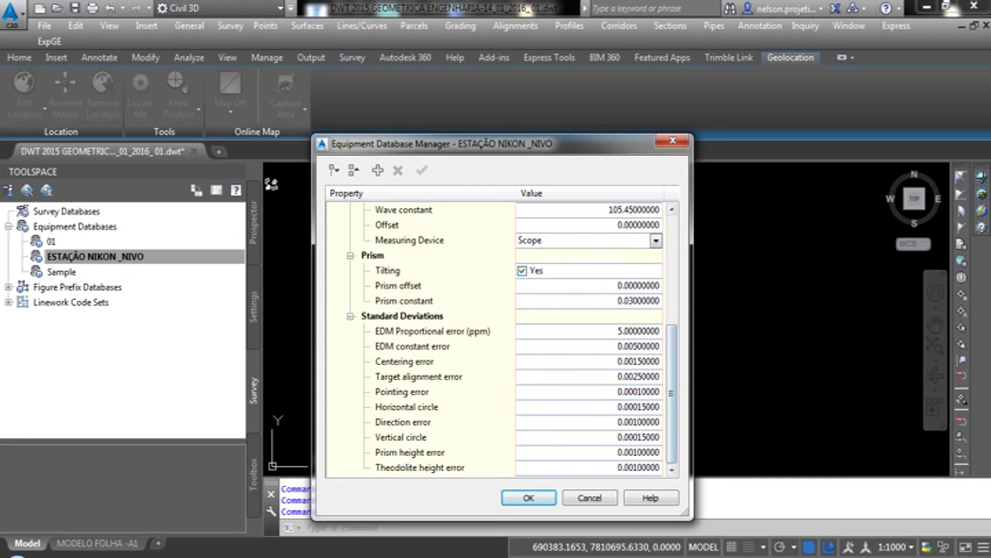
{"action": "left_click", "coordinate": [590, 498]}
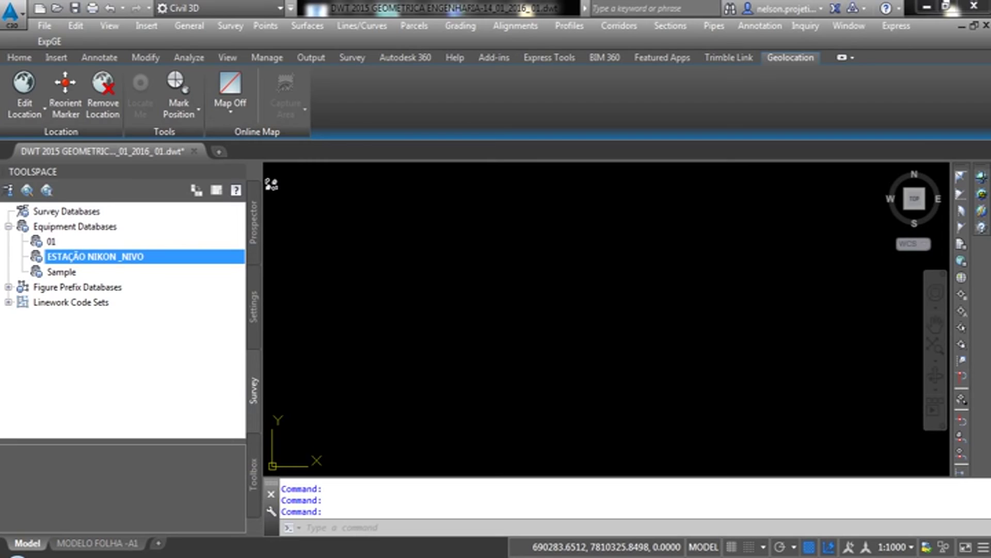
Step: Expand the Linework Code Sets branch and select the topography code set
{"action": "left_click", "coordinate": [51, 242]}
{"action": "right_click", "coordinate": [52, 242]}
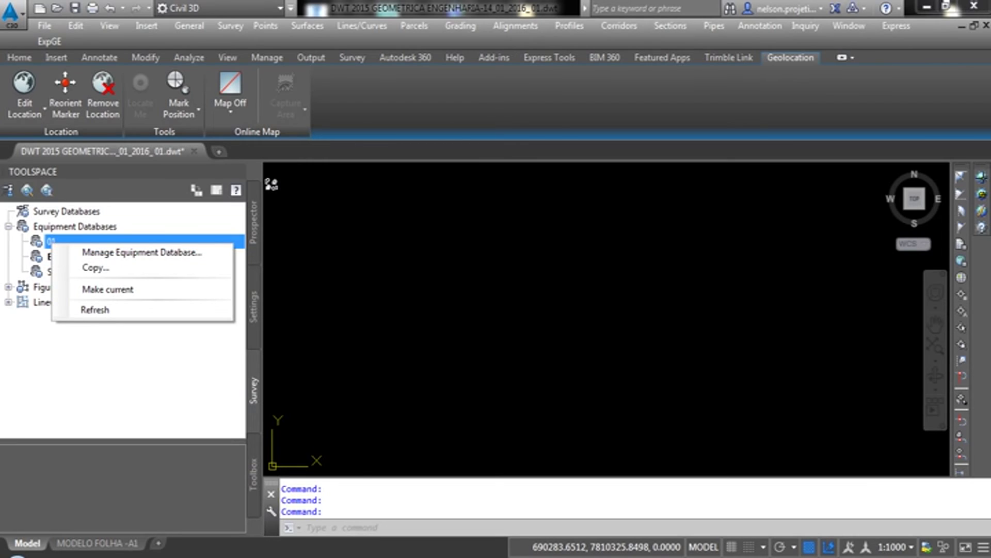
{"action": "left_click", "coordinate": [8, 242]}
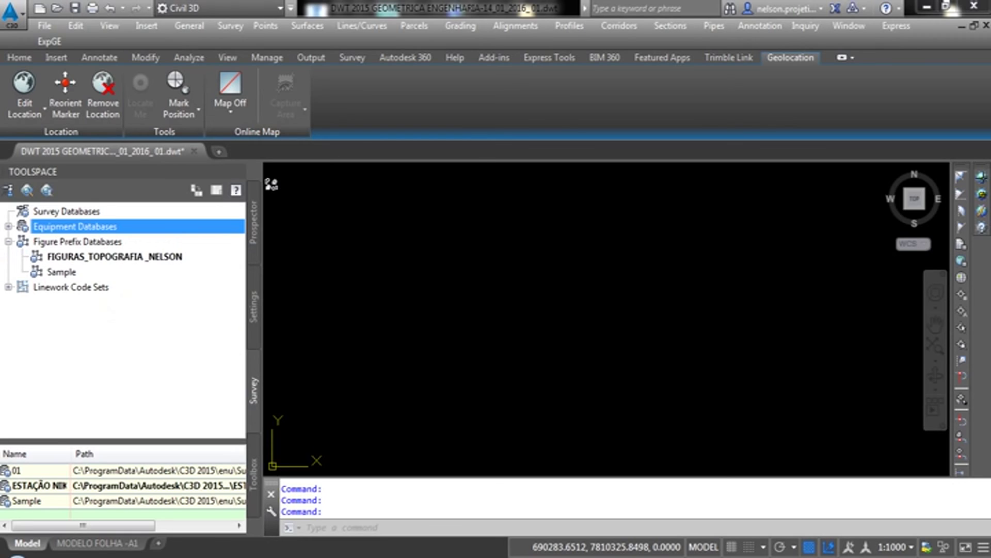
{"action": "left_click", "coordinate": [9, 287]}
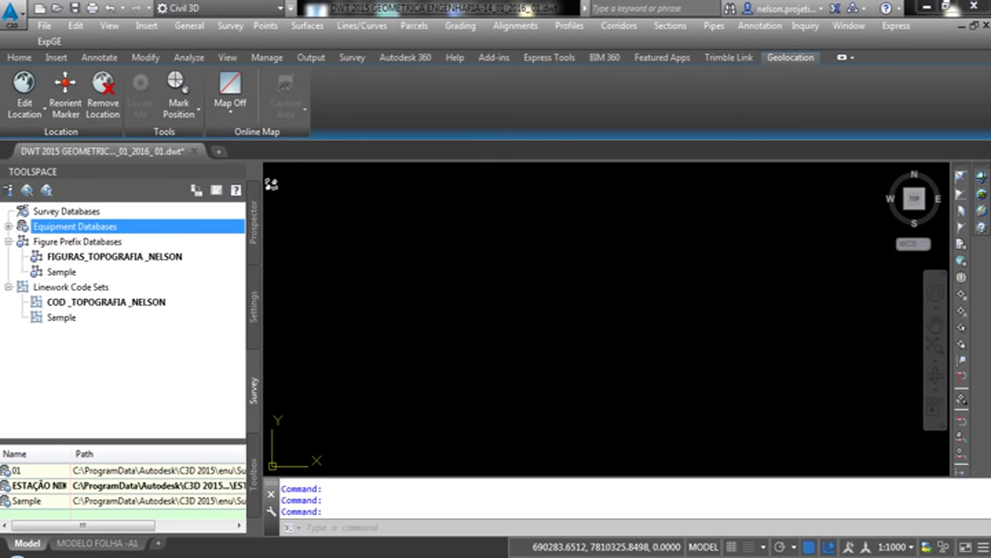
{"action": "left_click", "coordinate": [106, 302]}
Step: Open COD_TOPOGRAFIA_NELSON for editing and step through its Begin IP, Continue CONT, End FP codes
{"action": "right_click", "coordinate": [79, 302]}
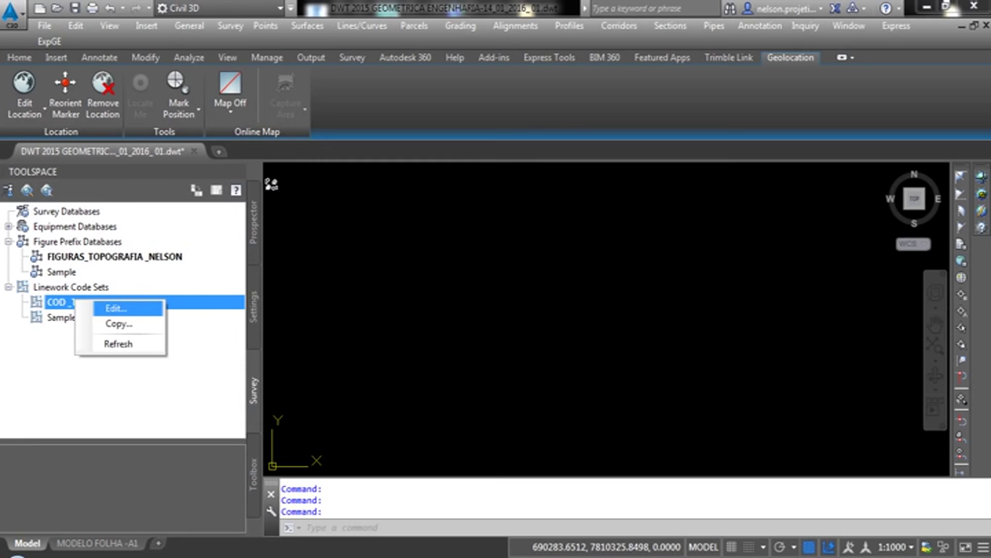
{"action": "left_click", "coordinate": [101, 308]}
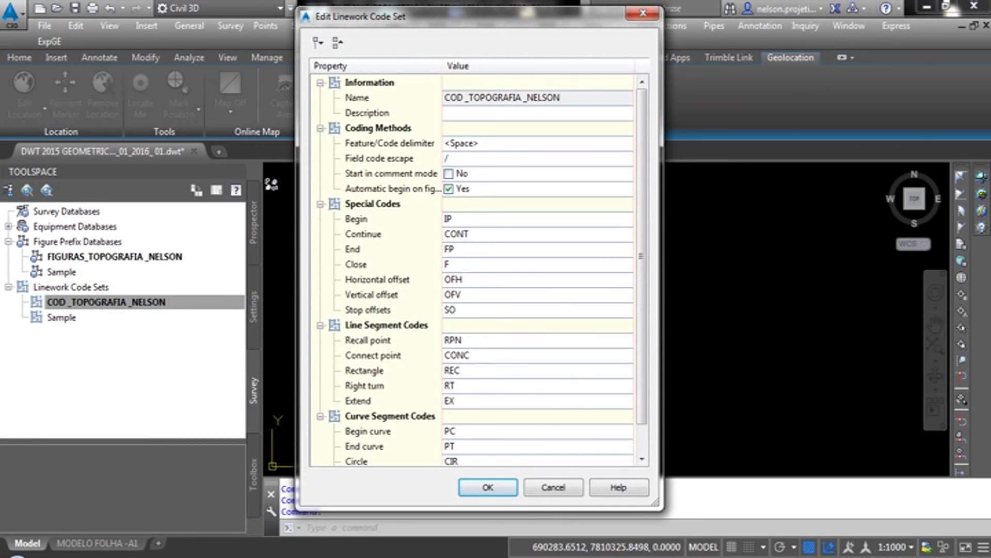
{"action": "left_click", "coordinate": [537, 144]}
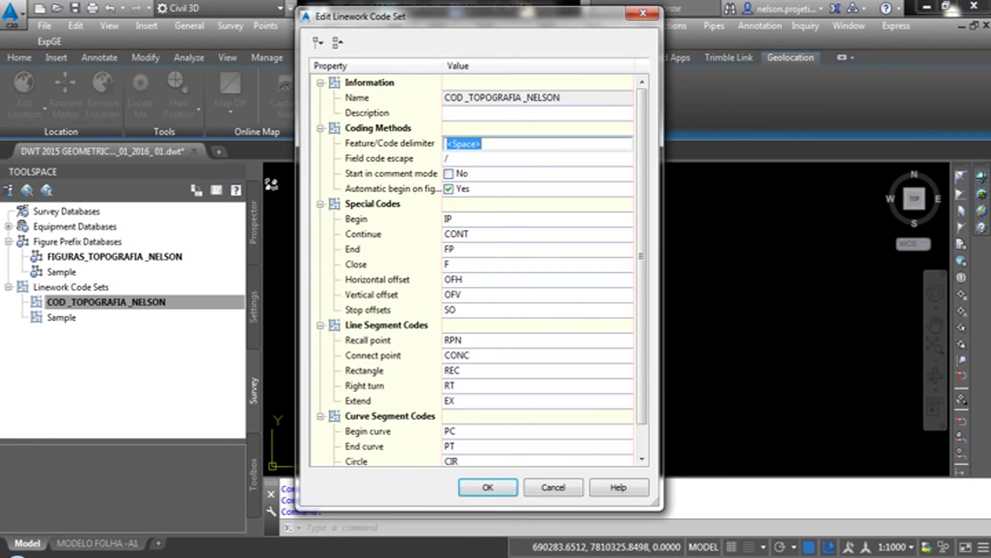
{"action": "key", "text": "Tab"}
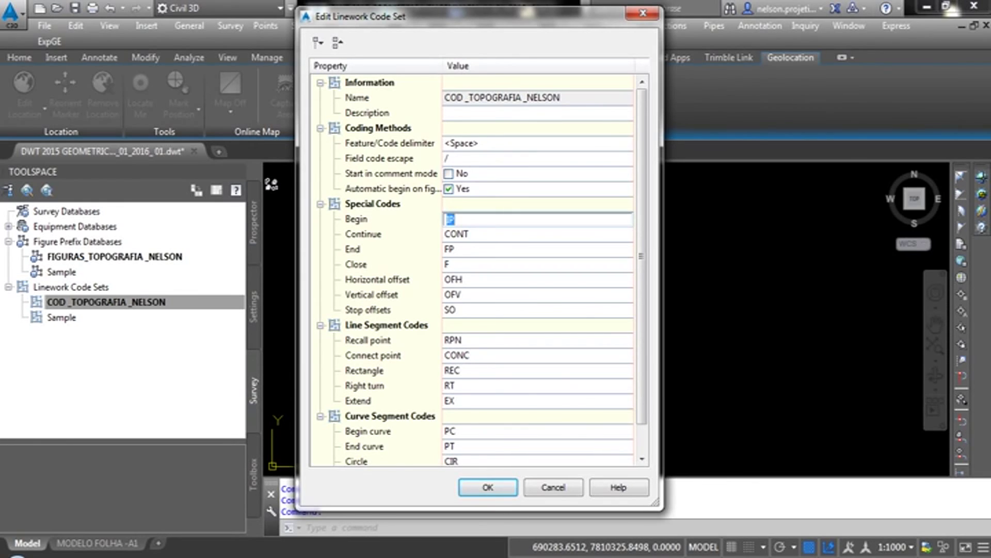
{"action": "key", "text": "Tab"}
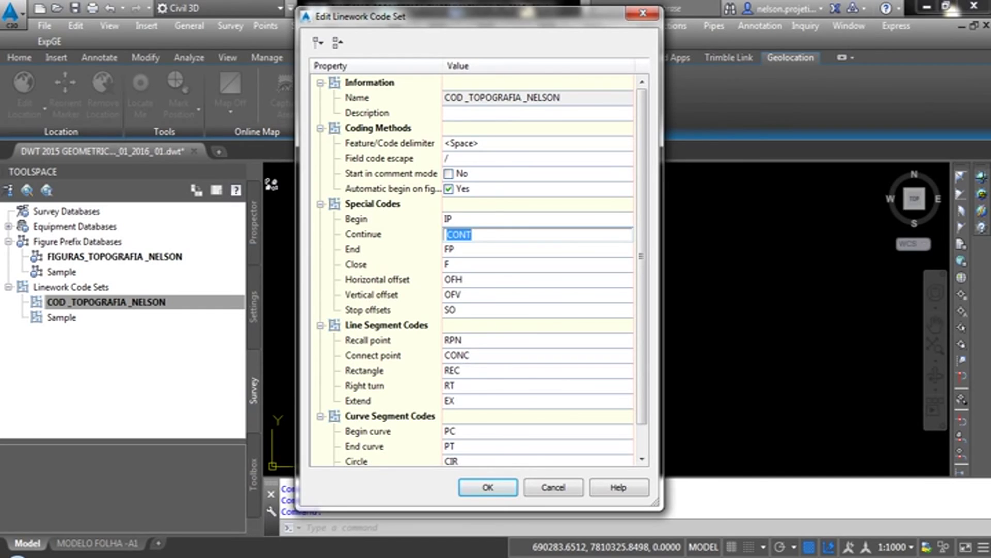
{"action": "key", "text": "Tab"}
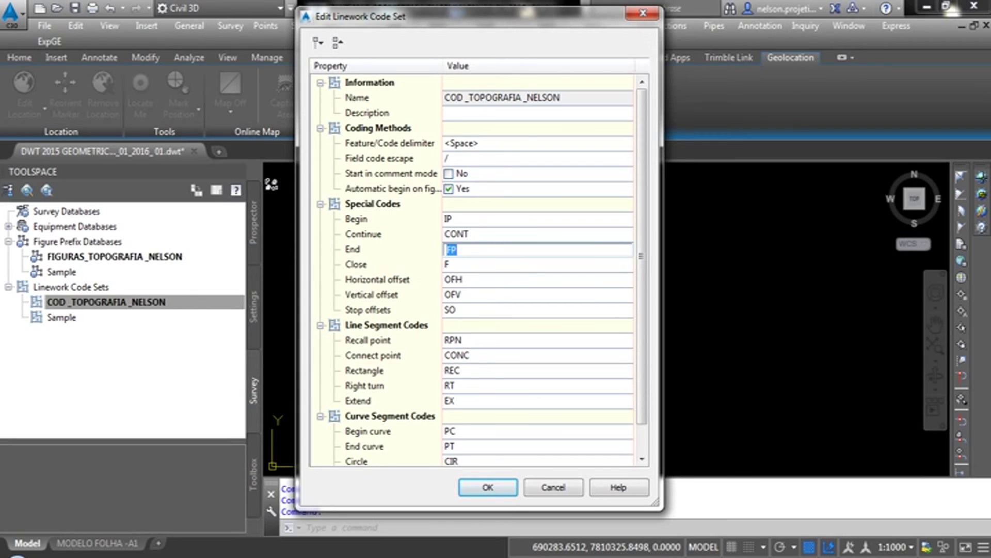
{"action": "left_click", "coordinate": [217, 504]}
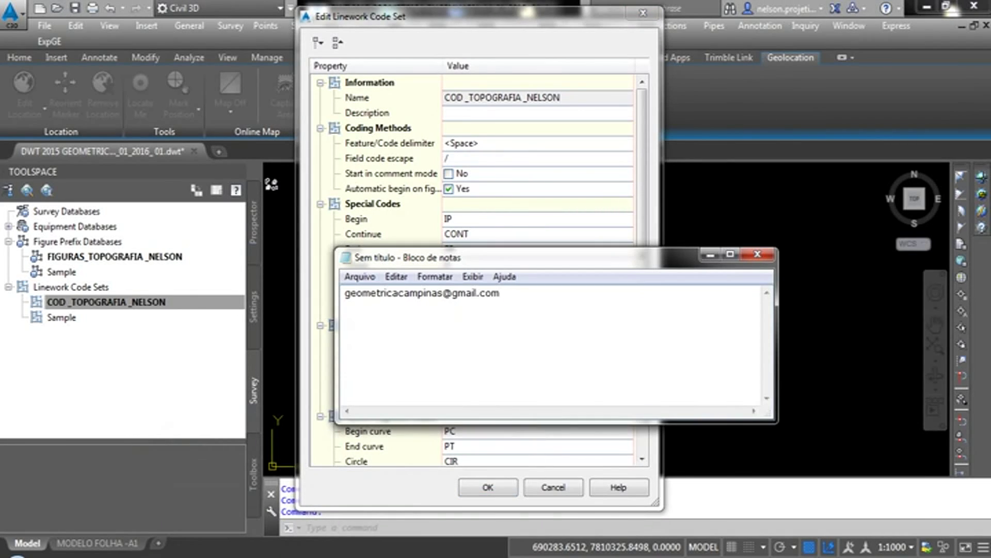
{"action": "left_click", "coordinate": [730, 254]}
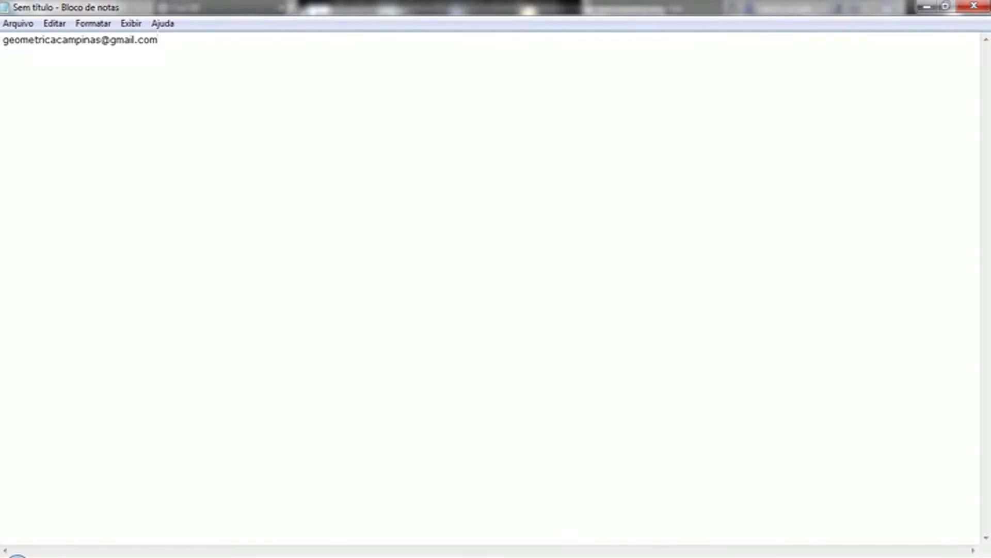
{"action": "key", "text": "Return"}
{"action": "type", "text": "1 "}
{"action": "type", "text": "5555"}
{"action": "type", "text": "5 55555 "}
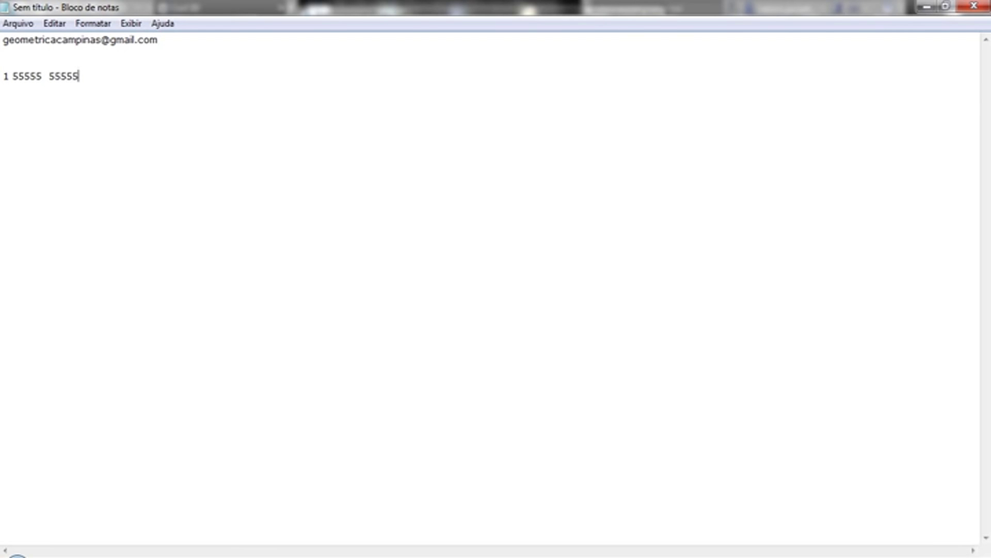
{"action": "type", "text": "5"}
{"action": "type", "text": "55"}
{"action": "type", "text": ",33"}
{"action": "type", "text": "       CR 1"}
{"action": "type", "text": "P"}
Step: Highlight the CR and IP codes in the sample line to compare them
{"action": "left_click_drag", "start_coordinate": [140, 76], "coordinate": [169, 76]}
{"action": "left_click", "coordinate": [170, 76]}
{"action": "left_click", "coordinate": [170, 76]}
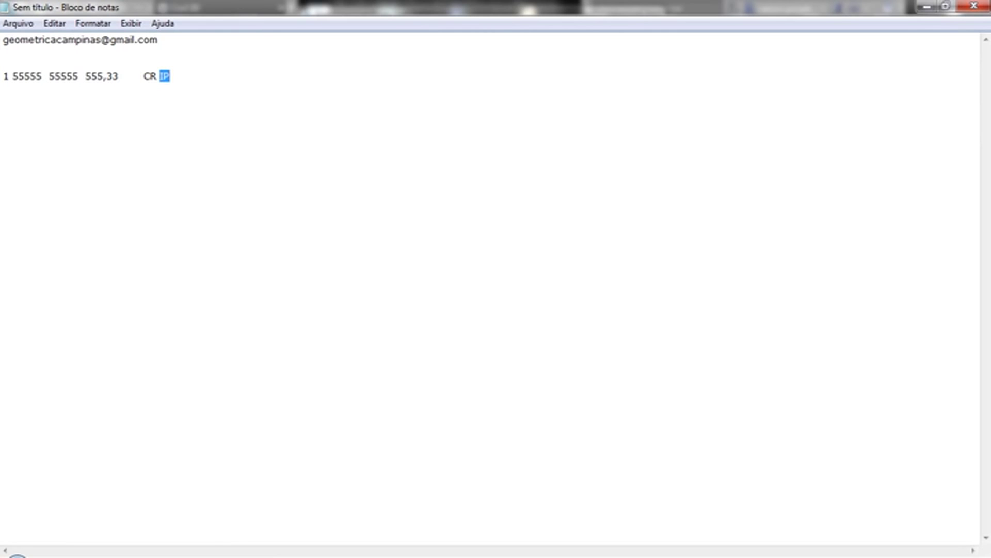
{"action": "key", "text": "Left"}
{"action": "key", "text": "Right"}
{"action": "key", "text": "Right"}
{"action": "key", "text": "shift+Left"}
{"action": "key", "text": "shift+Left"}
{"action": "key", "text": "Right"}
Step: Review the delimiter, Rectangle, Extend and curve codes in the code set editor, then cancel
{"action": "left_click", "coordinate": [926, 6]}
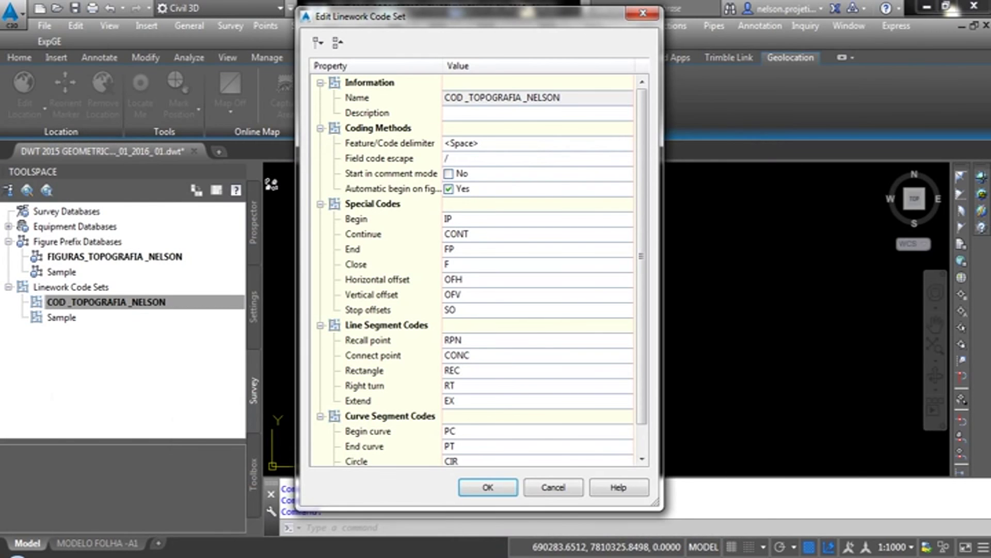
{"action": "left_click", "coordinate": [462, 143]}
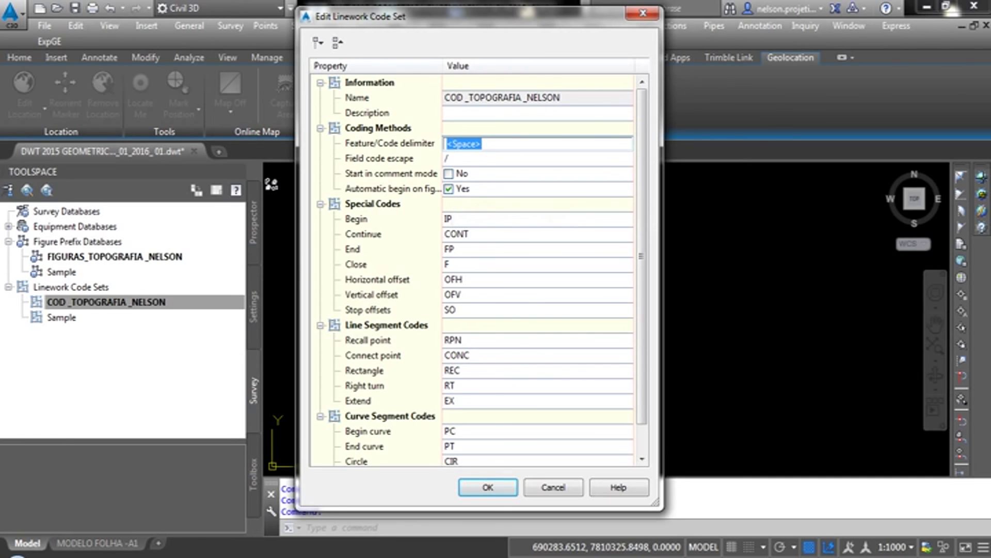
{"action": "left_click", "coordinate": [454, 370]}
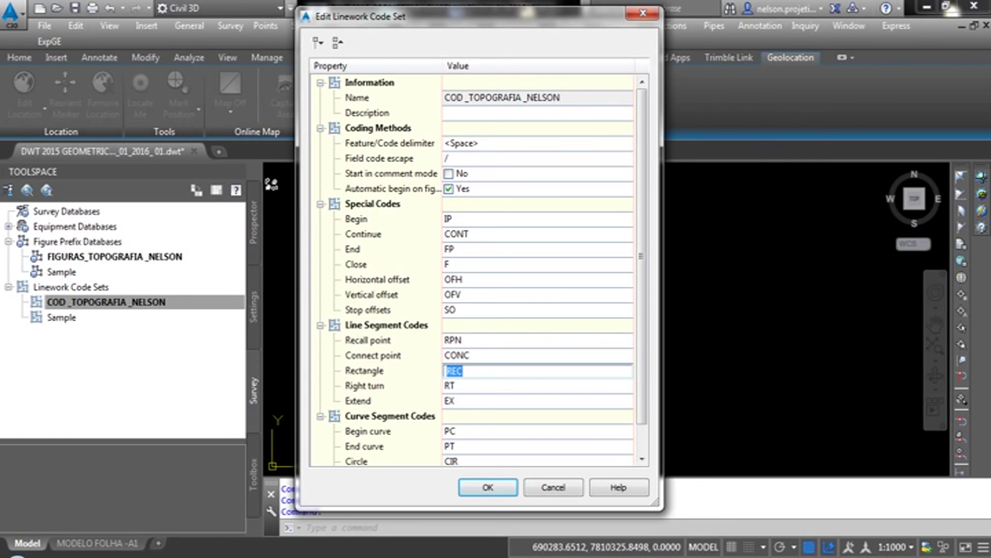
{"action": "key", "text": "Return"}
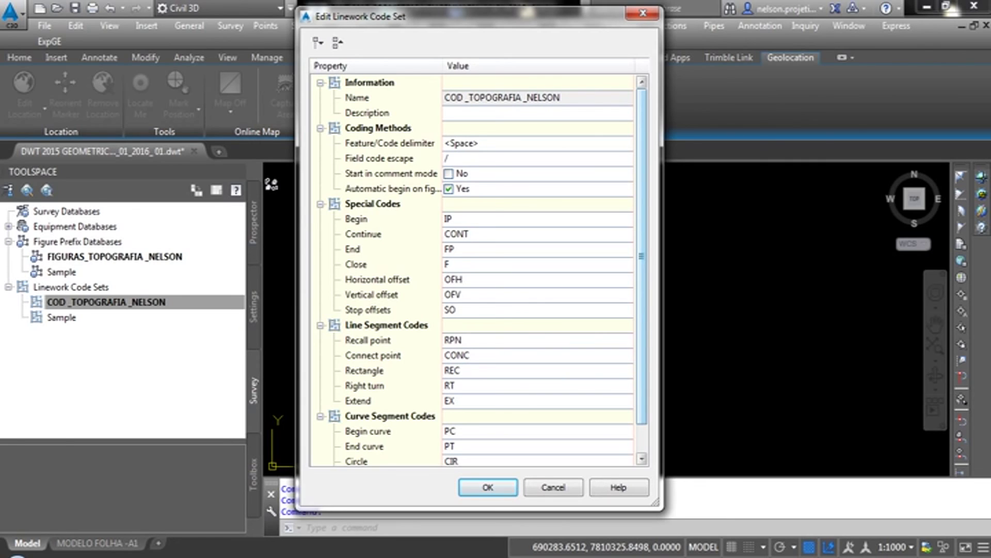
{"action": "scroll", "coordinate": [479, 268], "scroll_direction": "down", "scroll_amount": 1}
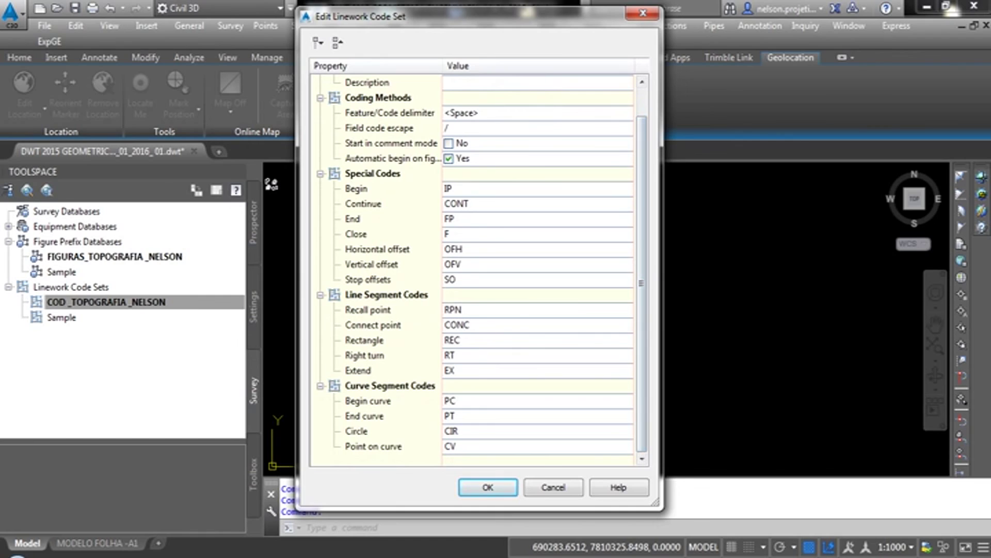
{"action": "left_click", "coordinate": [451, 370]}
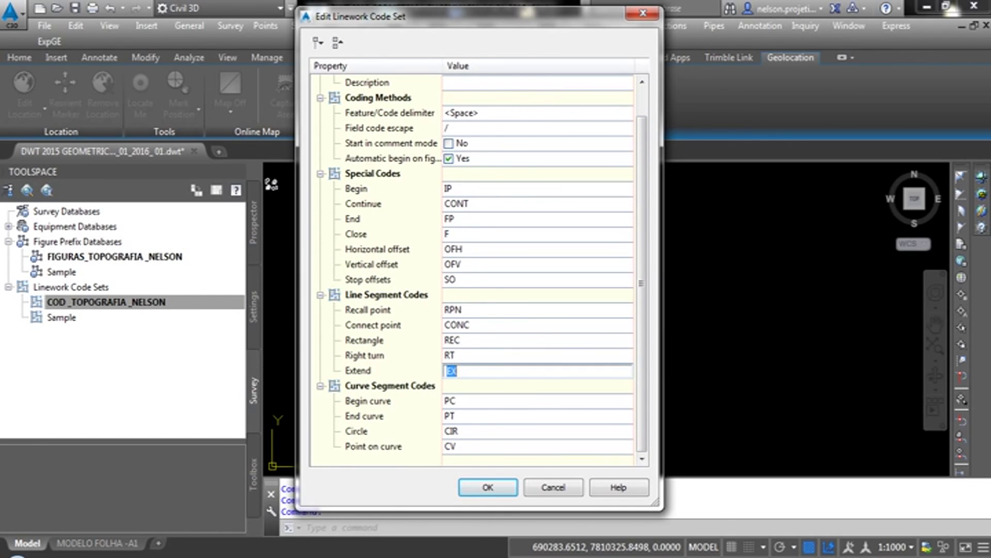
{"action": "key", "text": "Down"}
{"action": "key", "text": "Down"}
{"action": "key", "text": "Down"}
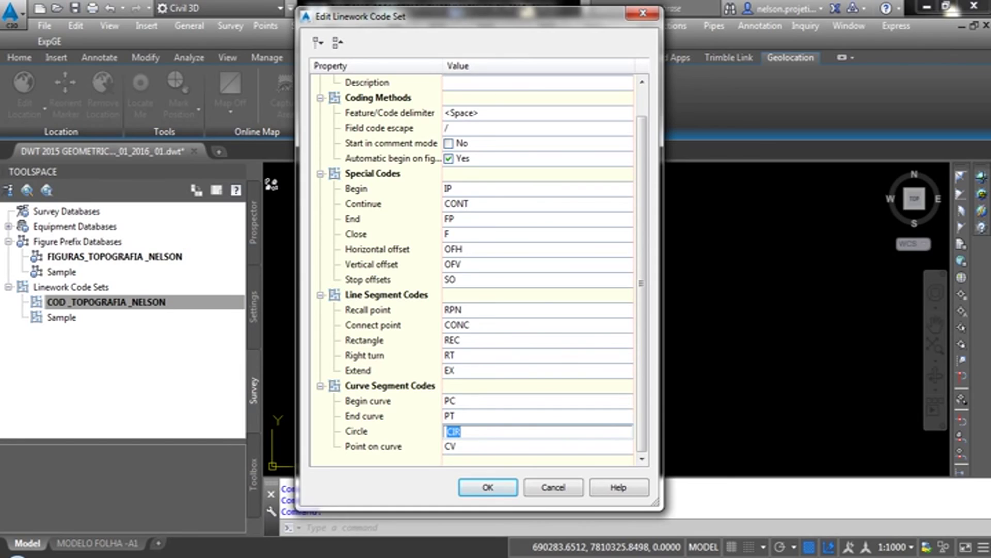
{"action": "key", "text": "Down"}
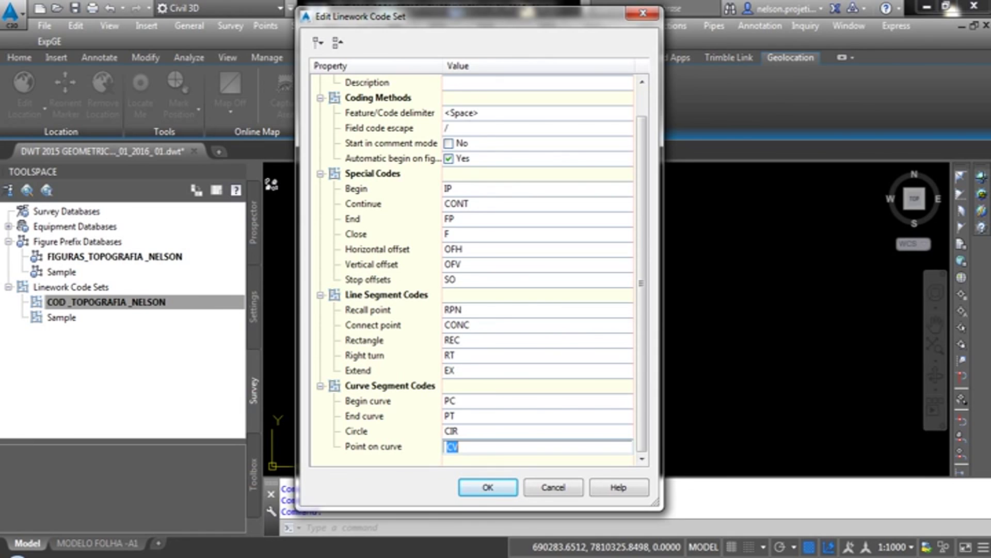
{"action": "left_click", "coordinate": [553, 487]}
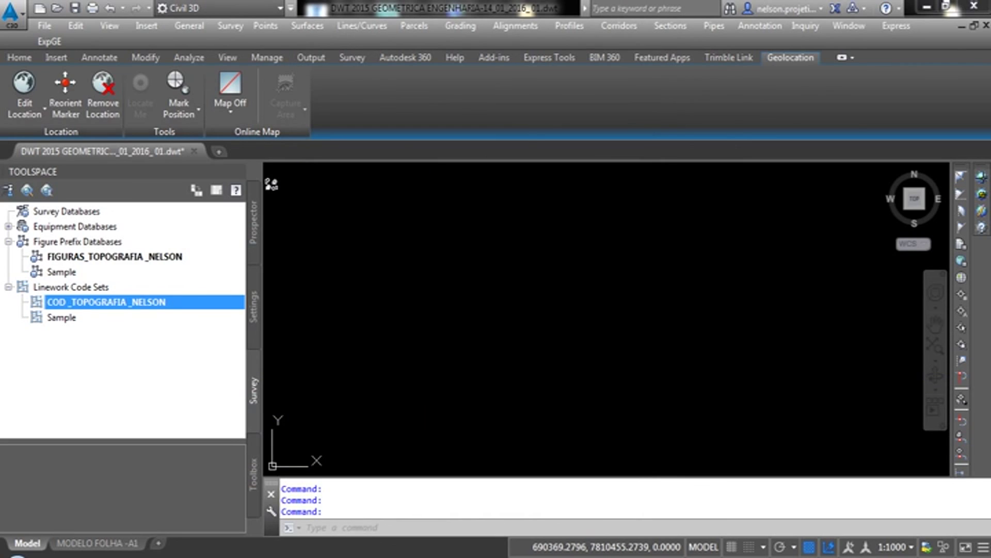
Step: Check the Survey Figure Styles, then open FIGURAS_TOPOGRAFIA_NELSON's Manage Figure Prefix Database
{"action": "left_click", "coordinate": [114, 257]}
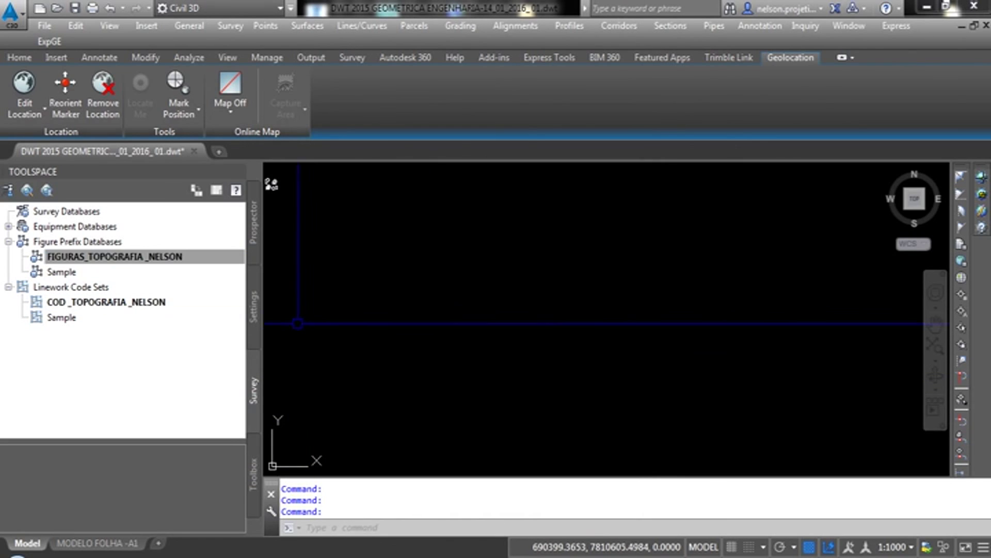
{"action": "left_click", "coordinate": [253, 307]}
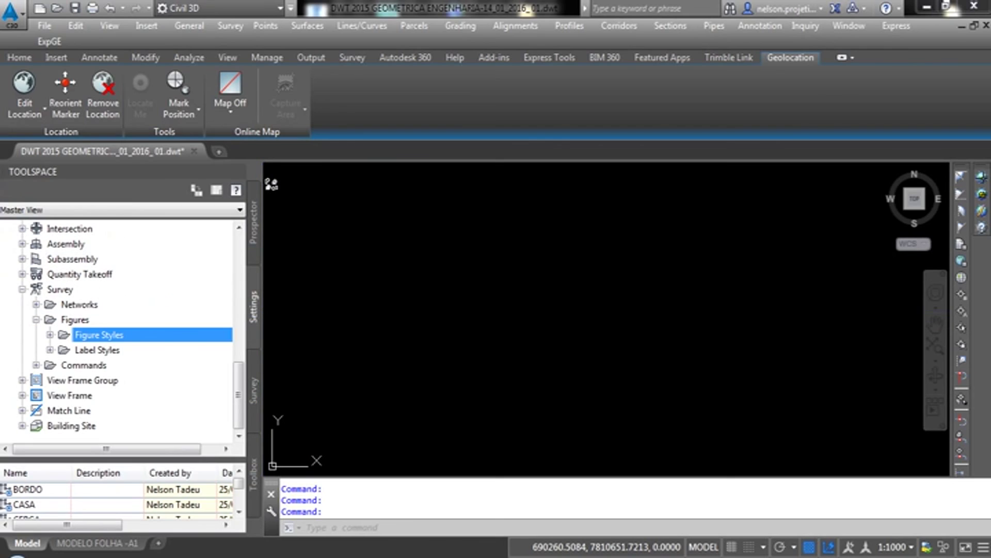
{"action": "key", "text": "Right"}
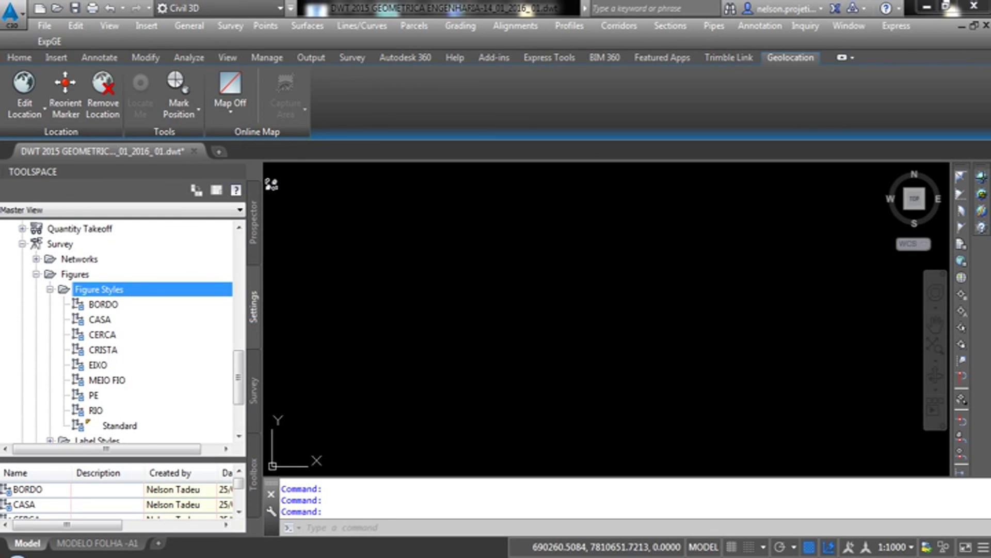
{"action": "left_click", "coordinate": [253, 390]}
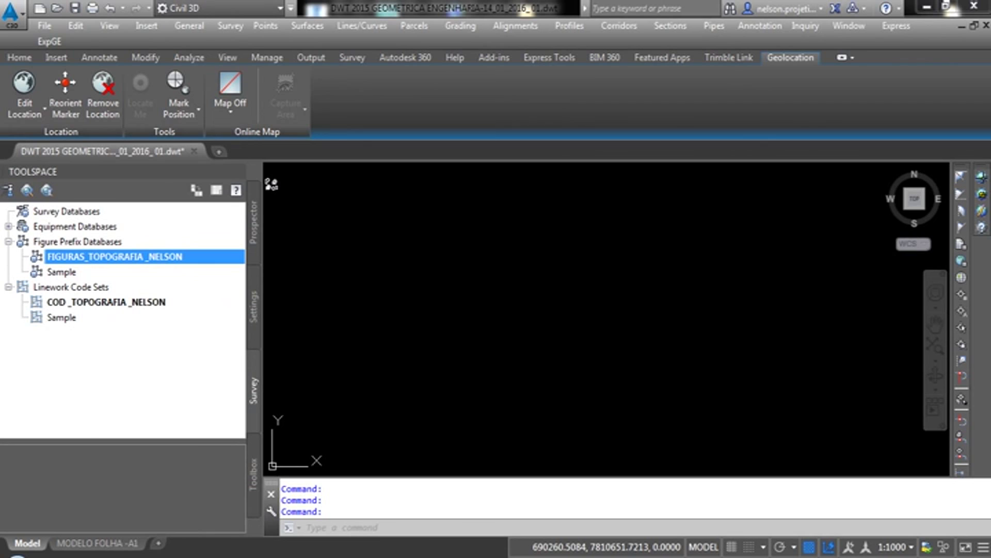
{"action": "right_click", "coordinate": [109, 256]}
{"action": "left_click", "coordinate": [176, 265]}
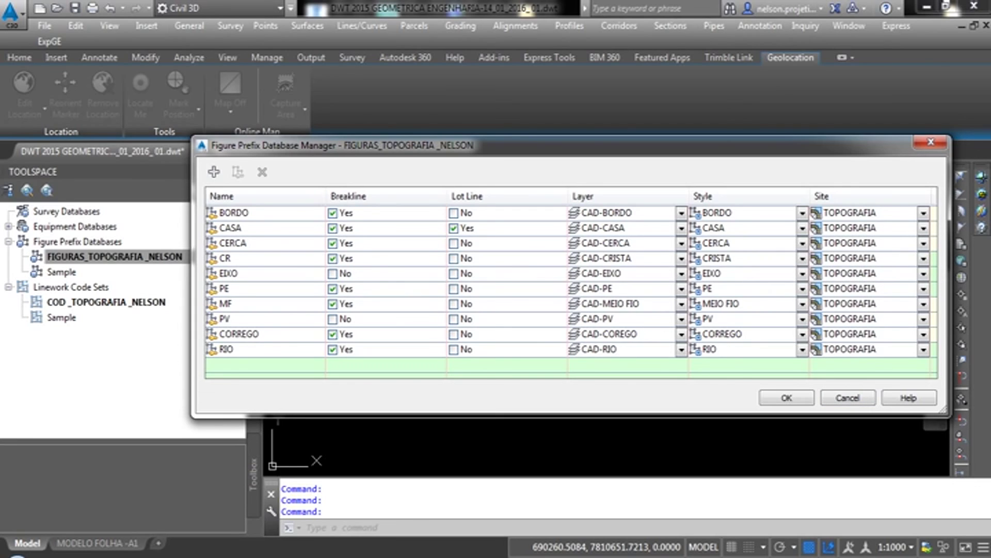
Step: Select the RIO row and close the Figure Prefix Database Manager
{"action": "left_click", "coordinate": [797, 349]}
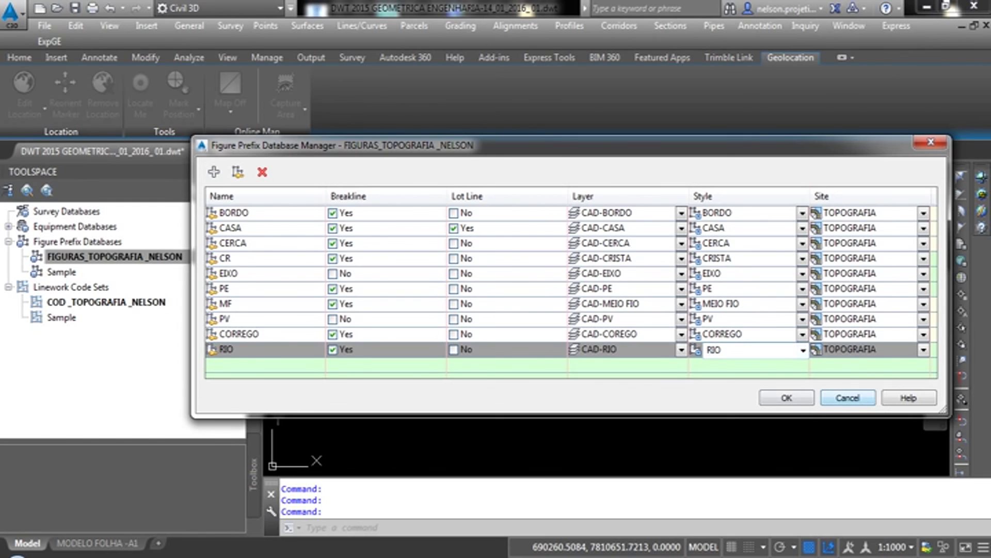
{"action": "left_click", "coordinate": [848, 397]}
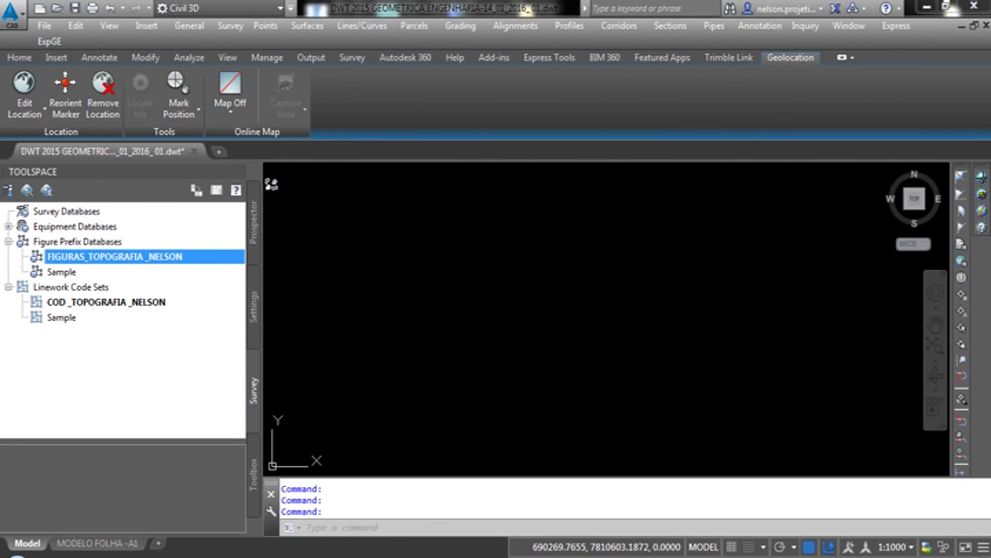
Step: Collapse the Figure Styles and Figures branches in Settings and scroll the tree to the top
{"action": "left_click", "coordinate": [254, 307]}
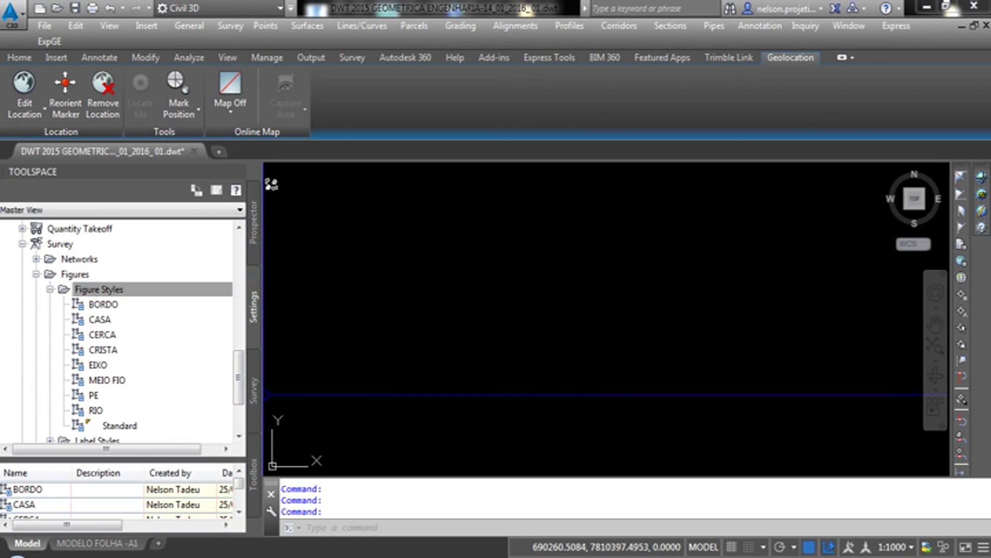
{"action": "left_click", "coordinate": [254, 390]}
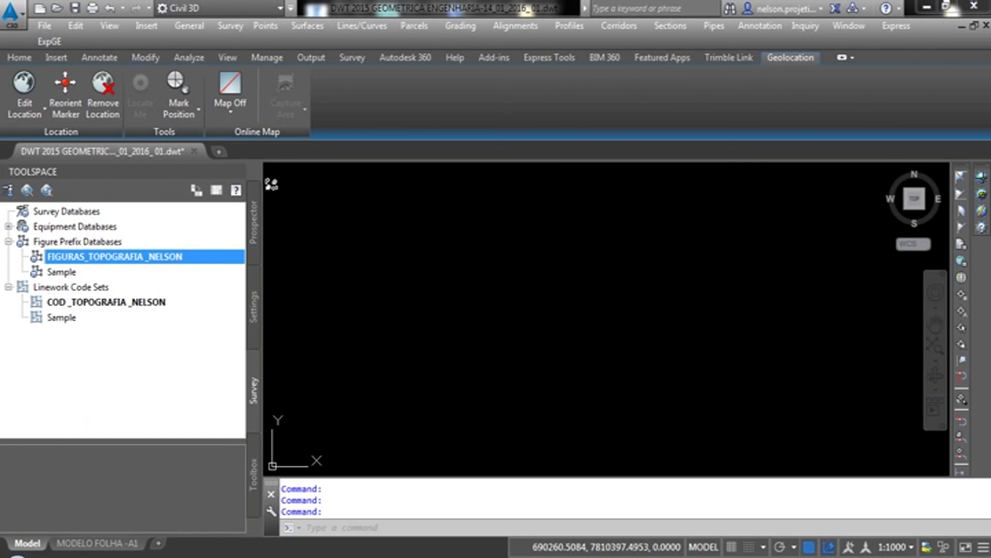
{"action": "left_click", "coordinate": [253, 308]}
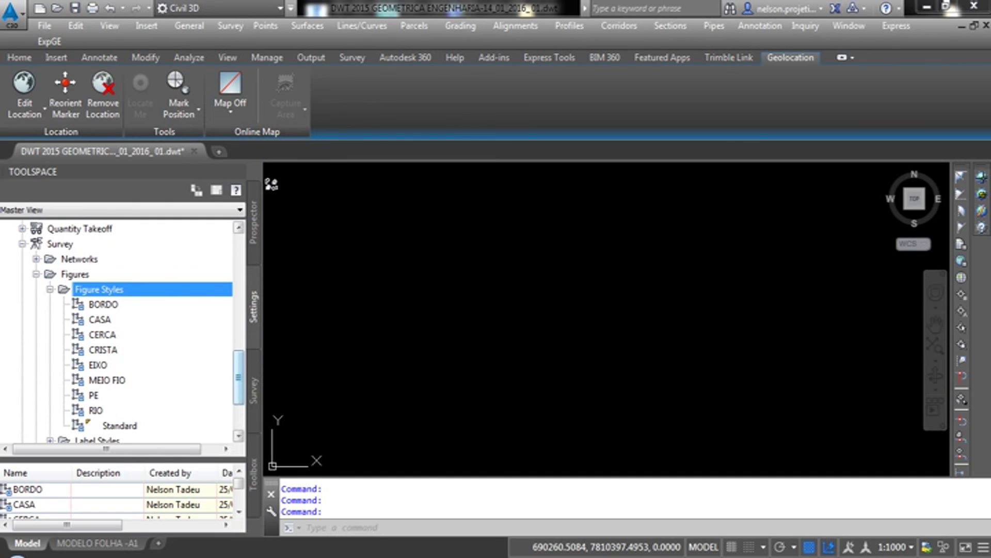
{"action": "scroll", "coordinate": [118, 330], "scroll_direction": "up", "scroll_amount": 1}
{"action": "scroll", "coordinate": [119, 330], "scroll_direction": "up", "scroll_amount": 2}
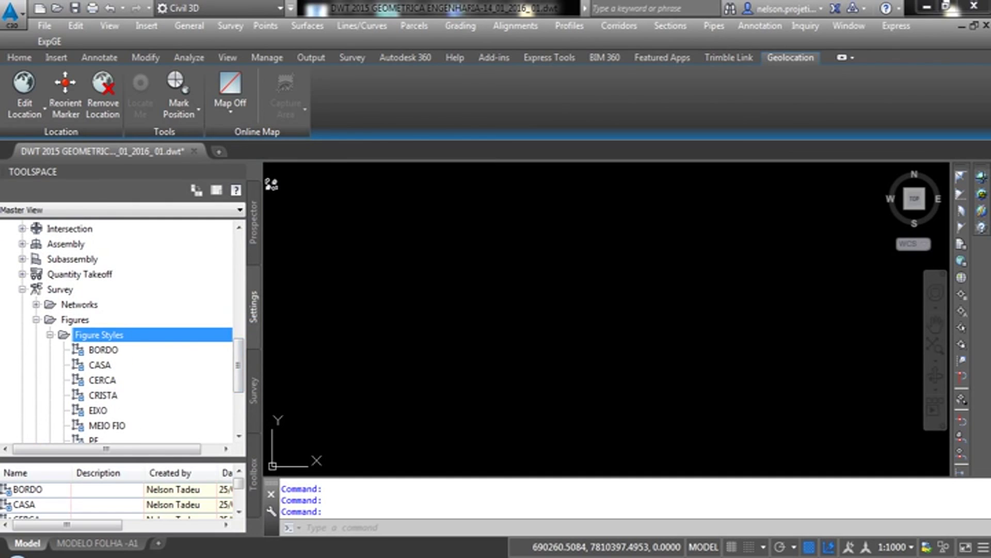
{"action": "key", "text": "Left"}
{"action": "key", "text": "Left"}
{"action": "key", "text": "Left"}
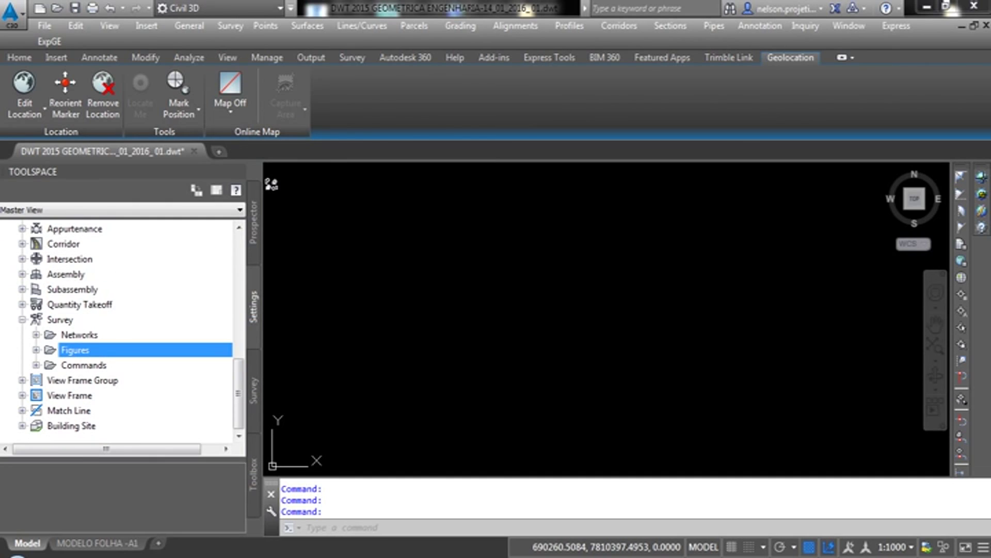
{"action": "key", "text": "Left"}
{"action": "key", "text": "Left"}
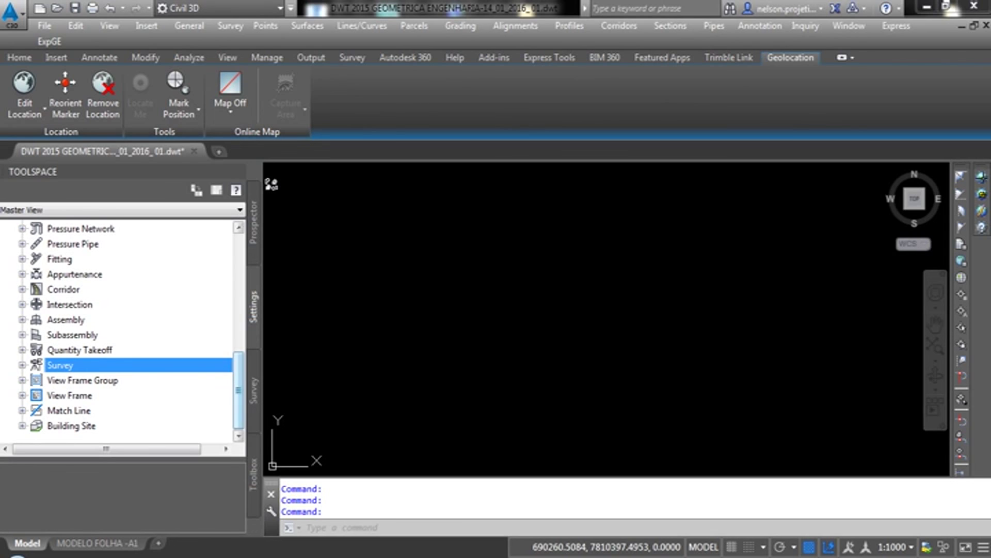
{"action": "scroll", "coordinate": [124, 330], "scroll_direction": "up", "scroll_amount": 8}
{"action": "scroll", "coordinate": [123, 330], "scroll_direction": "up", "scroll_amount": 1}
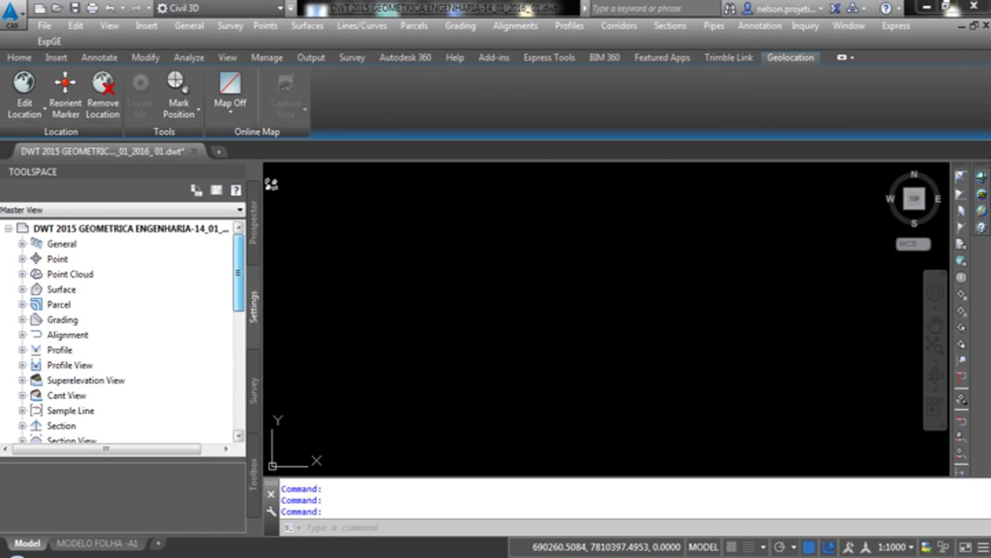
{"action": "scroll", "coordinate": [124, 331], "scroll_direction": "down", "scroll_amount": 1}
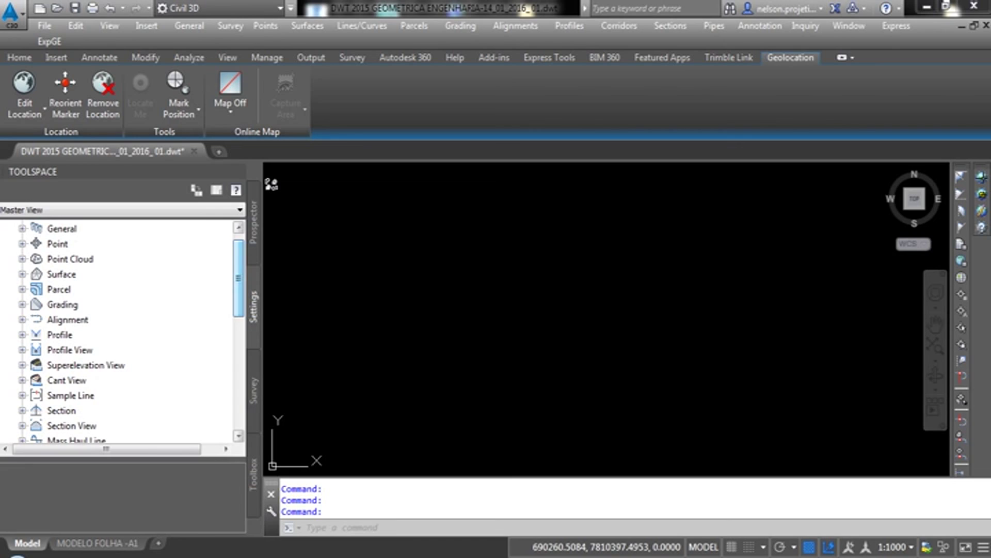
{"action": "scroll", "coordinate": [124, 330], "scroll_direction": "up", "scroll_amount": 1}
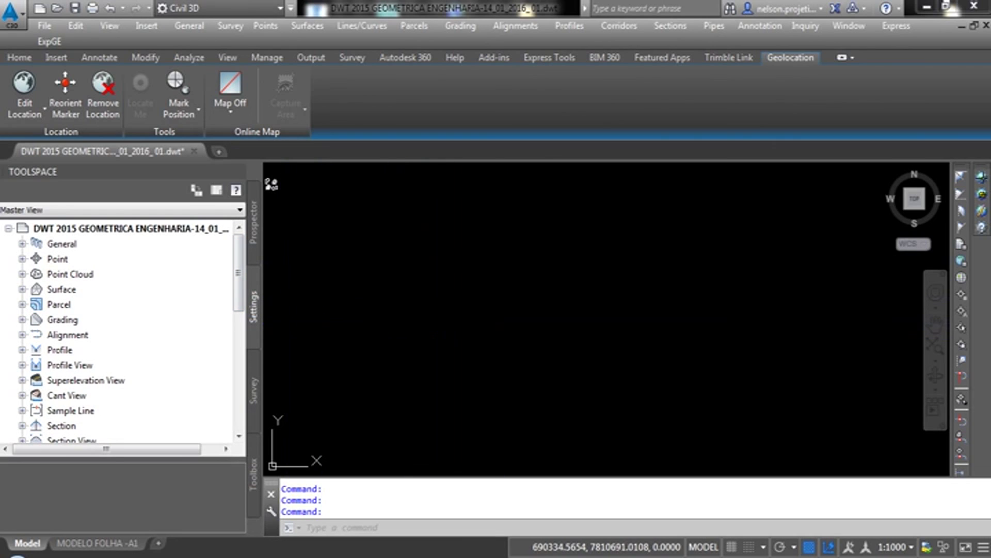
Step: Widen the Toolspace and double-click FIGURAS_TOPOGRAFIA_NELSON in the Figure Prefix Databases list
{"action": "left_click", "coordinate": [253, 390]}
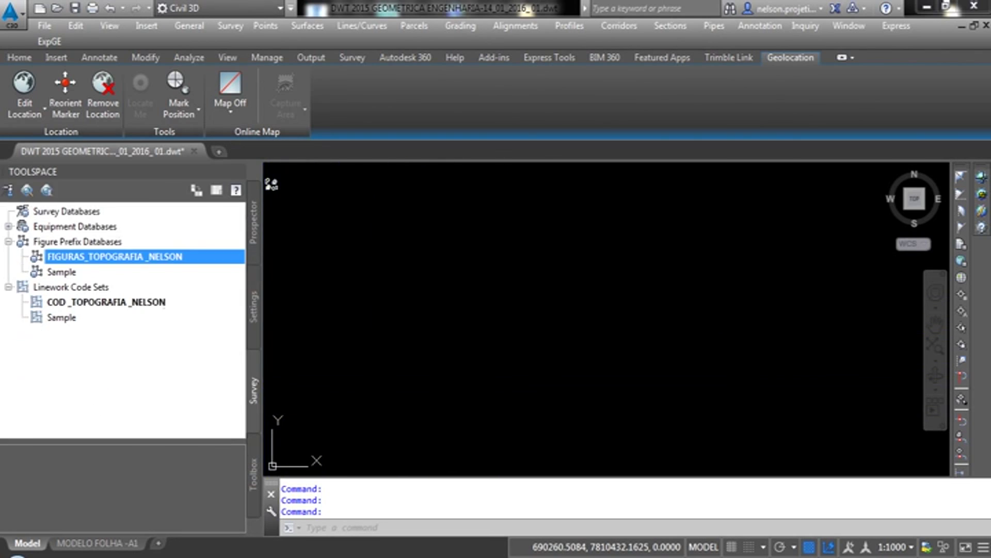
{"action": "left_click", "coordinate": [9, 241]}
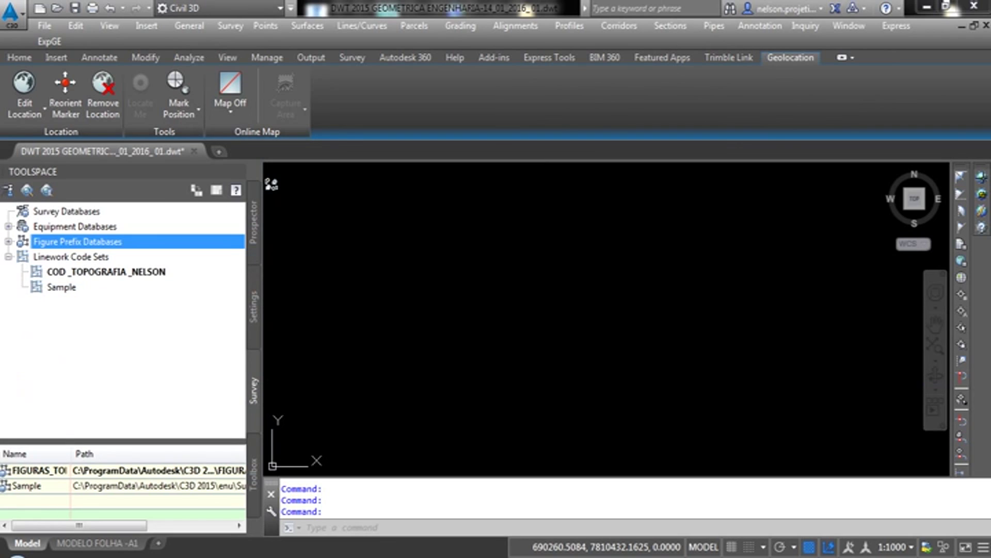
{"action": "left_click", "coordinate": [9, 287]}
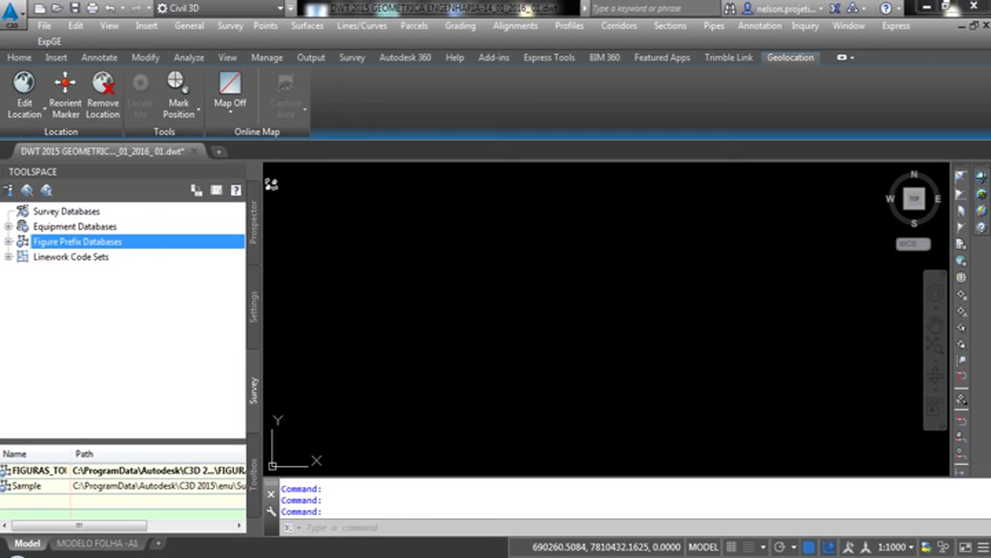
{"action": "left_click", "coordinate": [5, 469]}
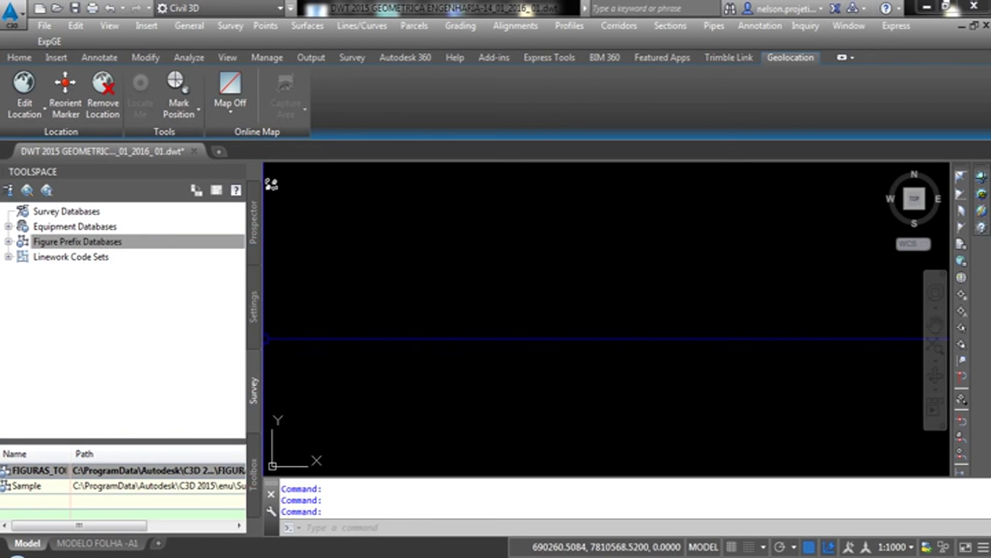
{"action": "left_click_drag", "start_coordinate": [262, 339], "coordinate": [607, 338]}
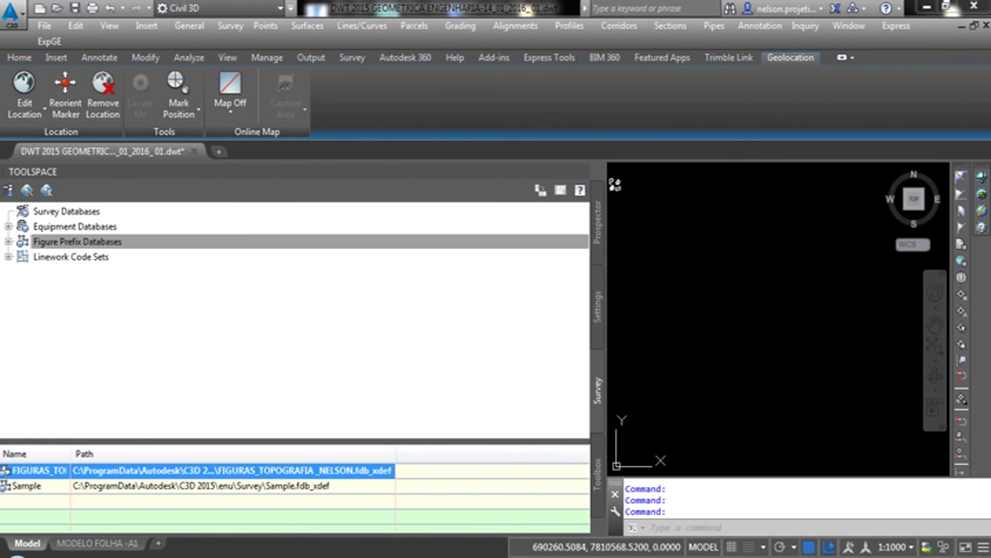
{"action": "left_click_drag", "start_coordinate": [41, 470], "coordinate": [338, 488]}
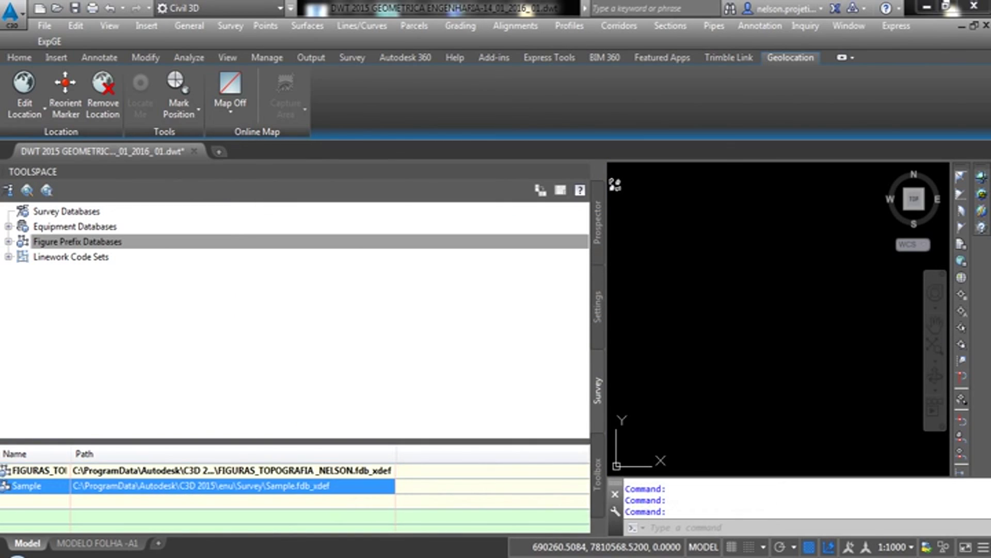
{"action": "double_click", "coordinate": [36, 469]}
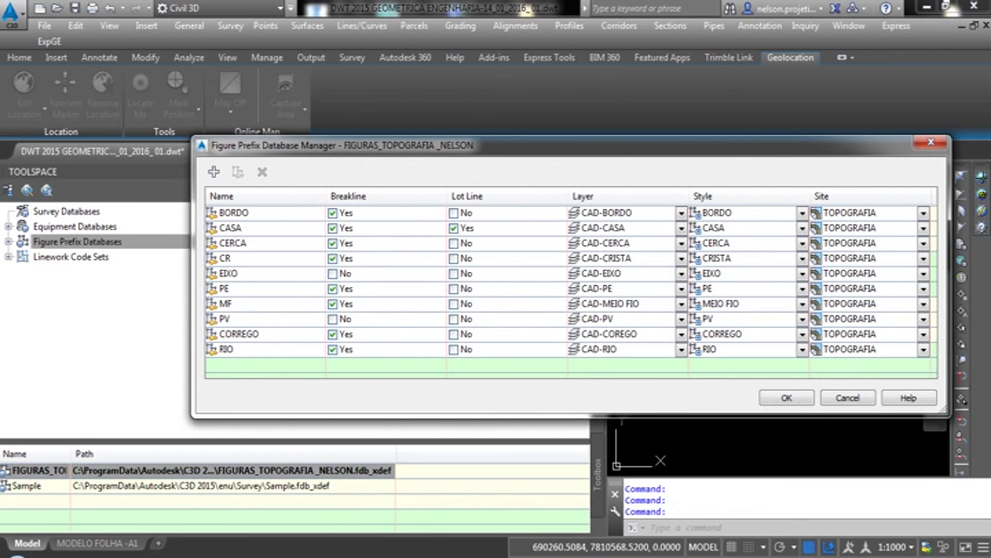
Step: Close the FIGURAS_TOPOGRAFIA_NELSON Figure Prefix Database Manager with OK
{"action": "left_click", "coordinate": [931, 141]}
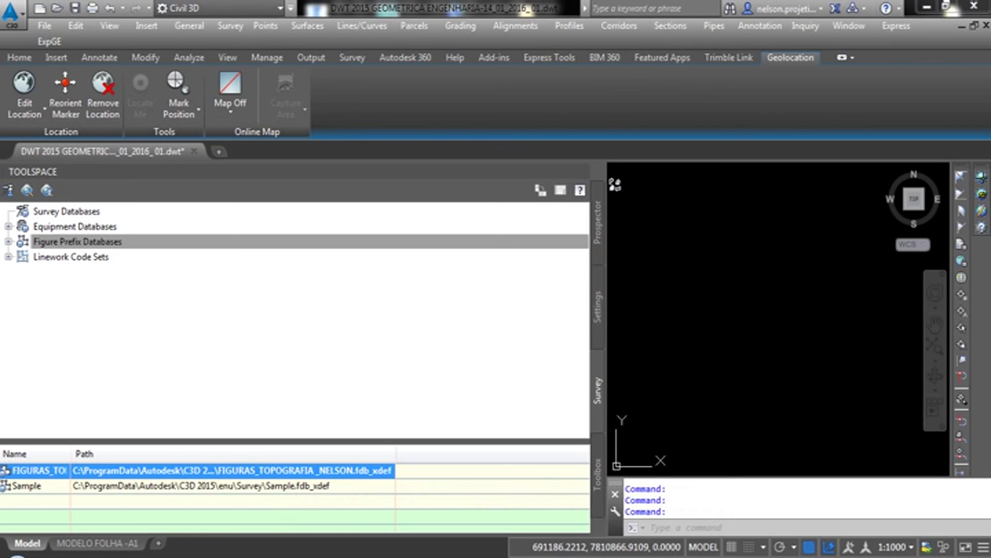
Step: Peek at the Figure Prefix Databases, narrow the Toolspace, and bring up the Survey Databases options
{"action": "double_click", "coordinate": [77, 242]}
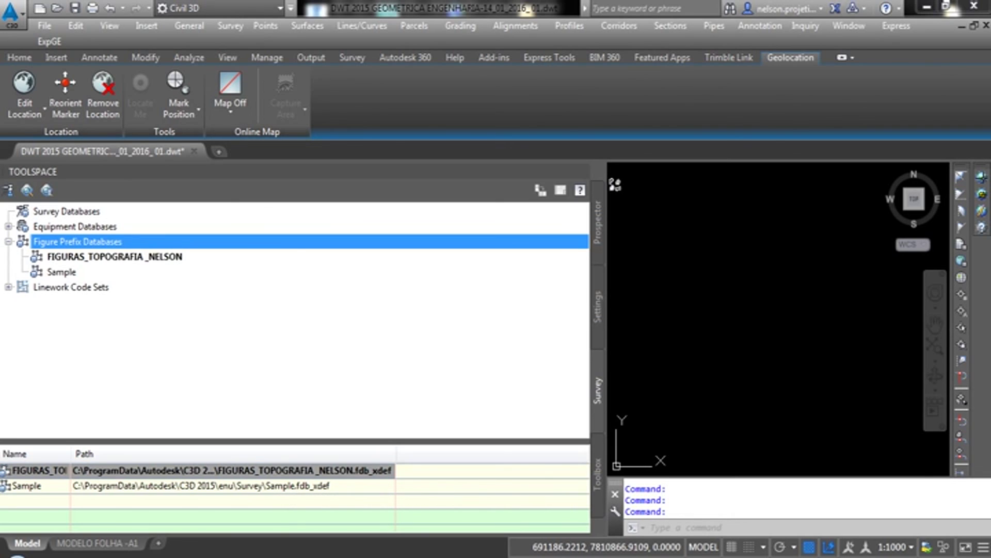
{"action": "key", "text": "Left"}
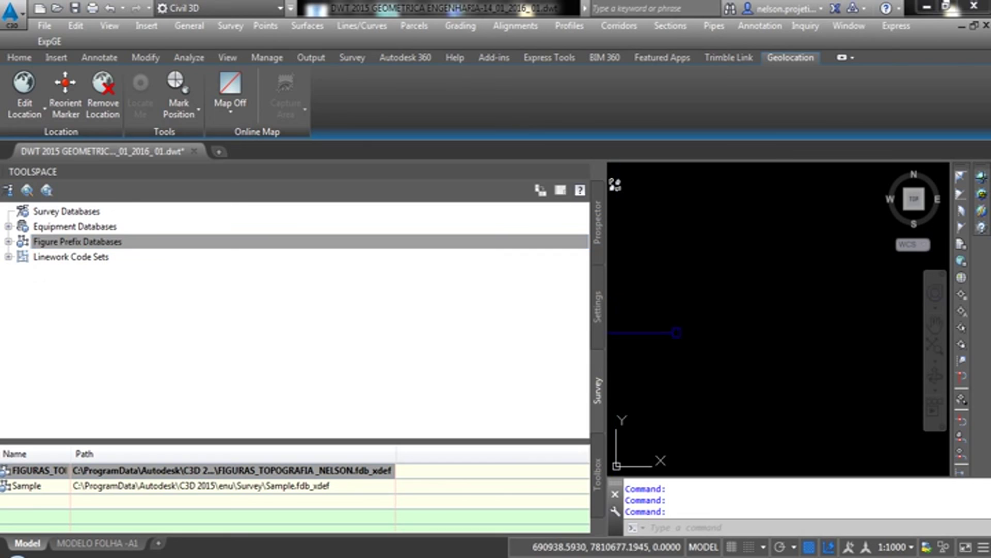
{"action": "left_click_drag", "start_coordinate": [605, 323], "coordinate": [180, 323]}
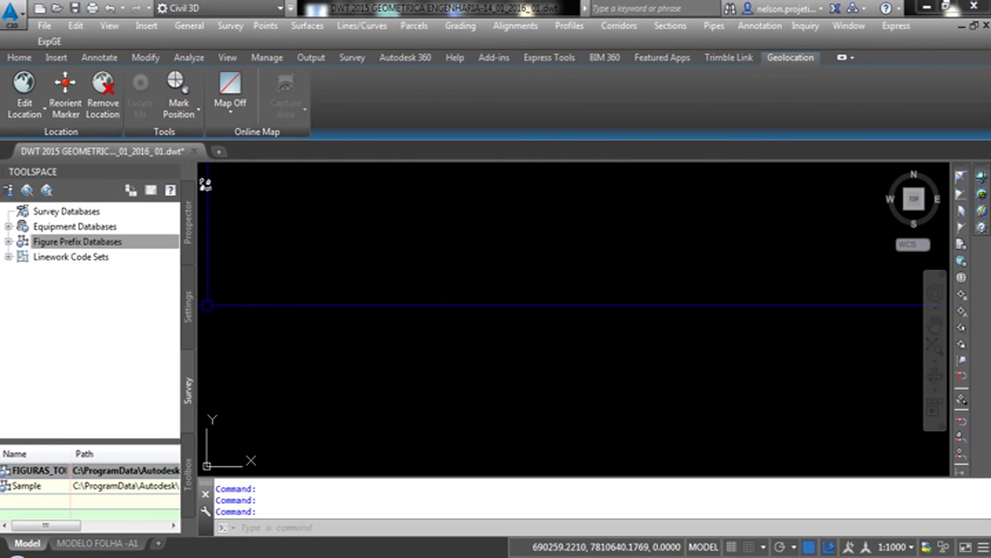
{"action": "left_click", "coordinate": [66, 211]}
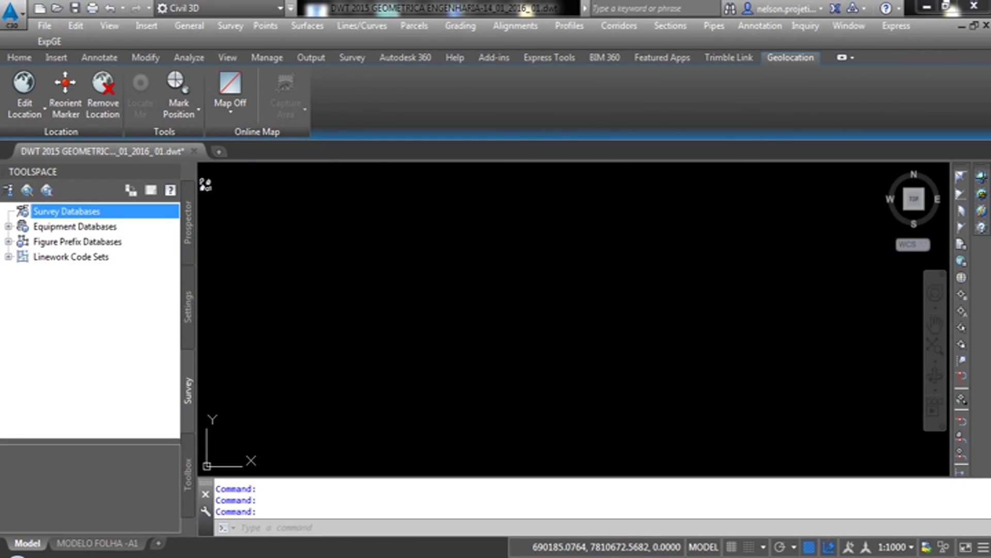
{"action": "right_click", "coordinate": [71, 211]}
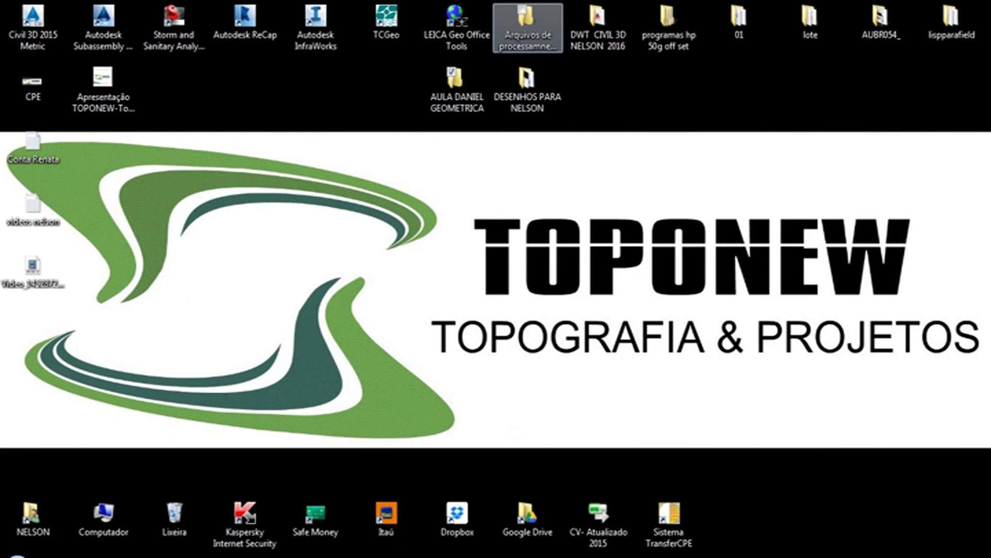
Step: Find the 'Arquivos de processamneto Survey Civil 3d' desktop folder and return to Civil 3D
{"action": "left_click", "coordinate": [527, 23]}
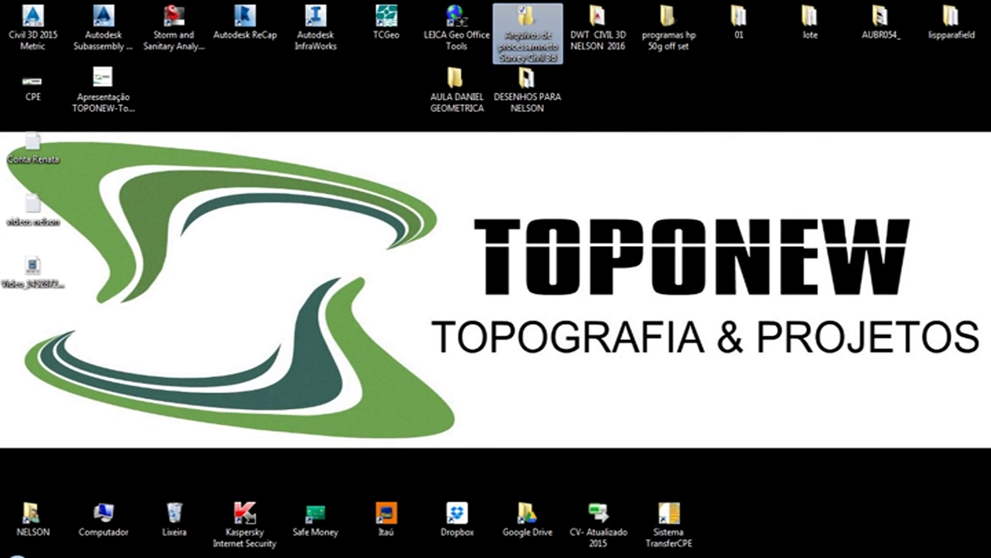
{"action": "key", "text": "alt+Tab"}
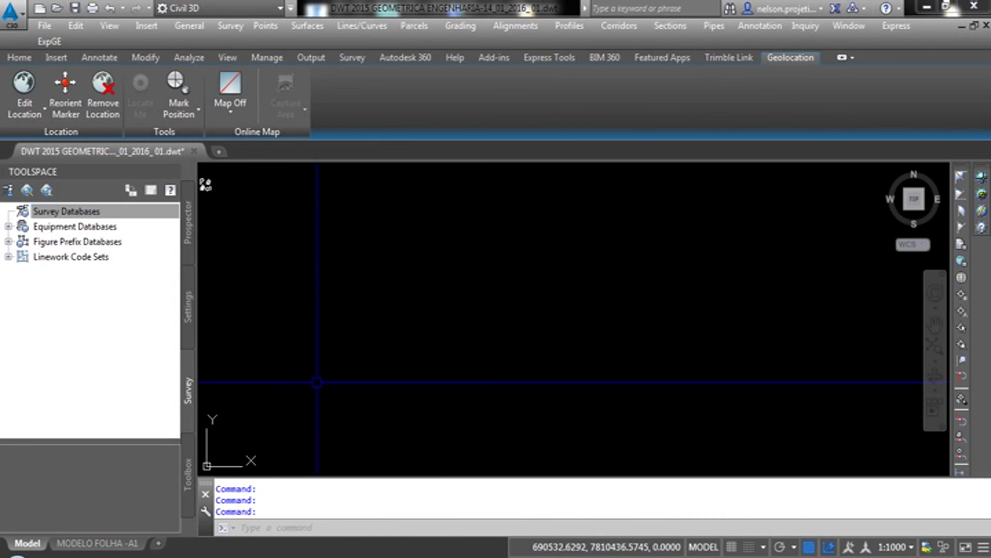
Step: Start Set working folder from the Survey Databases context menu
{"action": "right_click", "coordinate": [67, 213]}
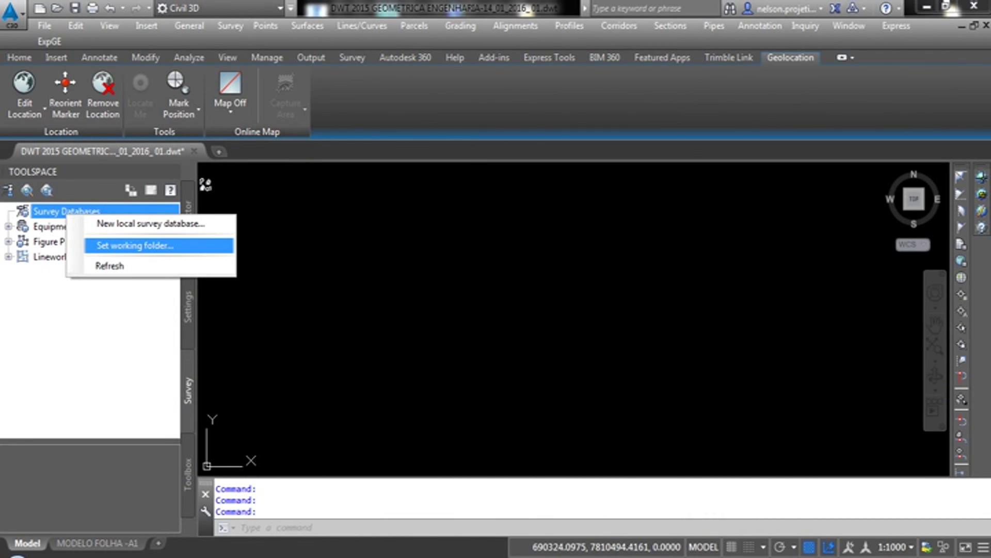
{"action": "left_click", "coordinate": [134, 245]}
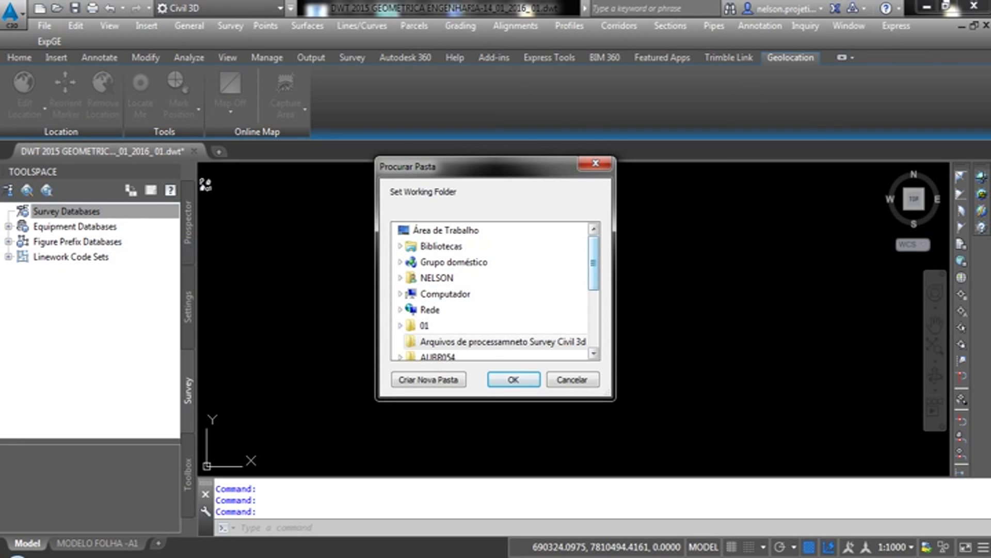